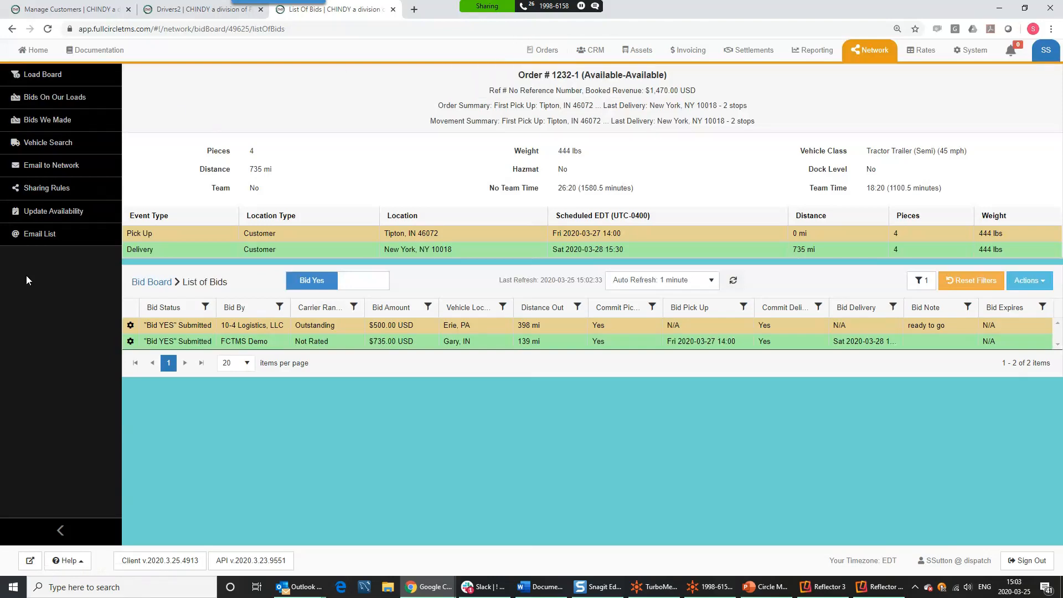
- Collapse and re-expand the side menu several times, leaving it fully expanded
{"action": "left_click", "coordinate": [61, 531]}
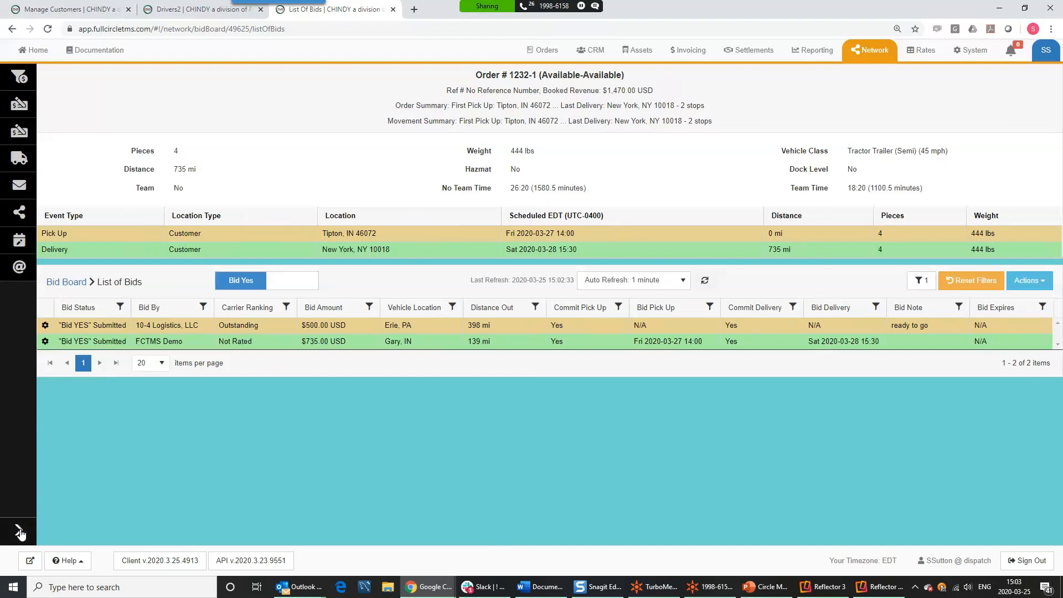
{"action": "left_click", "coordinate": [20, 532]}
{"action": "left_click", "coordinate": [61, 530]}
{"action": "left_click", "coordinate": [25, 531]}
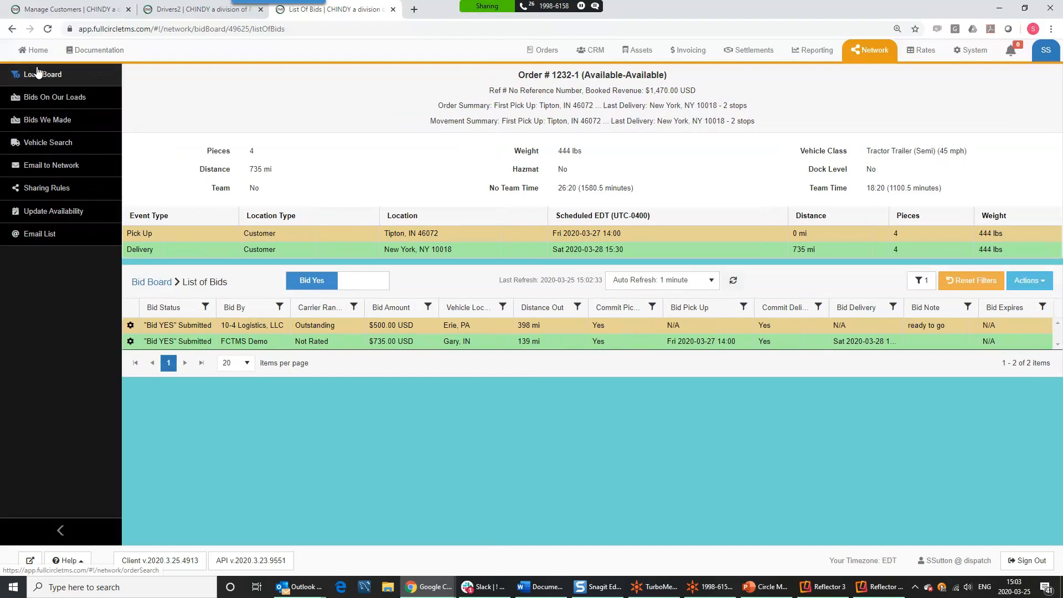
{"action": "left_click", "coordinate": [61, 531]}
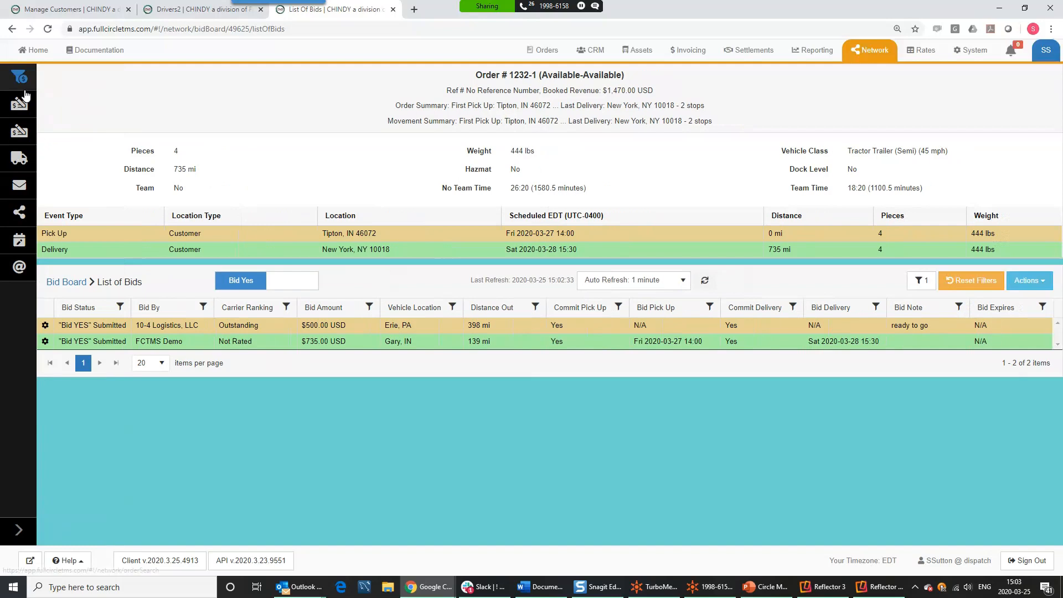
{"action": "left_click", "coordinate": [18, 530]}
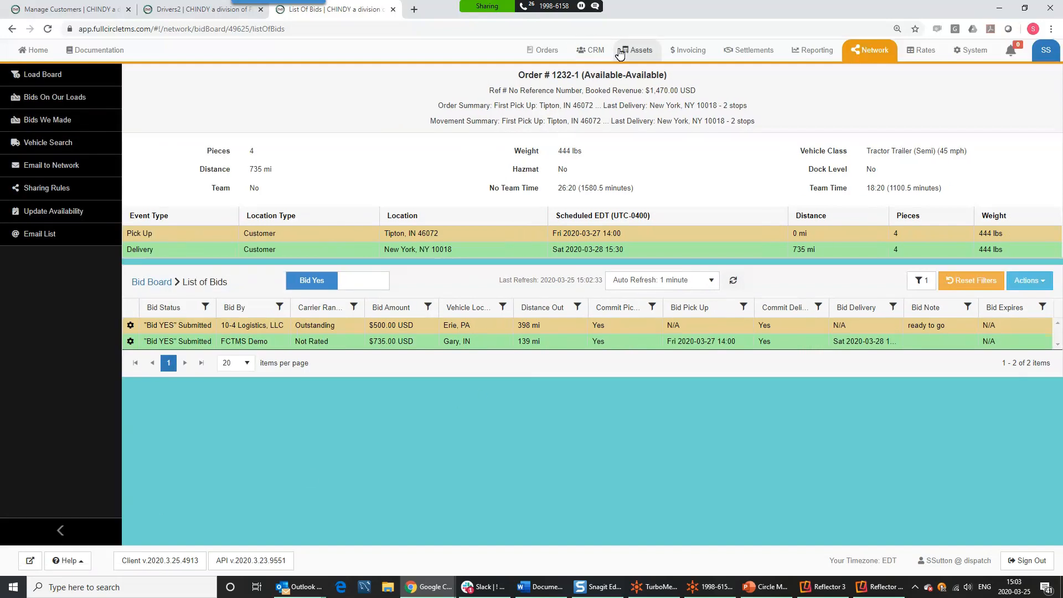
- Open the Vehicles list and rearrange its columns, keeping Driver #1 beside Vehicle Type
{"action": "left_click", "coordinate": [637, 50]}
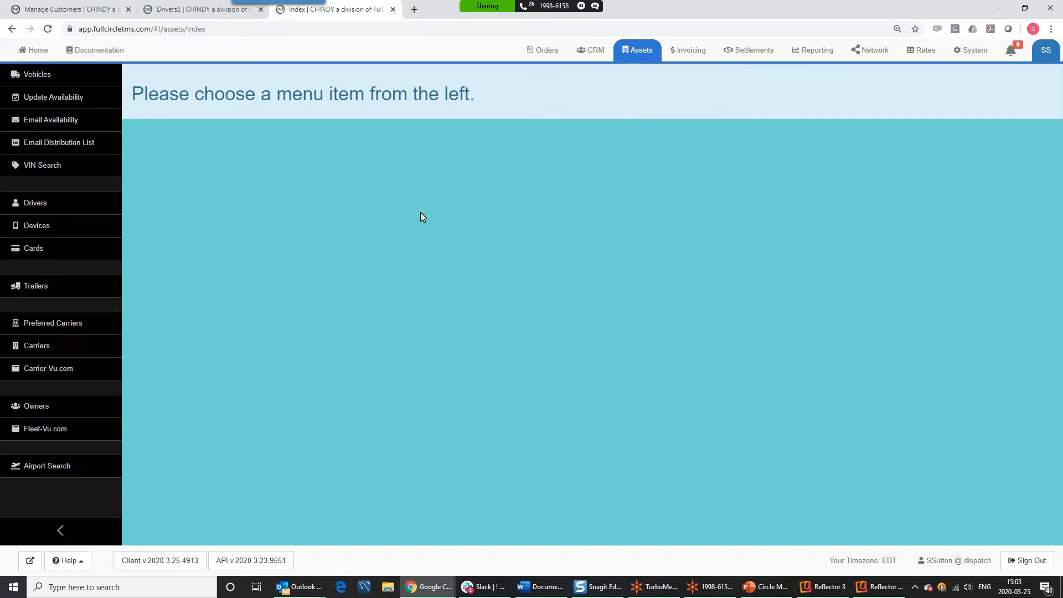
{"action": "left_click", "coordinate": [36, 74]}
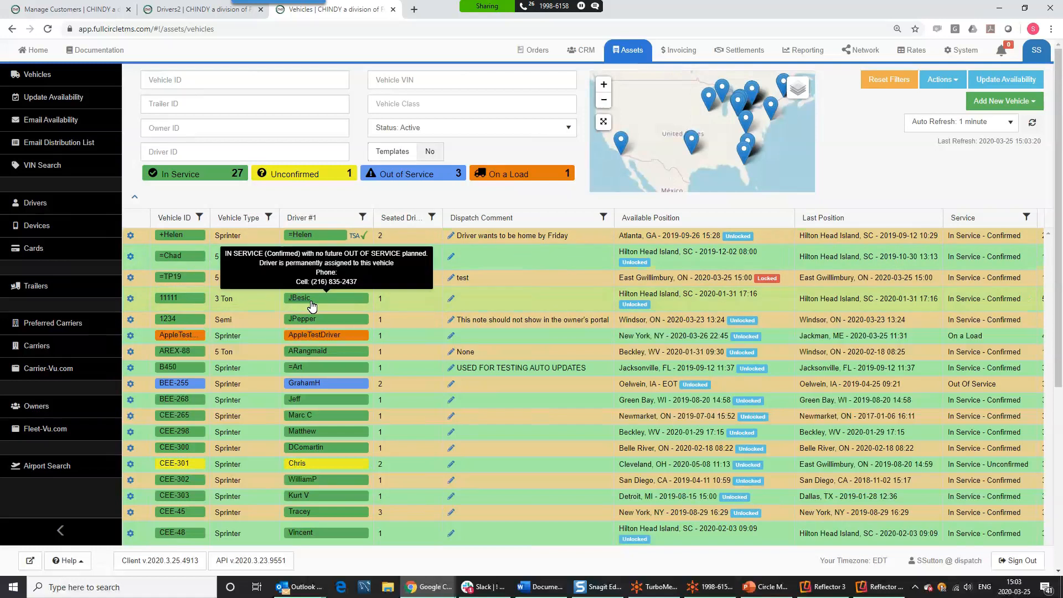
{"action": "left_click_drag", "start_coordinate": [332, 219], "coordinate": [570, 216]}
{"action": "left_click_drag", "start_coordinate": [465, 221], "coordinate": [656, 217]}
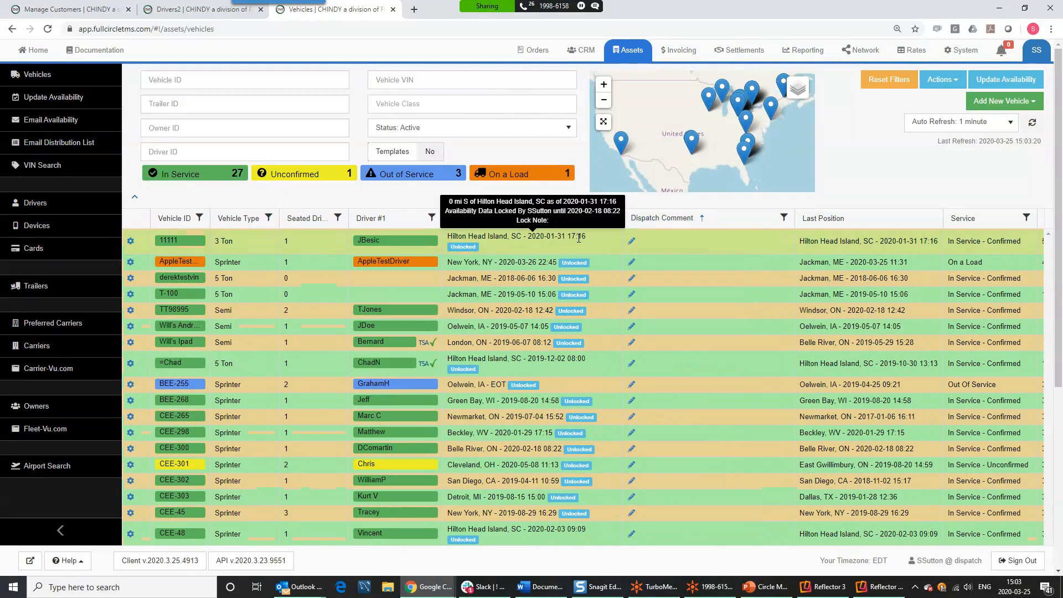
{"action": "mouse_move", "coordinate": [406, 221]}
{"action": "left_mouse_down"}
{"action": "mouse_move", "coordinate": [313, 235]}
{"action": "mouse_move", "coordinate": [292, 226]}
{"action": "mouse_move", "coordinate": [307, 217]}
{"action": "left_mouse_up"}
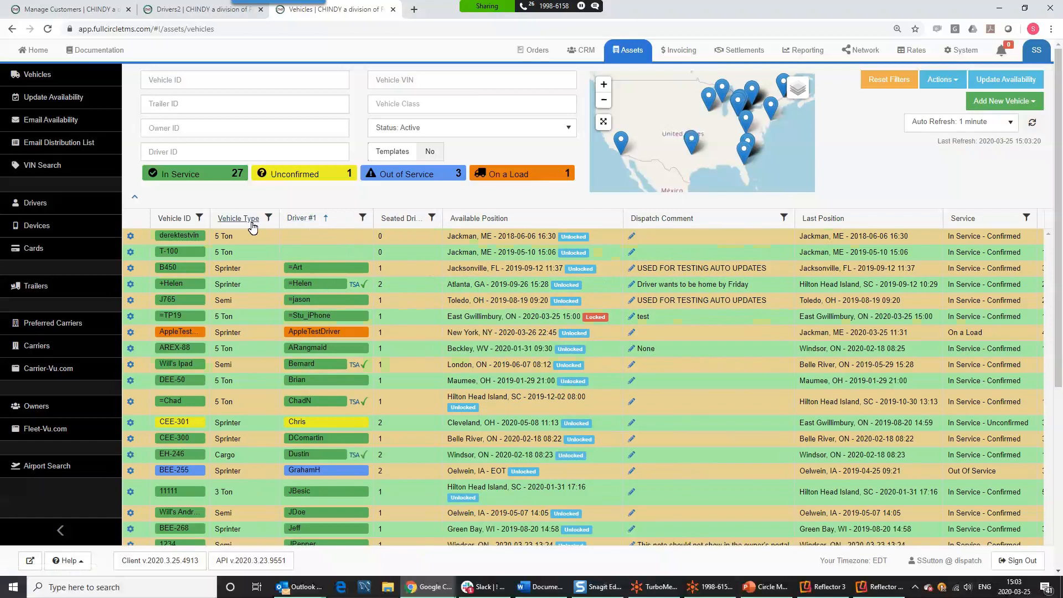
- Sort the vehicles by Vehicle ID descending and open the grid's actions list
{"action": "left_click", "coordinate": [155, 219]}
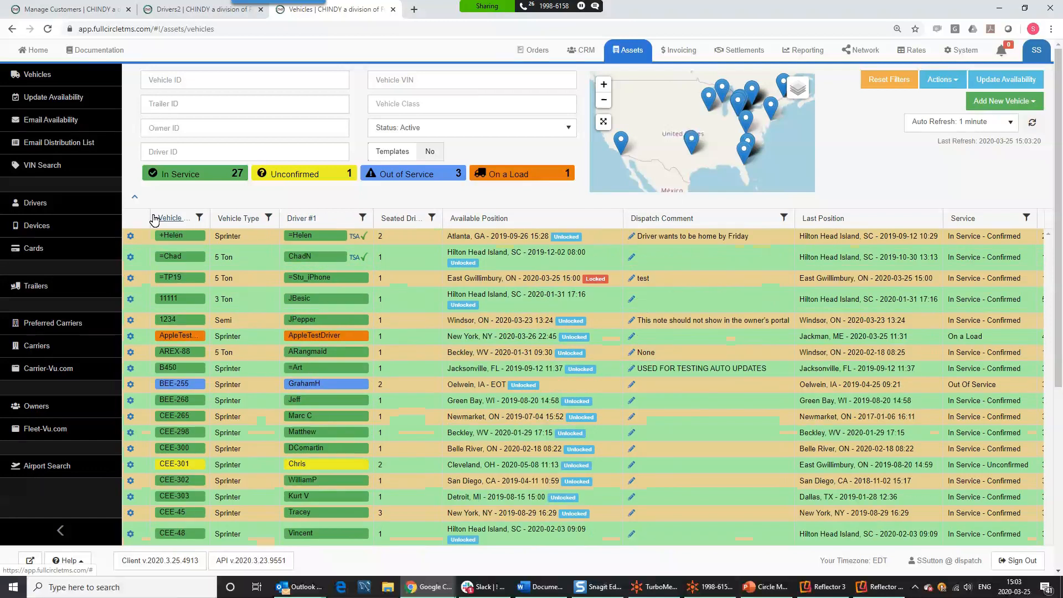
{"action": "left_click", "coordinate": [155, 220]}
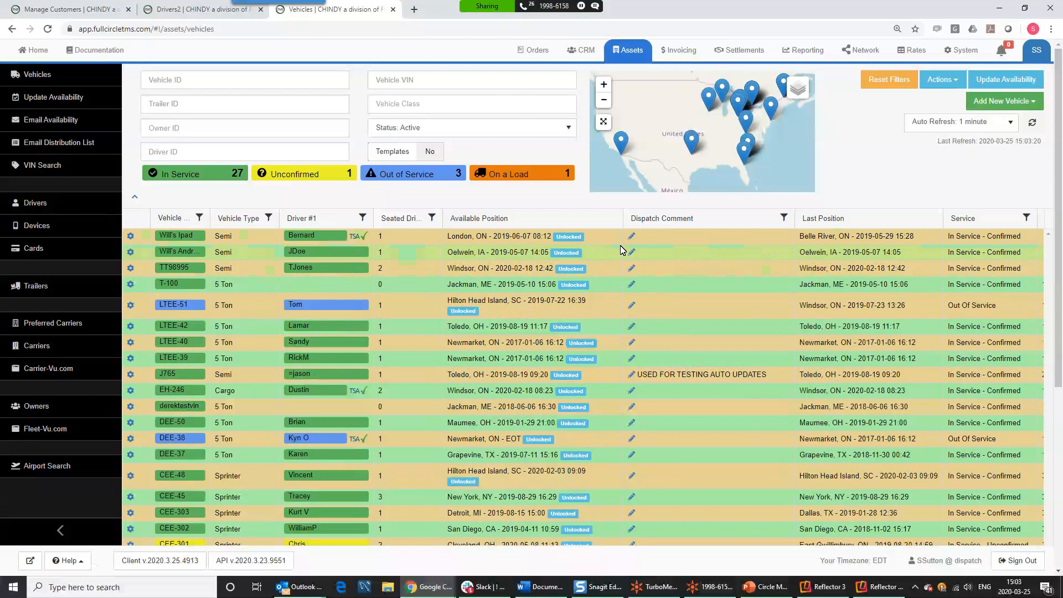
{"action": "left_click", "coordinate": [942, 80]}
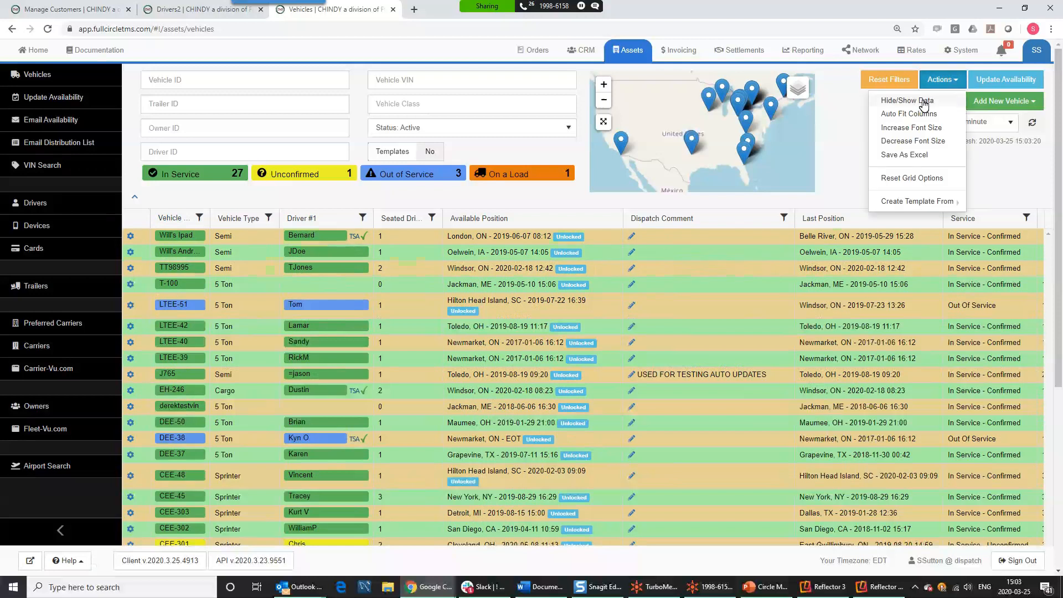
{"action": "left_click", "coordinate": [923, 102]}
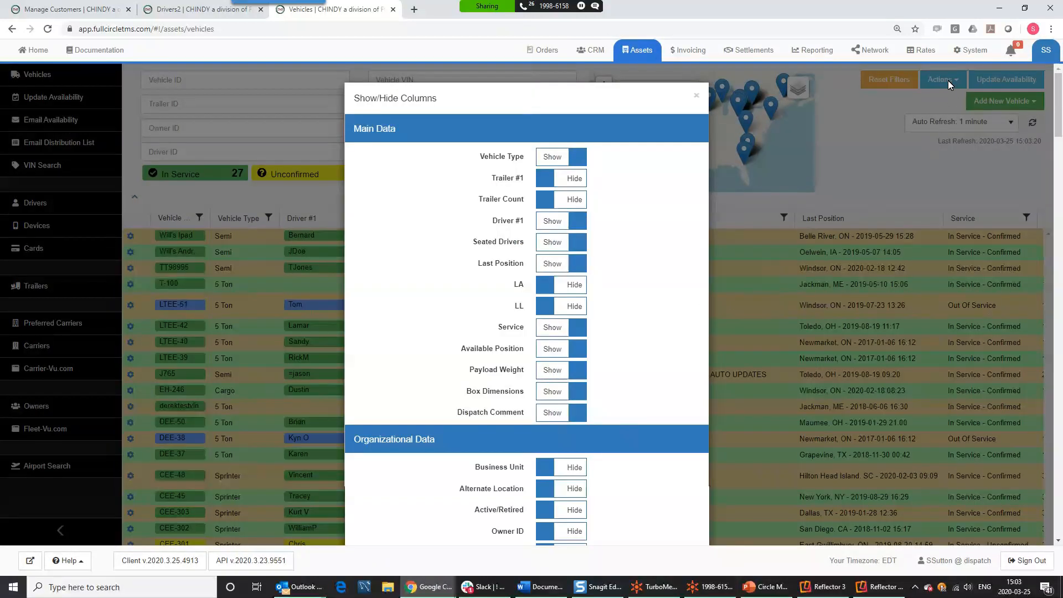
{"action": "scroll", "coordinate": [620, 254], "scroll_direction": "down", "scroll_amount": 20}
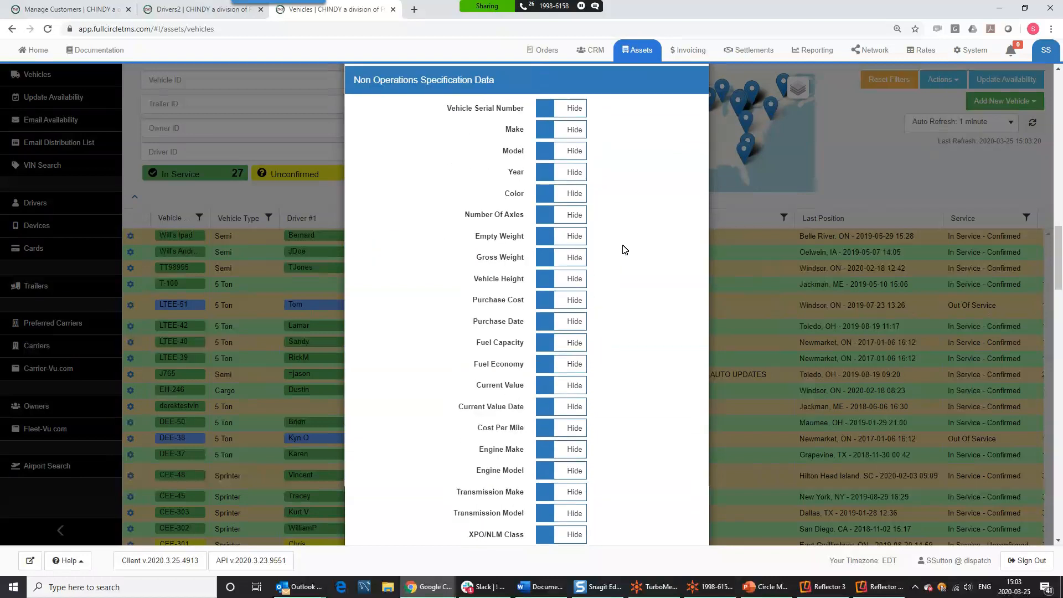
{"action": "scroll", "coordinate": [625, 250], "scroll_direction": "down", "scroll_amount": 20}
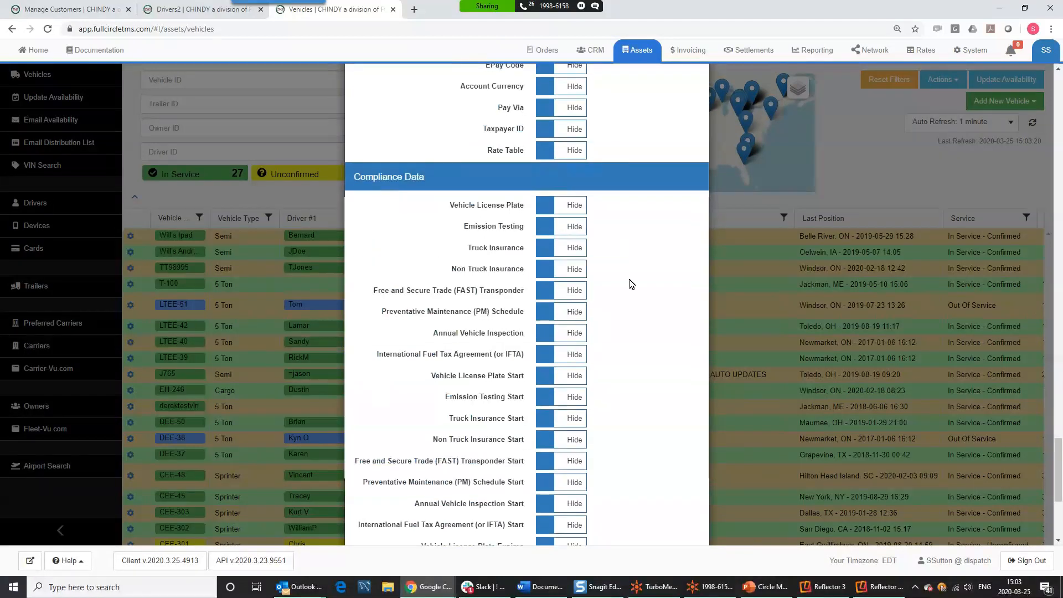
{"action": "scroll", "coordinate": [632, 284], "scroll_direction": "down", "scroll_amount": 5}
{"action": "left_click", "coordinate": [668, 477]}
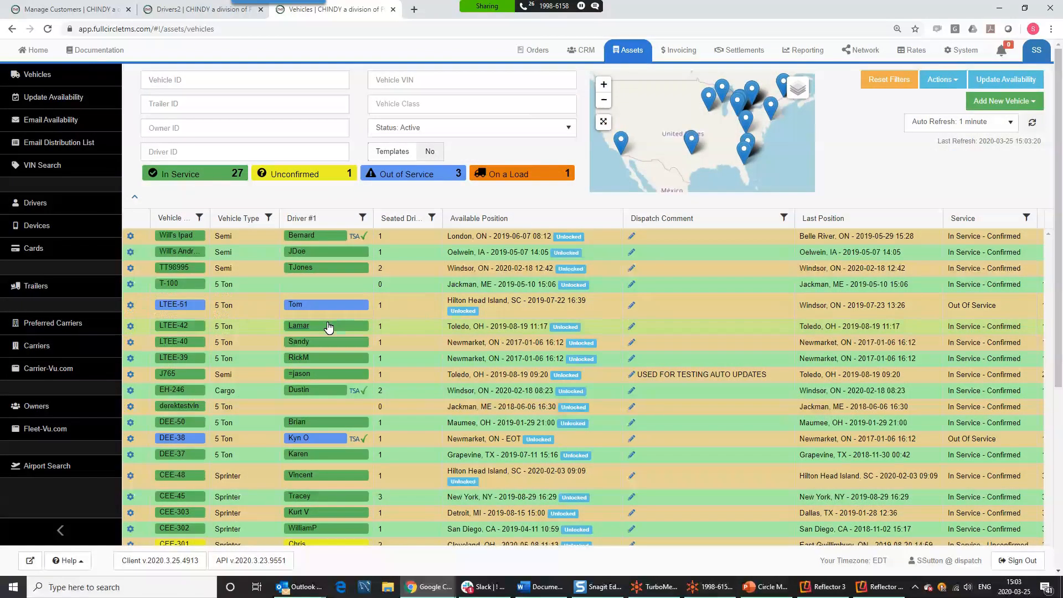
{"action": "left_click", "coordinate": [940, 86]}
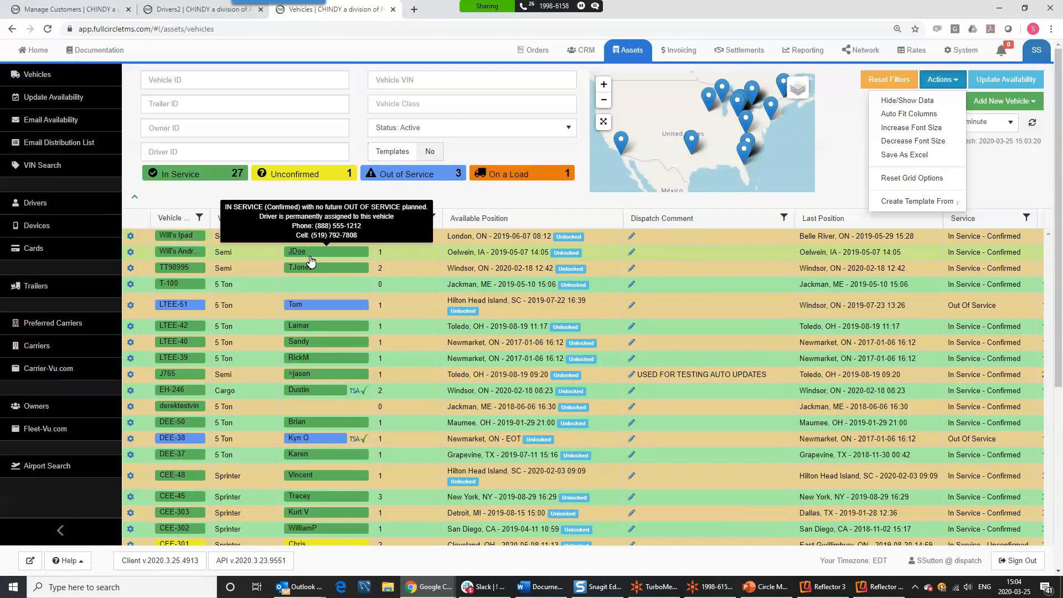
{"action": "left_click", "coordinate": [362, 218]}
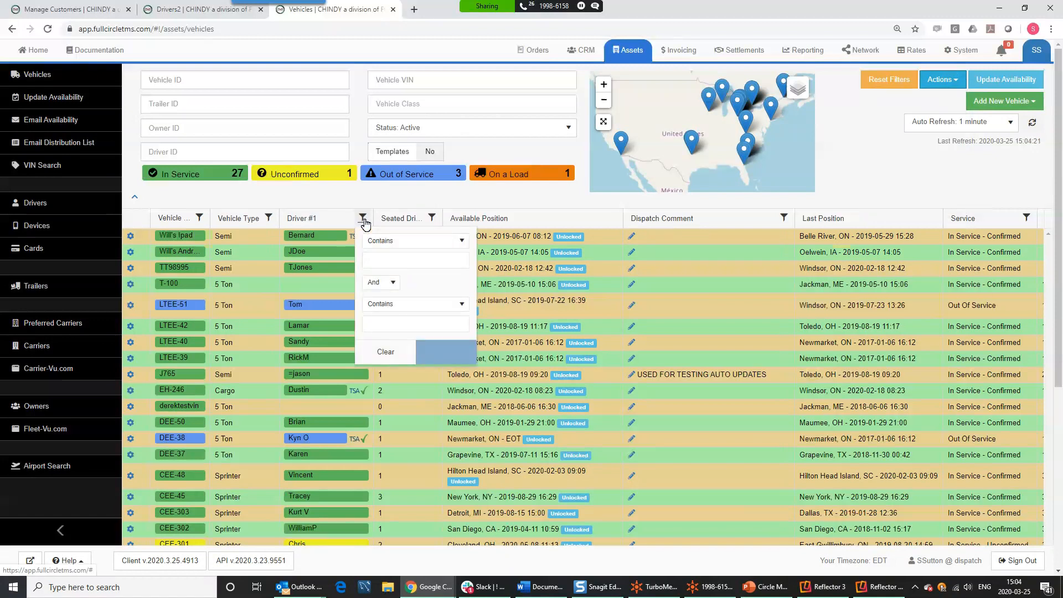
{"action": "left_click", "coordinate": [400, 259]}
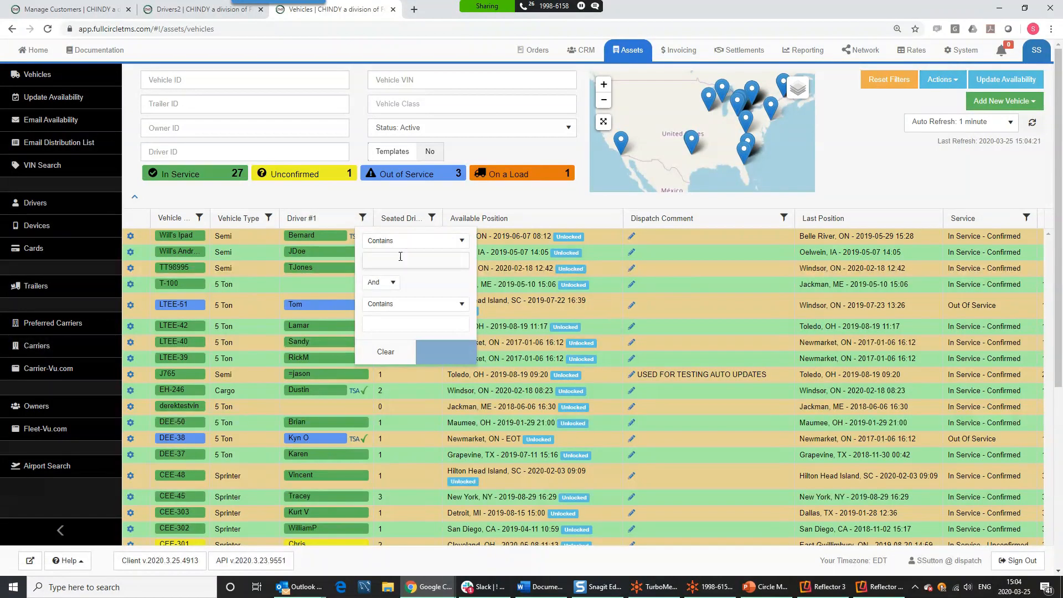
{"action": "type", "text": "r"}
{"action": "left_click", "coordinate": [442, 351]}
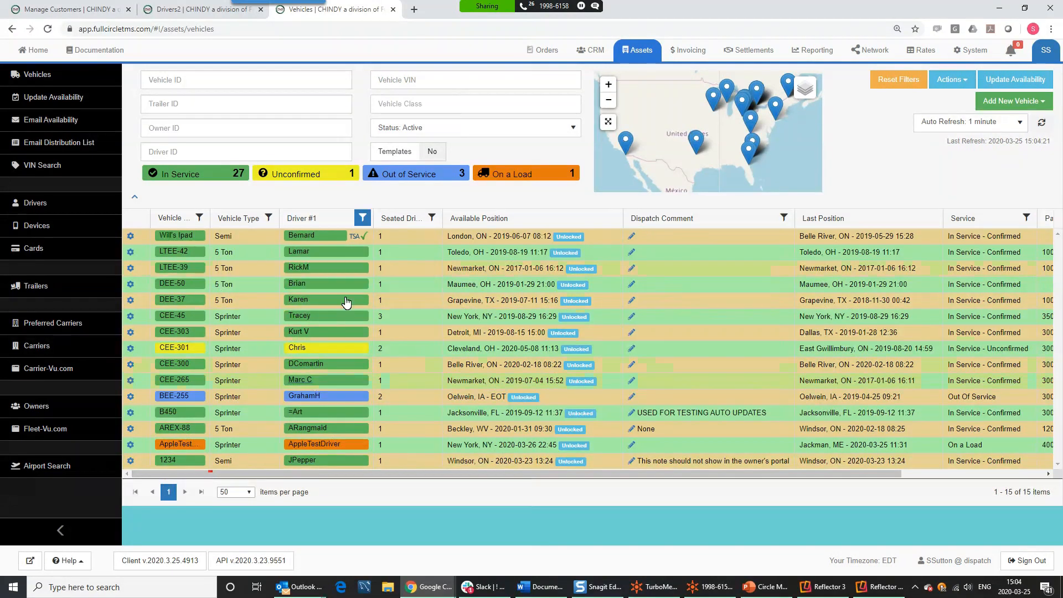
{"action": "left_click", "coordinate": [364, 219]}
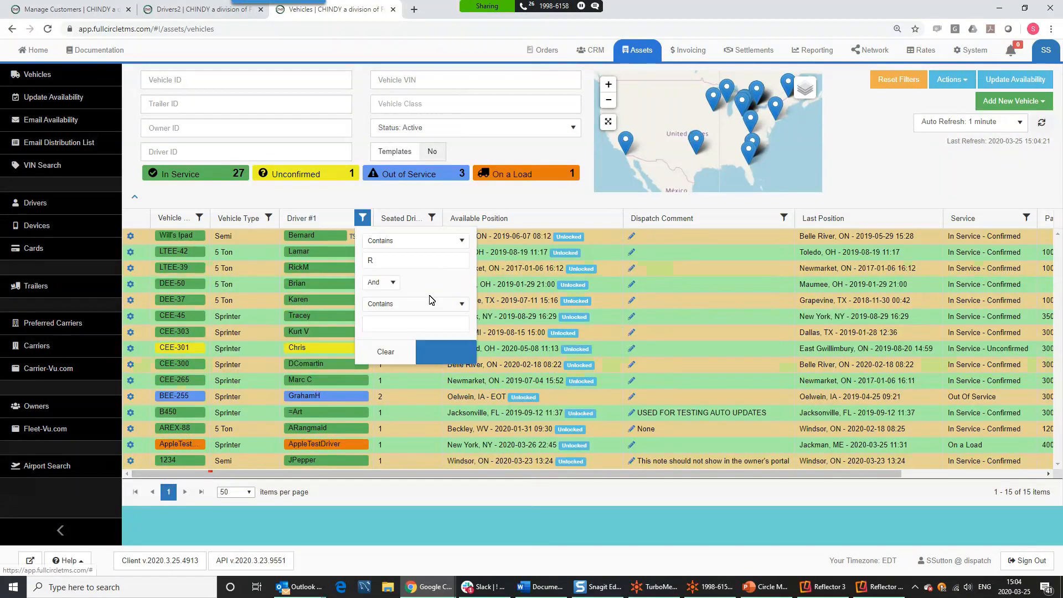
{"action": "left_click", "coordinate": [388, 349]}
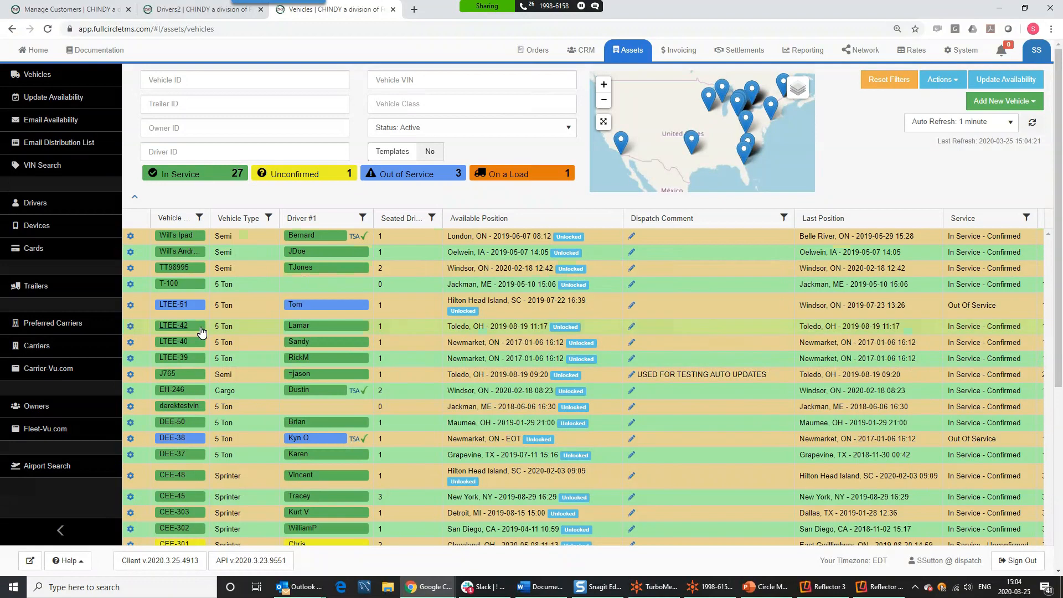
{"action": "left_click", "coordinate": [131, 238]}
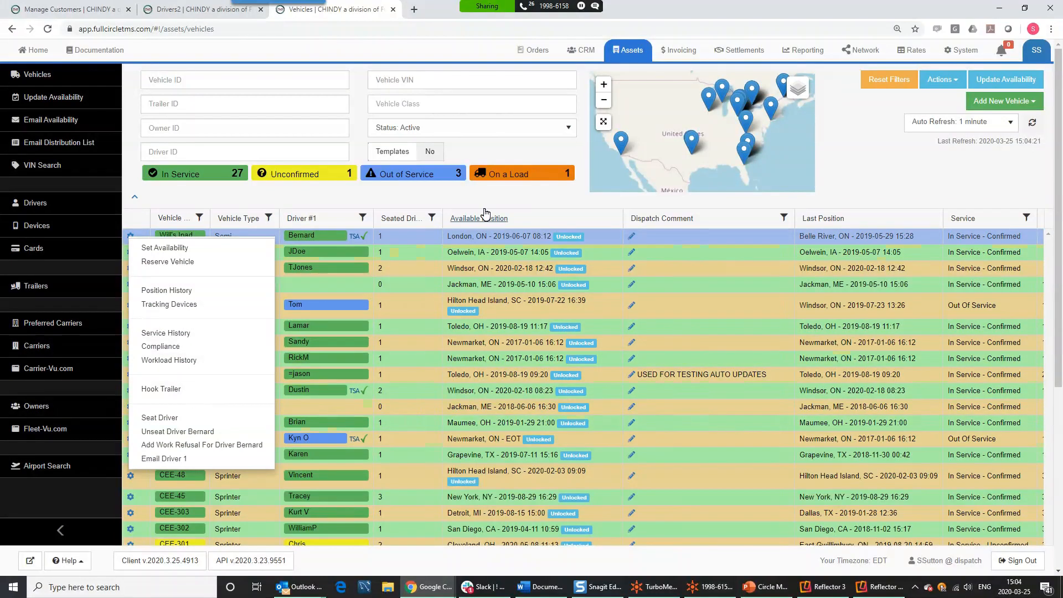
{"action": "key", "text": "Escape"}
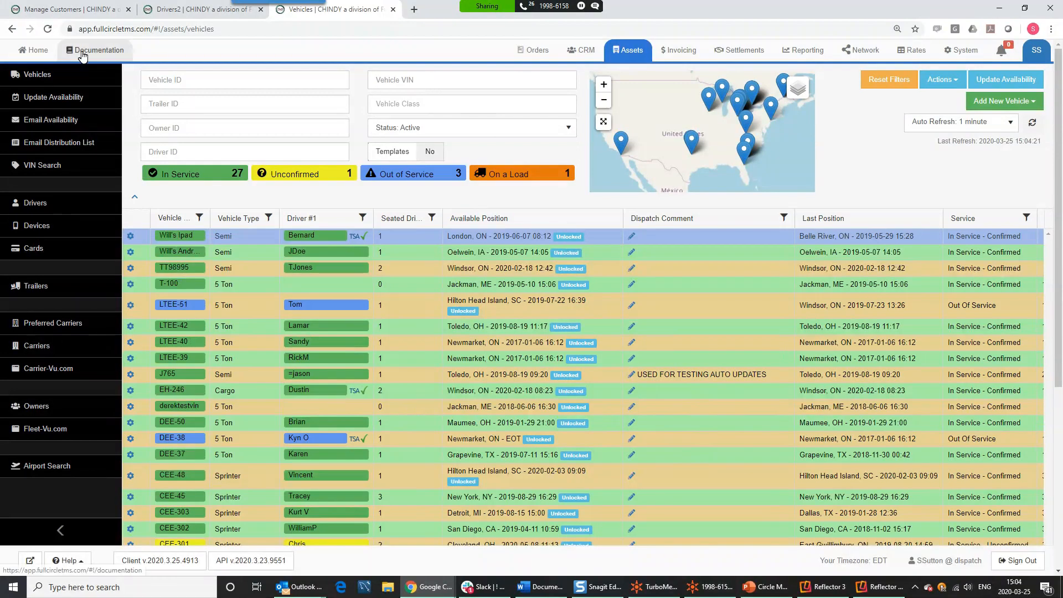
- Open Documentation and browse the General video training category, then collapse it
{"action": "left_click", "coordinate": [85, 54]}
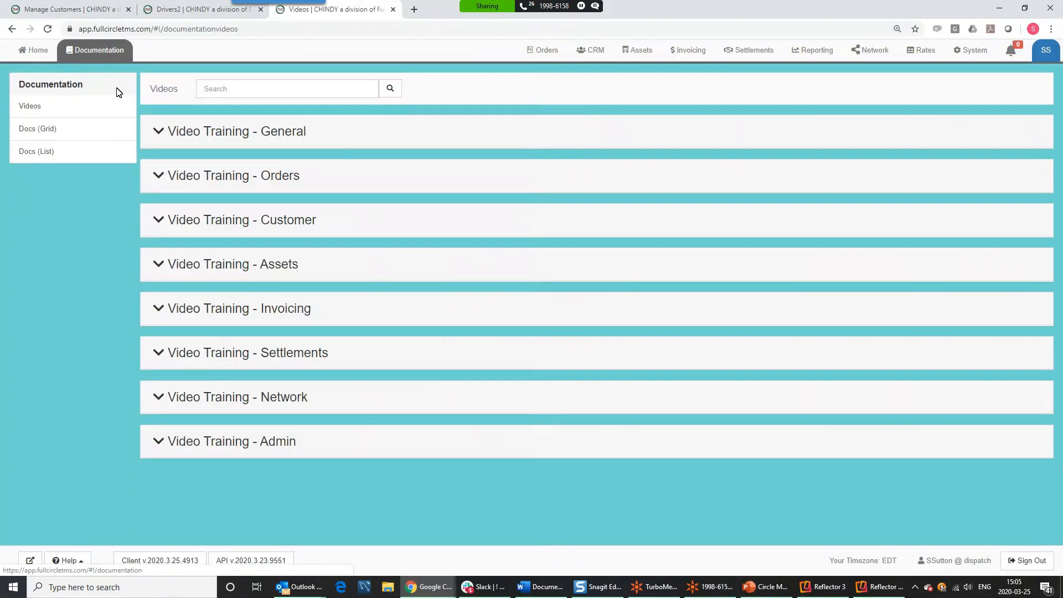
{"action": "left_click", "coordinate": [203, 133]}
{"action": "scroll", "coordinate": [388, 339], "scroll_direction": "down", "scroll_amount": 4}
{"action": "scroll", "coordinate": [387, 268], "scroll_direction": "up", "scroll_amount": 5}
{"action": "left_click", "coordinate": [265, 136]}
- Expand the Orders video training category, scroll through its videos, then collapse it
{"action": "left_click", "coordinate": [256, 178]}
{"action": "scroll", "coordinate": [501, 364], "scroll_direction": "down", "scroll_amount": 5}
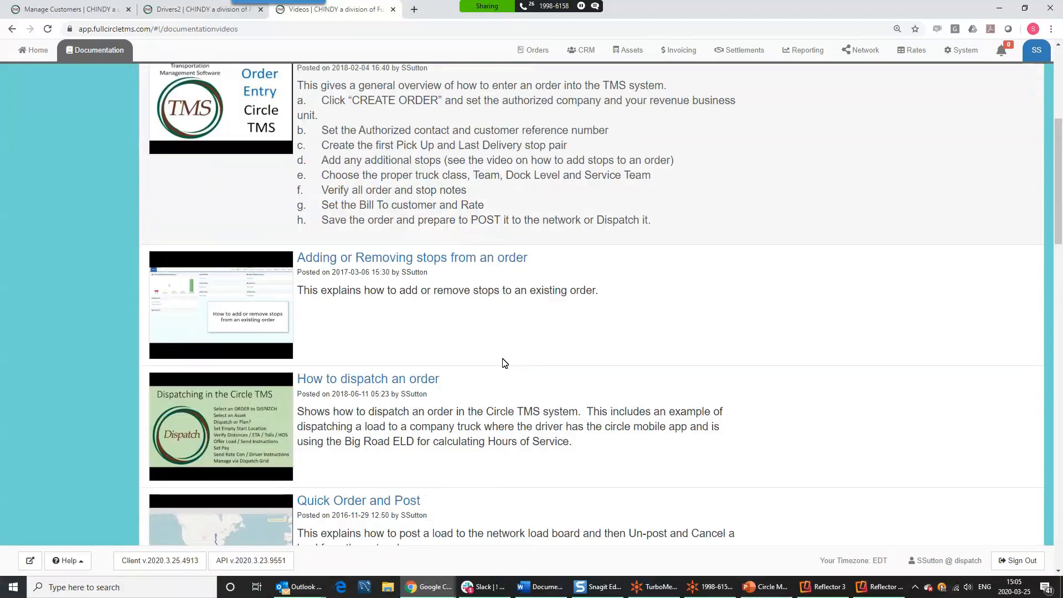
{"action": "scroll", "coordinate": [504, 363], "scroll_direction": "down", "scroll_amount": 5}
{"action": "scroll", "coordinate": [504, 362], "scroll_direction": "down", "scroll_amount": 3}
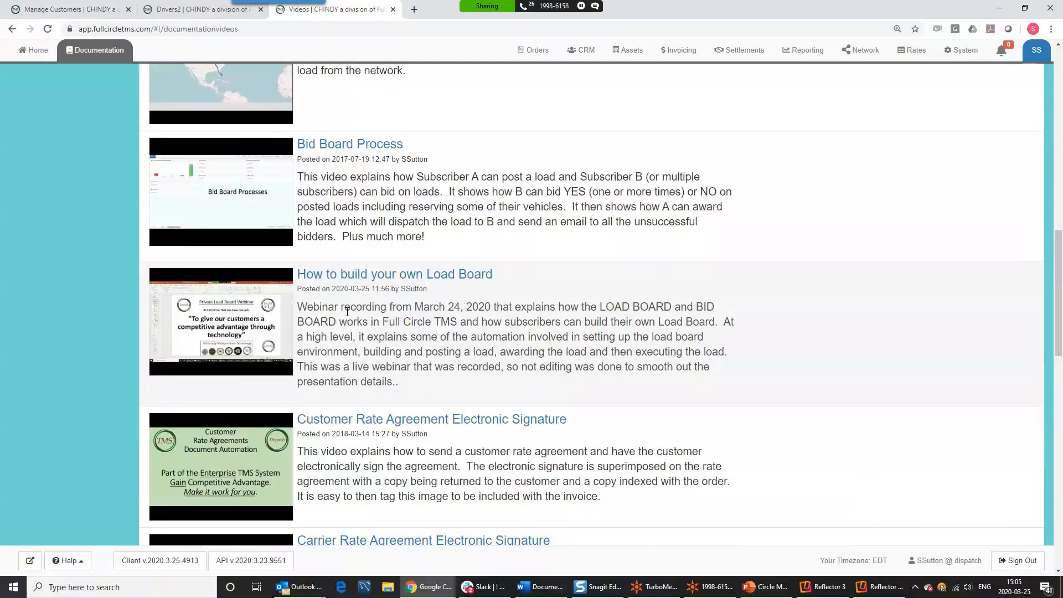
{"action": "scroll", "coordinate": [470, 323], "scroll_direction": "up", "scroll_amount": 10}
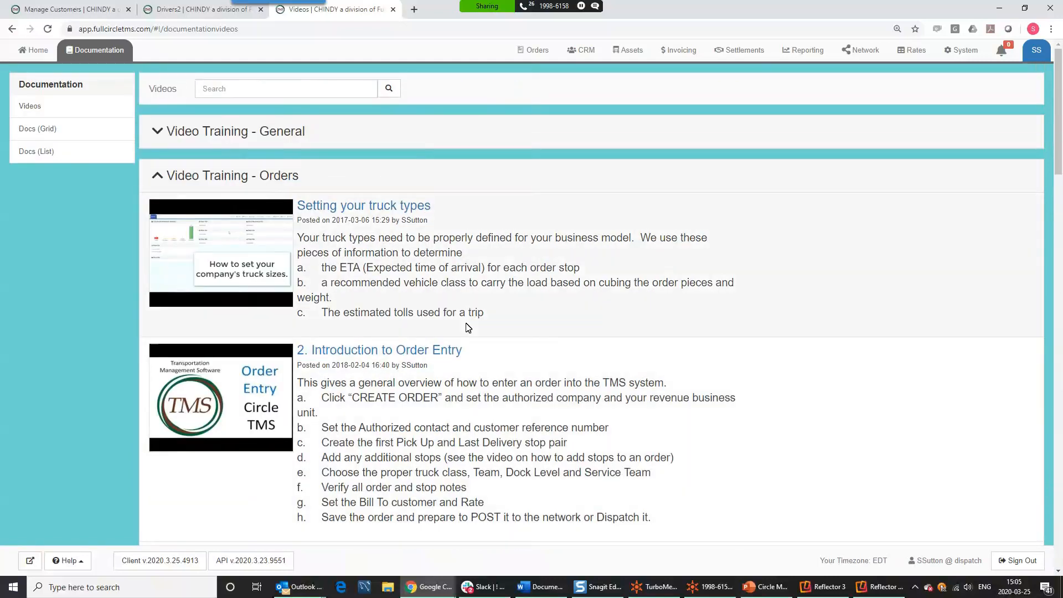
{"action": "left_click", "coordinate": [254, 182]}
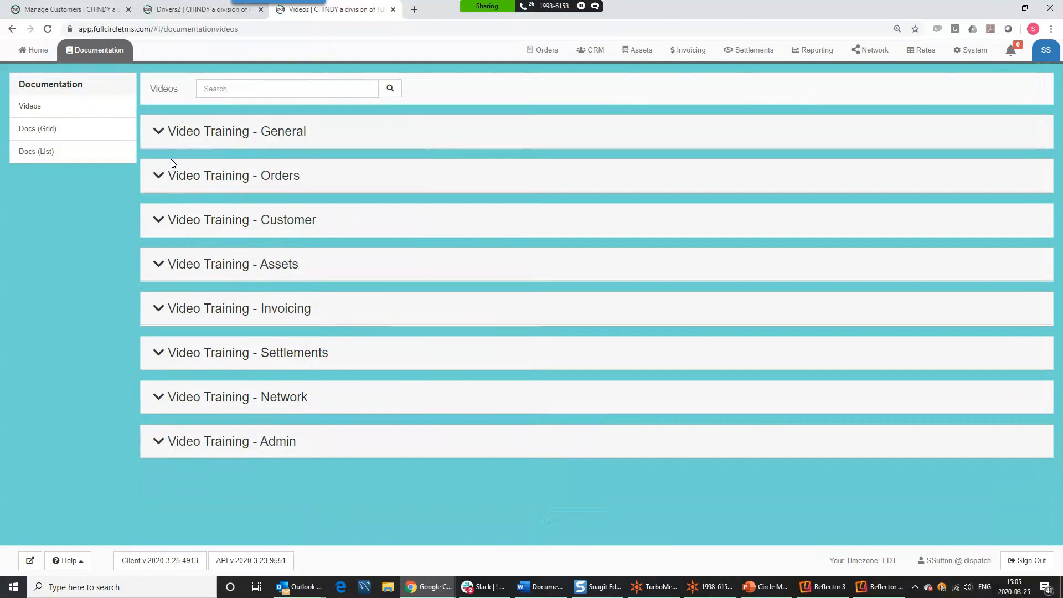
- Switch the Documentation view to Docs (Grid) to see the document folders
{"action": "left_click", "coordinate": [45, 130]}
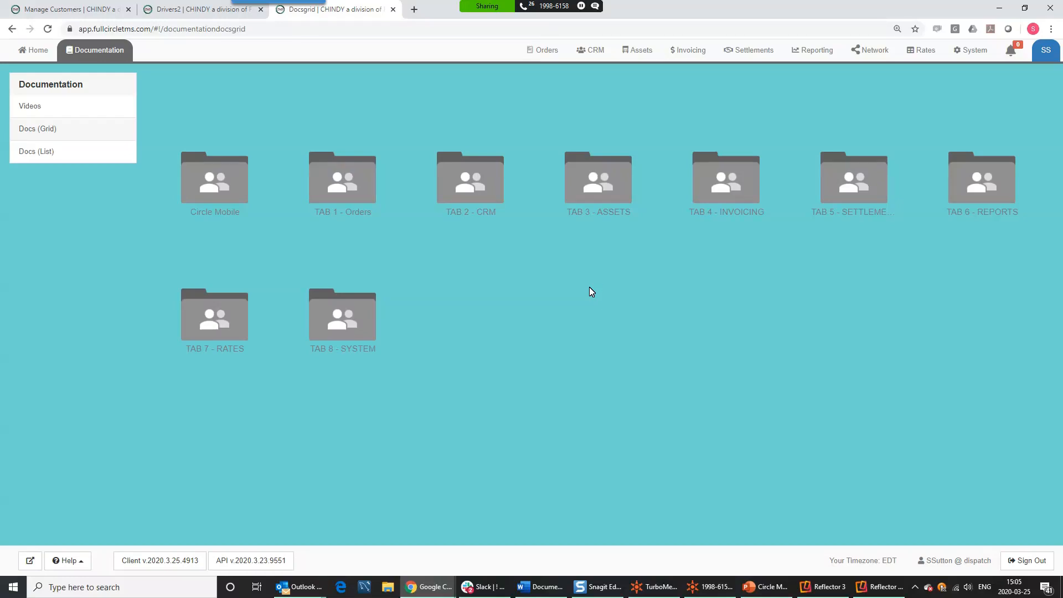
- Start a new customer in CRM with 'atlanta hospital' typed as the customer name
{"action": "left_click", "coordinate": [591, 50]}
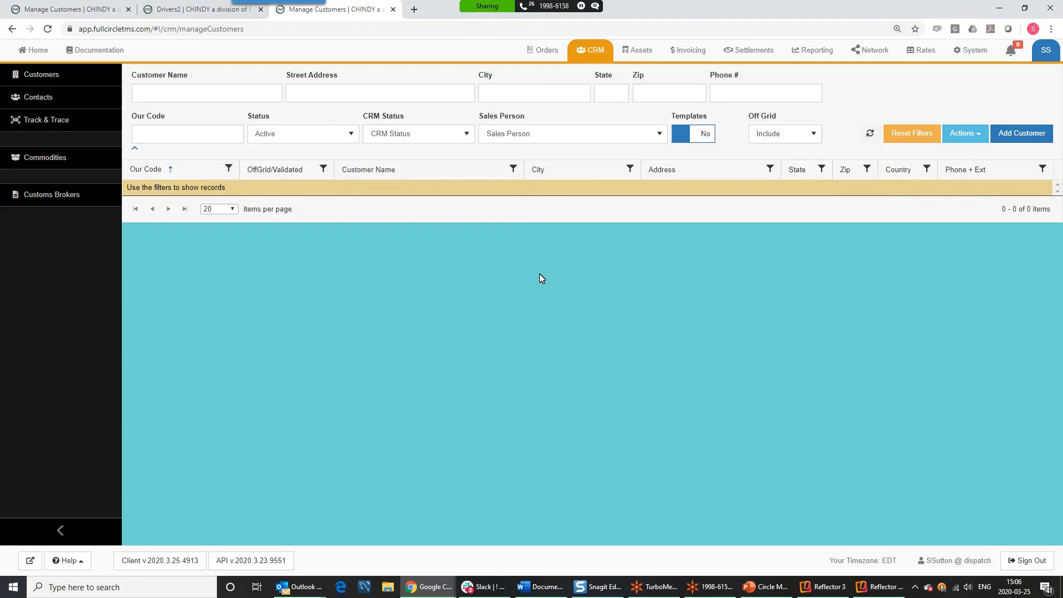
{"action": "left_click", "coordinate": [1006, 137]}
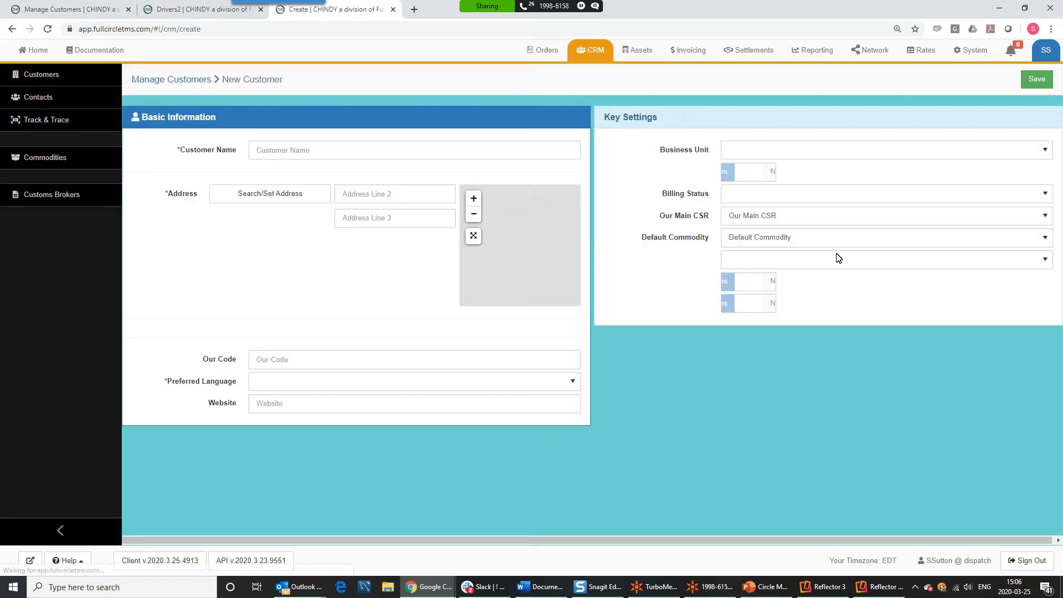
{"action": "left_click", "coordinate": [313, 148]}
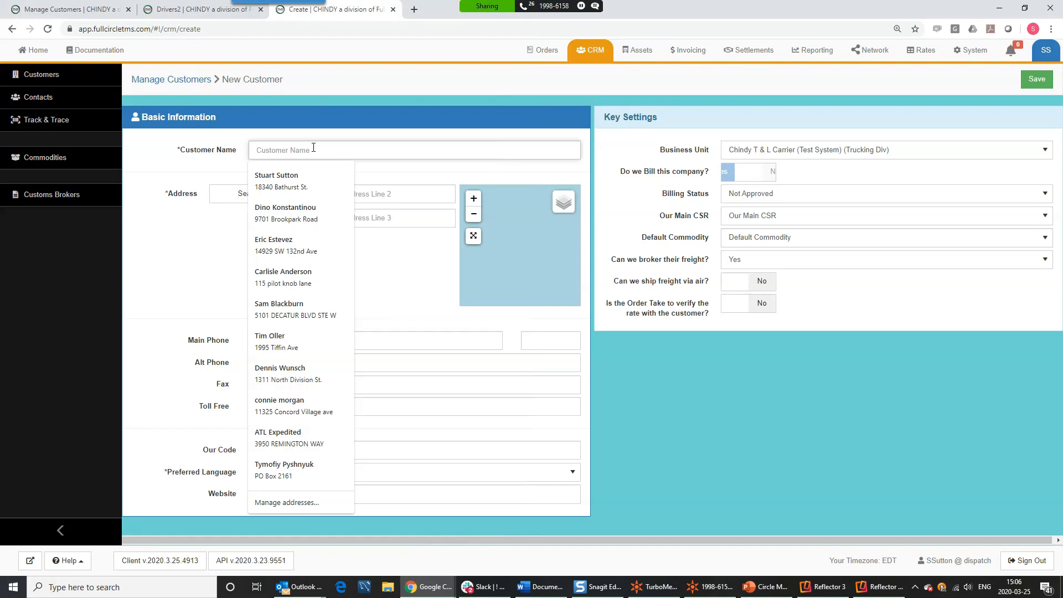
{"action": "type", "text": "at"}
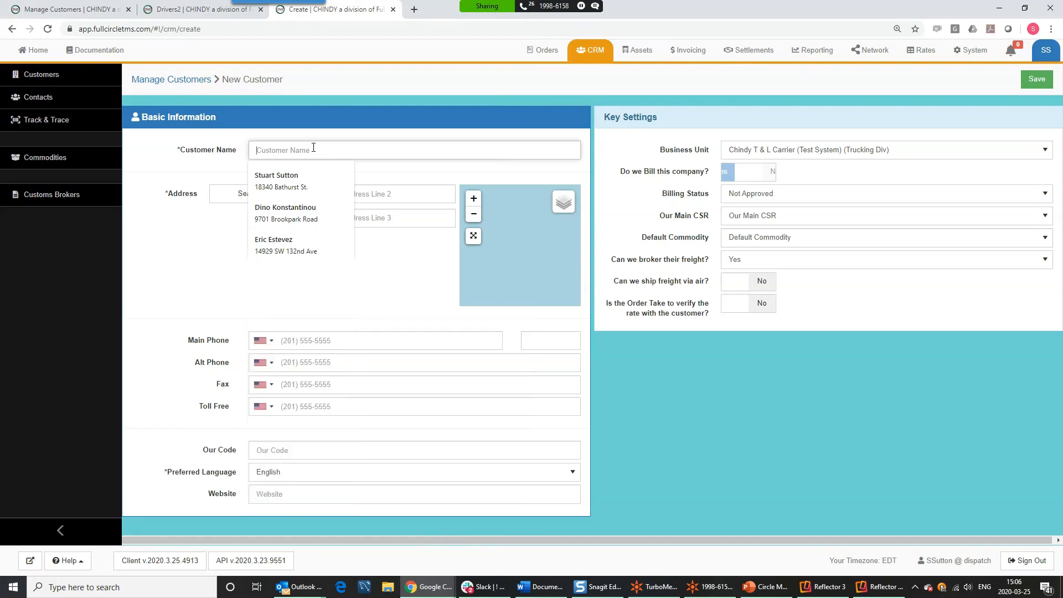
{"action": "type", "text": "lanta h"}
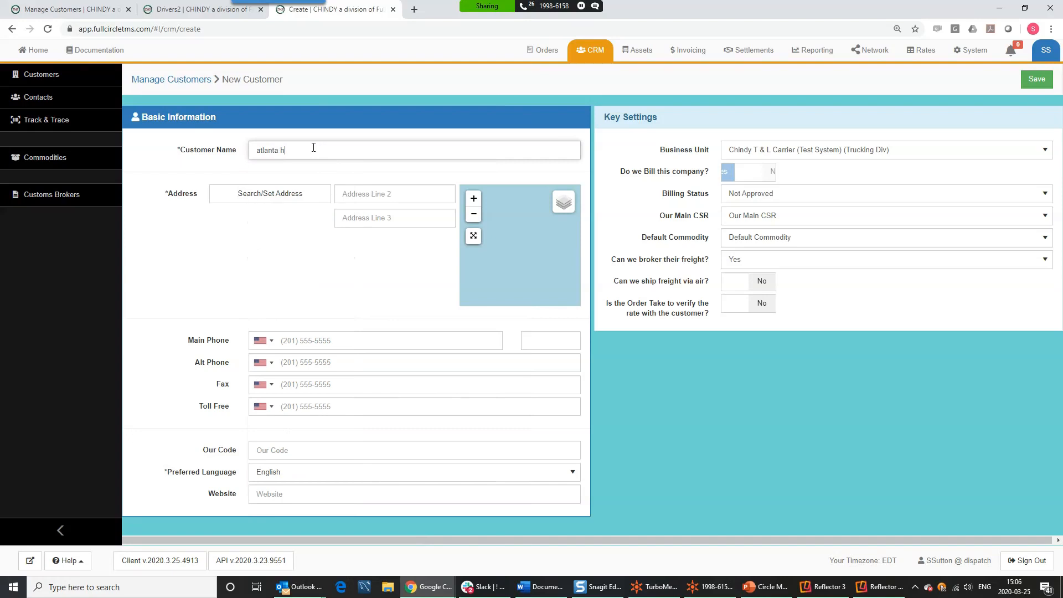
{"action": "type", "text": "ospital"}
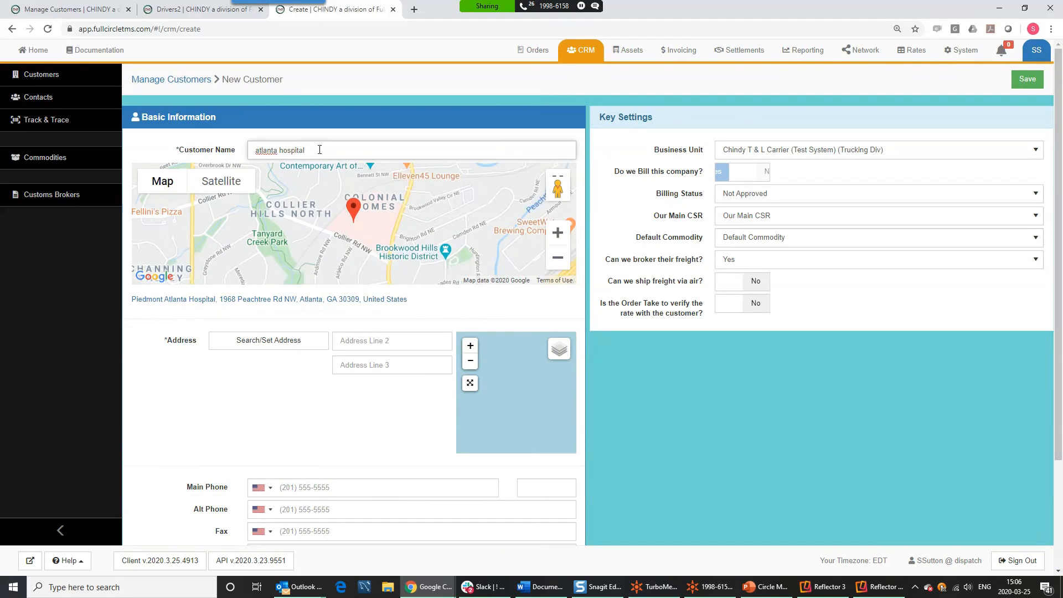
- Tidy the customer name and accept the suggested Piedmont Atlanta Hospital address
{"action": "type", "text": "g"}
{"action": "key", "text": "BackSpace"}
{"action": "key", "text": "BackSpace"}
{"action": "left_click_drag", "start_coordinate": [310, 151], "coordinate": [244, 154]}
{"action": "left_click", "coordinate": [242, 301]}
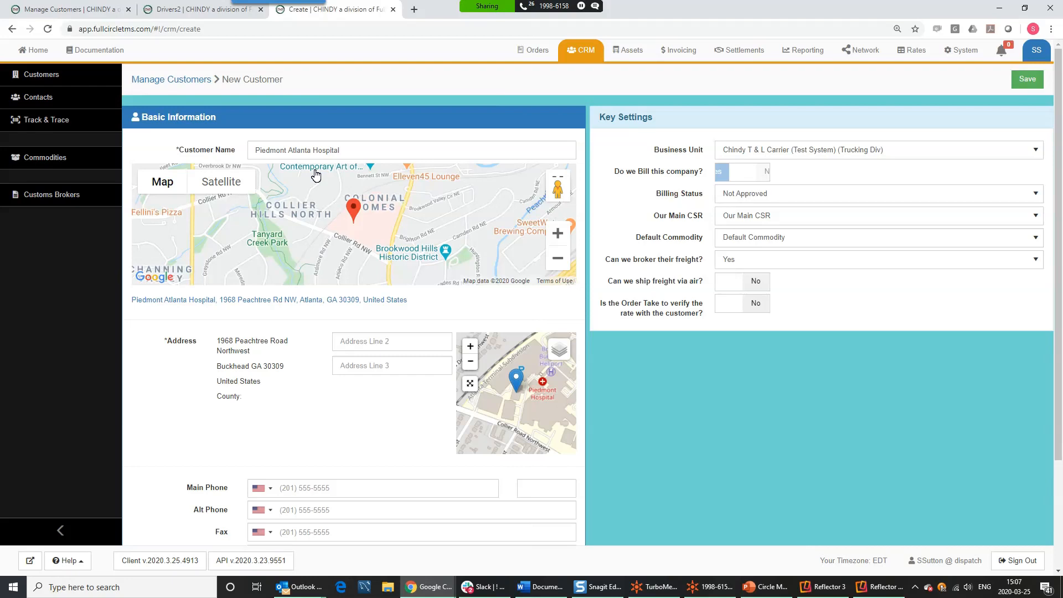
- Mark the company as billed by us with Approved billing status, and save
{"action": "left_click", "coordinate": [756, 173]}
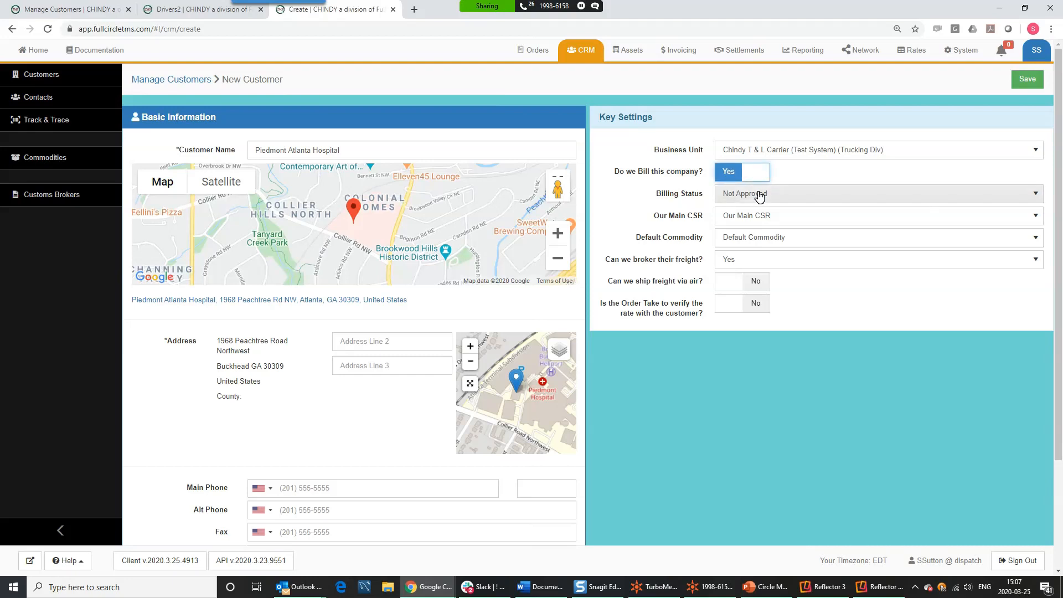
{"action": "left_click", "coordinate": [759, 197]}
{"action": "left_click", "coordinate": [747, 245]}
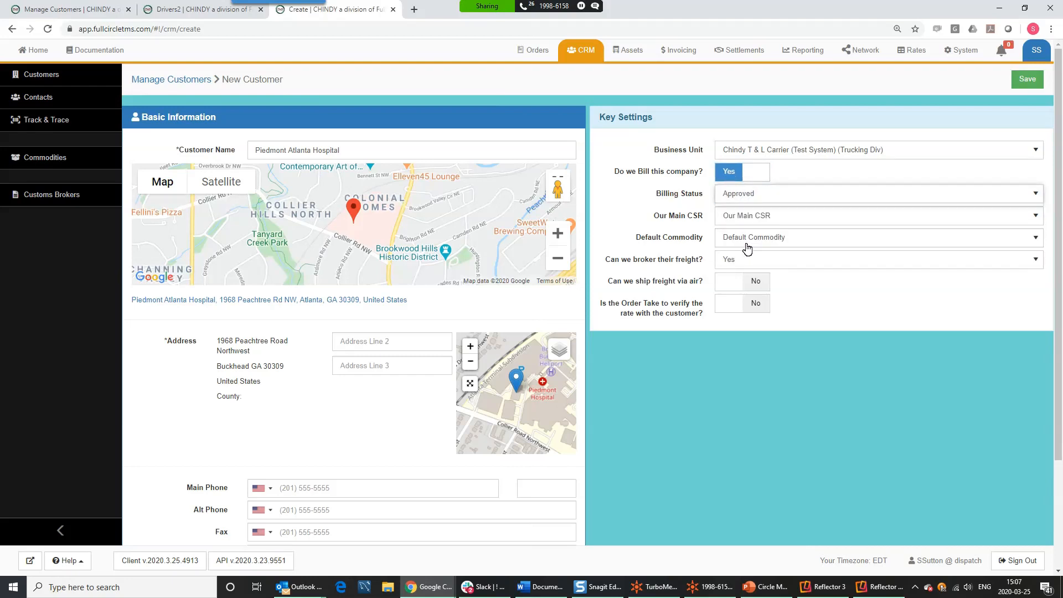
{"action": "left_click", "coordinate": [1026, 83]}
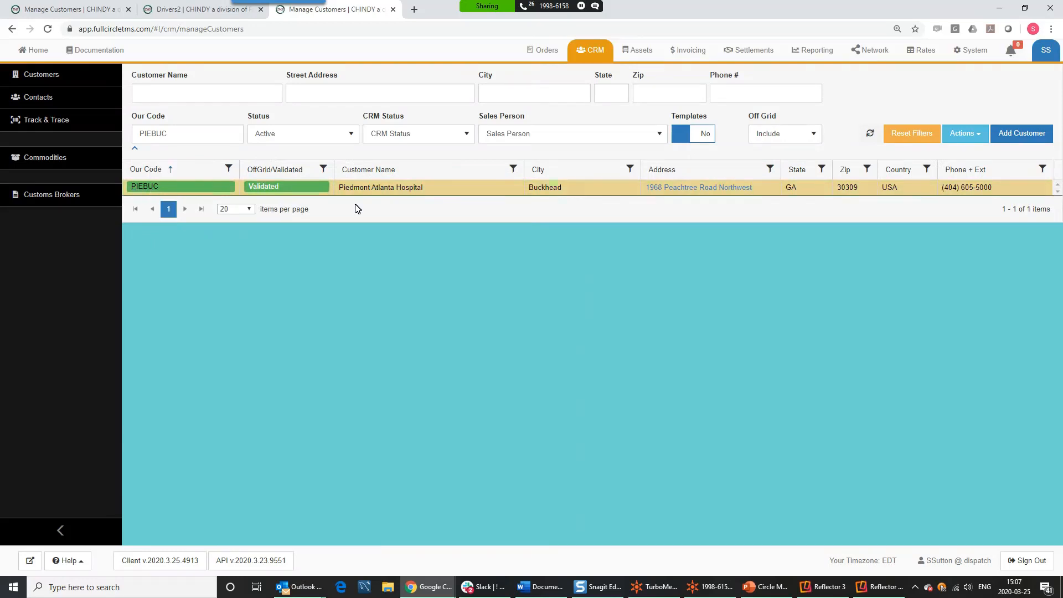
- Review the saved PIEBUC customer row in the Manage Customers grid
{"action": "left_click_drag", "start_coordinate": [339, 188], "coordinate": [362, 188]}
- Open the PIEBUC profile and inspect its map coordinates, Eastern Standard Time timezone and Our Code
{"action": "left_click", "coordinate": [149, 188]}
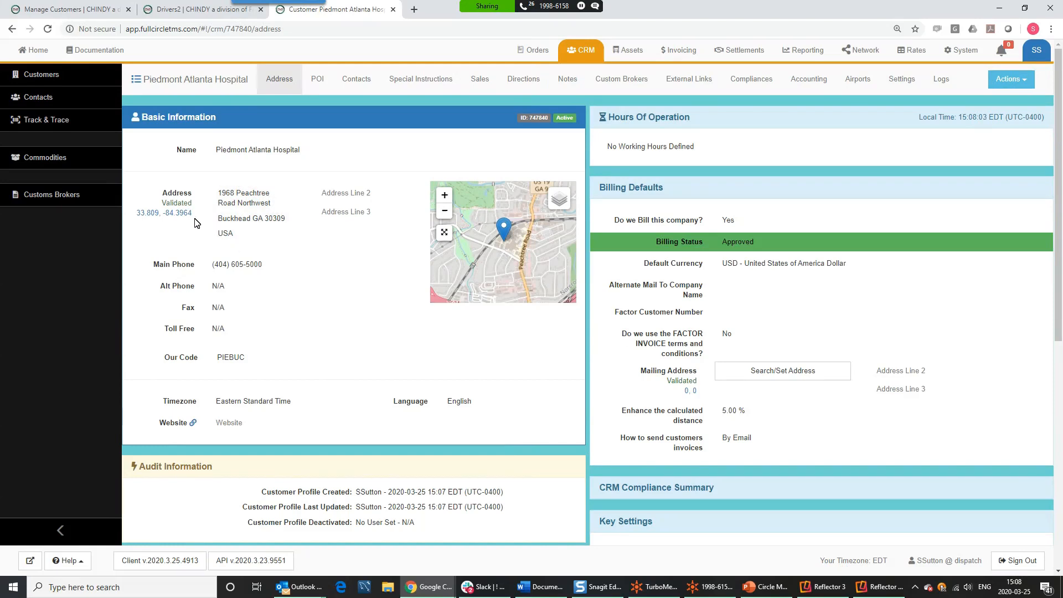
{"action": "left_click_drag", "start_coordinate": [192, 214], "coordinate": [139, 214]}
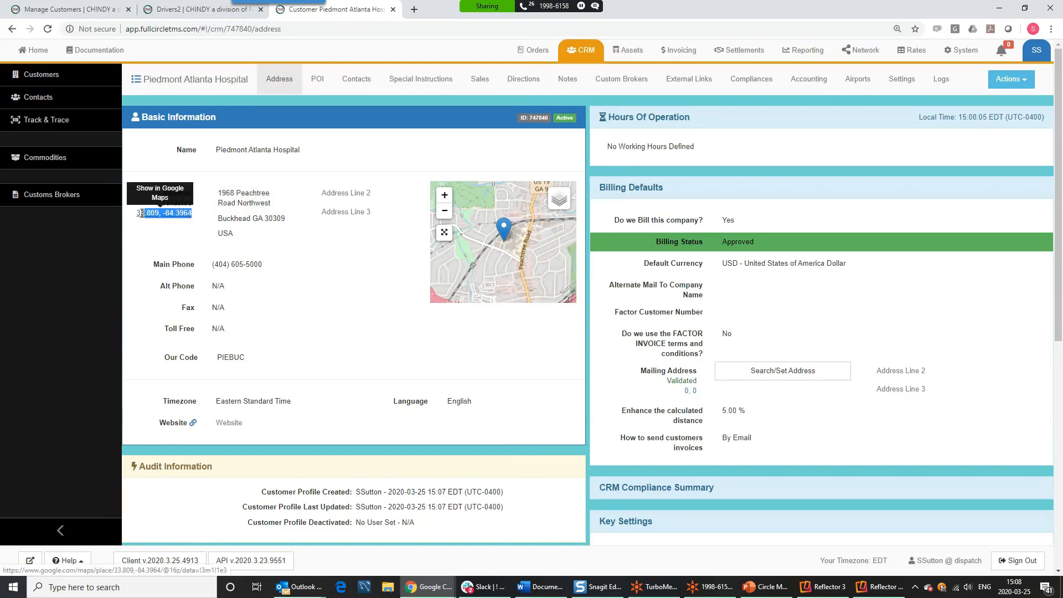
{"action": "left_click", "coordinate": [141, 234]}
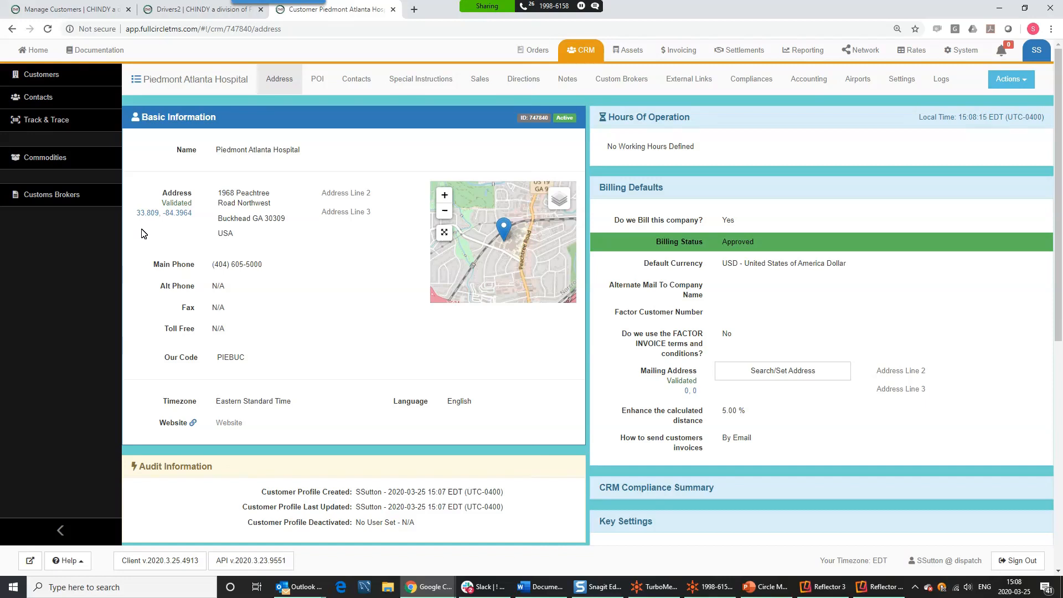
{"action": "left_click_drag", "start_coordinate": [294, 401], "coordinate": [218, 400]}
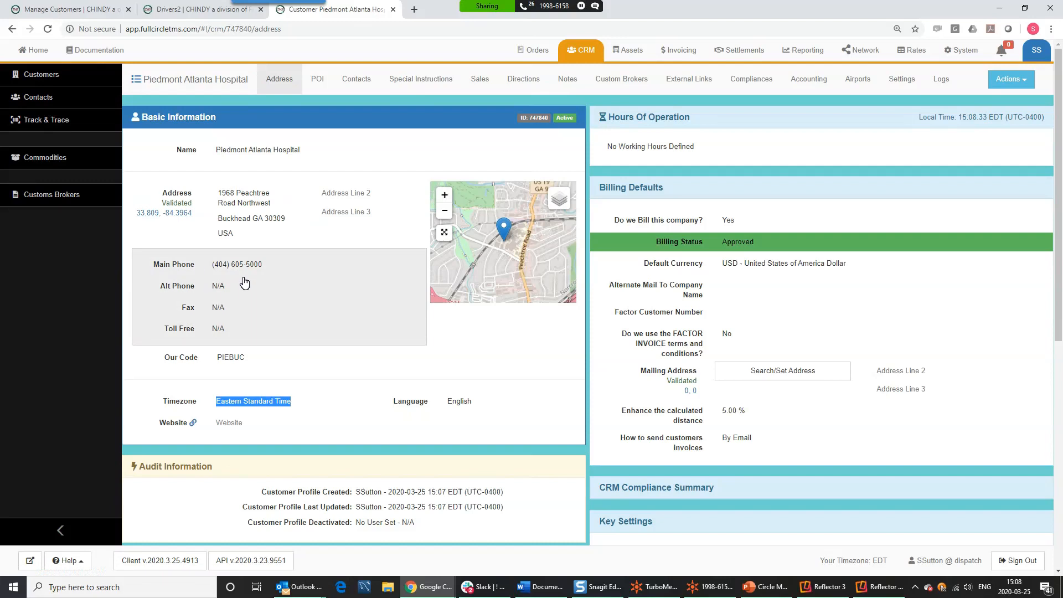
{"action": "left_click", "coordinate": [251, 359]}
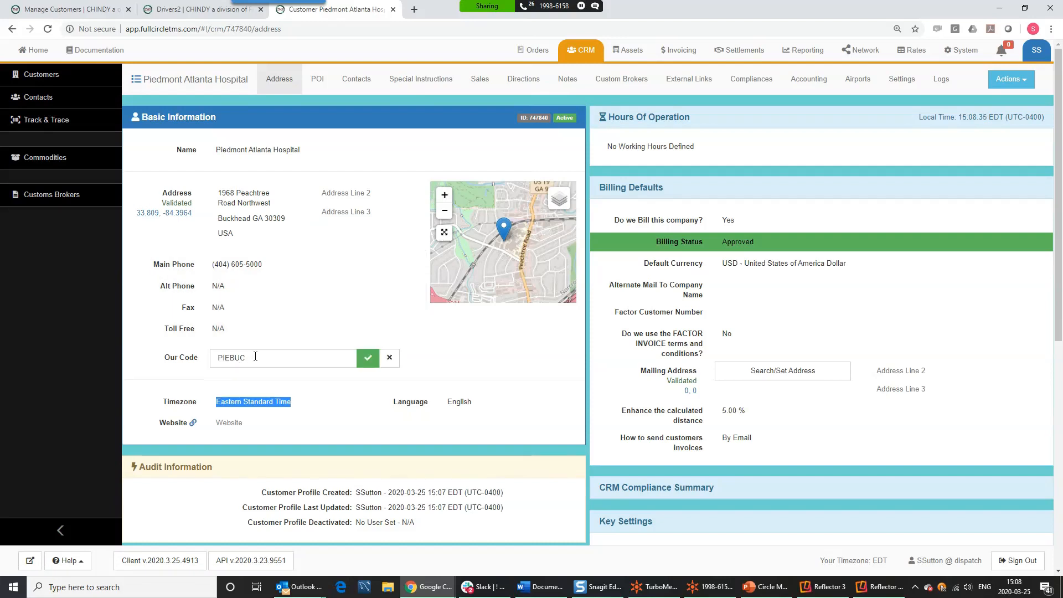
{"action": "left_click", "coordinate": [255, 358]}
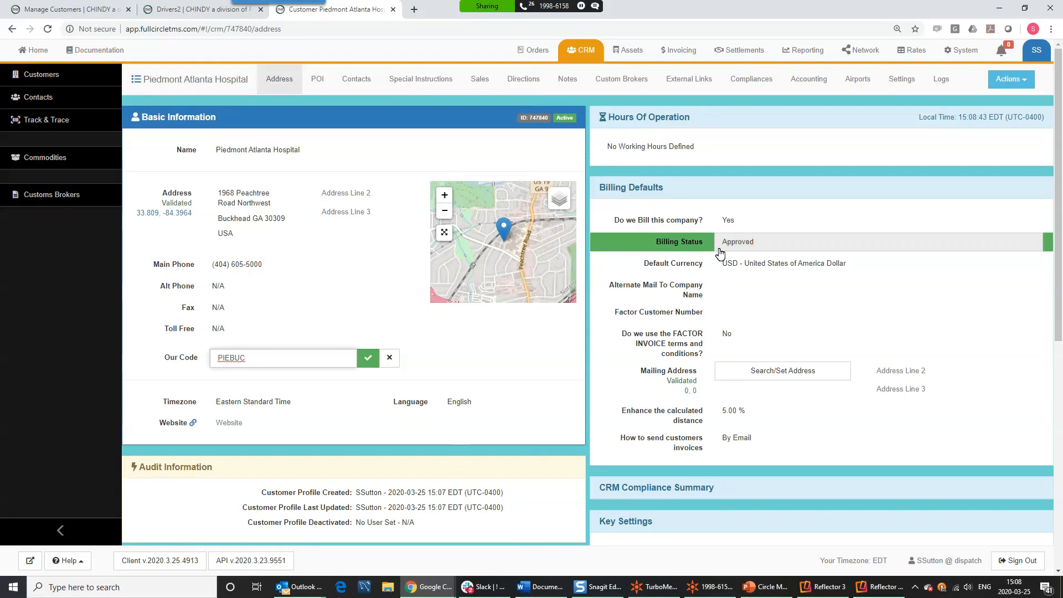
- Apply the Weekdays: 7AM - 7PM preset to the hospital's hours of operation and save
{"action": "left_click", "coordinate": [686, 149]}
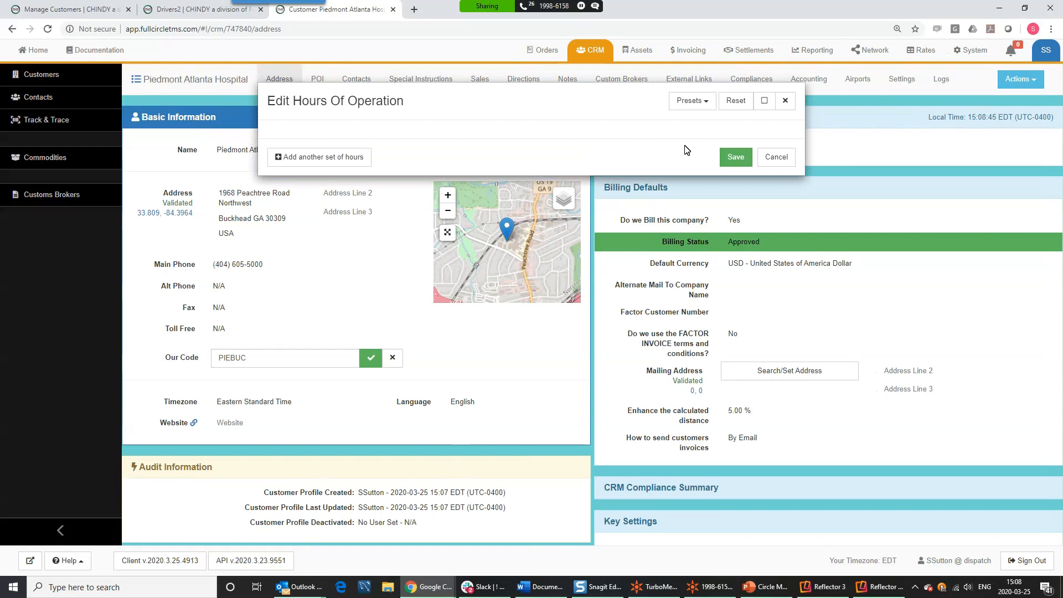
{"action": "left_click", "coordinate": [690, 102]}
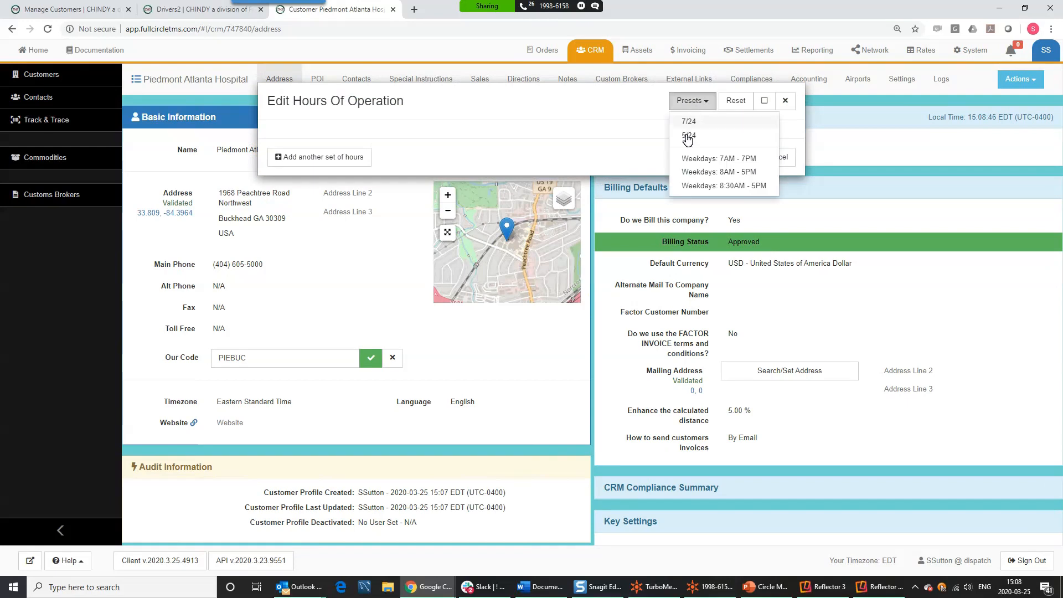
{"action": "left_click", "coordinate": [692, 165]}
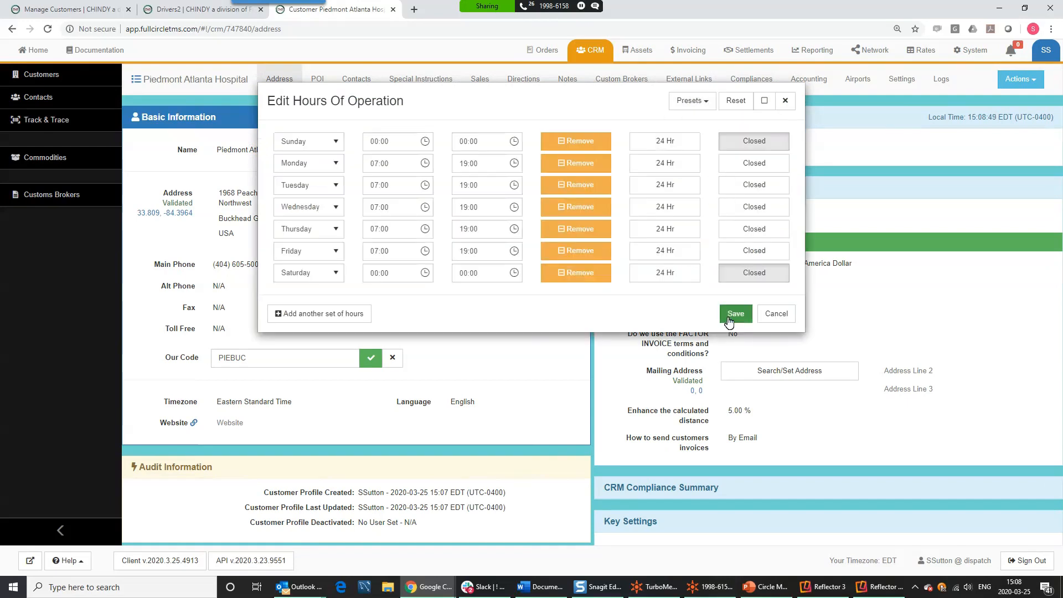
{"action": "left_click", "coordinate": [736, 314]}
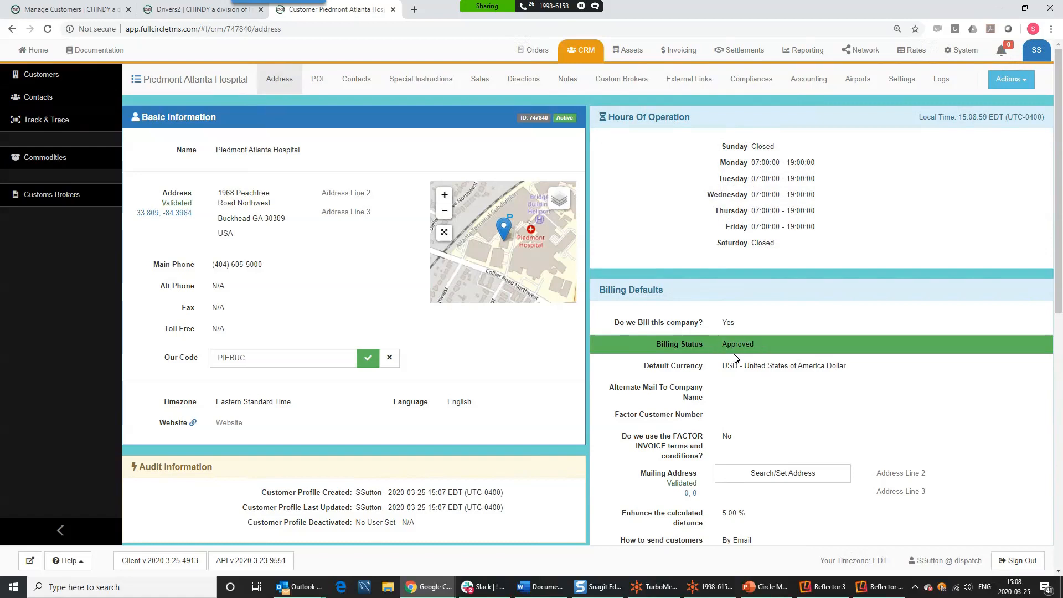
{"action": "scroll", "coordinate": [757, 348], "scroll_direction": "down", "scroll_amount": 5}
{"action": "scroll", "coordinate": [736, 357], "scroll_direction": "up", "scroll_amount": 5}
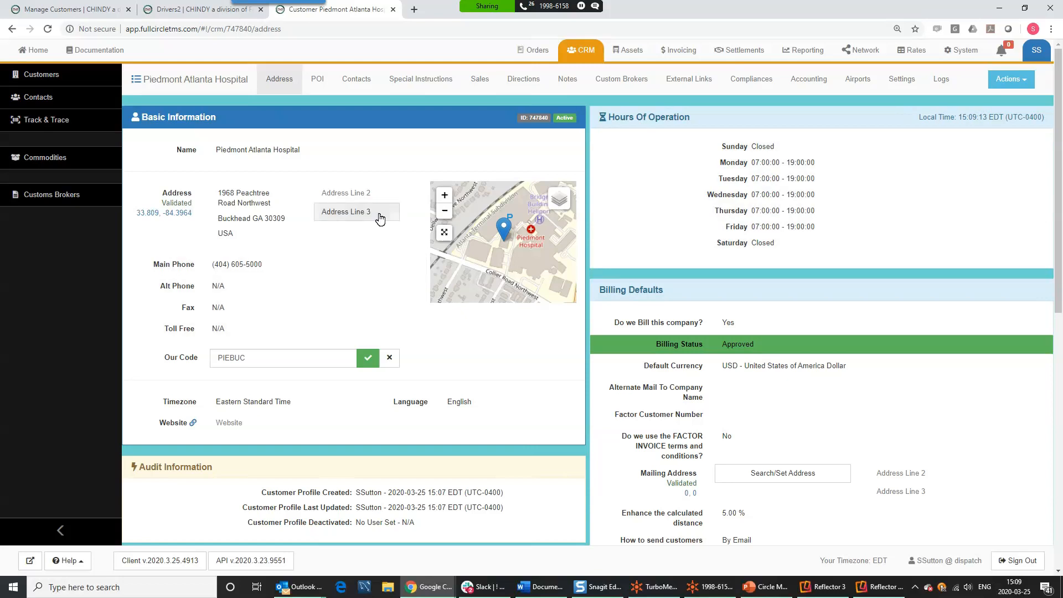
- Start a new hospital contact, filling name, e-mail and main phone from a saved autofill entry
{"action": "left_click", "coordinate": [356, 78]}
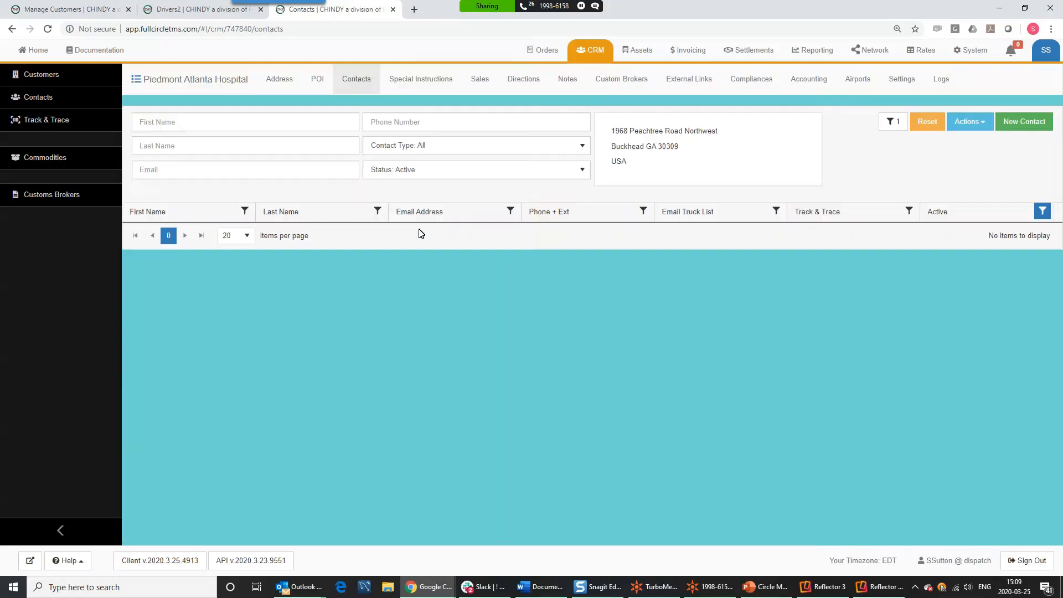
{"action": "left_click", "coordinate": [1023, 121]}
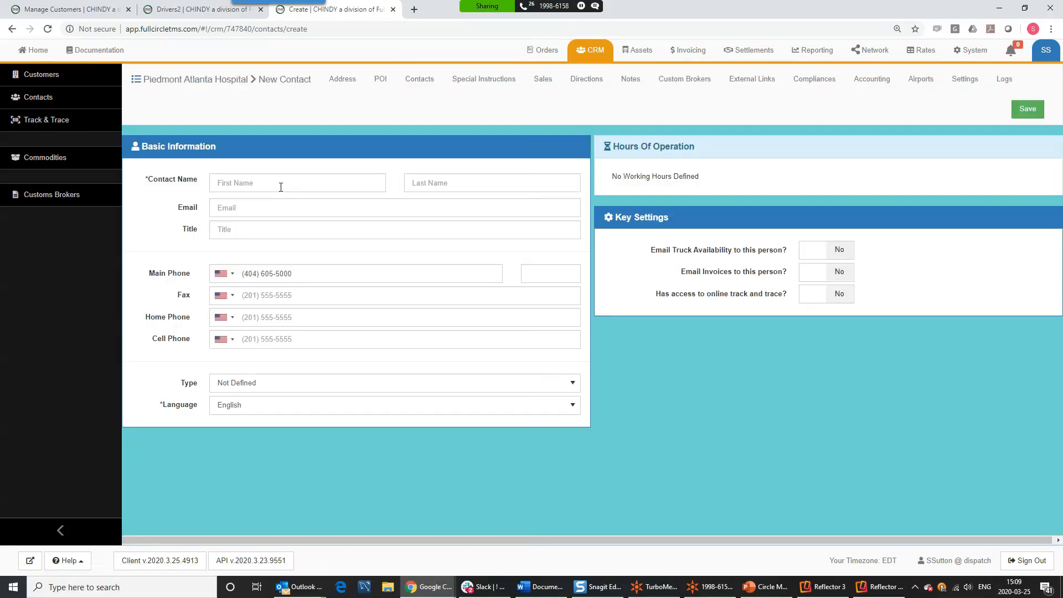
{"action": "left_click", "coordinate": [280, 187]}
{"action": "type", "text": "Stuart"}
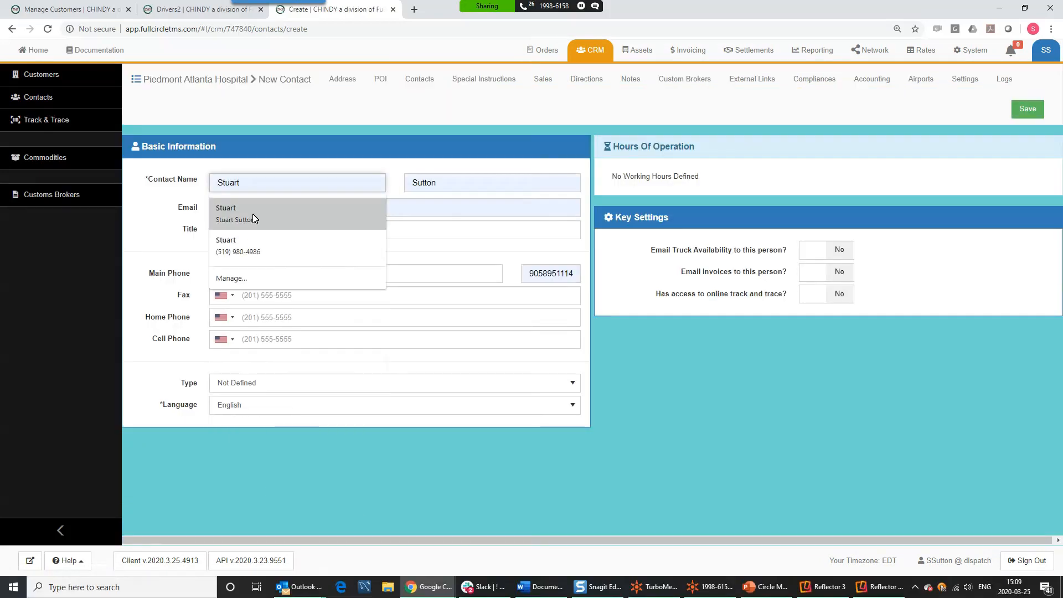
{"action": "left_click", "coordinate": [256, 215]}
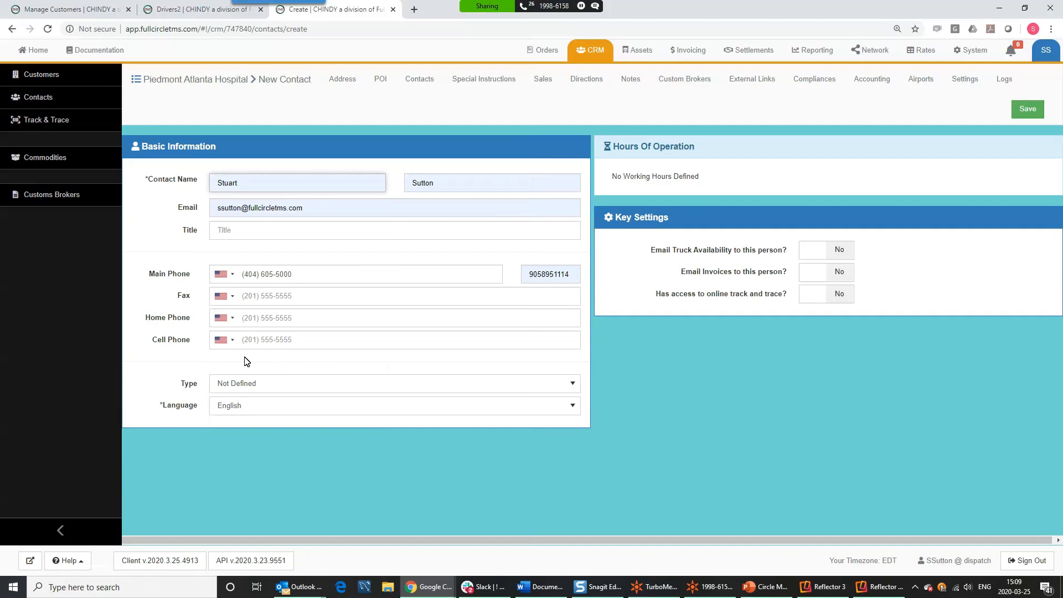
- Enter the contact's Canadian cell phone number, correcting a mistyped first attempt
{"action": "left_click", "coordinate": [293, 338]}
{"action": "type", "text": "51990"}
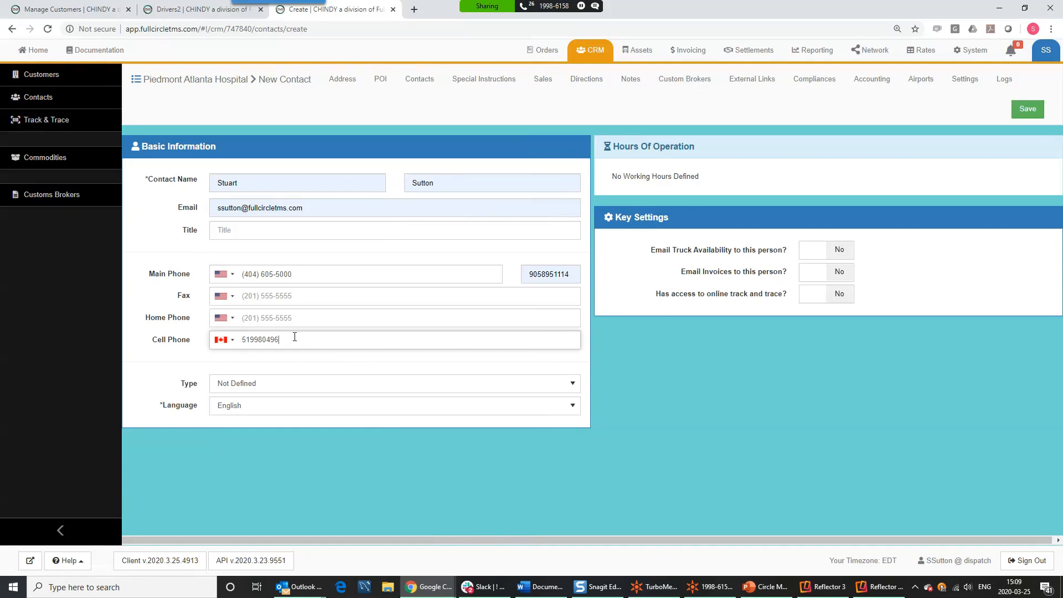
{"action": "key", "text": "BackSpace"}
{"action": "key", "text": "BackSpace"}
{"action": "key", "text": "BackSpace"}
{"action": "key", "text": "BackSpace"}
{"action": "key", "text": "BackSpace"}
{"action": "key", "text": "BackSpace"}
{"action": "key", "text": "BackSpace"}
{"action": "key", "text": "BackSpace"}
- Give the contact Weekdays 8AM–5PM hours of operation
{"action": "left_click", "coordinate": [662, 183]}
{"action": "left_click", "coordinate": [692, 101]}
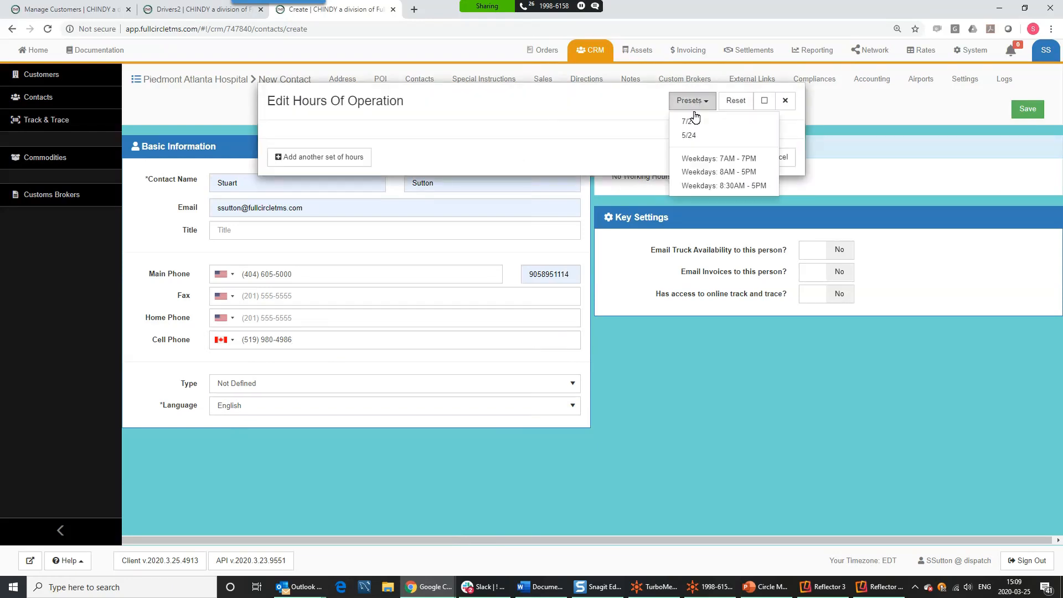
{"action": "left_click", "coordinate": [719, 172]}
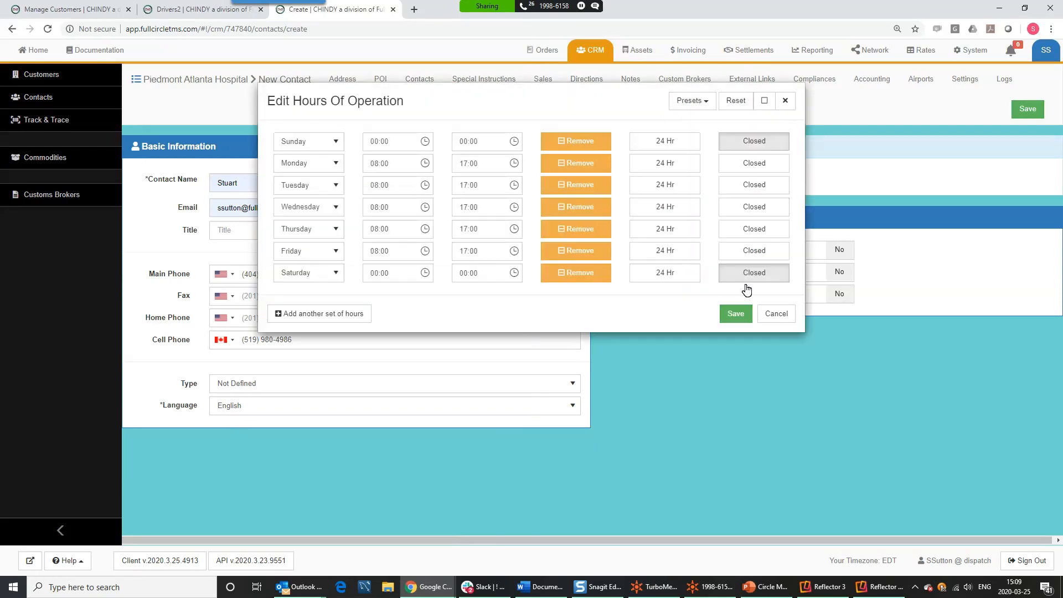
{"action": "left_click", "coordinate": [736, 311]}
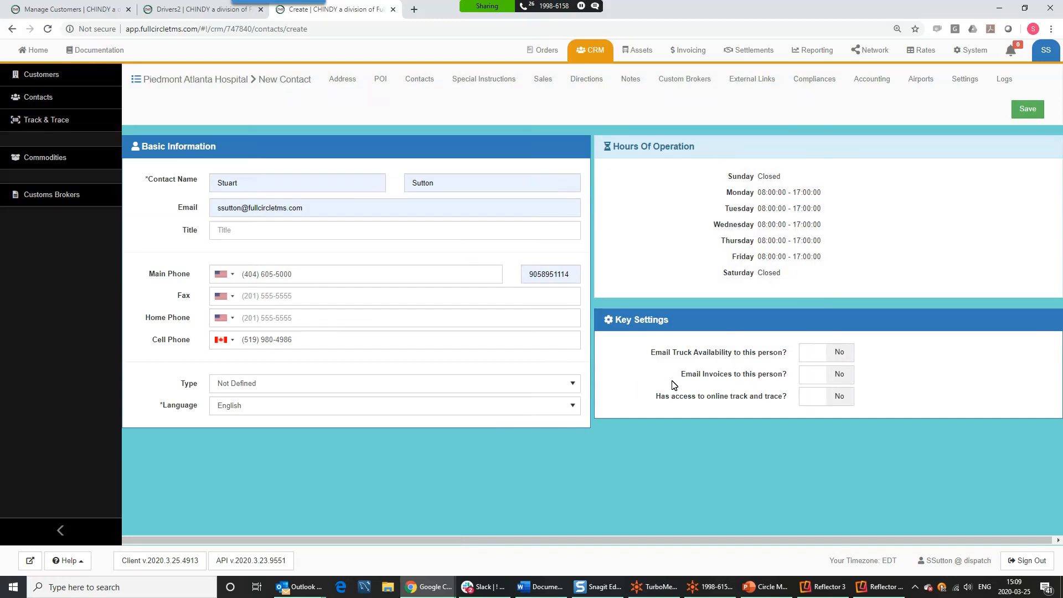
- Enable invoice e-mails and online track and trace access, then attempt to save the contact
{"action": "mouse_move", "coordinate": [683, 367]}
{"action": "left_click", "coordinate": [826, 384]}
{"action": "mouse_move", "coordinate": [729, 379]}
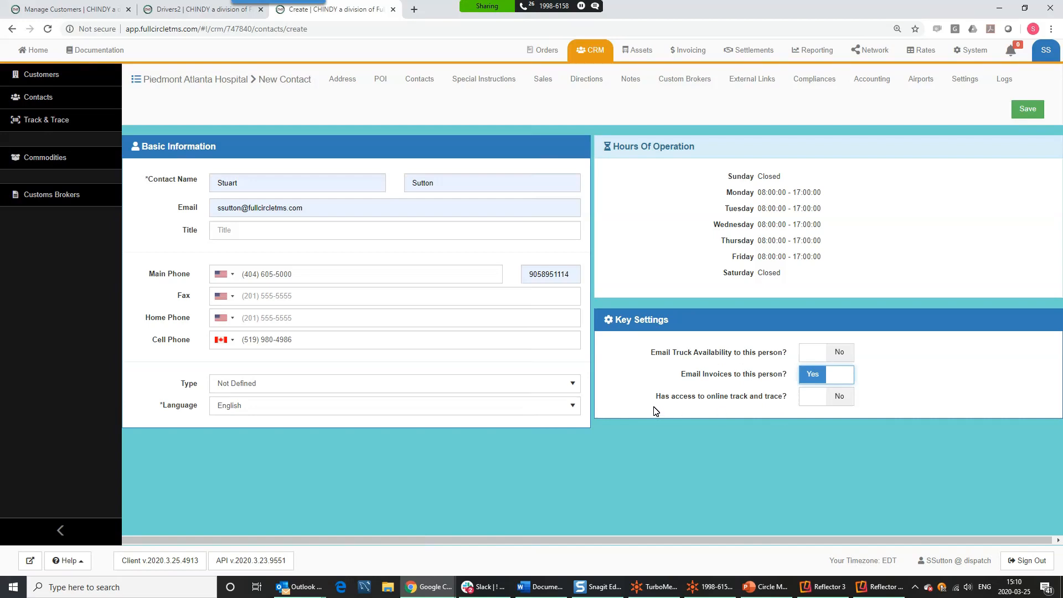
{"action": "left_click", "coordinate": [837, 397]}
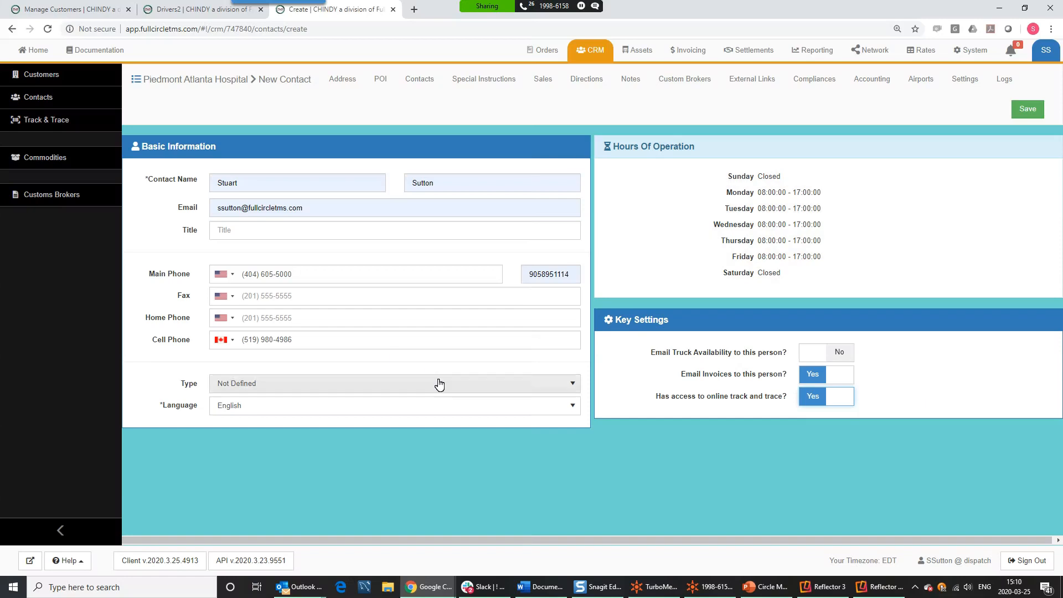
{"action": "left_click", "coordinate": [1026, 110]}
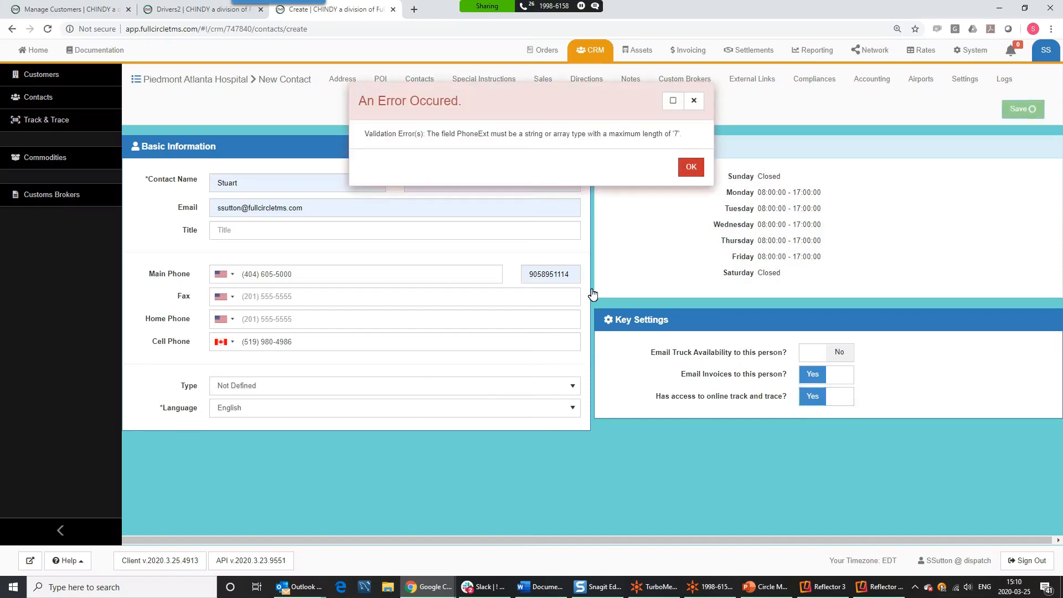
- Clear the invalid phone extension, save the new contact, and open its record from the Contacts grid
{"action": "left_click", "coordinate": [689, 168]}
{"action": "left_click", "coordinate": [540, 271]}
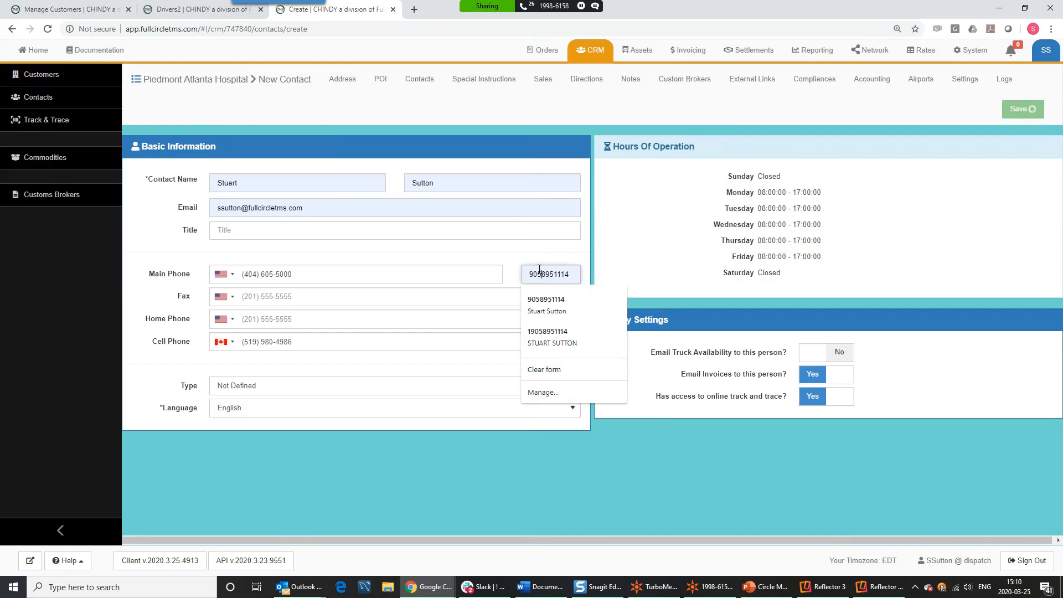
{"action": "double_click", "coordinate": [540, 271]}
{"action": "key", "text": "BackSpace"}
{"action": "left_click", "coordinate": [1011, 113]}
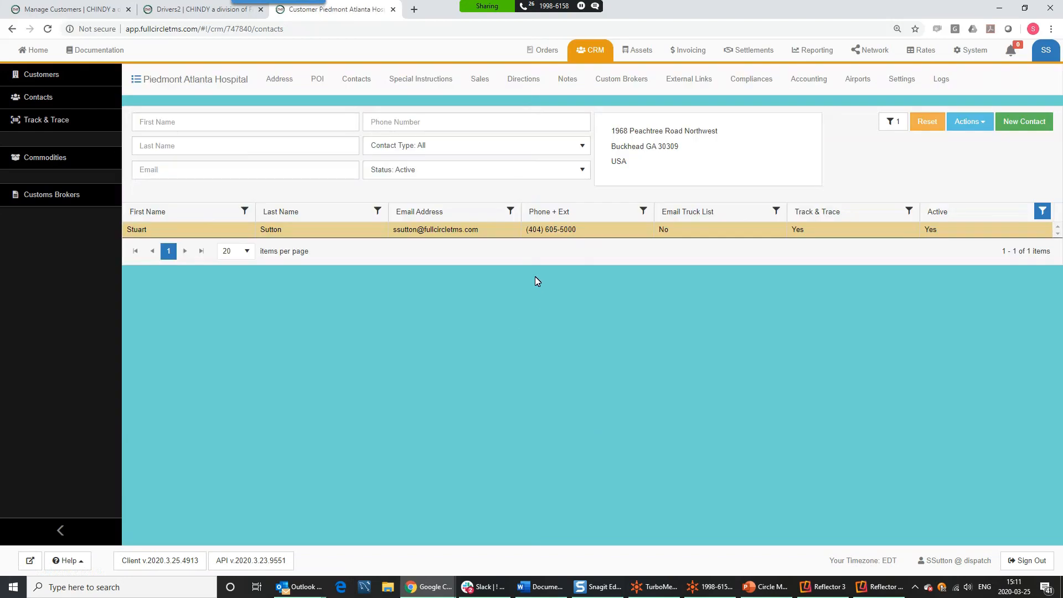
{"action": "double_click", "coordinate": [195, 235]}
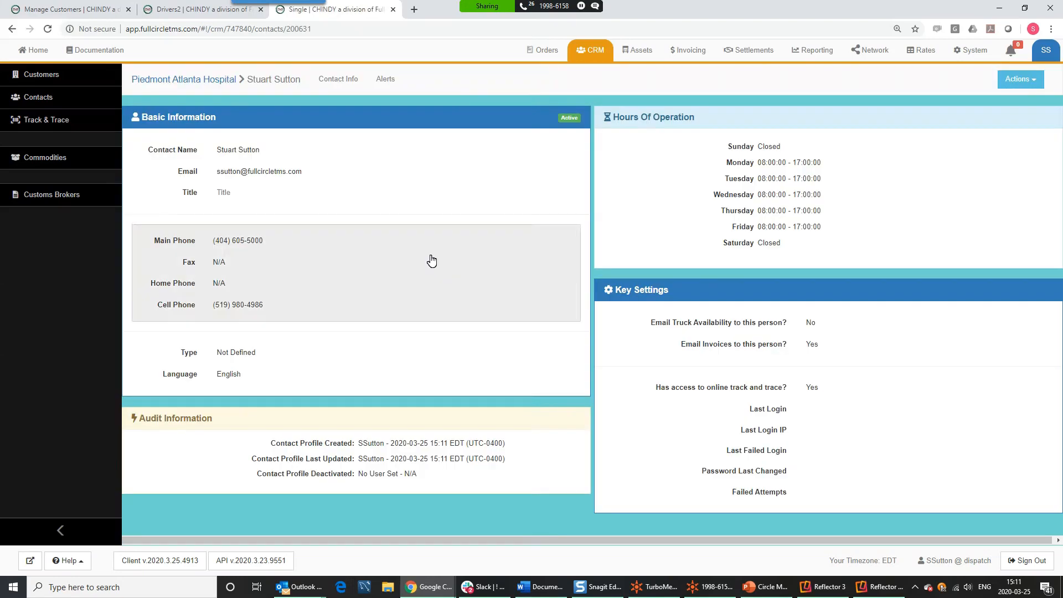
- Start a new contact alert from the Contact Template with Automatic Email notification
{"action": "left_click", "coordinate": [383, 81]}
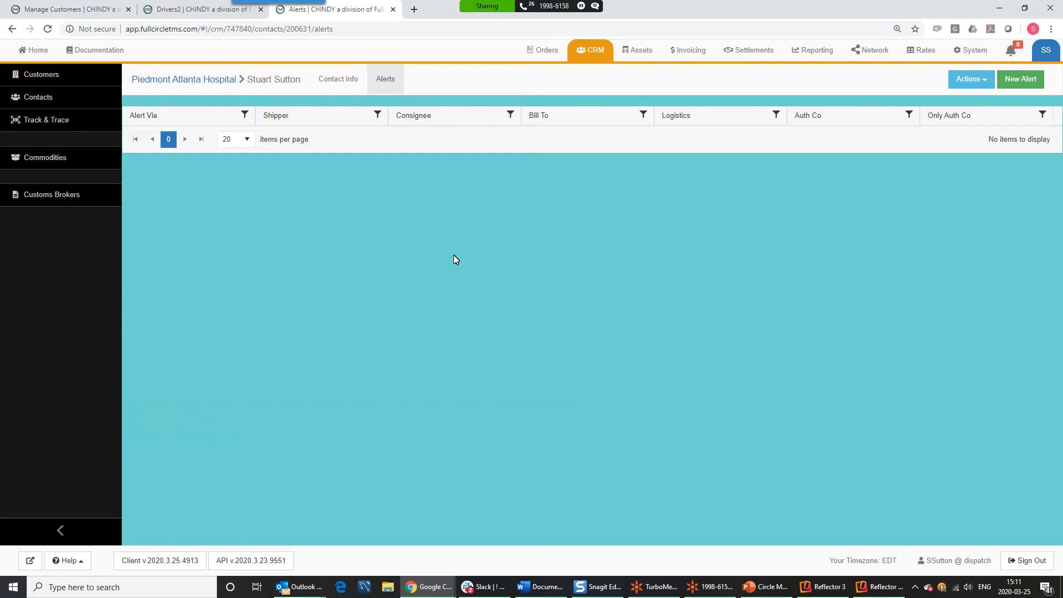
{"action": "left_click", "coordinate": [1020, 79]}
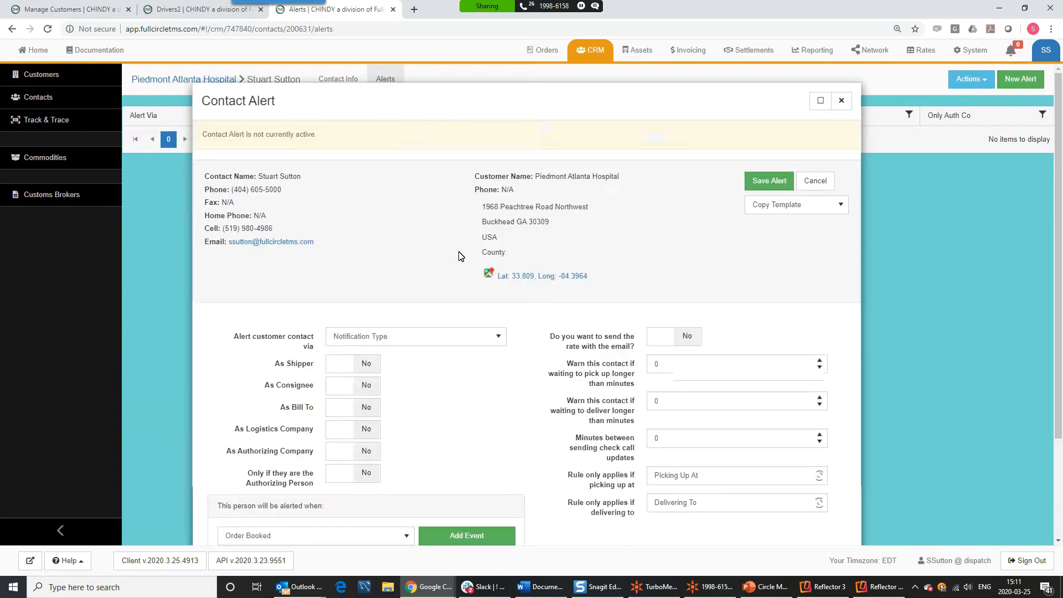
{"action": "left_click", "coordinate": [770, 211]}
{"action": "left_click", "coordinate": [767, 239]}
{"action": "left_click", "coordinate": [388, 308]}
{"action": "left_click", "coordinate": [380, 329]}
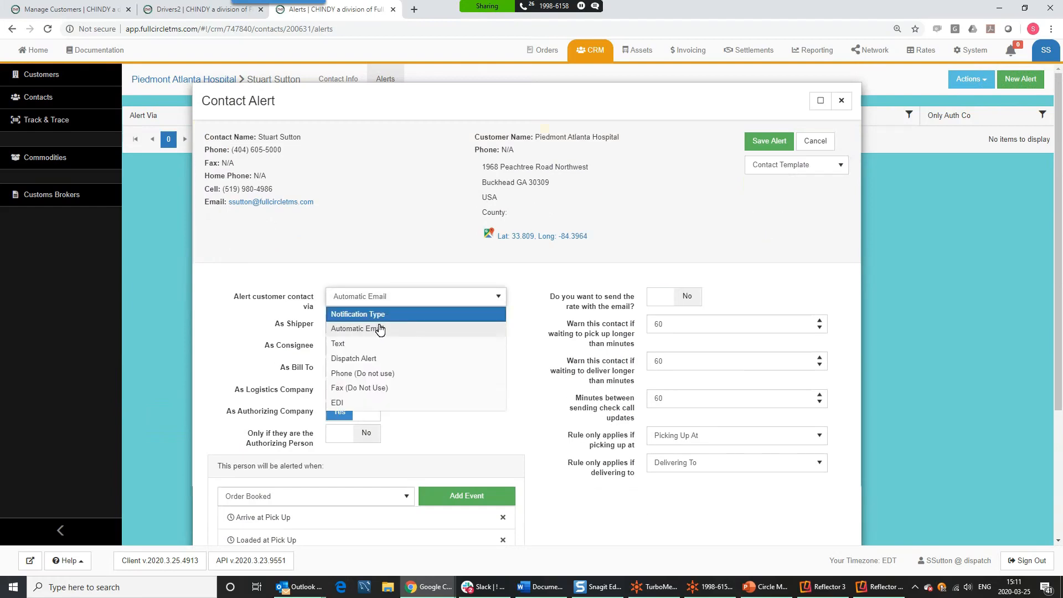
{"action": "scroll", "coordinate": [300, 227], "scroll_direction": "down", "scroll_amount": 2}
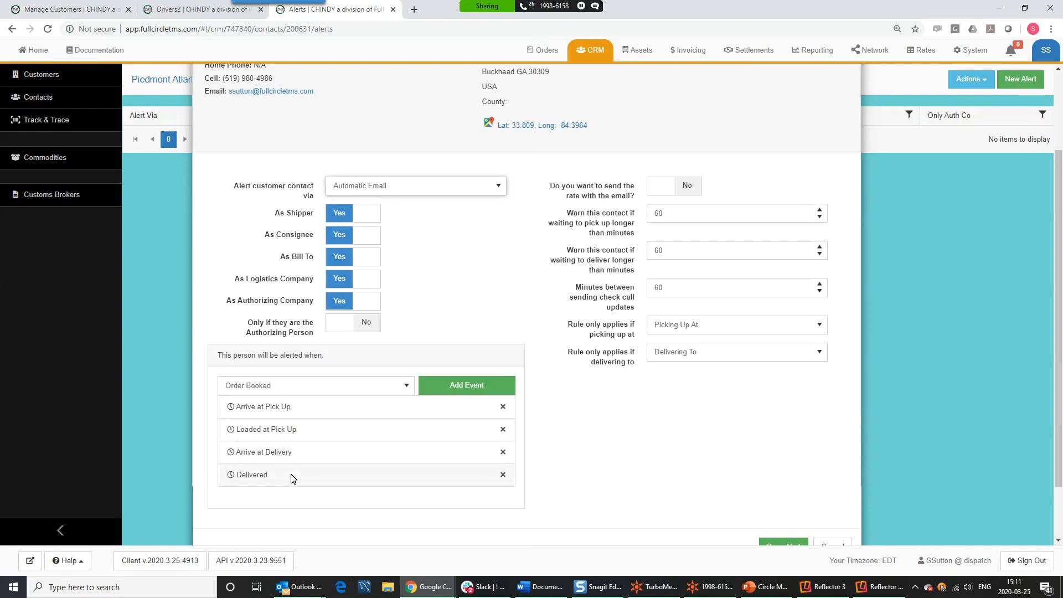
- Add the Check Call event, review the waiting-minute settings, and save the alert
{"action": "left_click", "coordinate": [299, 384]}
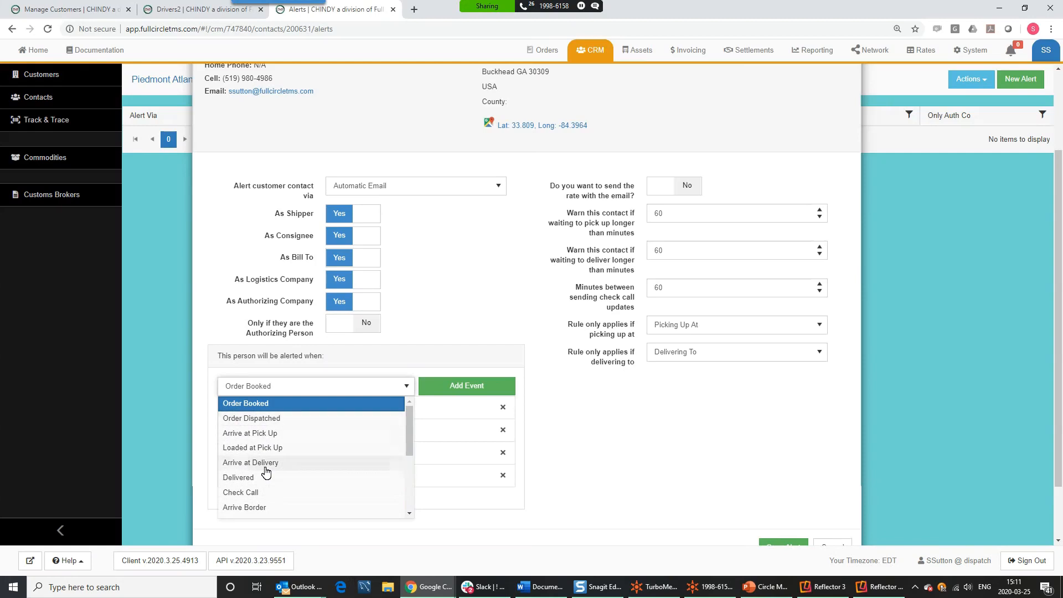
{"action": "left_click", "coordinate": [294, 492]}
{"action": "left_click", "coordinate": [433, 393]}
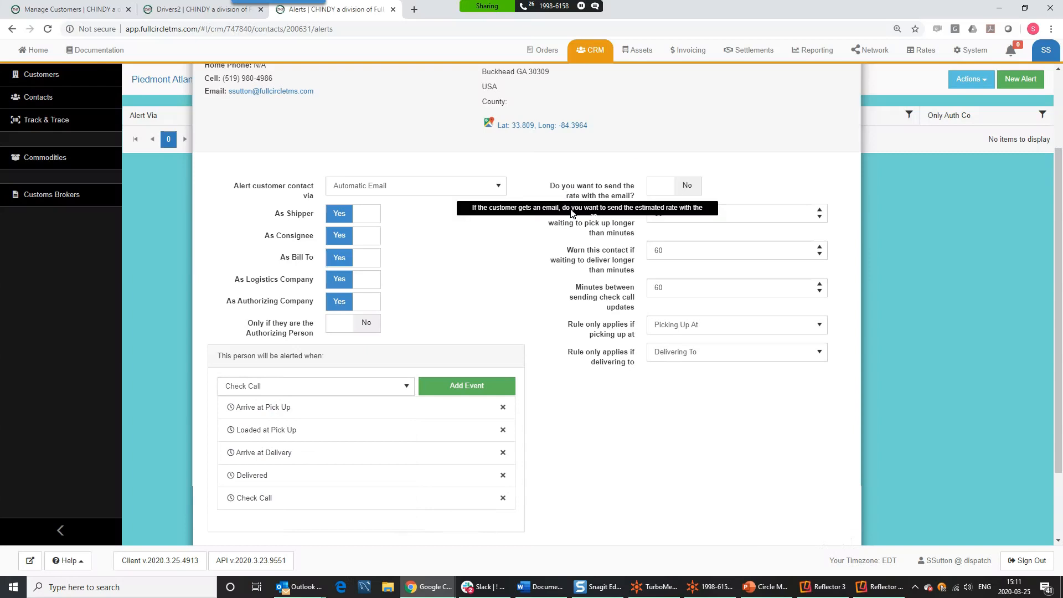
{"action": "left_click", "coordinate": [678, 216]}
{"action": "double_click", "coordinate": [674, 213]}
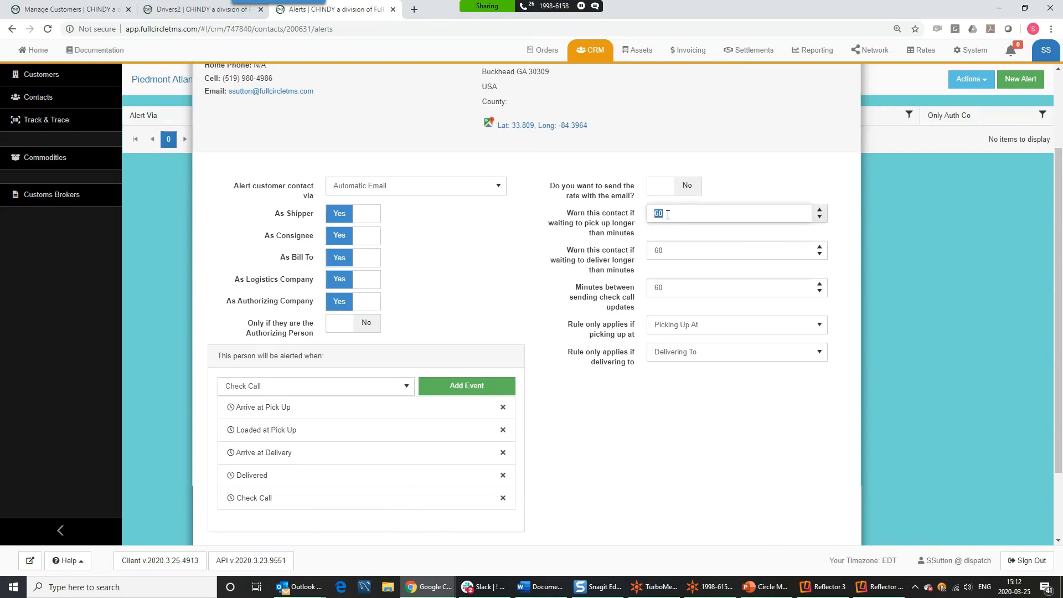
{"action": "left_click", "coordinate": [676, 250]}
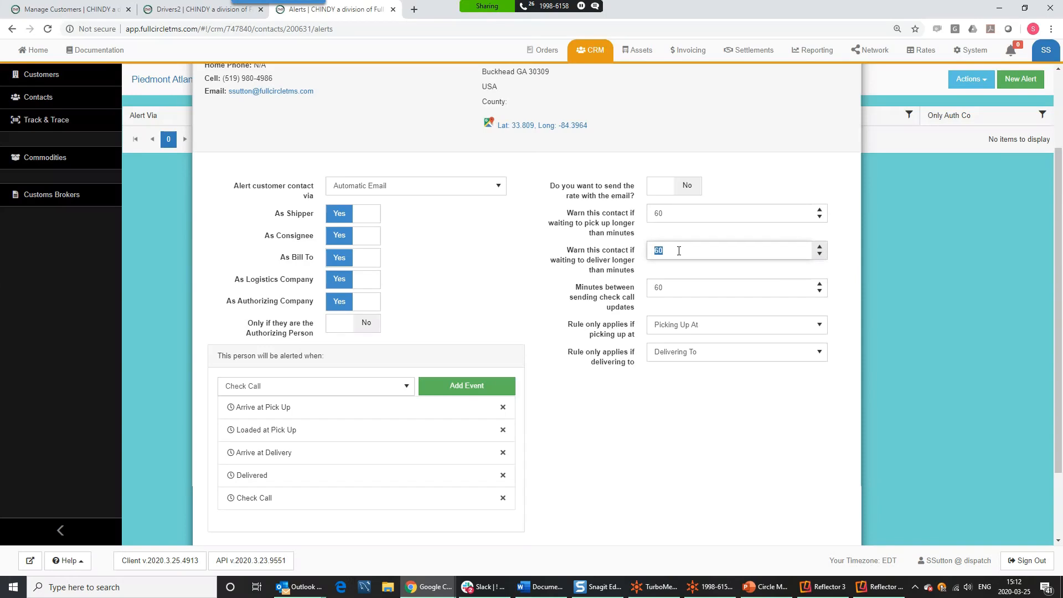
{"action": "left_click", "coordinate": [685, 288]}
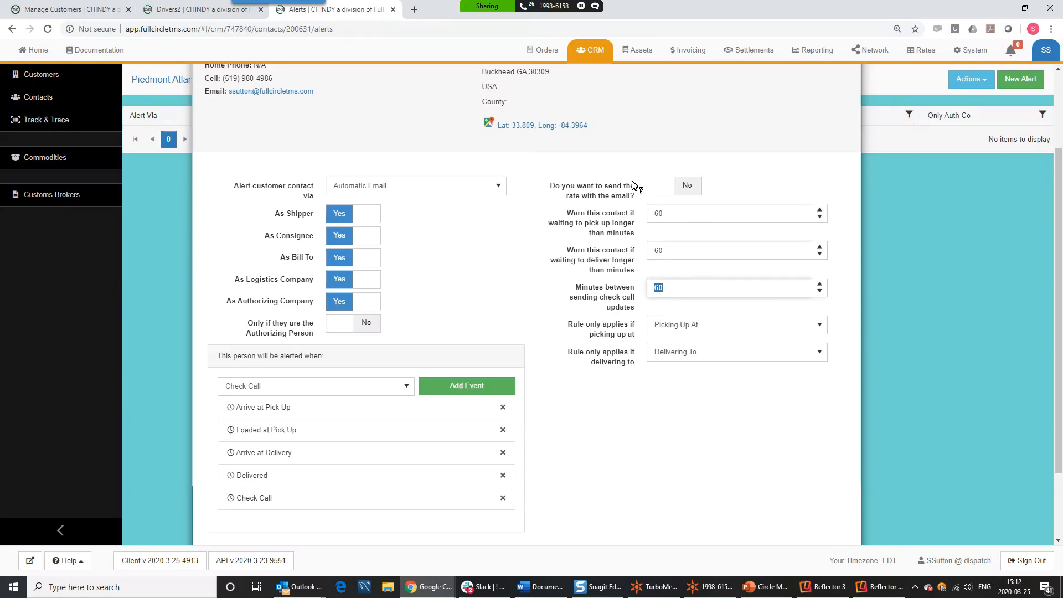
{"action": "scroll", "coordinate": [550, 293], "scroll_direction": "up", "scroll_amount": 3}
{"action": "left_click", "coordinate": [764, 145]}
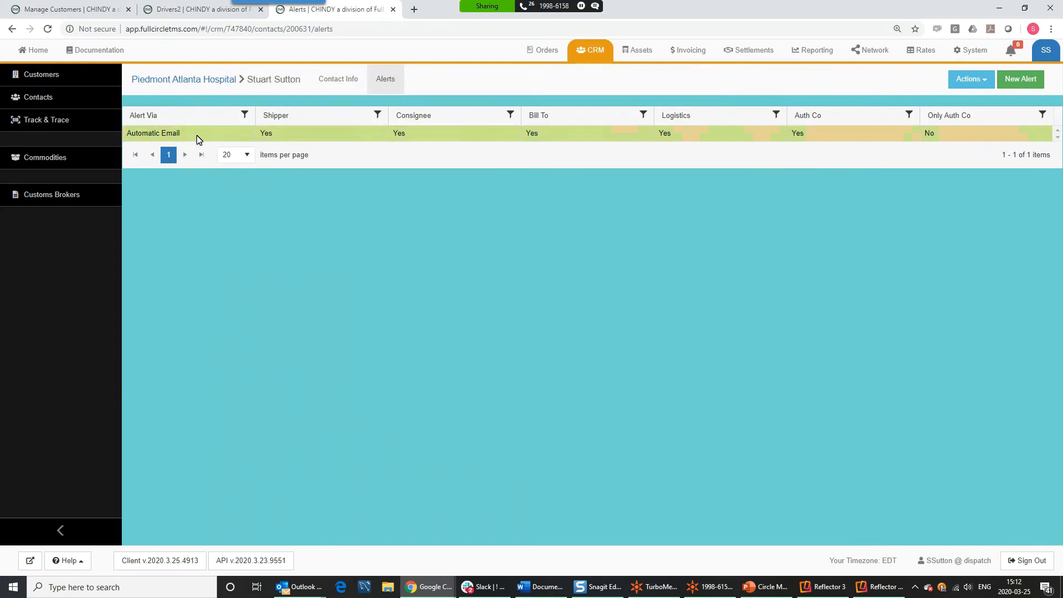
- Create and save a second Contact Template alert using Text notification
{"action": "left_click", "coordinate": [1009, 88]}
{"action": "left_click", "coordinate": [800, 206]}
{"action": "left_click", "coordinate": [790, 238]}
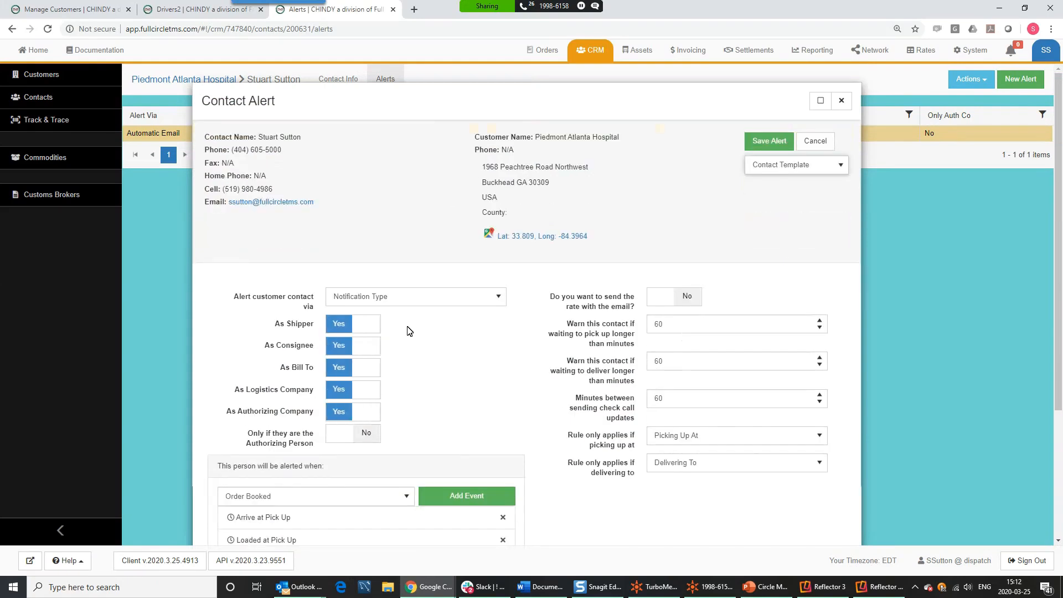
{"action": "left_click", "coordinate": [388, 298]}
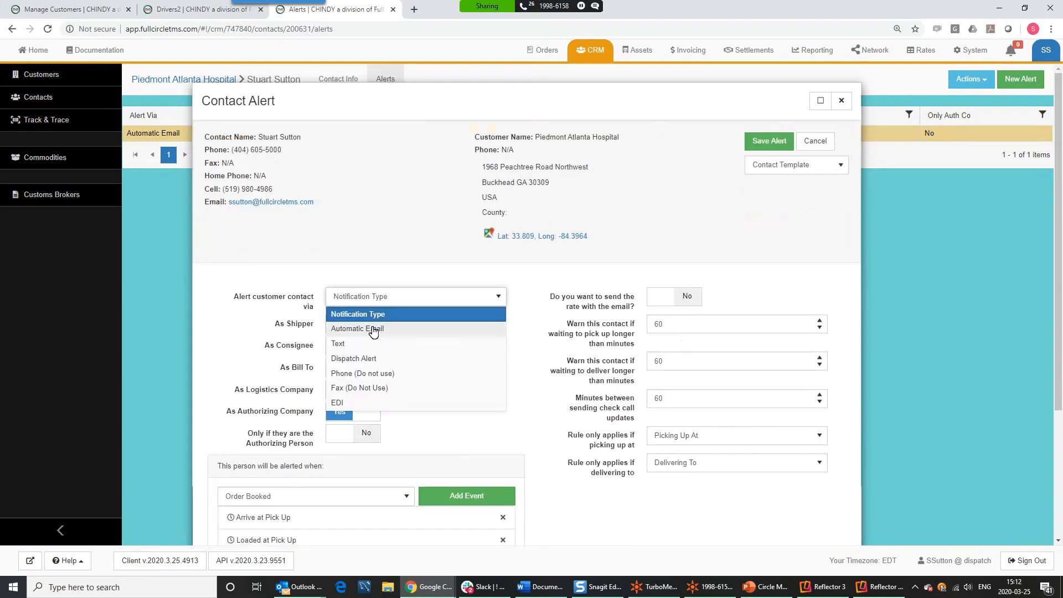
{"action": "left_click", "coordinate": [367, 348]}
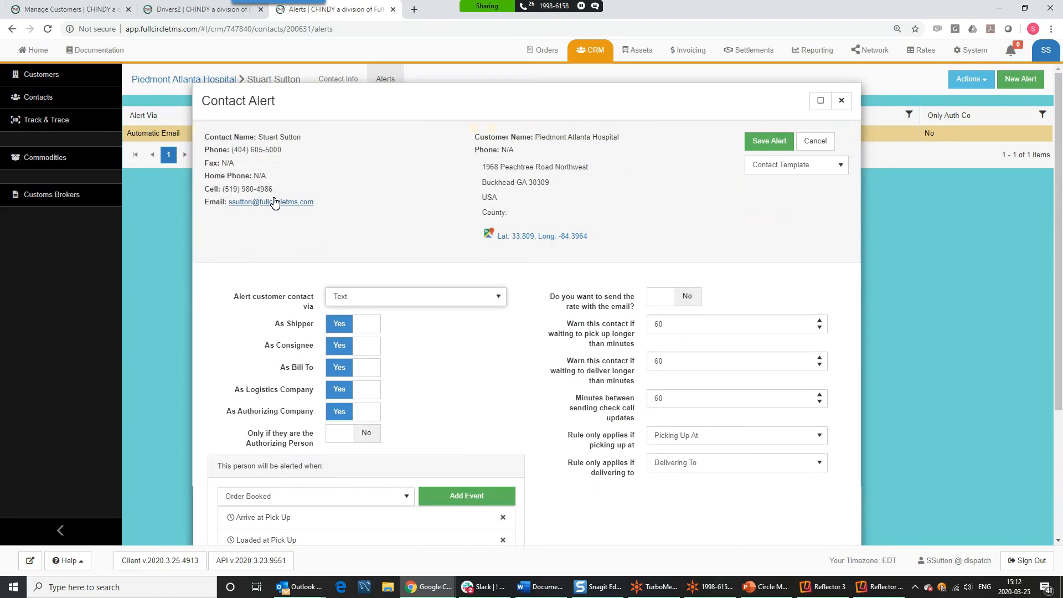
{"action": "left_click_drag", "start_coordinate": [274, 190], "coordinate": [202, 189]}
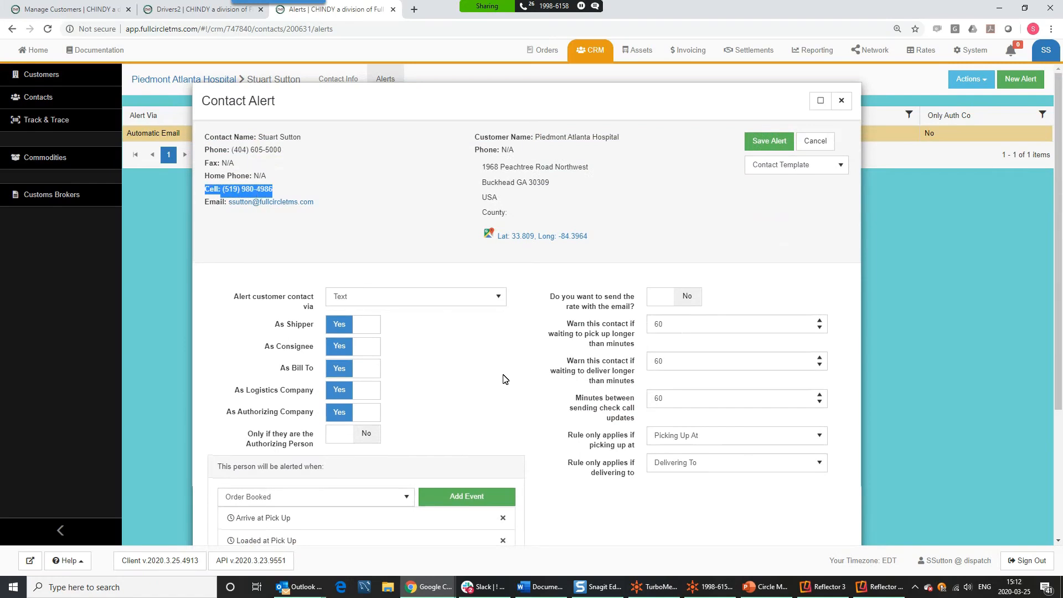
{"action": "scroll", "coordinate": [505, 380], "scroll_direction": "down", "scroll_amount": 2}
{"action": "scroll", "coordinate": [582, 349], "scroll_direction": "up", "scroll_amount": 2}
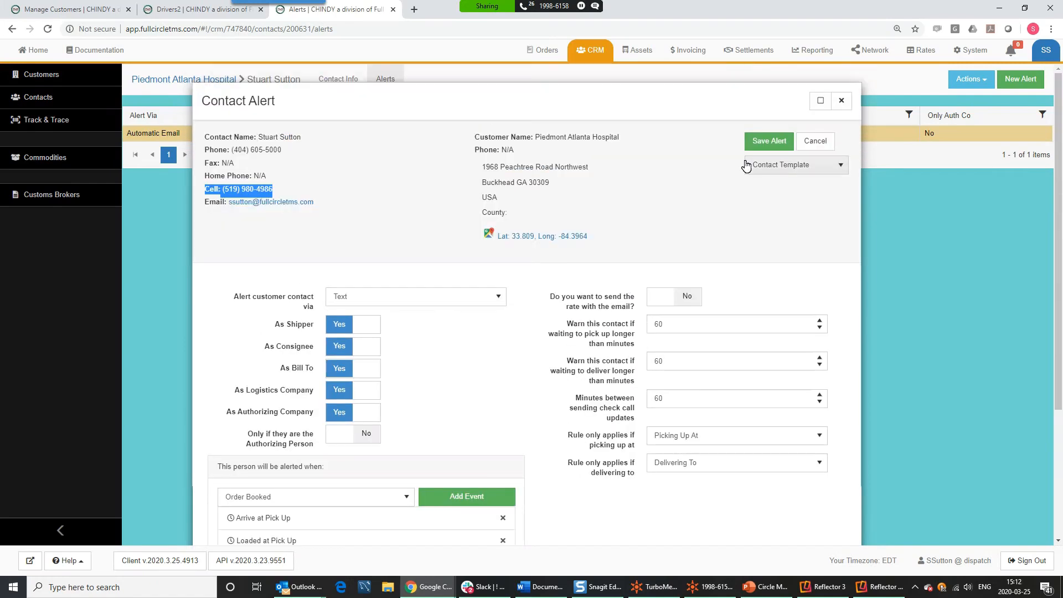
{"action": "left_click", "coordinate": [774, 145]}
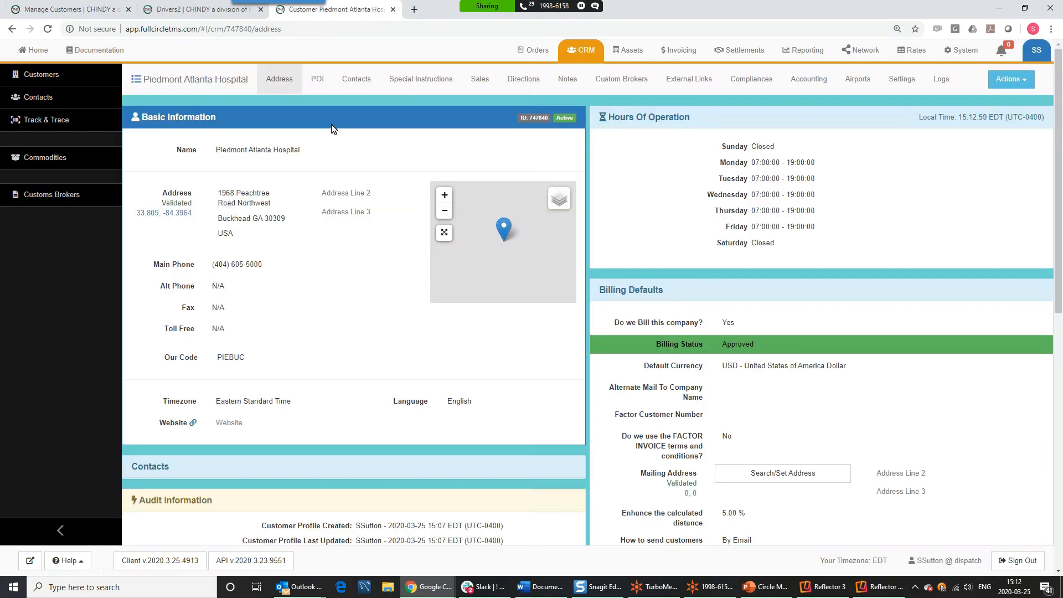
- Open Piedmont Atlanta Hospital's empty Special Instructions tab and add a new instruction
{"action": "left_click", "coordinate": [358, 83]}
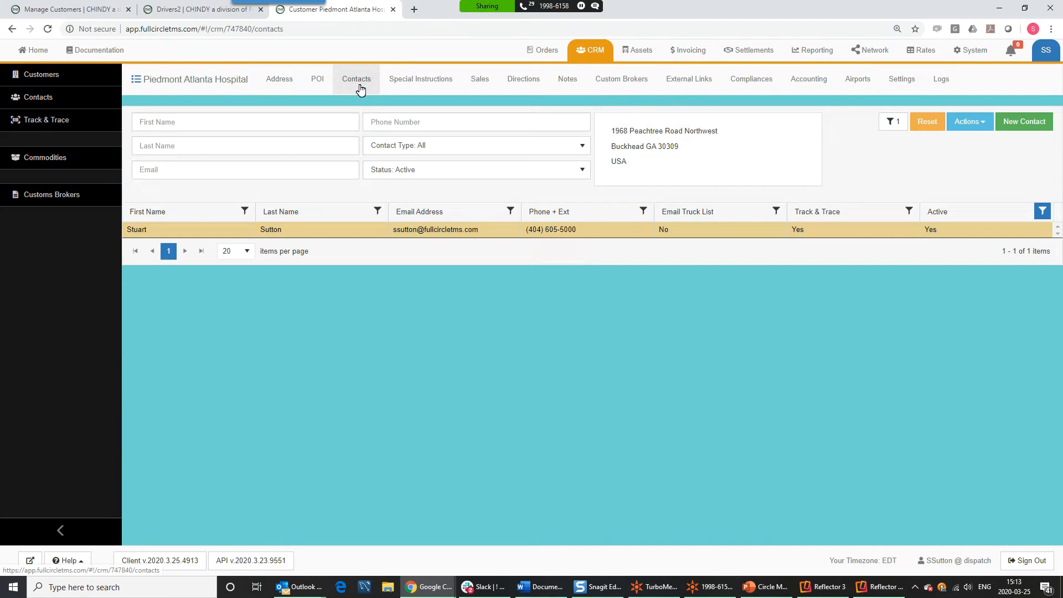
{"action": "left_click", "coordinate": [418, 89]}
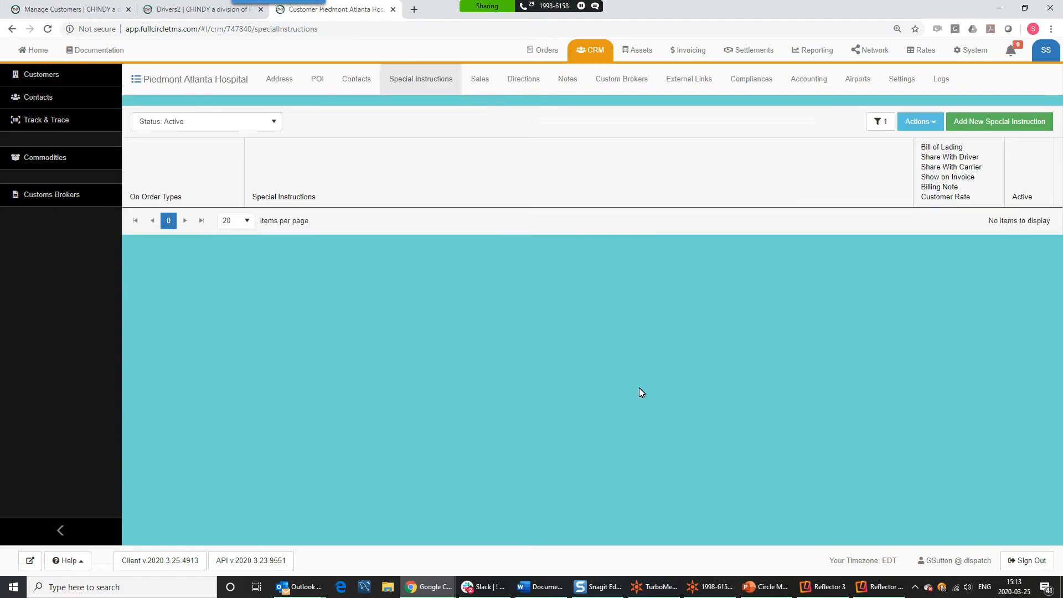
{"action": "left_click", "coordinate": [991, 121]}
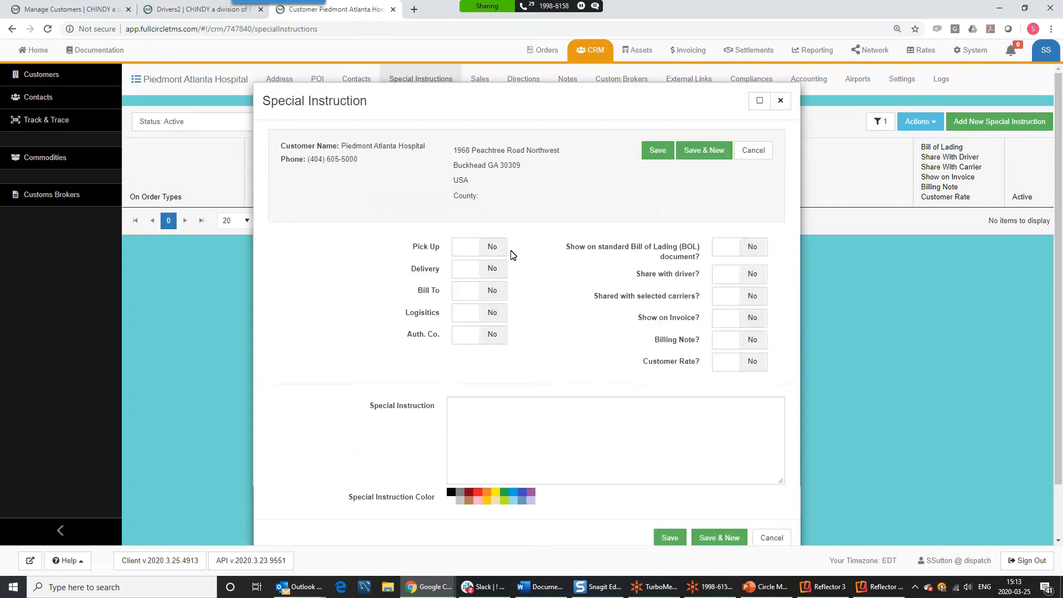
- Apply the instruction to Pick Up and Delivery, requiring driver PPE, especially goggles and facemask
{"action": "left_click", "coordinate": [497, 251]}
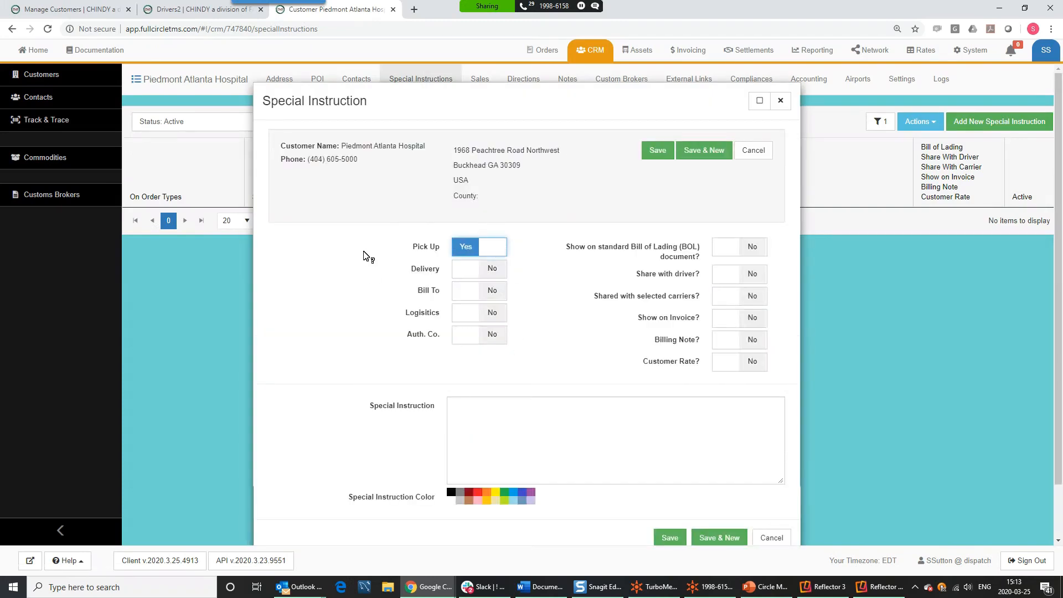
{"action": "left_click", "coordinate": [467, 271]}
{"action": "left_click", "coordinate": [495, 404]}
{"action": "type", "text": "Ma"}
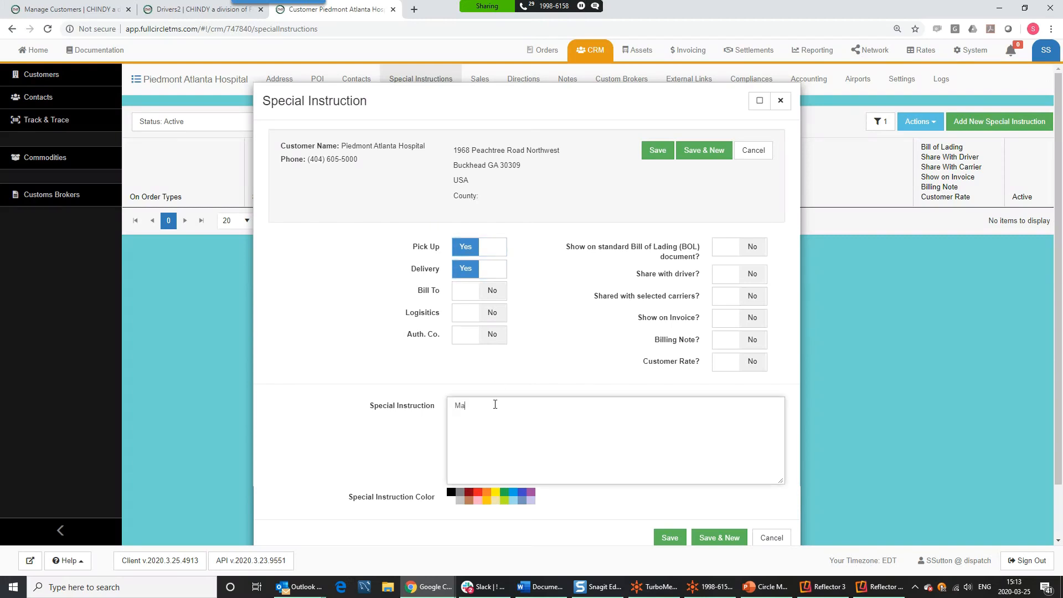
{"action": "type", "text": "ke sure driver has PPE.  Especially goggles an"}
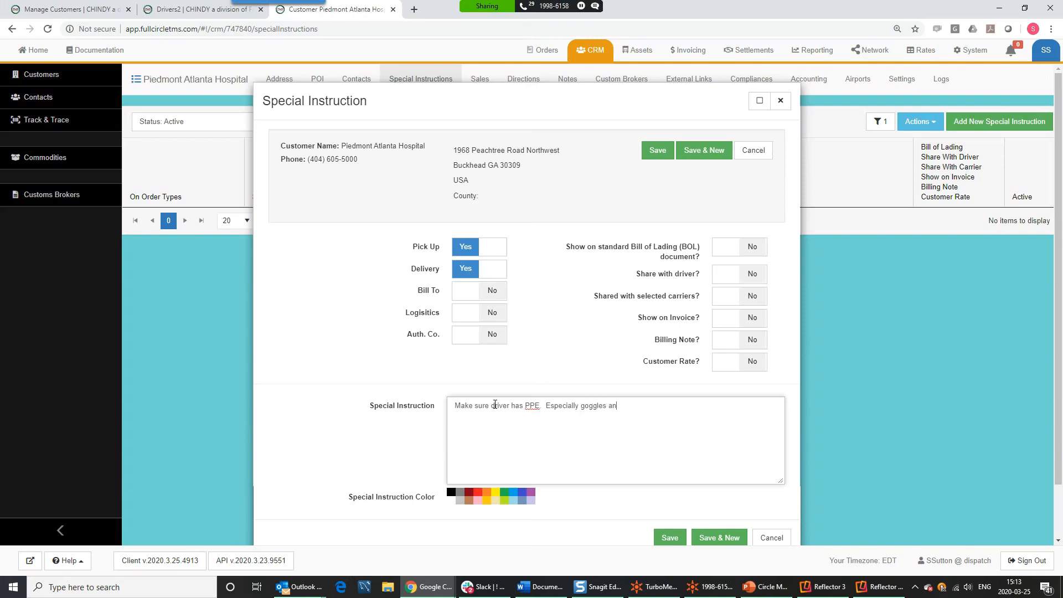
{"action": "type", "text": "d facemask."}
- Share the instruction with driver and carriers, show it on the BOL, and save
{"action": "left_click", "coordinate": [720, 277]}
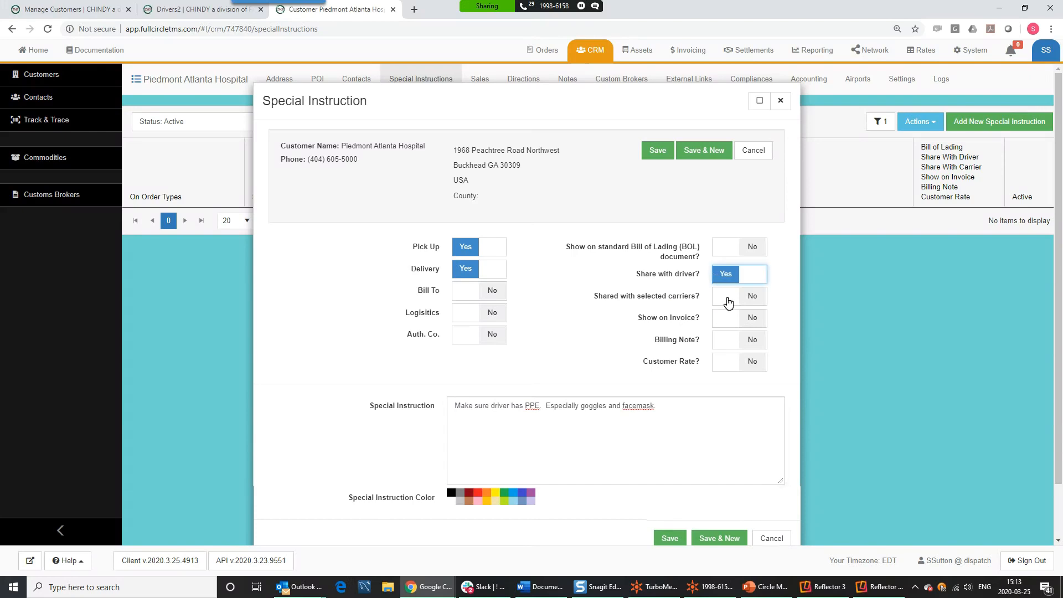
{"action": "left_click", "coordinate": [729, 300]}
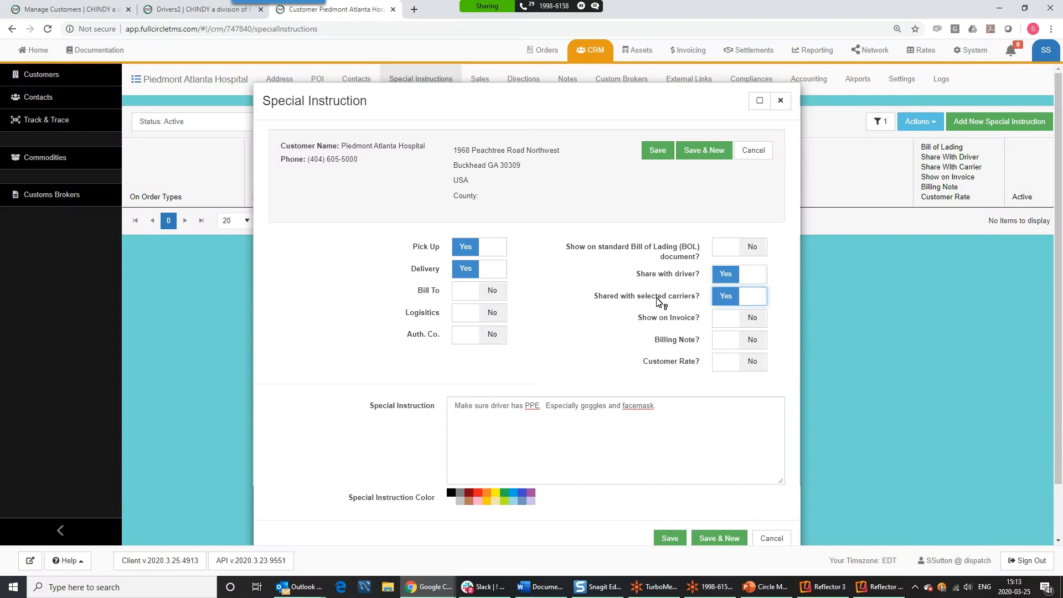
{"action": "left_click", "coordinate": [748, 249]}
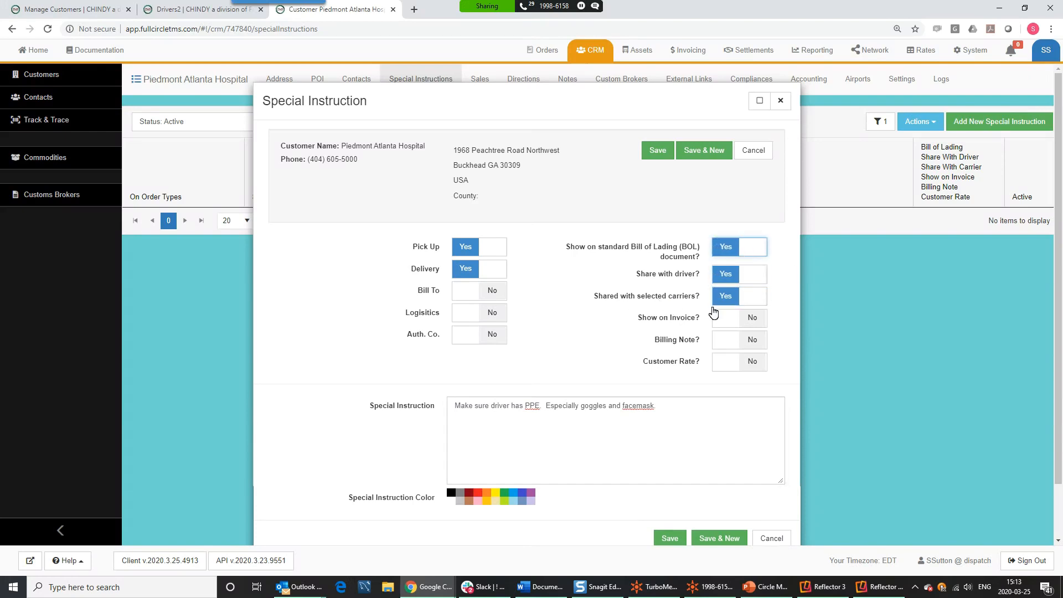
{"action": "left_click_drag", "start_coordinate": [654, 413], "coordinate": [449, 408]}
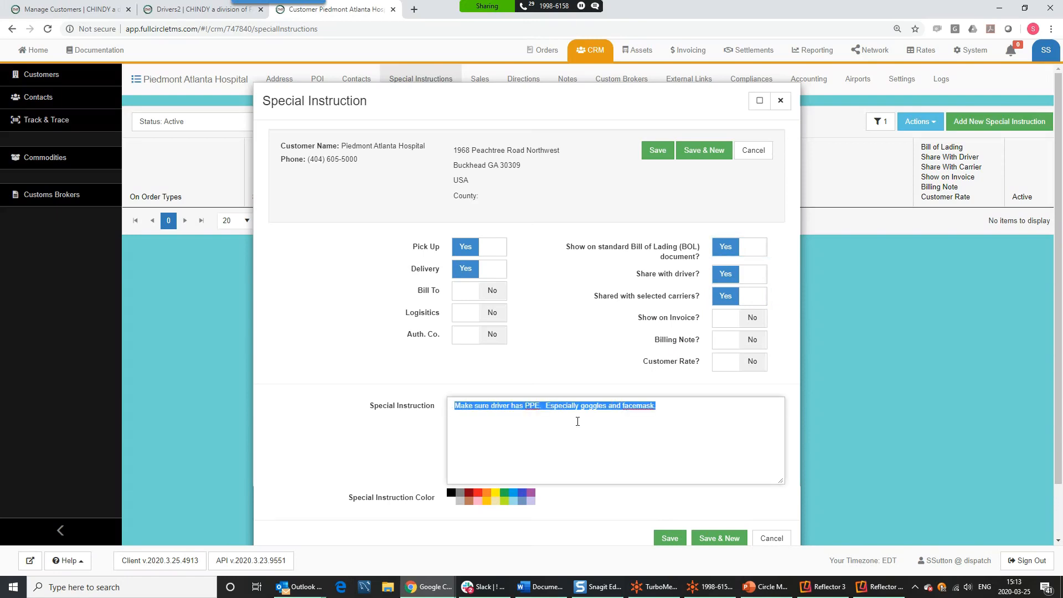
{"action": "left_click", "coordinate": [537, 308]}
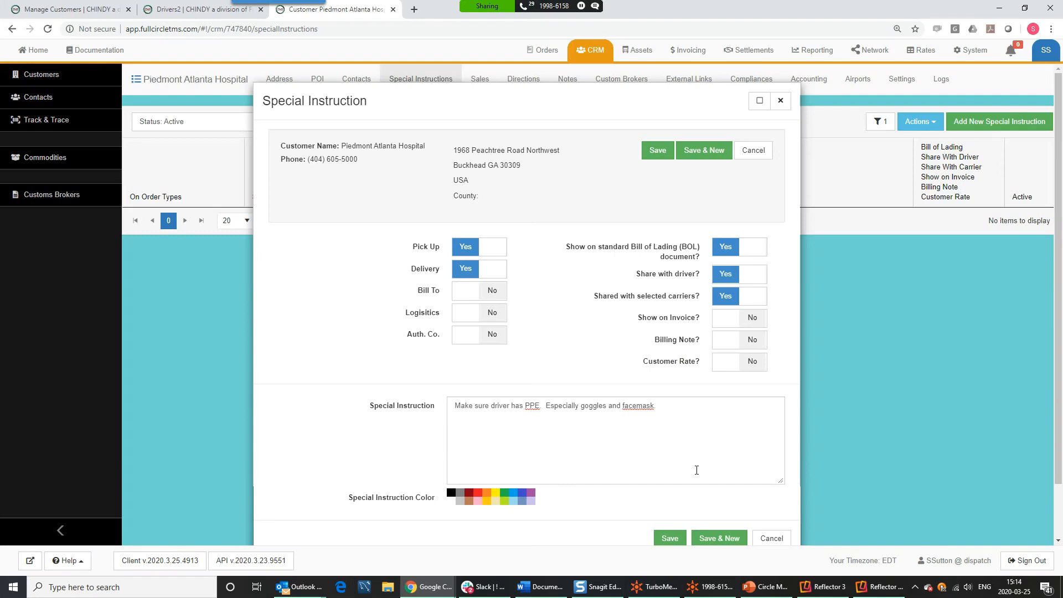
{"action": "left_click", "coordinate": [674, 540]}
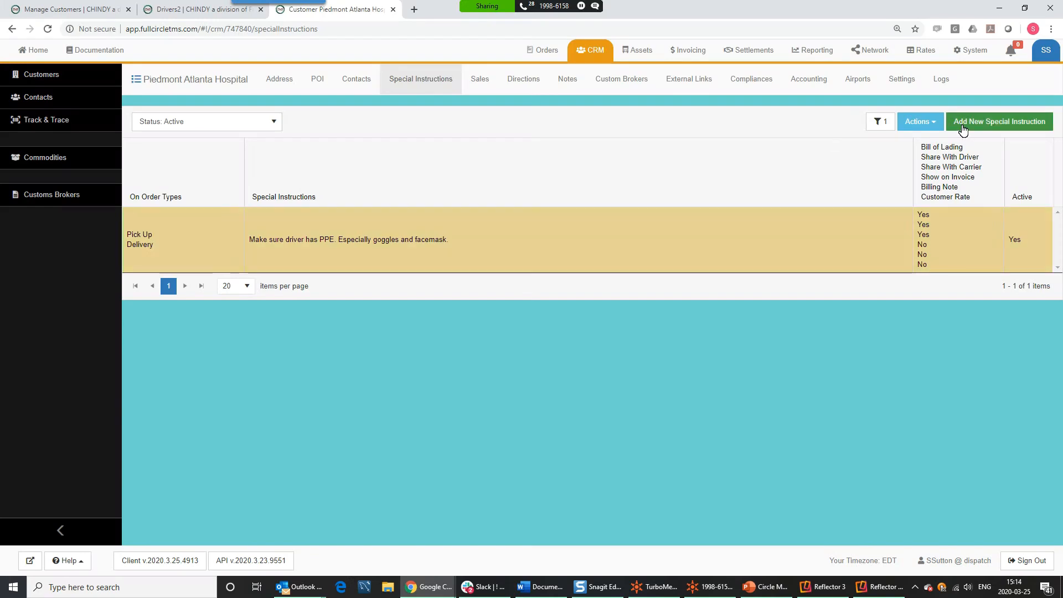
{"action": "double_click", "coordinate": [806, 208]}
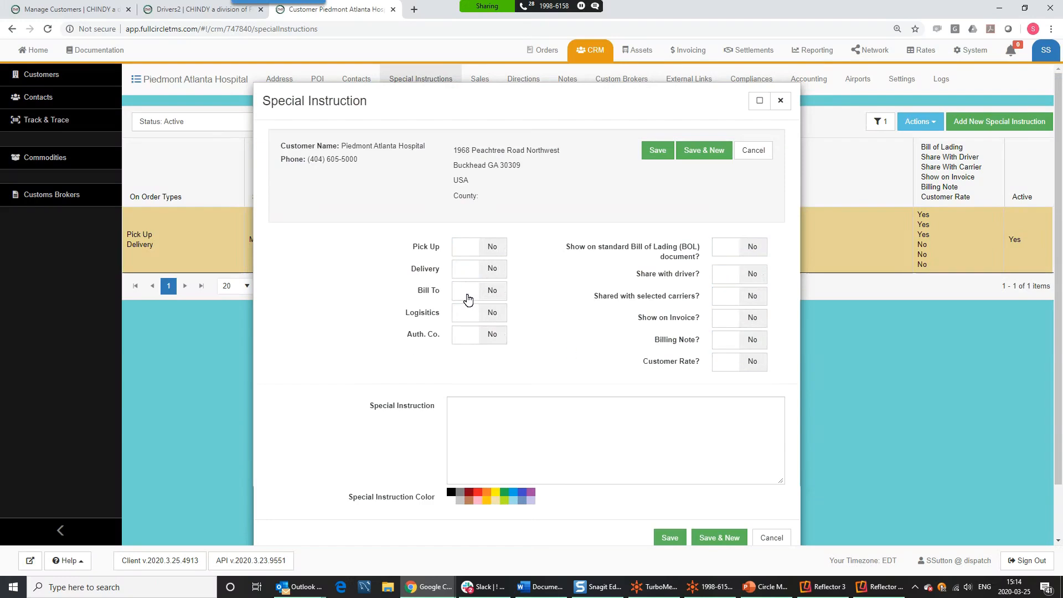
- Save a Bill To billing-note instruction reading 'Must have PO to invoice the customer'
{"action": "left_click", "coordinate": [468, 298]}
{"action": "left_click", "coordinate": [523, 427]}
{"action": "type", "text": "Must have PO to invoice the customer"}
{"action": "left_click", "coordinate": [751, 342]}
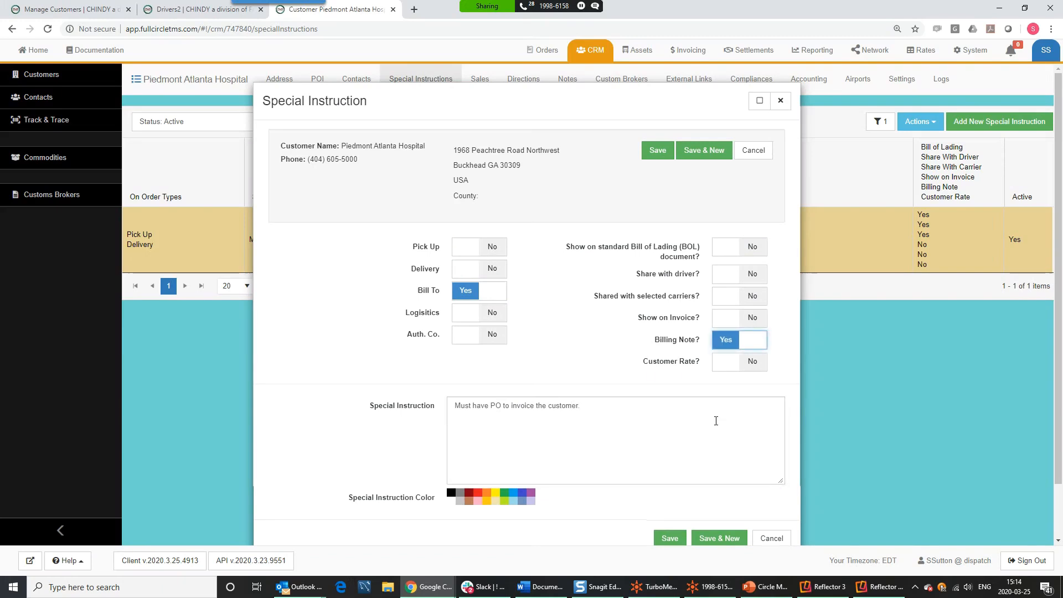
{"action": "triple_click", "coordinate": [620, 408]}
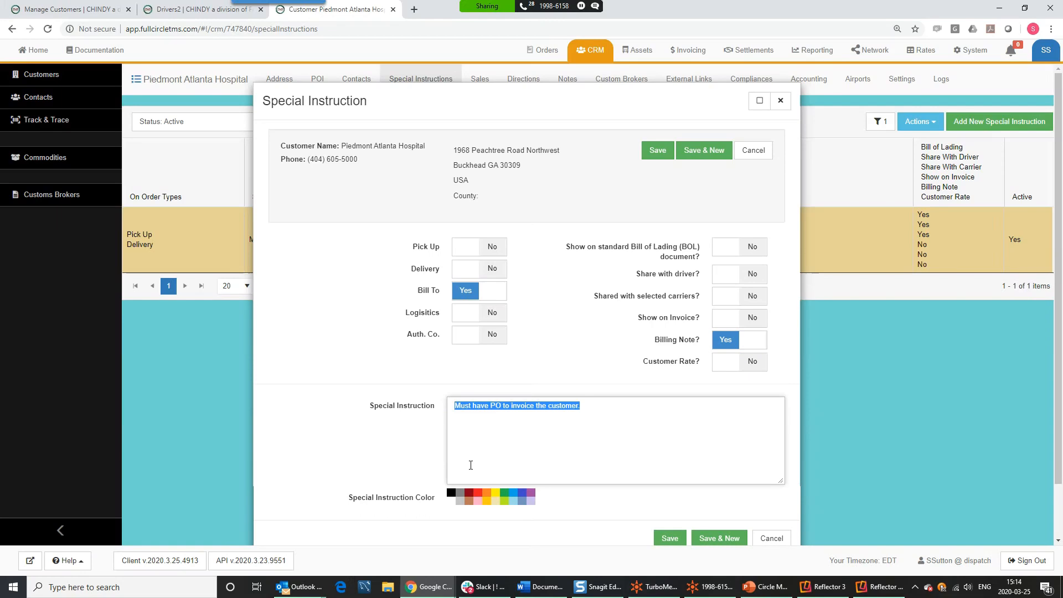
{"action": "left_click", "coordinate": [582, 351]}
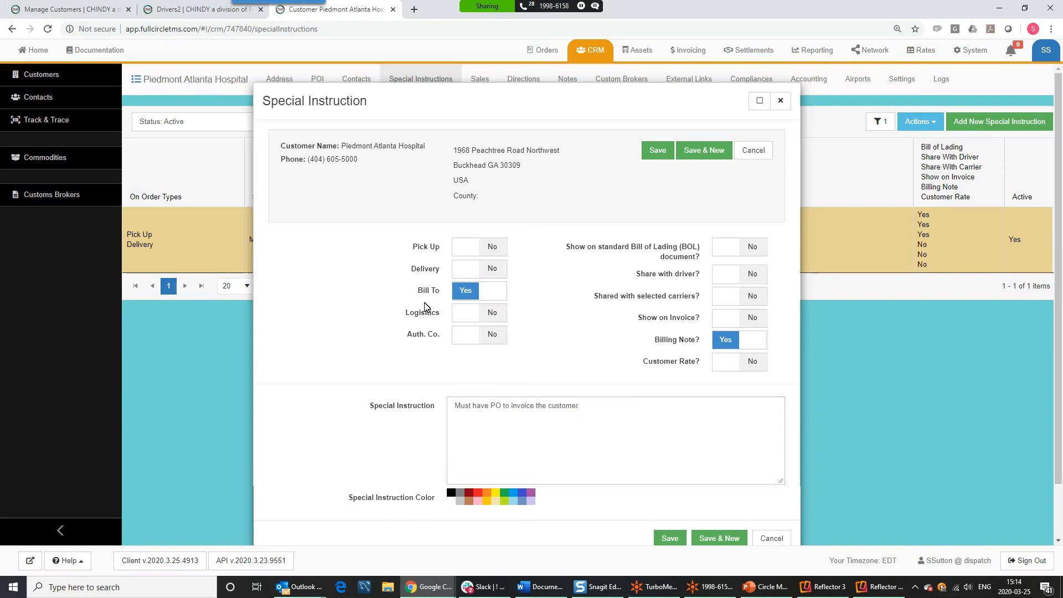
{"action": "left_click_drag", "start_coordinate": [598, 410], "coordinate": [427, 400]}
{"action": "left_click", "coordinate": [608, 404]}
{"action": "left_click_drag", "start_coordinate": [591, 404], "coordinate": [447, 409]}
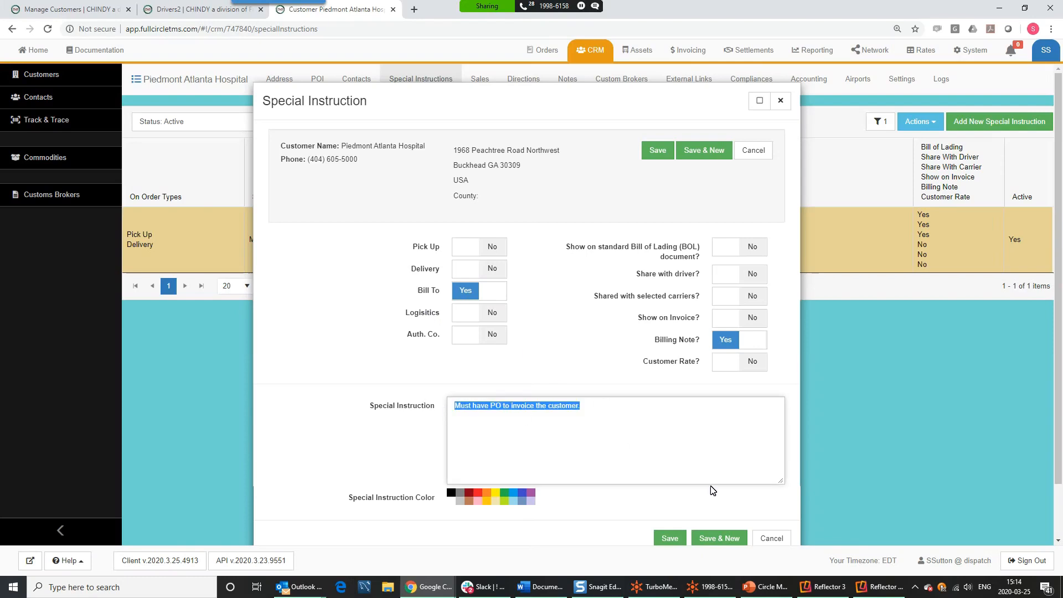
{"action": "left_click", "coordinate": [671, 539]}
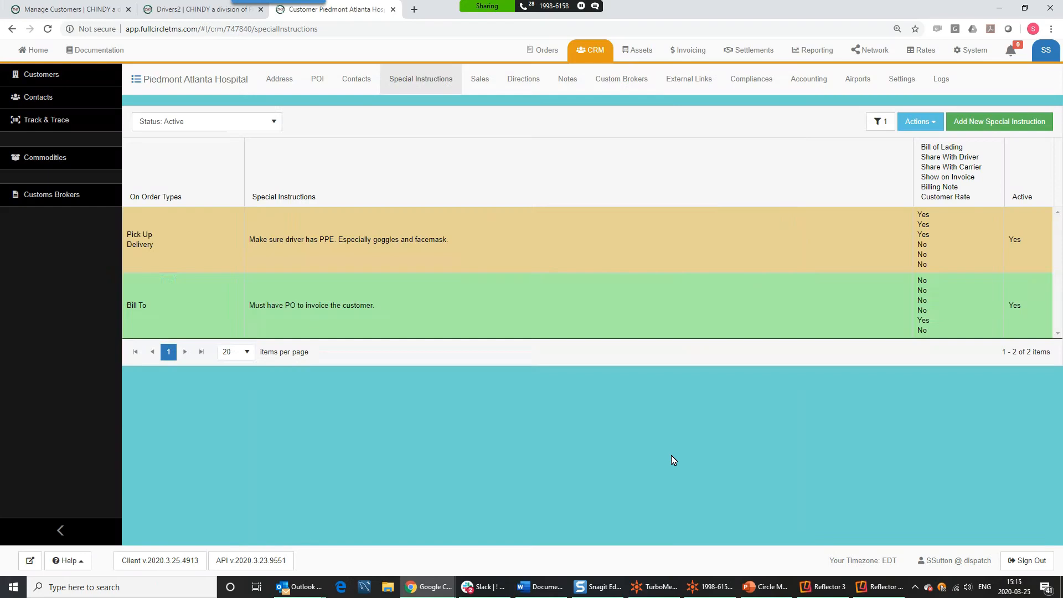
{"action": "double_click", "coordinate": [510, 328]}
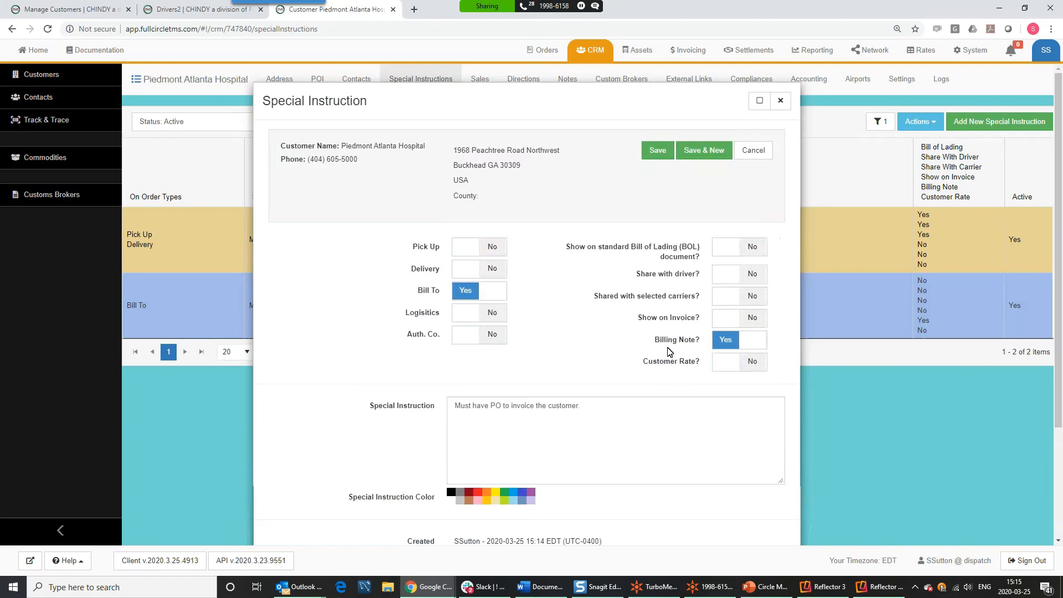
{"action": "left_click", "coordinate": [745, 251]}
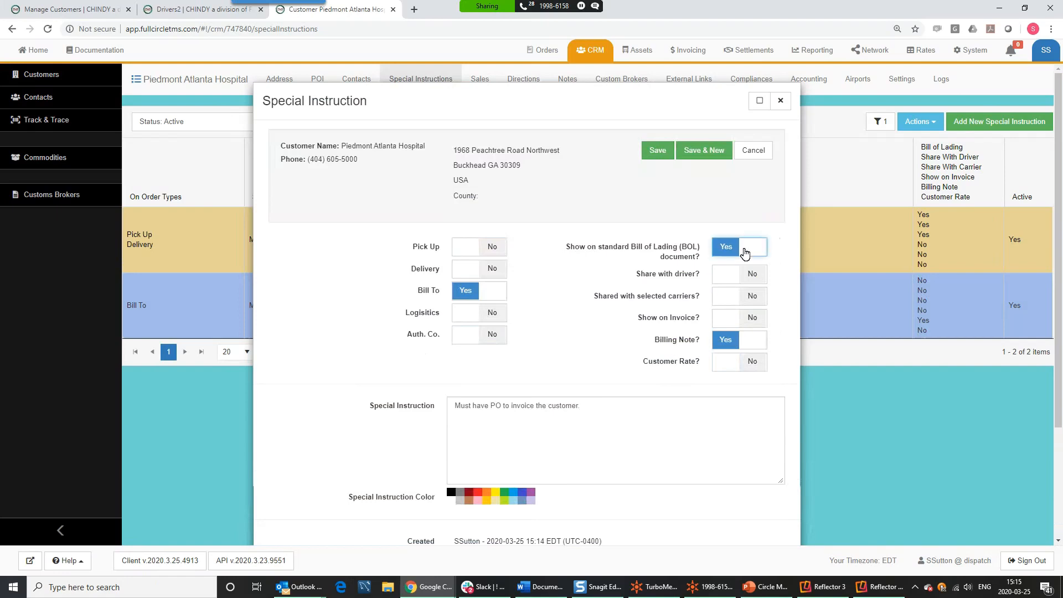
{"action": "left_click", "coordinate": [745, 251]}
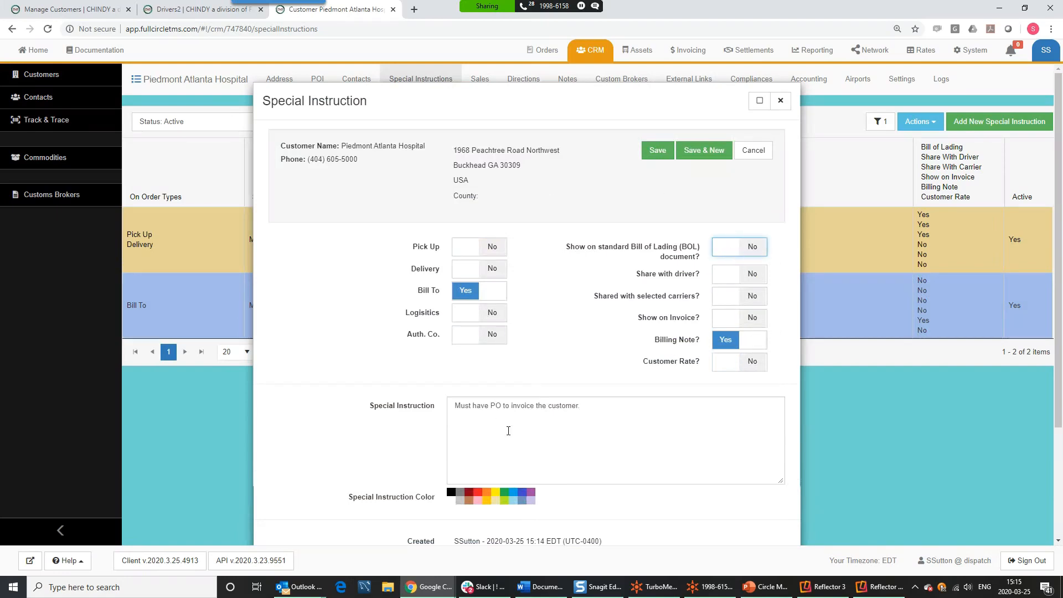
{"action": "left_click", "coordinate": [748, 164]}
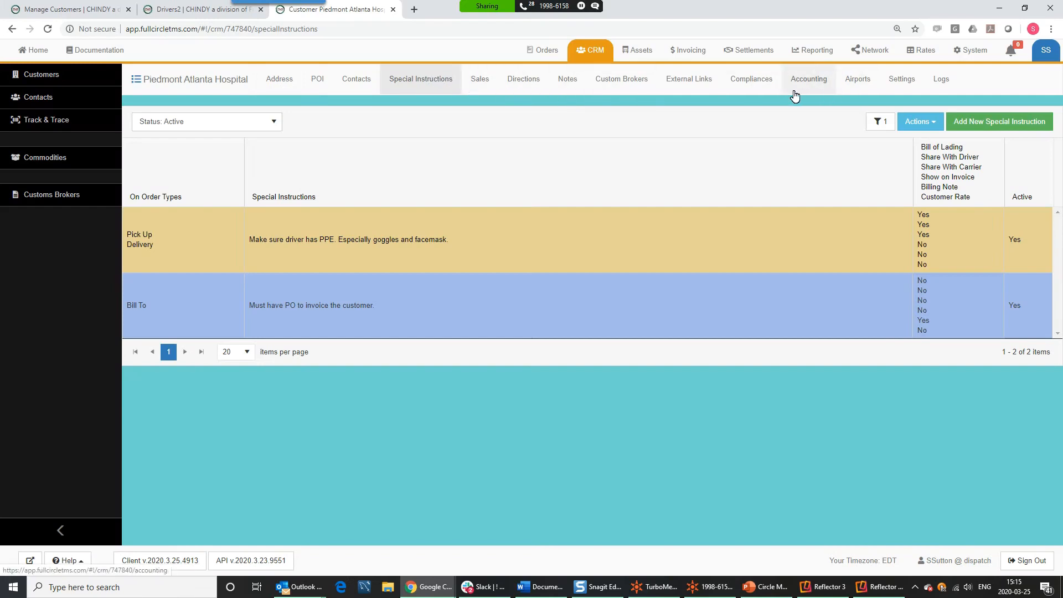
- Open the Notes page, draft a contact note with follow-up April 2, 2020, then cancel it
{"action": "left_click", "coordinate": [563, 81]}
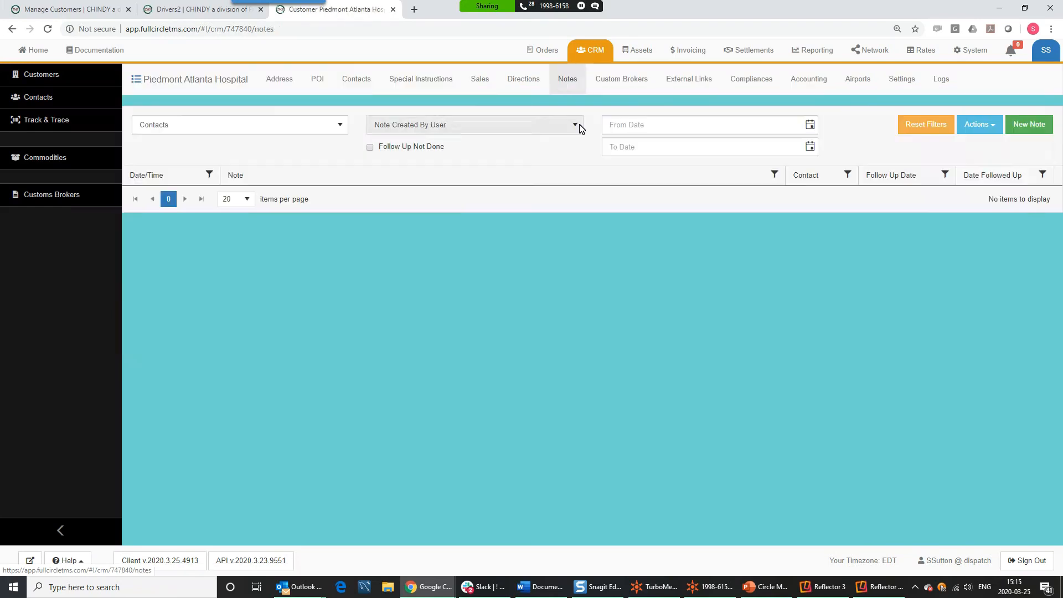
{"action": "left_click", "coordinate": [1030, 125]}
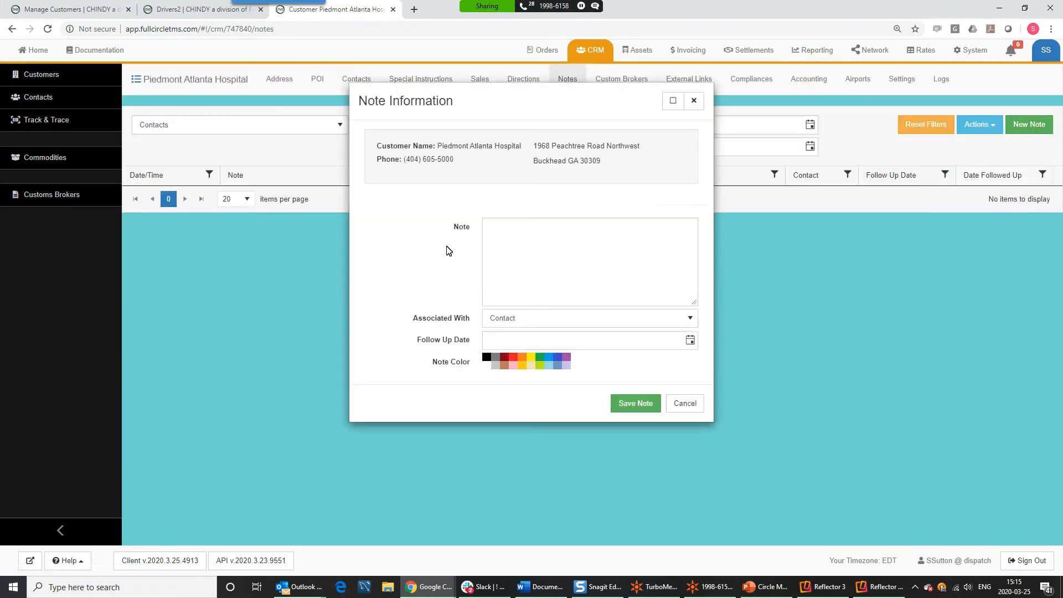
{"action": "left_click", "coordinate": [524, 240]}
{"action": "type", "text": "sdfgsfgs"}
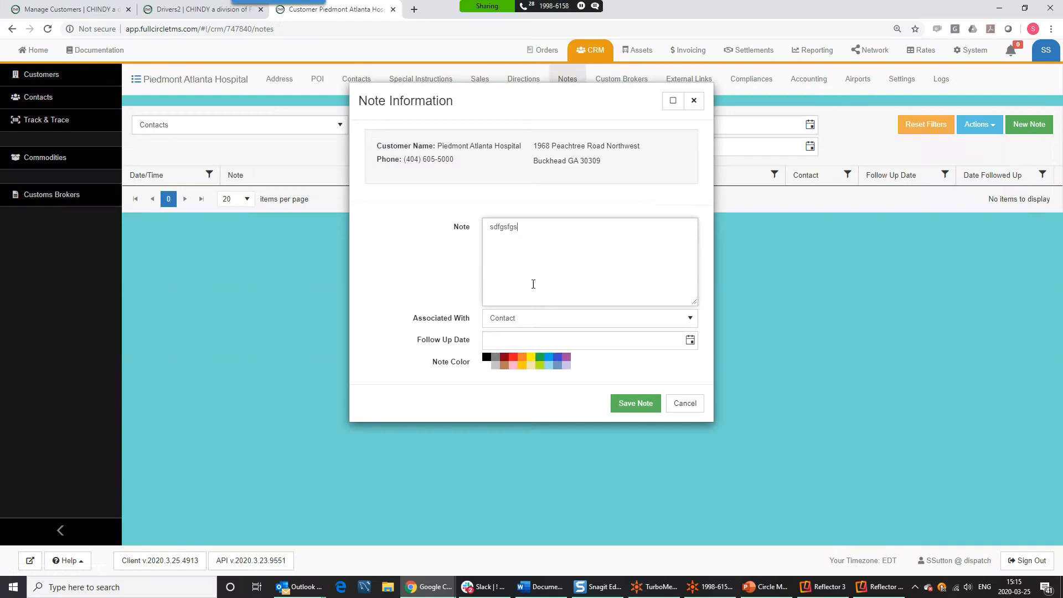
{"action": "left_click", "coordinate": [536, 320]}
{"action": "left_click", "coordinate": [522, 352]}
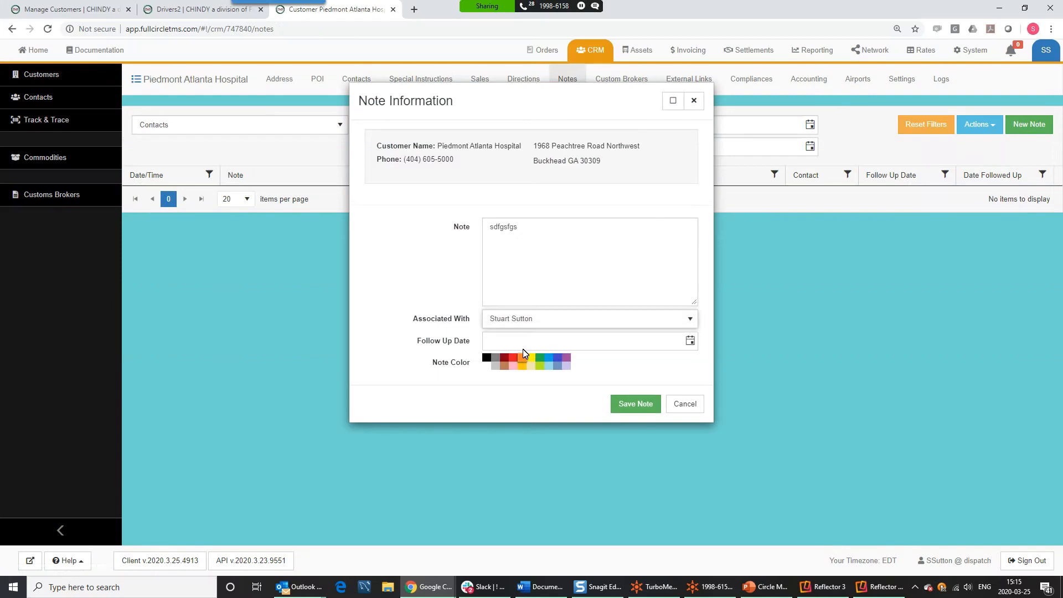
{"action": "left_click", "coordinate": [691, 341]}
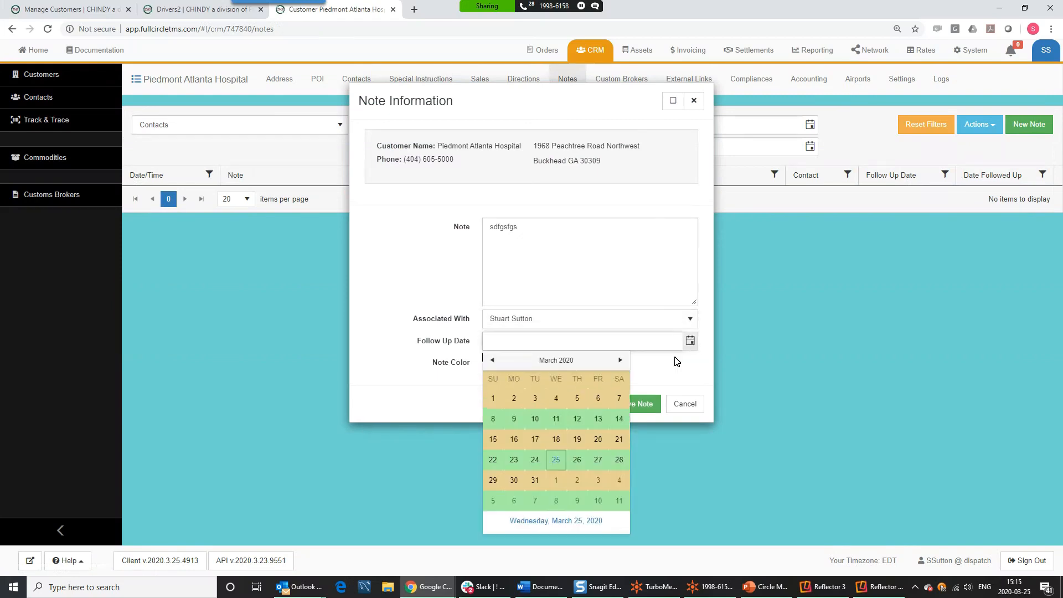
{"action": "left_click", "coordinate": [575, 481]}
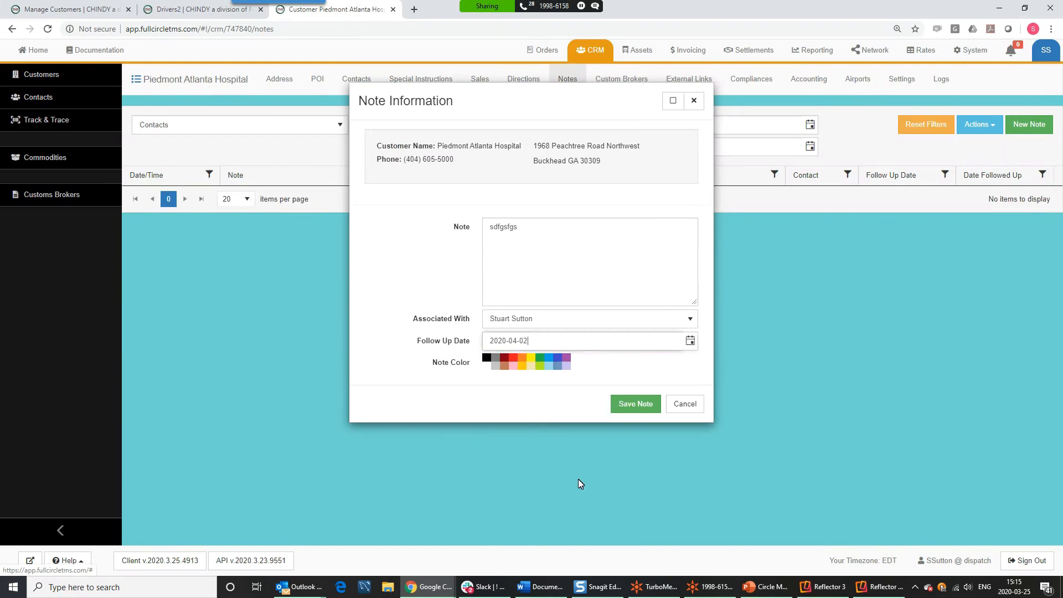
{"action": "left_click", "coordinate": [658, 402]}
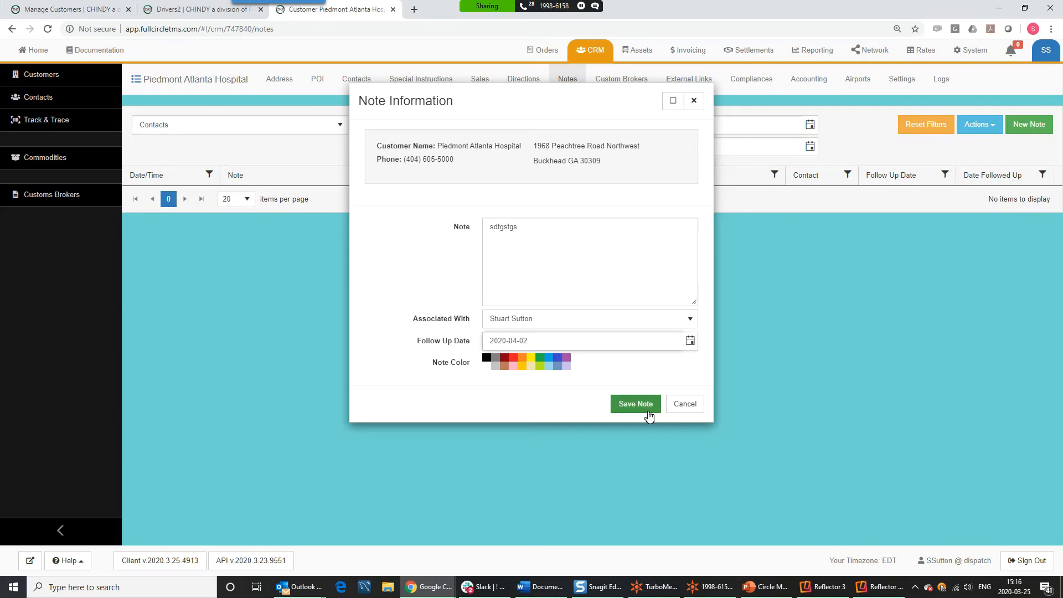
{"action": "left_click", "coordinate": [684, 413]}
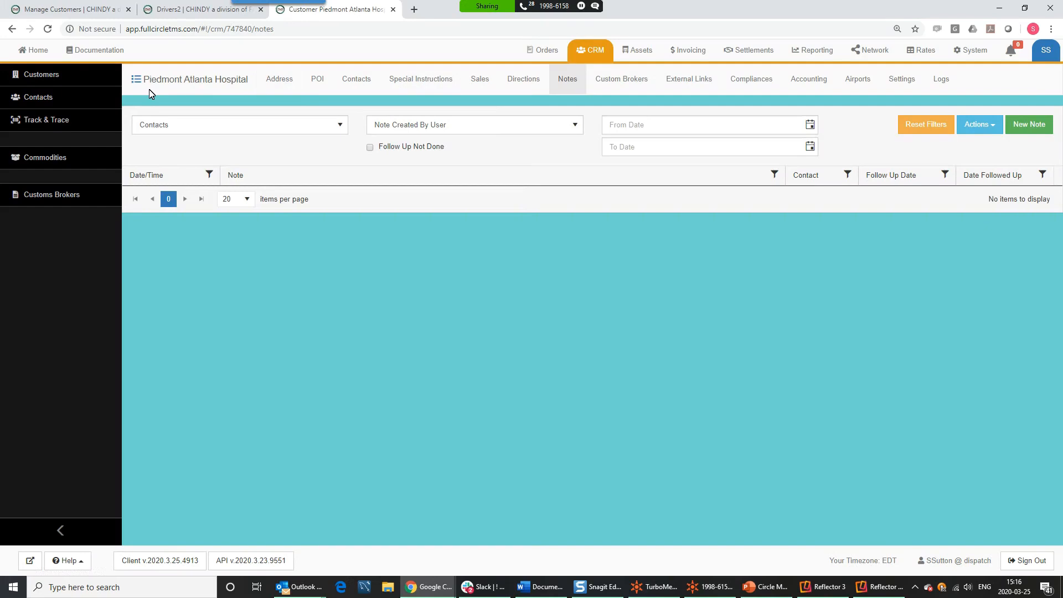
{"action": "left_click", "coordinate": [49, 127]}
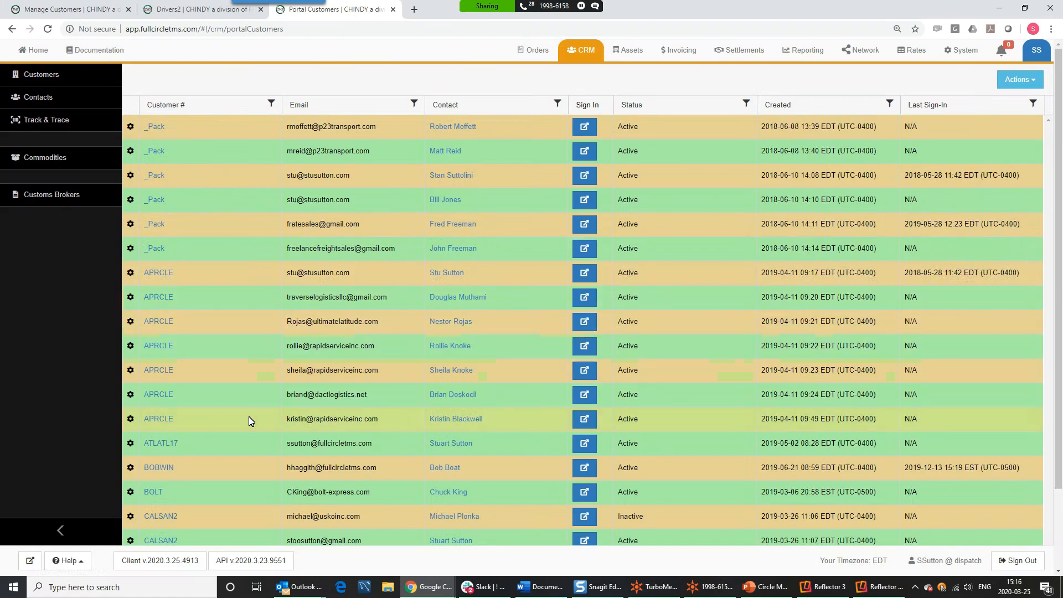
{"action": "left_click", "coordinate": [272, 105]}
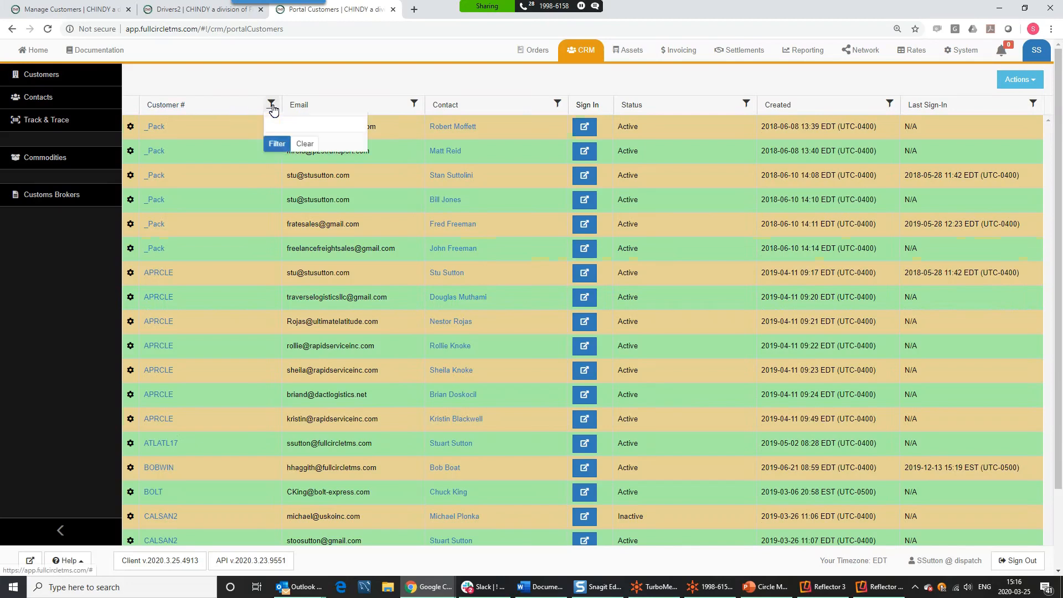
{"action": "left_click", "coordinate": [300, 134]}
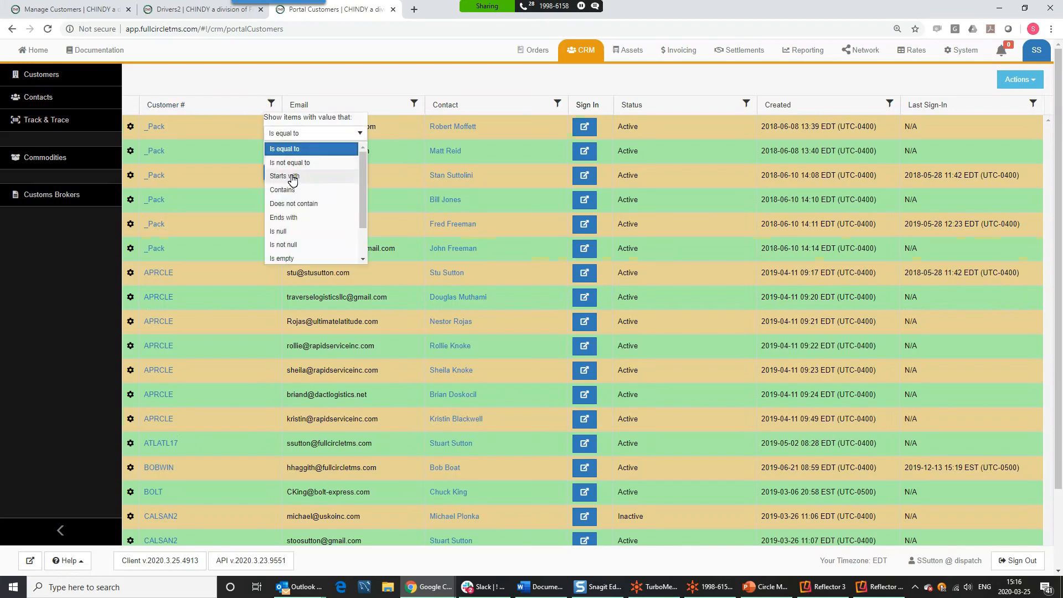
{"action": "left_click", "coordinate": [283, 190]}
{"action": "left_click", "coordinate": [298, 154]}
{"action": "type", "text": "atlan"}
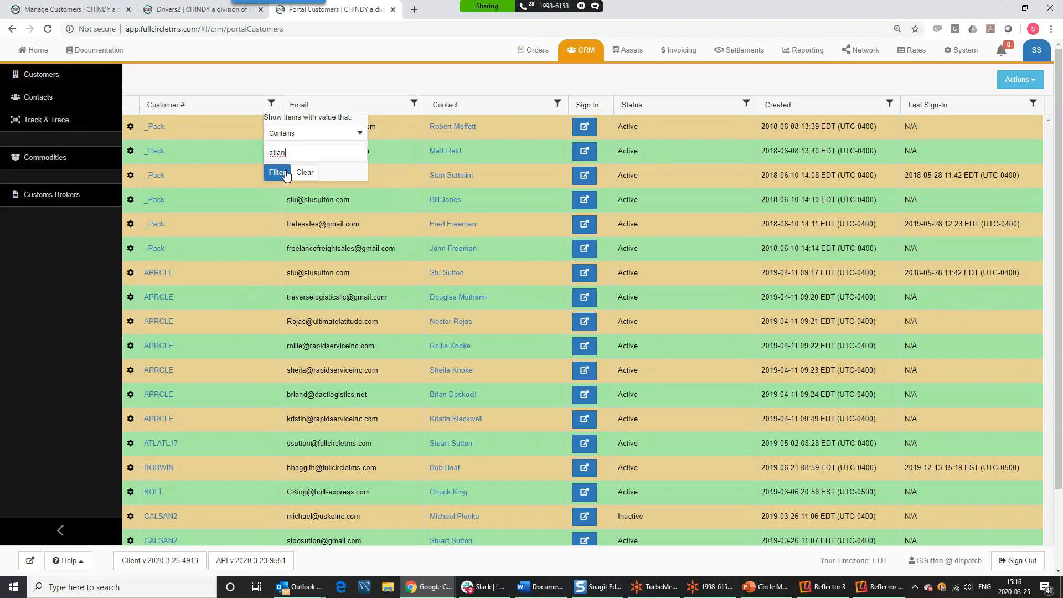
{"action": "left_click", "coordinate": [283, 171]}
{"action": "left_click", "coordinate": [272, 105]}
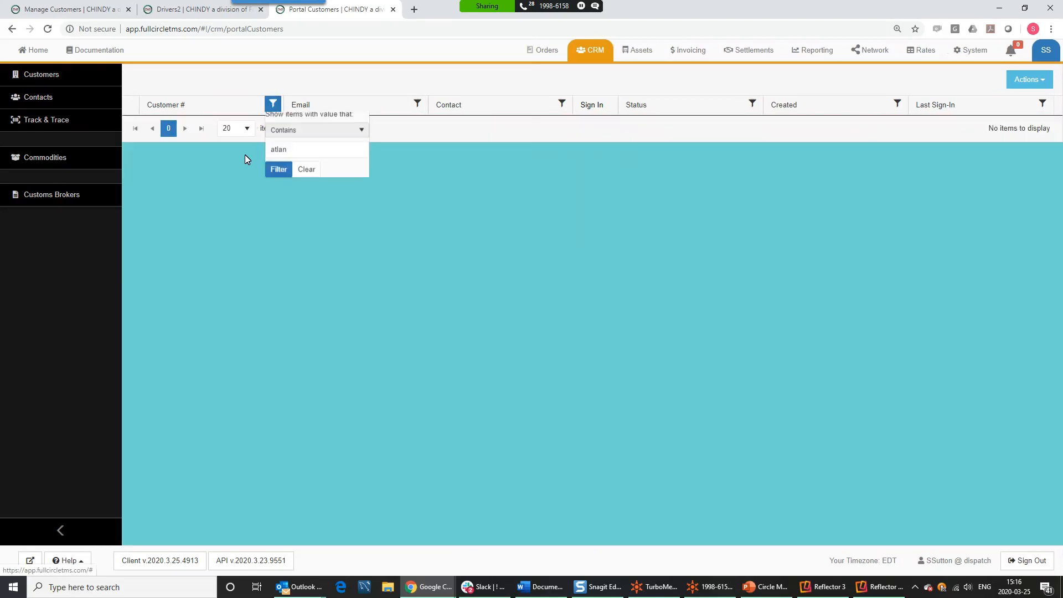
{"action": "double_click", "coordinate": [289, 153]}
{"action": "key", "text": "BackSpace"}
{"action": "left_click", "coordinate": [308, 173]}
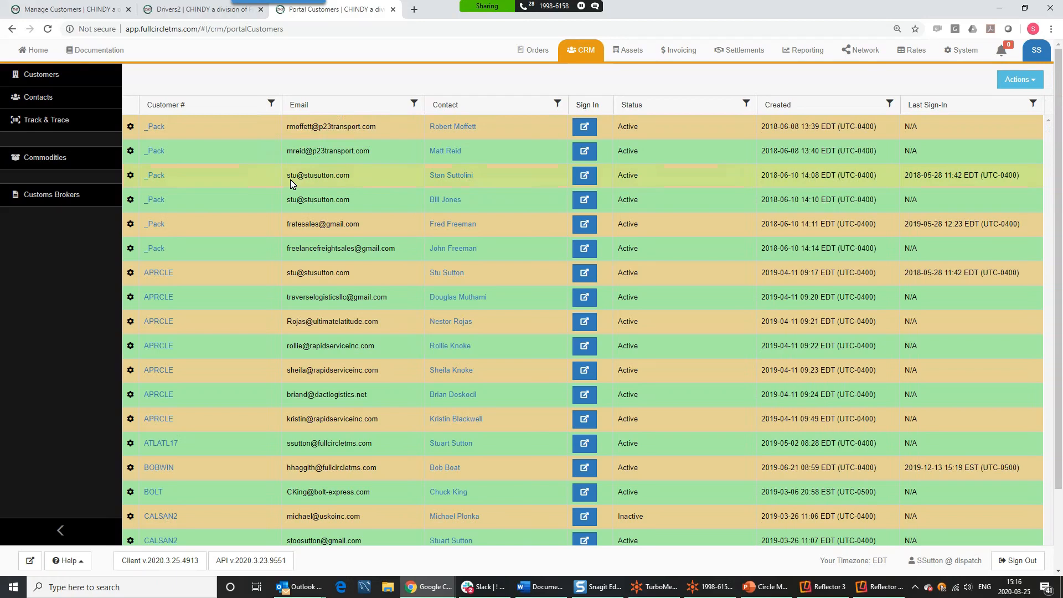
{"action": "left_click", "coordinate": [271, 104]}
{"action": "left_click", "coordinate": [290, 148]}
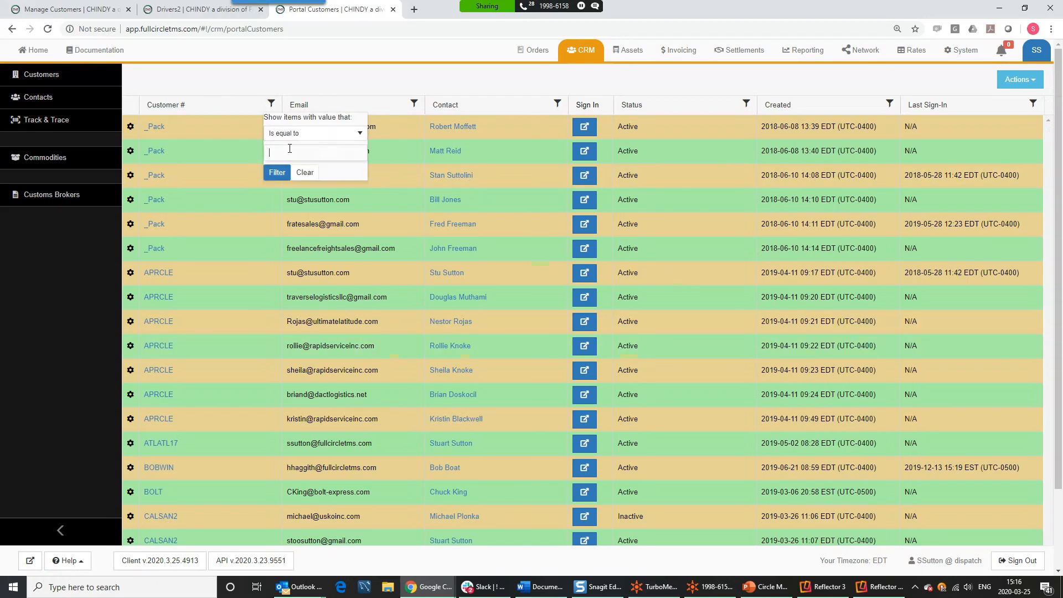
{"action": "type", "text": "pie"}
{"action": "left_click", "coordinate": [276, 173]}
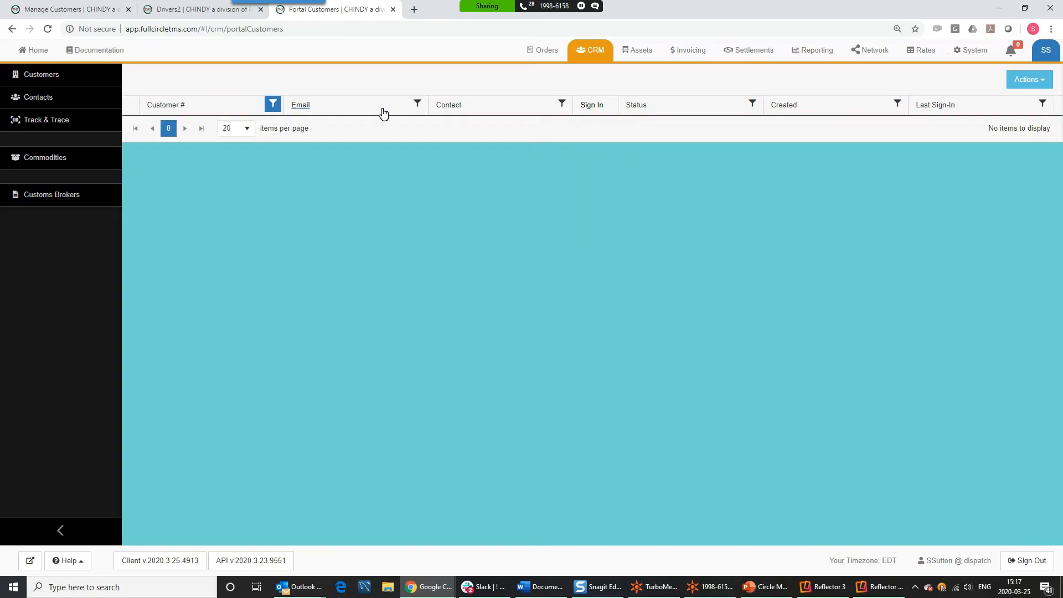
{"action": "left_click", "coordinate": [273, 105]}
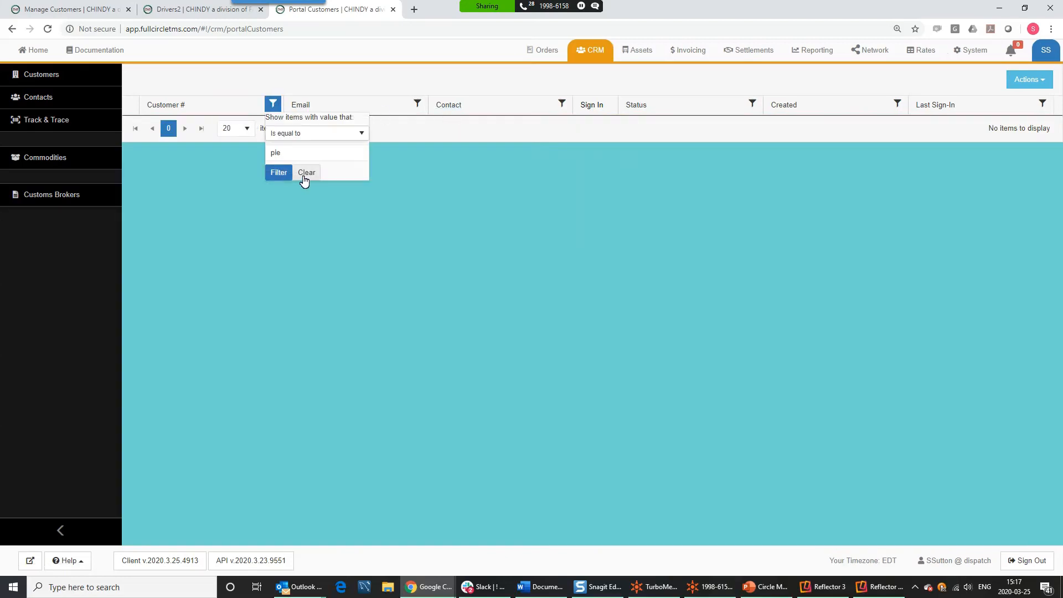
{"action": "left_click", "coordinate": [304, 173]}
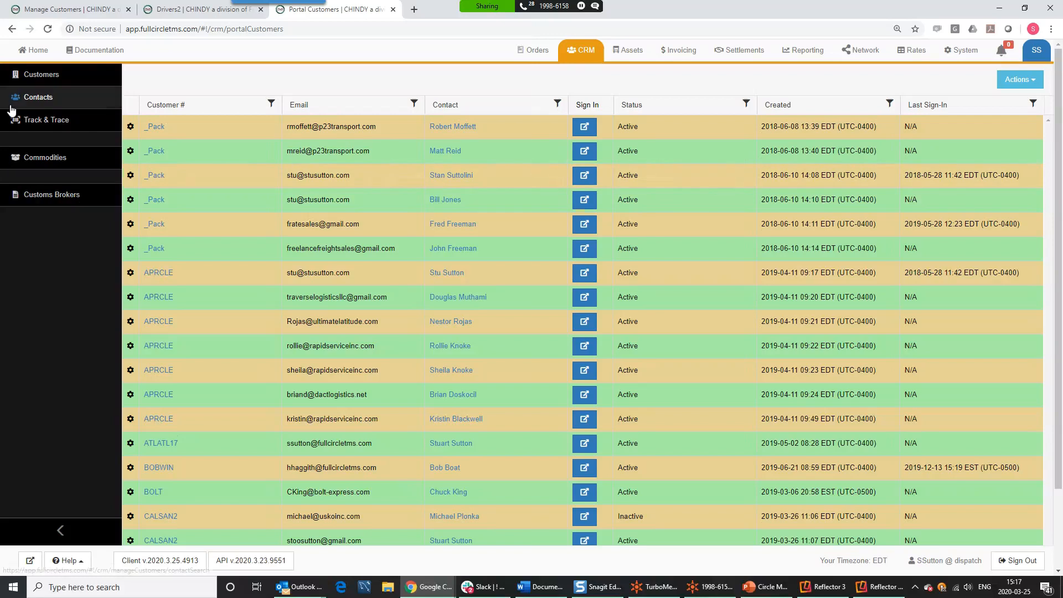
{"action": "left_click", "coordinate": [36, 82]}
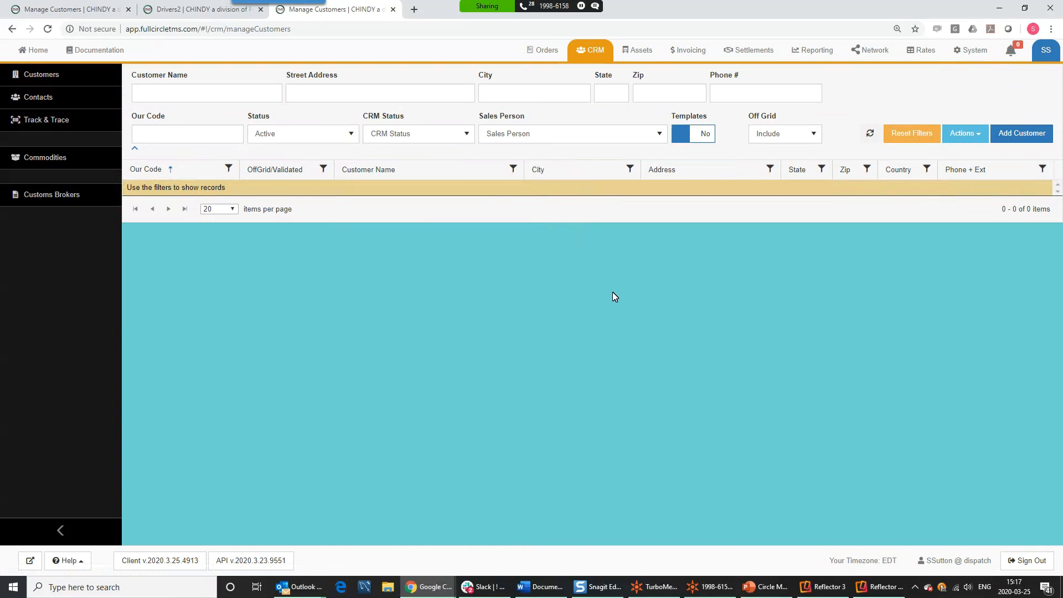
{"action": "left_click", "coordinate": [199, 101]}
{"action": "type", "text": "a"}
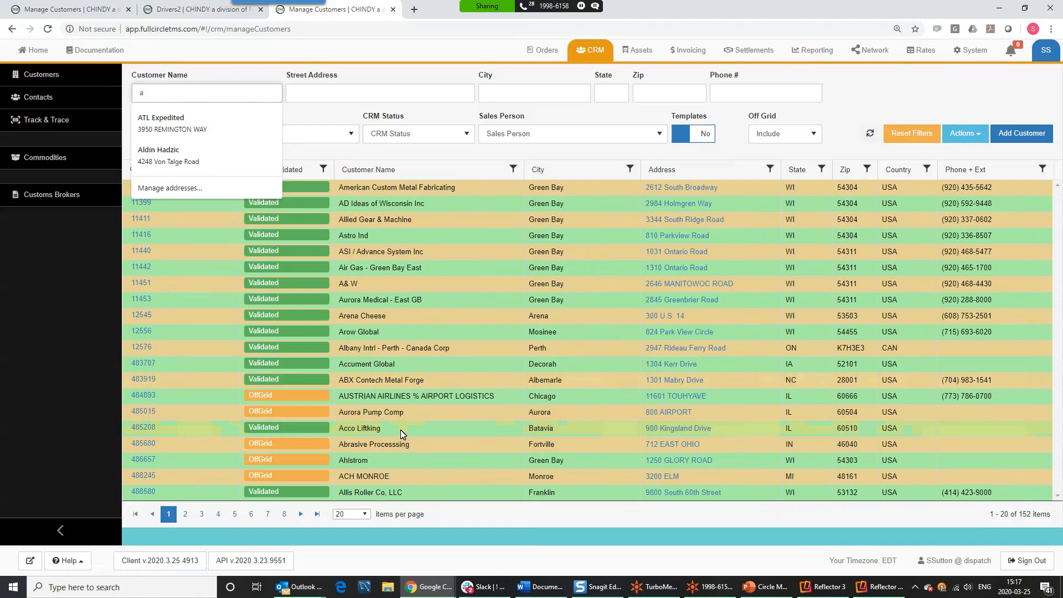
{"action": "left_click", "coordinate": [432, 159]}
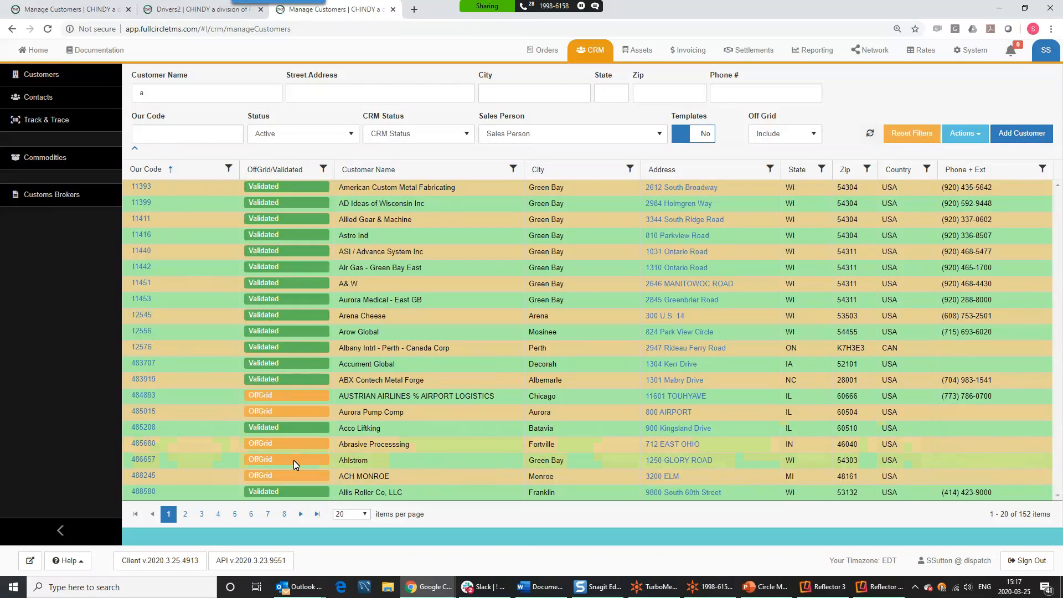
{"action": "mouse_move", "coordinate": [144, 463]}
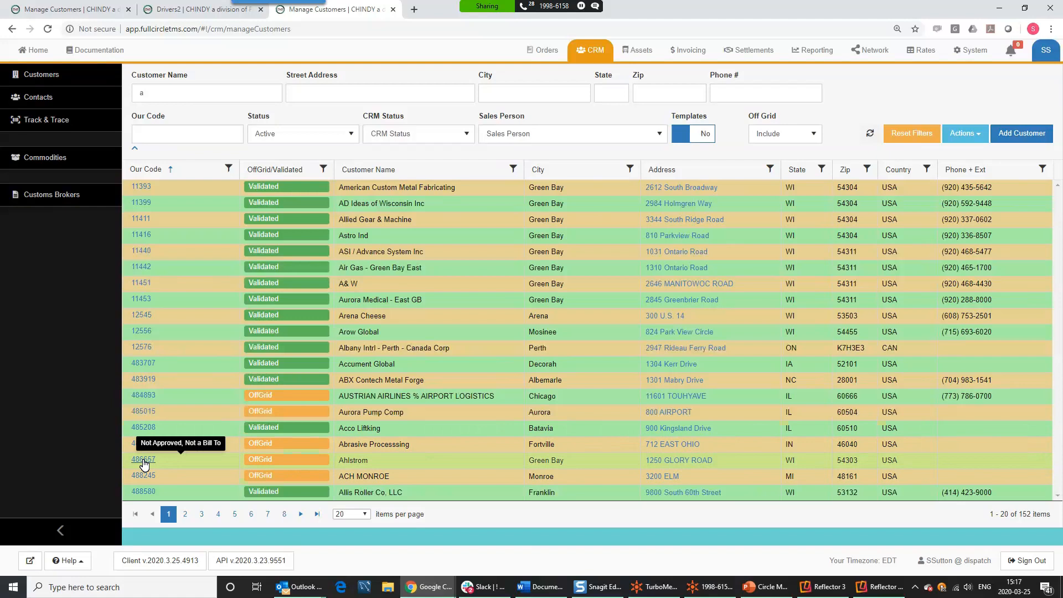
{"action": "left_click", "coordinate": [260, 459]}
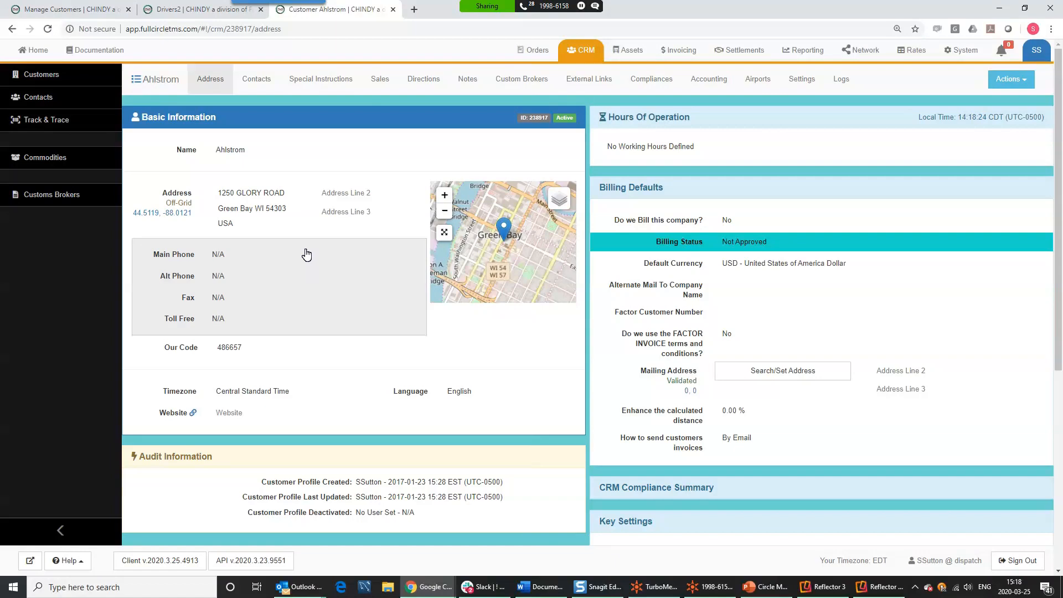
- Look up Ahlstrom's 1250 Glory Road address with Google and PCMiler advanced search
{"action": "left_click", "coordinate": [231, 208]}
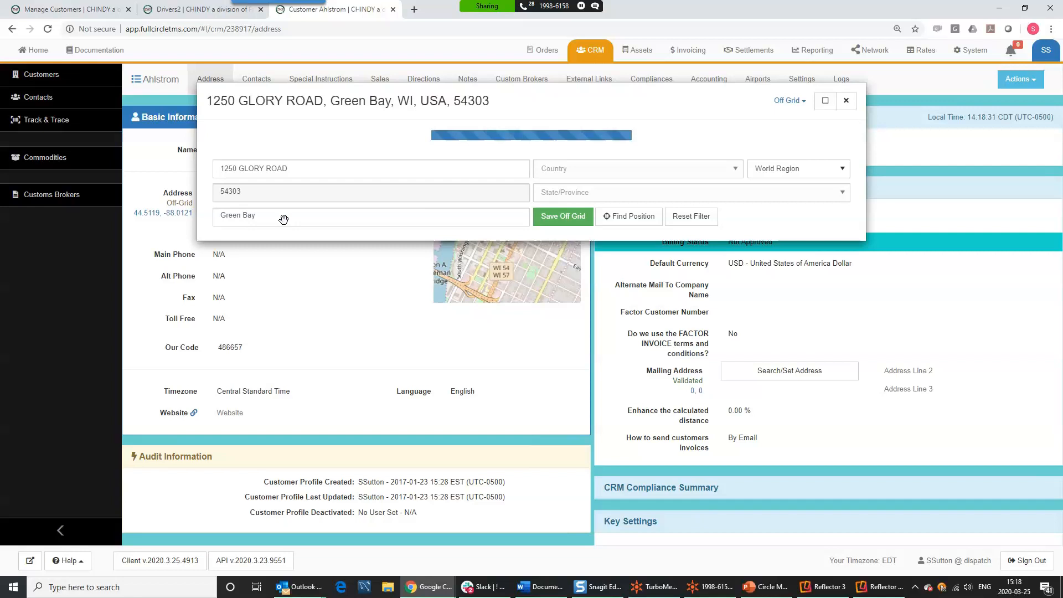
{"action": "left_click", "coordinate": [800, 102]}
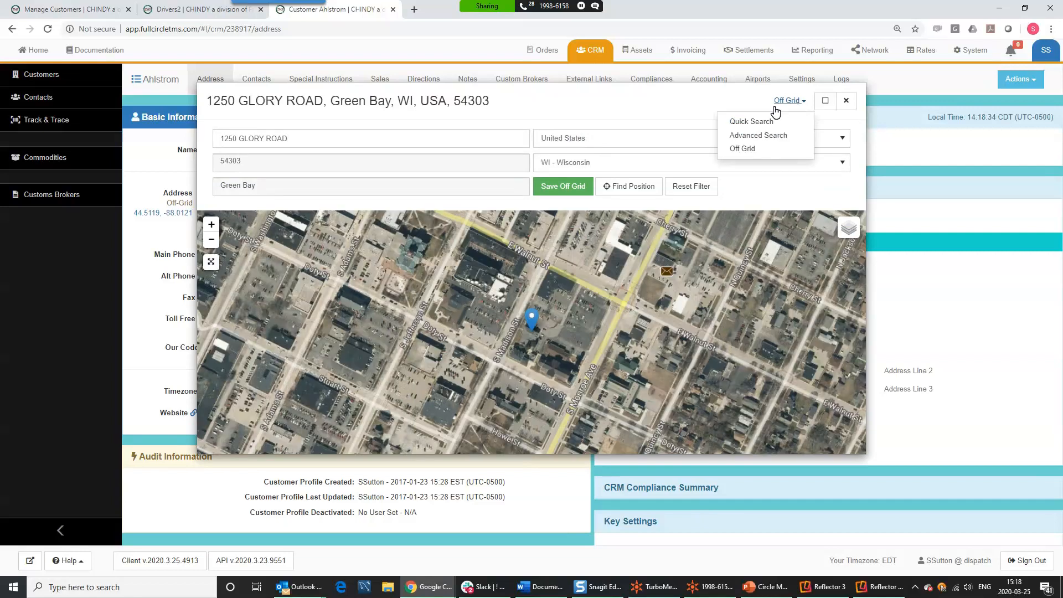
{"action": "left_click", "coordinate": [746, 135]}
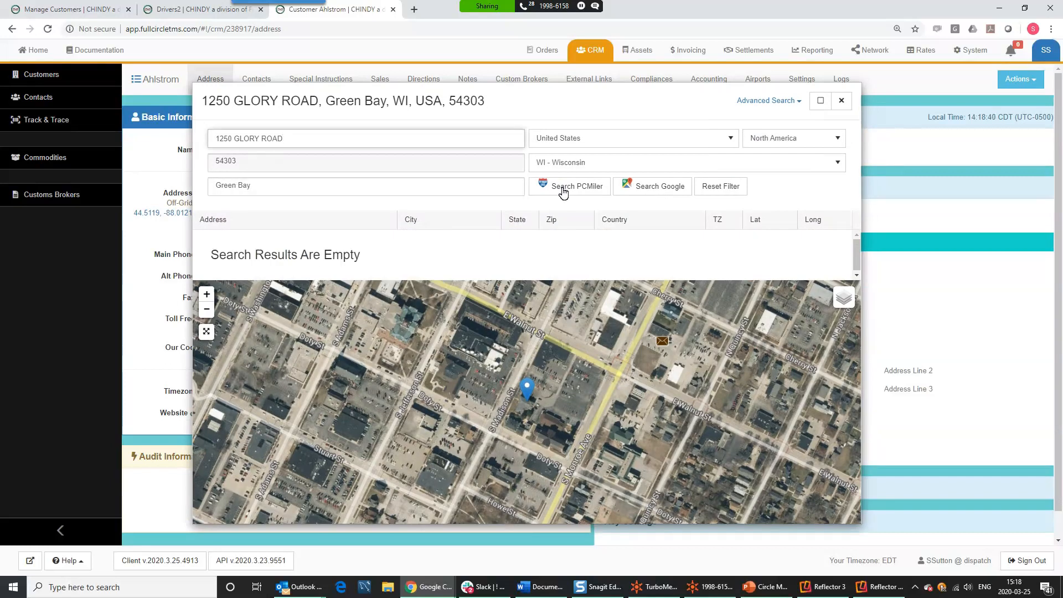
{"action": "left_click", "coordinate": [650, 190]}
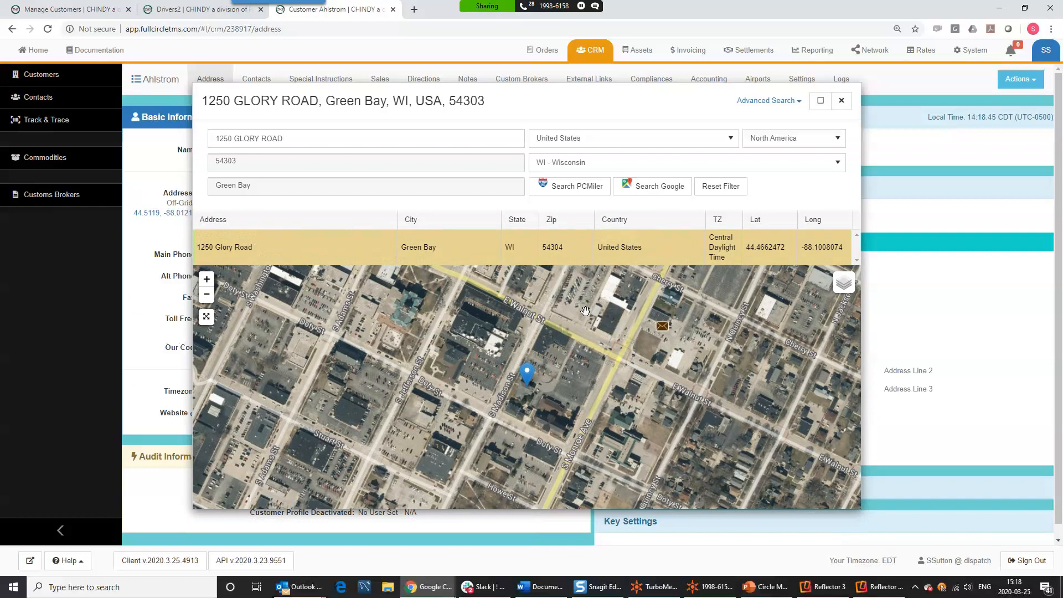
{"action": "left_click", "coordinate": [580, 255]}
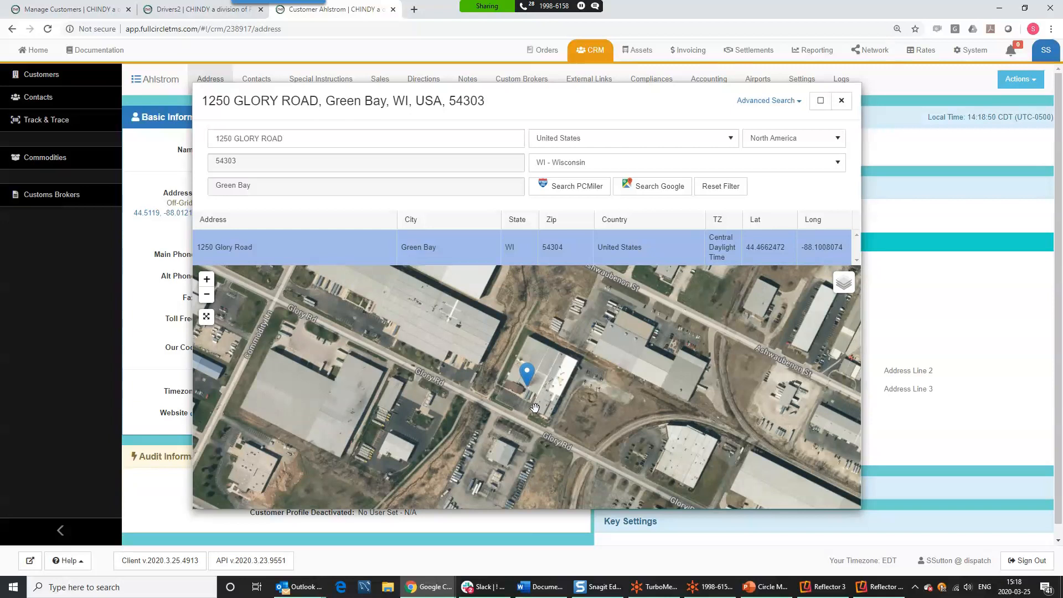
{"action": "left_click", "coordinate": [576, 187]}
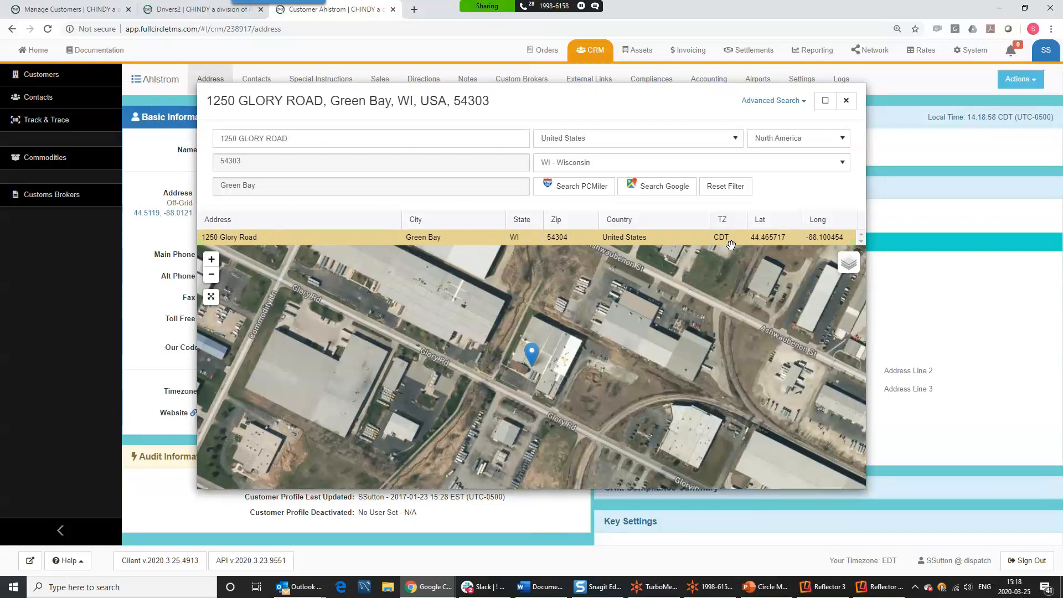
{"action": "left_click", "coordinate": [706, 237]}
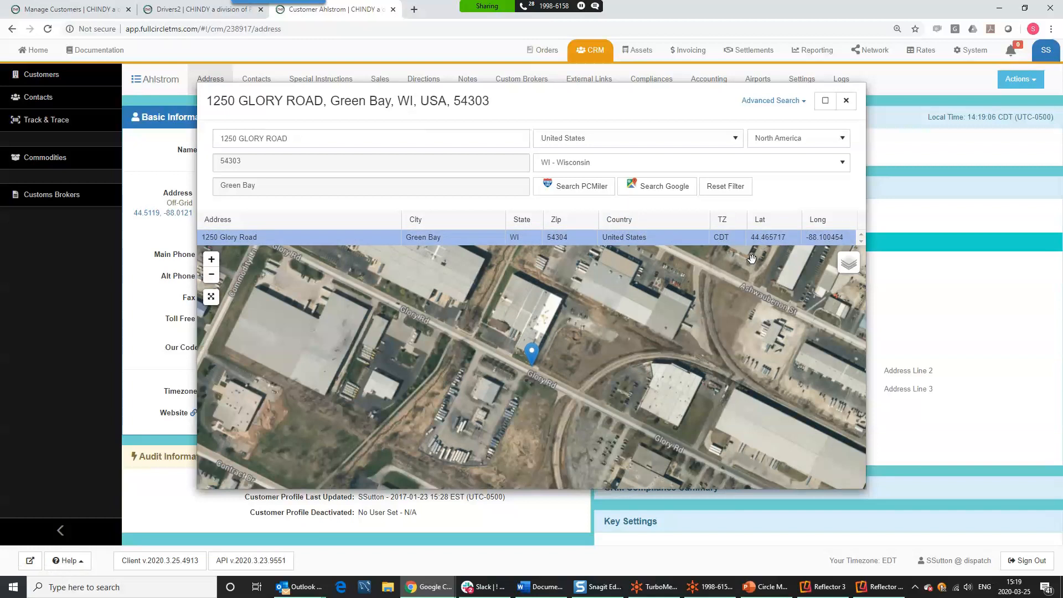
{"action": "left_click", "coordinate": [772, 102]}
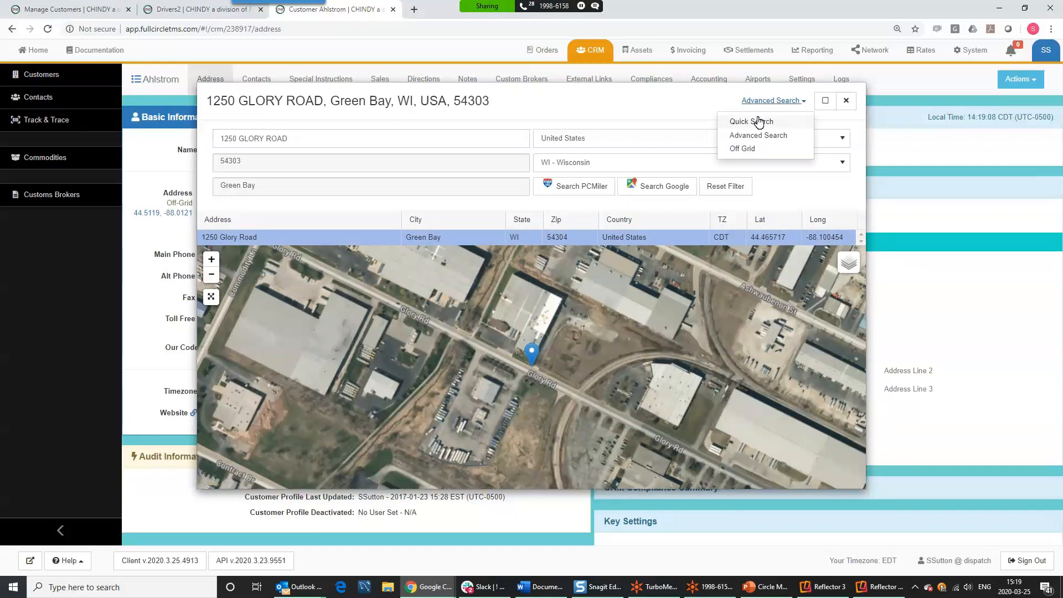
{"action": "left_click", "coordinate": [743, 149]}
{"action": "mouse_move", "coordinate": [536, 330]}
{"action": "left_mouse_down"}
{"action": "mouse_move", "coordinate": [529, 271]}
{"action": "mouse_move", "coordinate": [539, 249]}
{"action": "mouse_move", "coordinate": [515, 292]}
{"action": "mouse_move", "coordinate": [528, 278]}
{"action": "mouse_move", "coordinate": [518, 272]}
{"action": "left_mouse_up"}
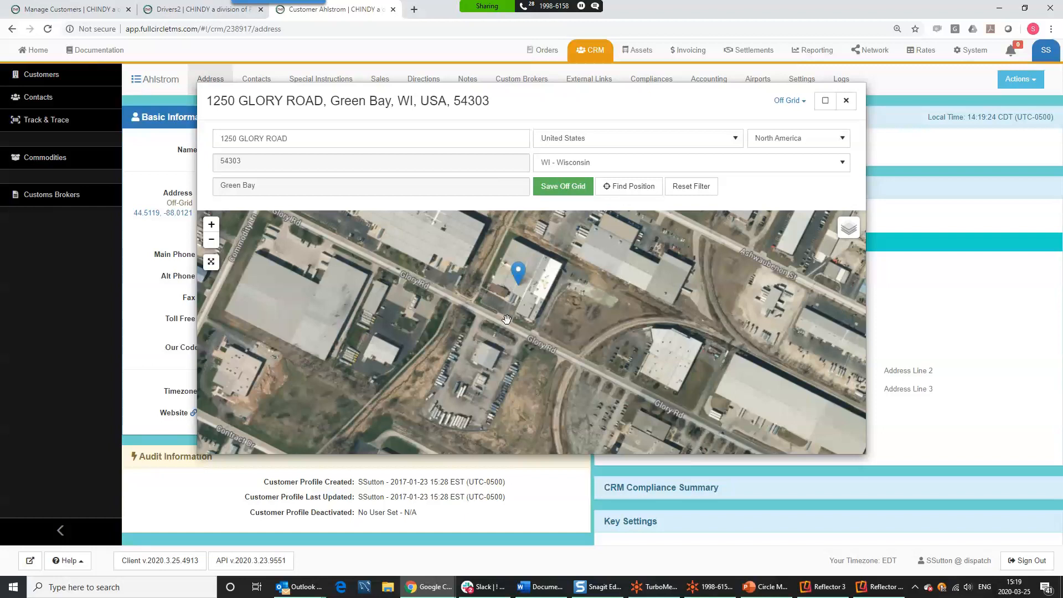
{"action": "mouse_move", "coordinate": [519, 275]}
{"action": "left_mouse_down"}
{"action": "mouse_move", "coordinate": [585, 306]}
{"action": "mouse_move", "coordinate": [616, 303]}
{"action": "mouse_move", "coordinate": [577, 306]}
{"action": "left_mouse_up"}
{"action": "left_click", "coordinate": [789, 101]}
{"action": "left_click", "coordinate": [783, 136]}
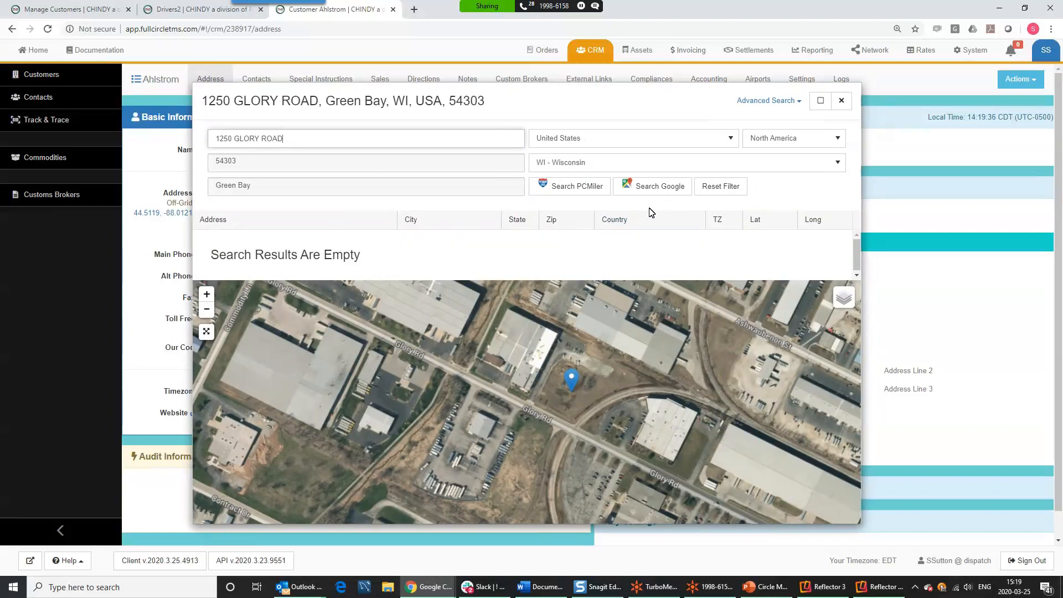
{"action": "left_click", "coordinate": [655, 191]}
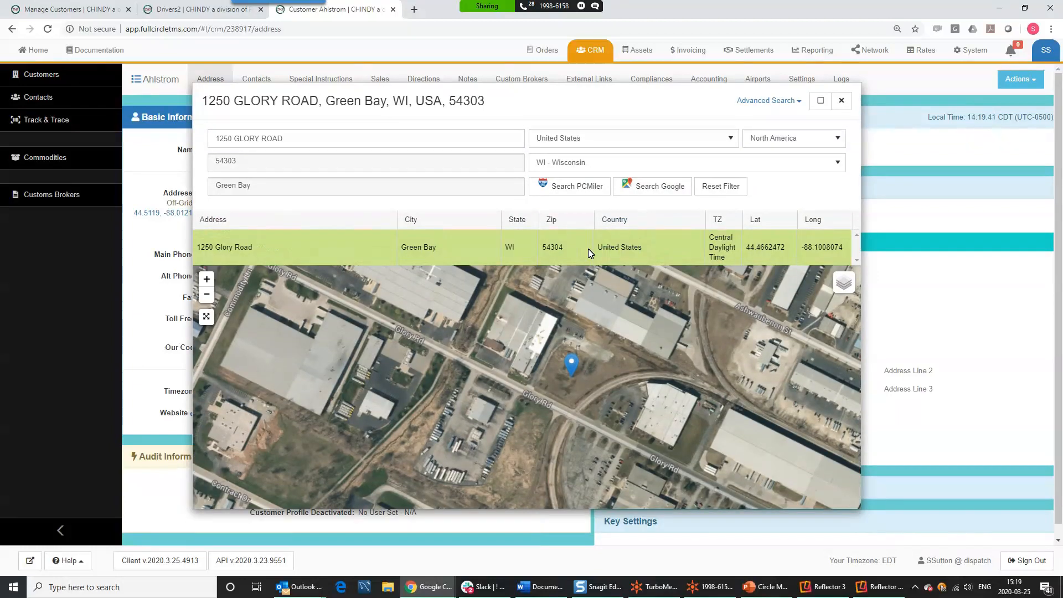
{"action": "left_click", "coordinate": [590, 253]}
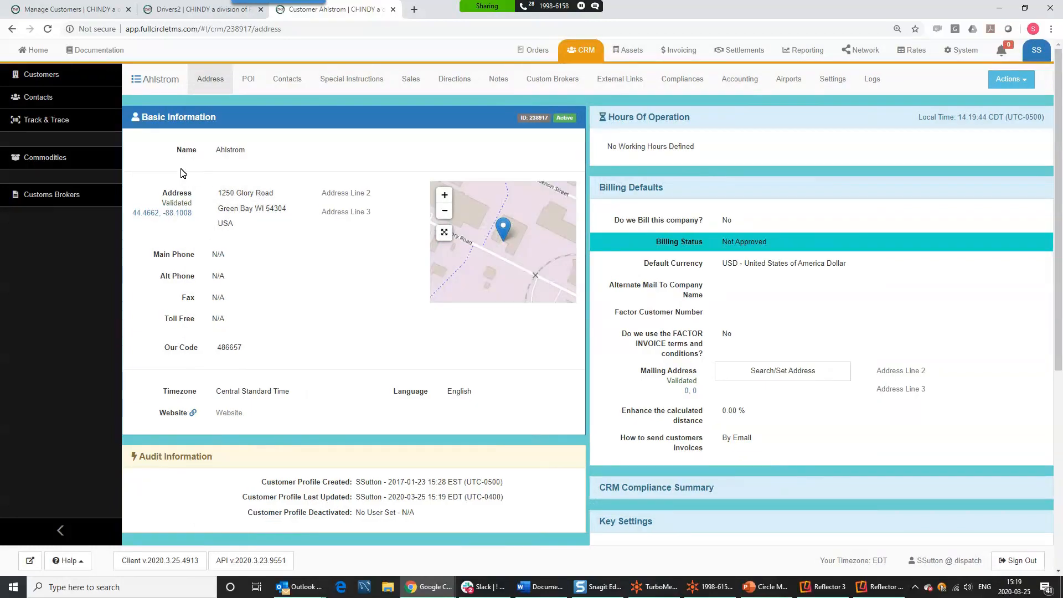
- Highlight the Validated address label, then switch to the unattended Orders list
{"action": "left_click_drag", "start_coordinate": [161, 203], "coordinate": [199, 206]}
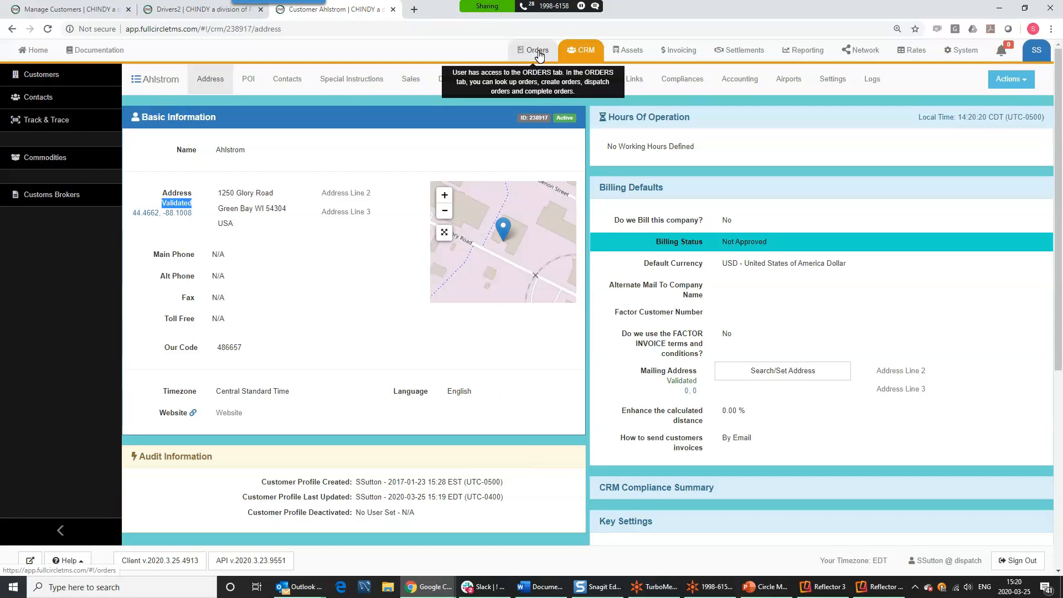
{"action": "left_click", "coordinate": [539, 54]}
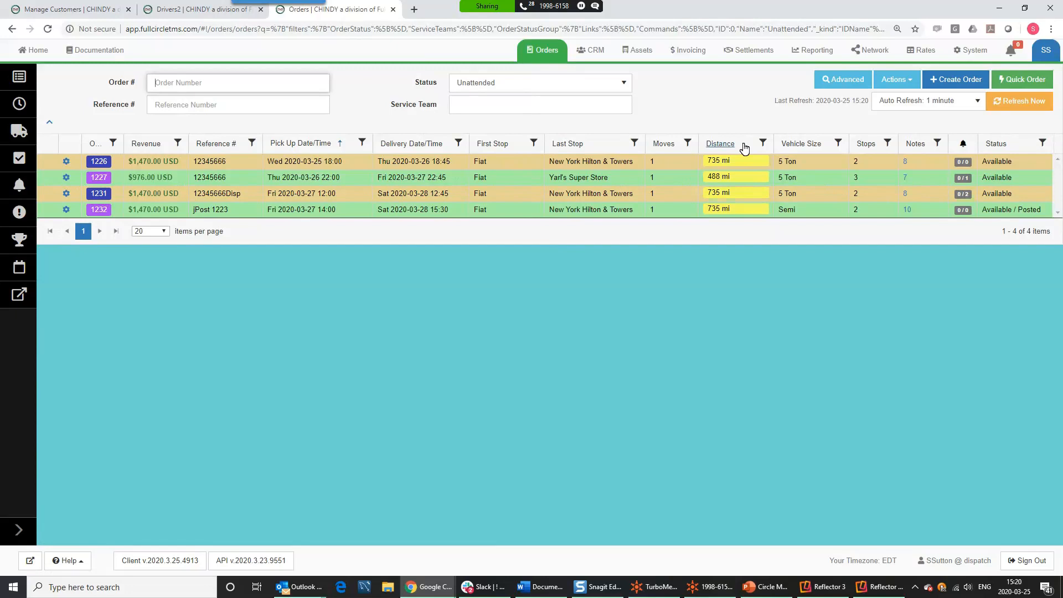
- Create a Piedmont Atlanta Hospital order with reference 65656 under Trucking Div, proceeding to Add Stops
{"action": "left_click", "coordinate": [952, 82]}
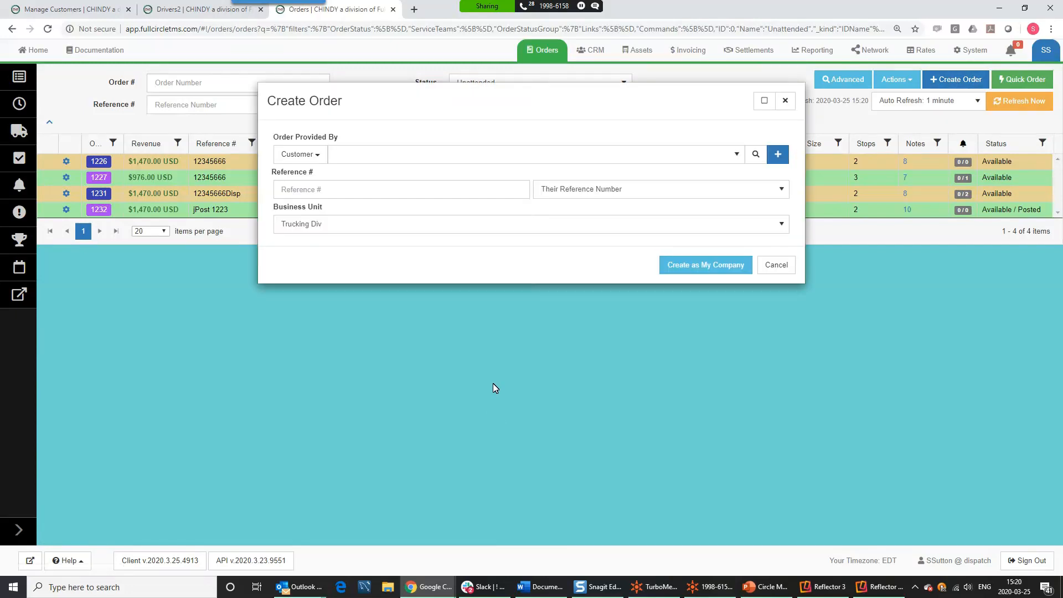
{"action": "left_click", "coordinate": [354, 161]}
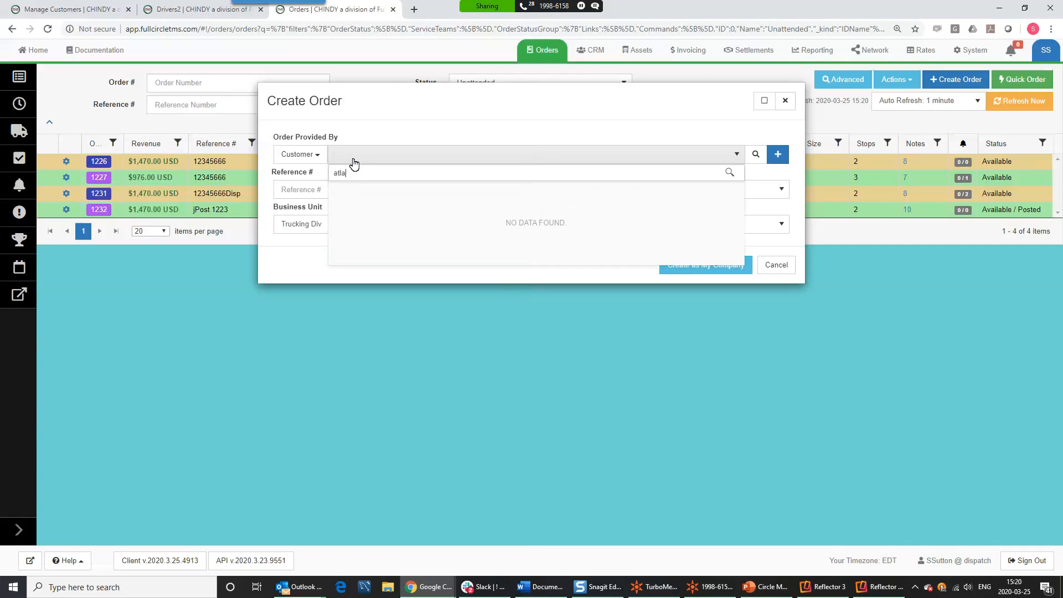
{"action": "type", "text": "atlanta pie"}
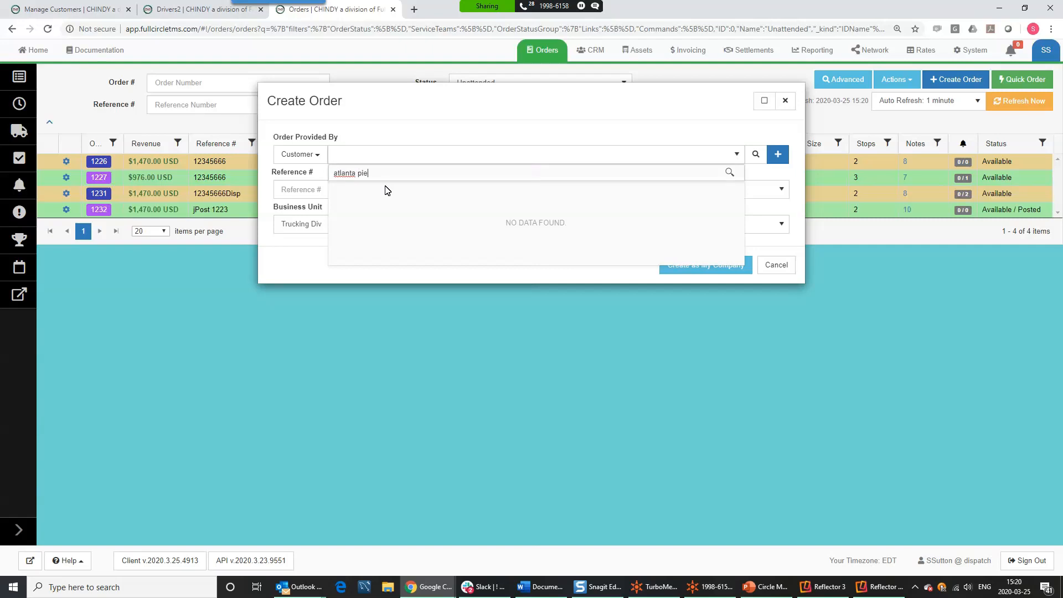
{"action": "key", "text": "ctrl+a"}
{"action": "type", "text": "pi"}
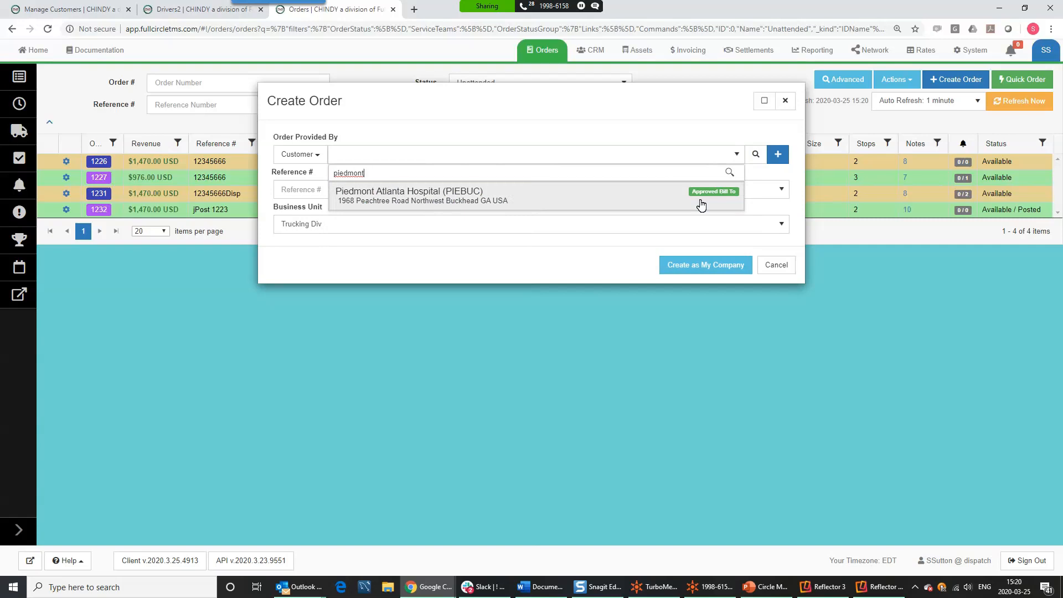
{"action": "left_click", "coordinate": [403, 197]}
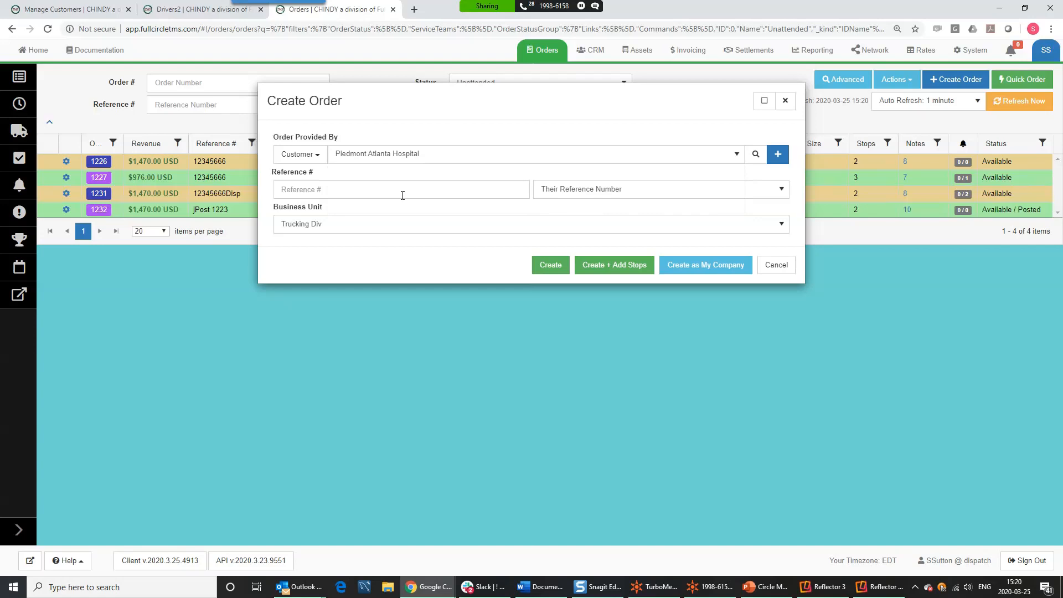
{"action": "left_click", "coordinate": [353, 189]}
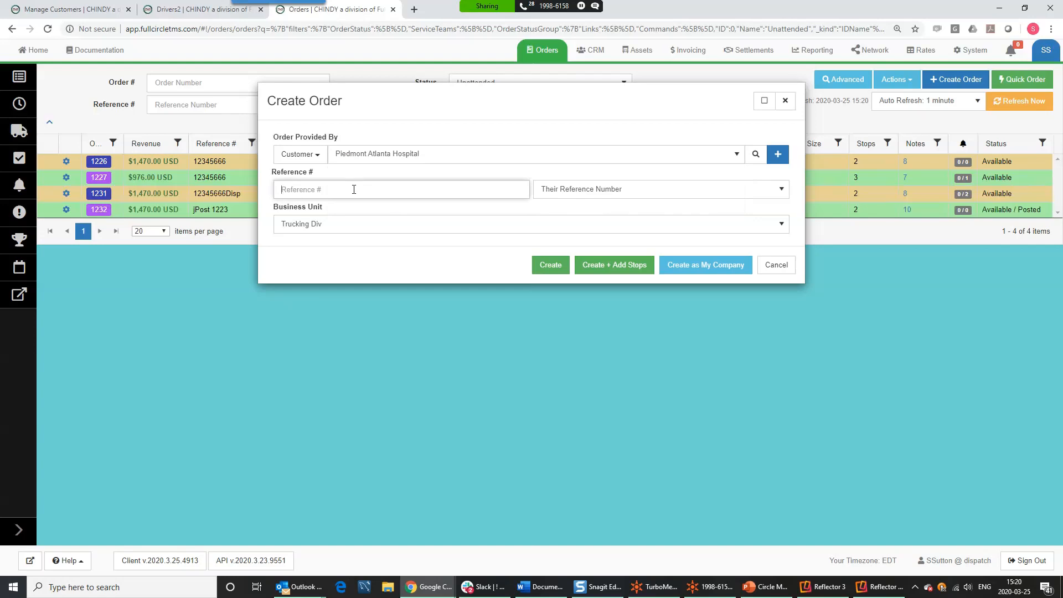
{"action": "type", "text": "65656"}
{"action": "left_click", "coordinate": [340, 235]}
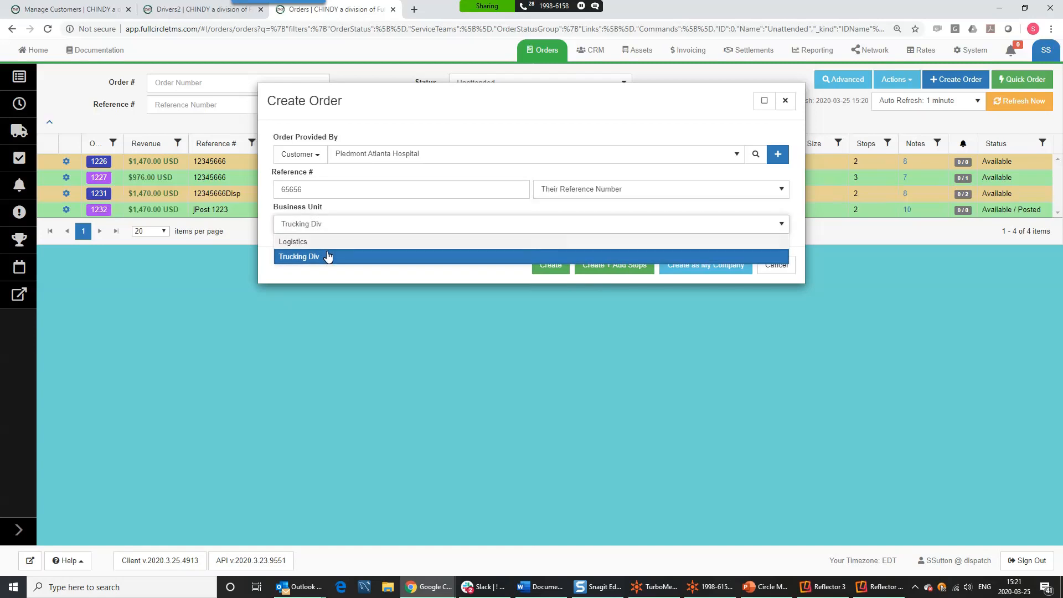
{"action": "left_click", "coordinate": [328, 256]}
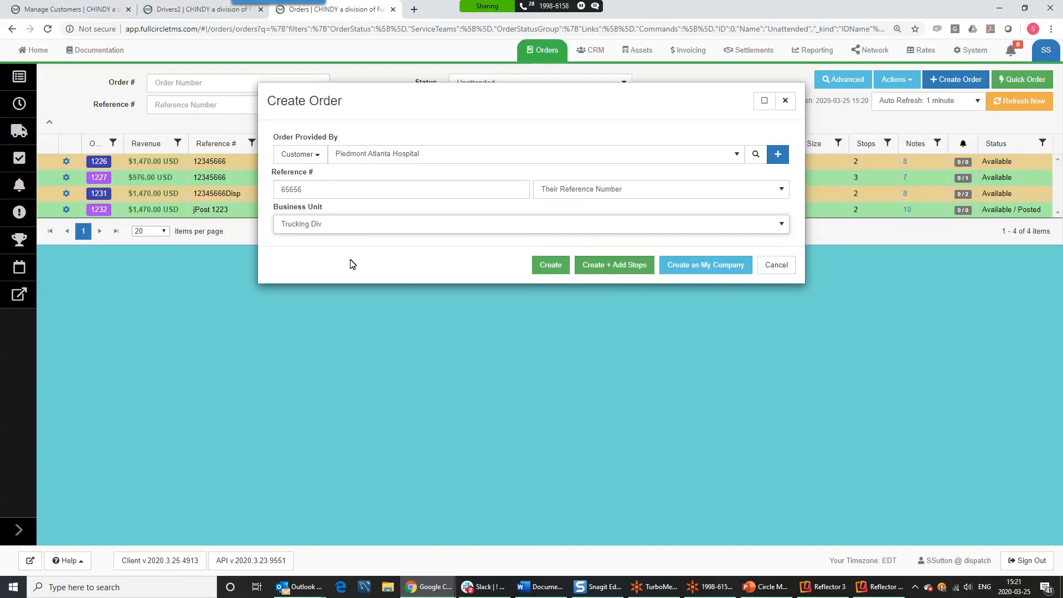
{"action": "left_click", "coordinate": [631, 271]}
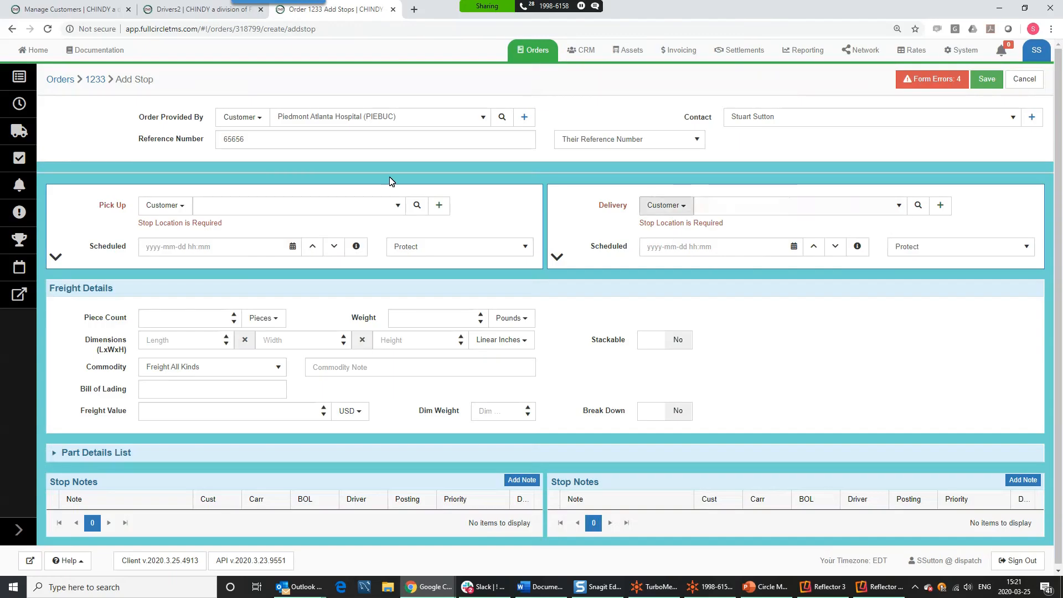
- Set Piedmont Atlanta Hospital as the order's Pick Up location
{"action": "left_click", "coordinate": [210, 208]}
{"action": "type", "text": "pied"}
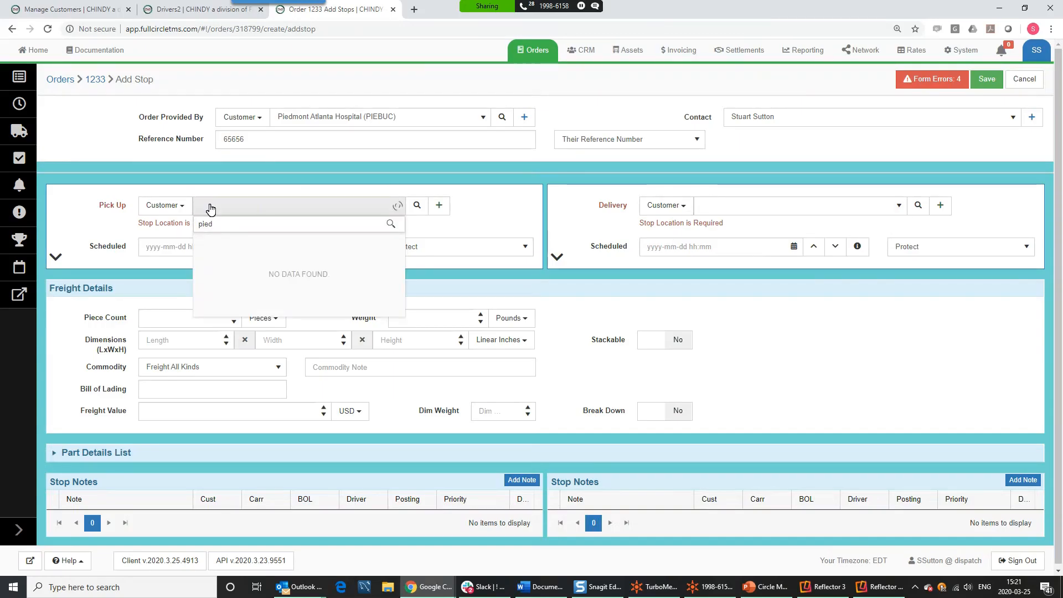
{"action": "left_click", "coordinate": [237, 241]}
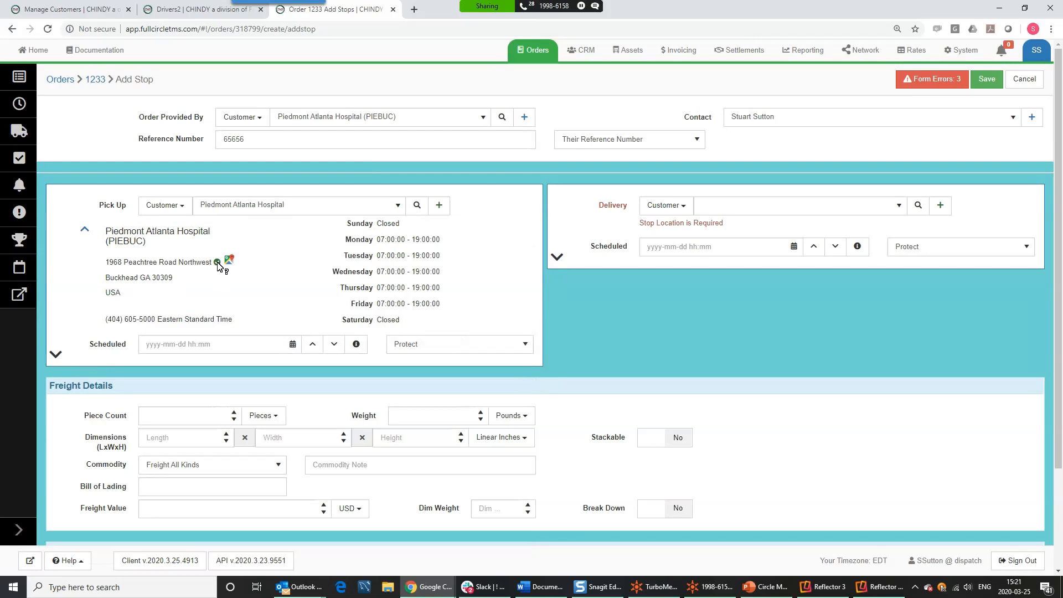
{"action": "mouse_move", "coordinate": [218, 262]}
- Review the pickup's PPE stop note
{"action": "scroll", "coordinate": [339, 282], "scroll_direction": "down", "scroll_amount": 3}
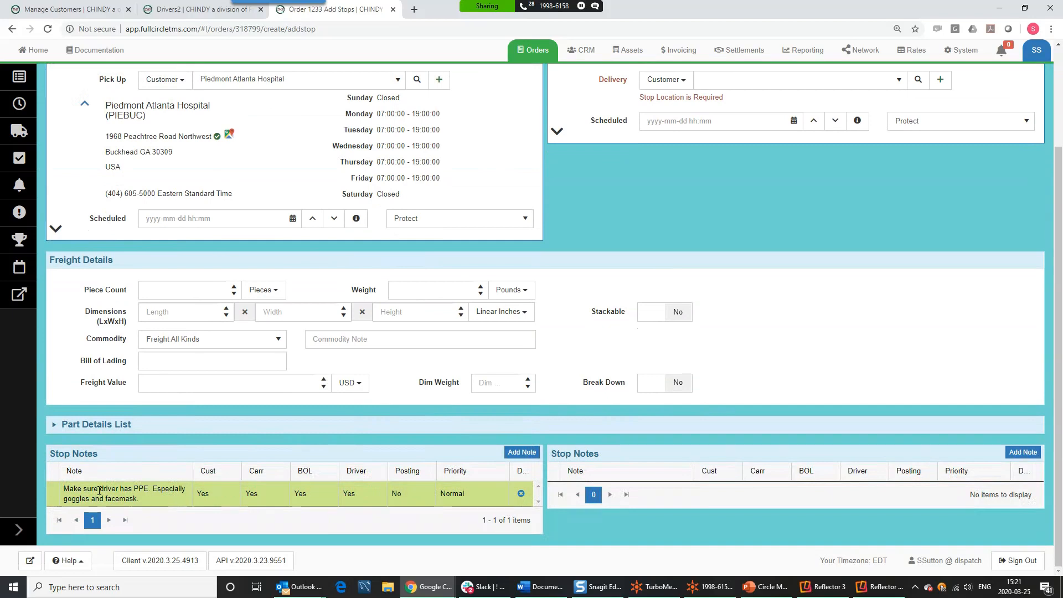
{"action": "left_click_drag", "start_coordinate": [69, 488], "coordinate": [145, 502]}
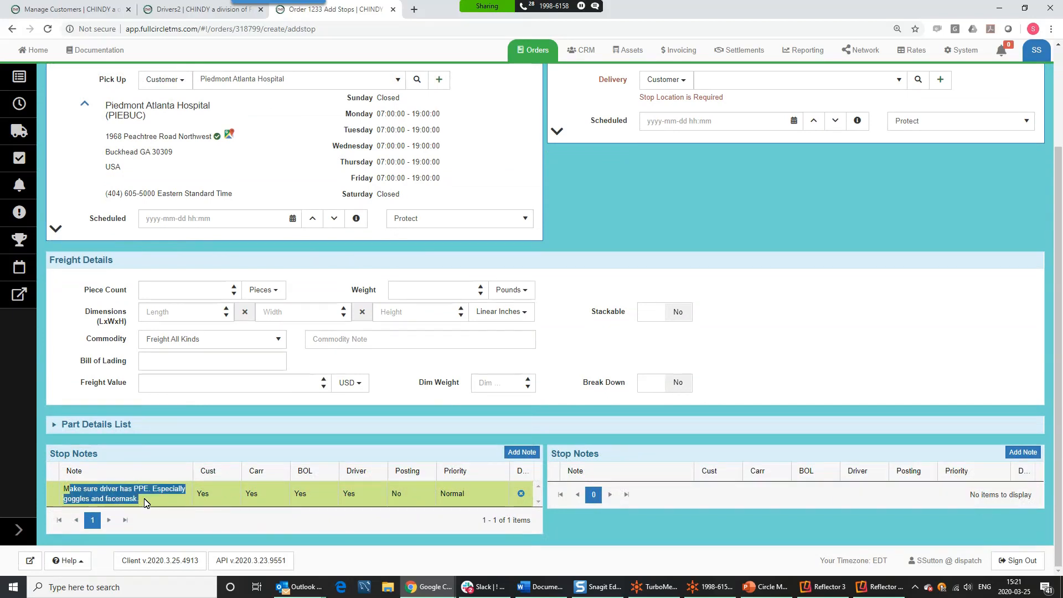
{"action": "left_click", "coordinate": [146, 503]}
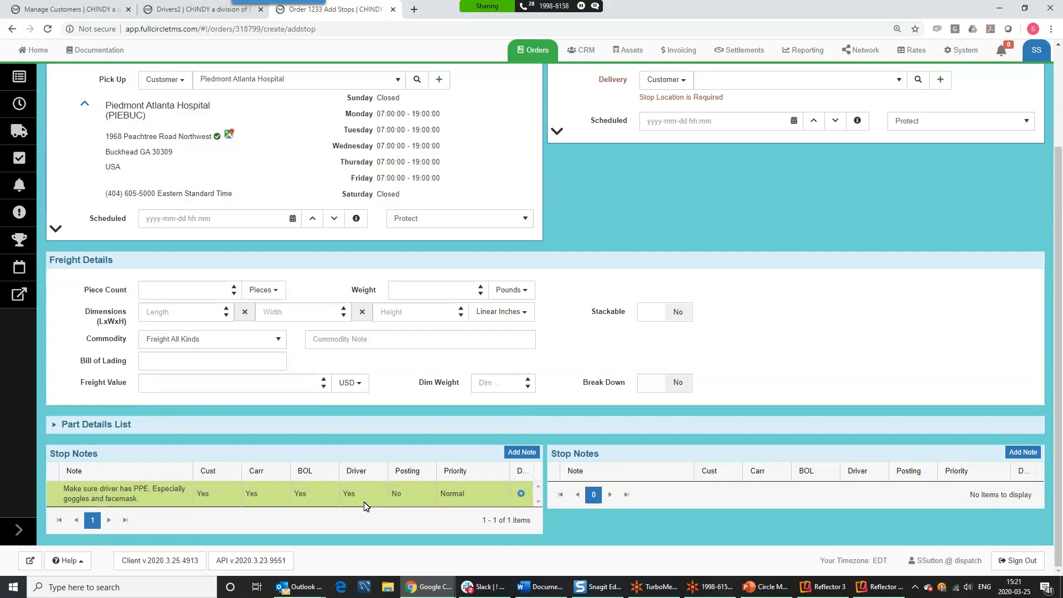
{"action": "scroll", "coordinate": [335, 407], "scroll_direction": "up", "scroll_amount": 3}
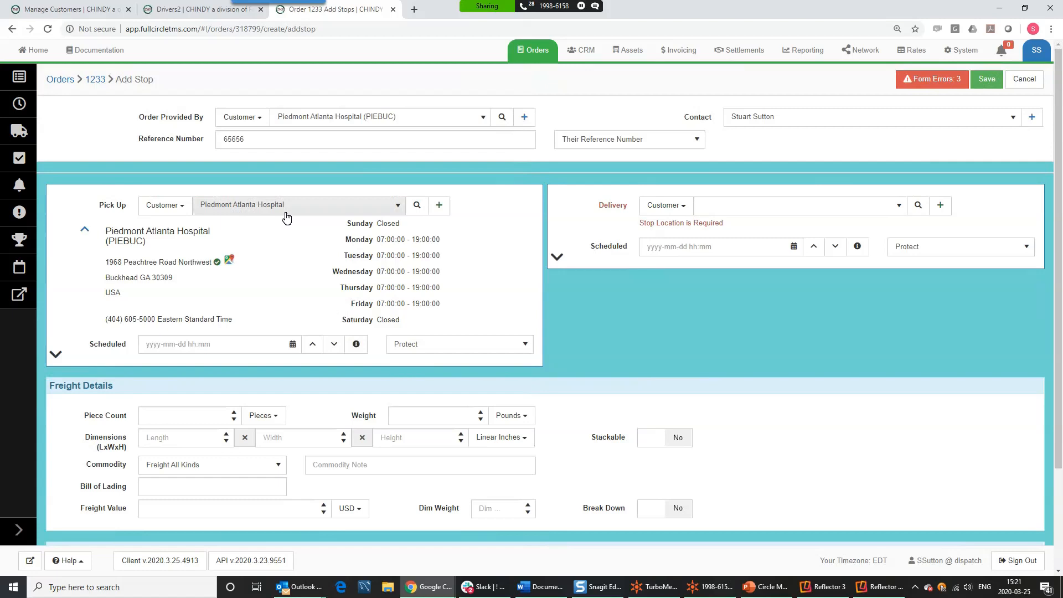
- Fill the pickup Scheduled field with the current date-time, then clear it
{"action": "left_click", "coordinate": [164, 344]}
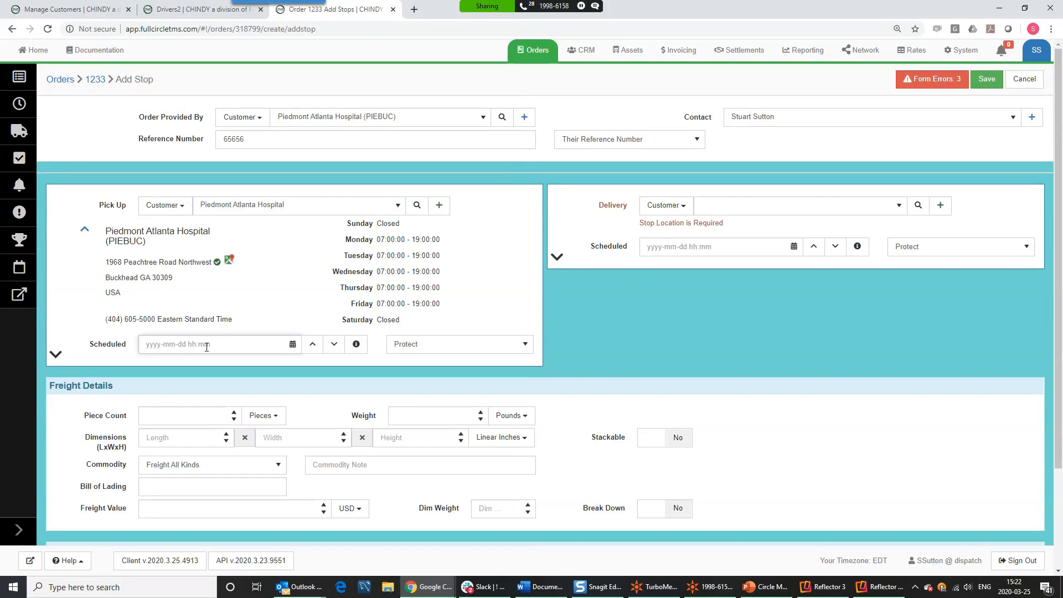
{"action": "left_click", "coordinate": [293, 346]}
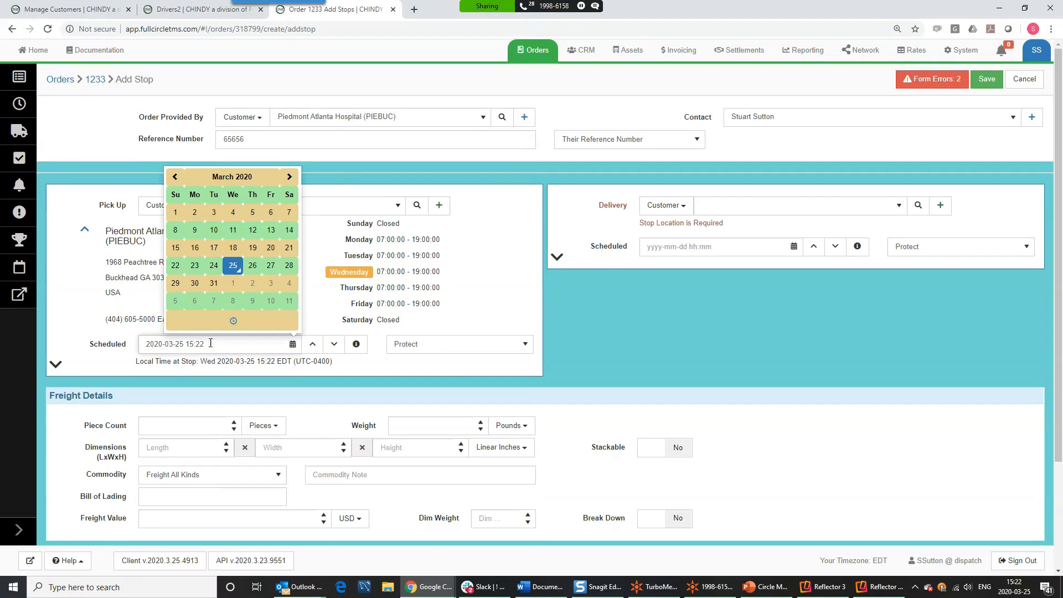
{"action": "key", "text": "ctrl+a"}
{"action": "key", "text": "BackSpace"}
{"action": "left_click", "coordinate": [77, 315]}
{"action": "left_click_drag", "start_coordinate": [216, 344], "coordinate": [118, 335]}
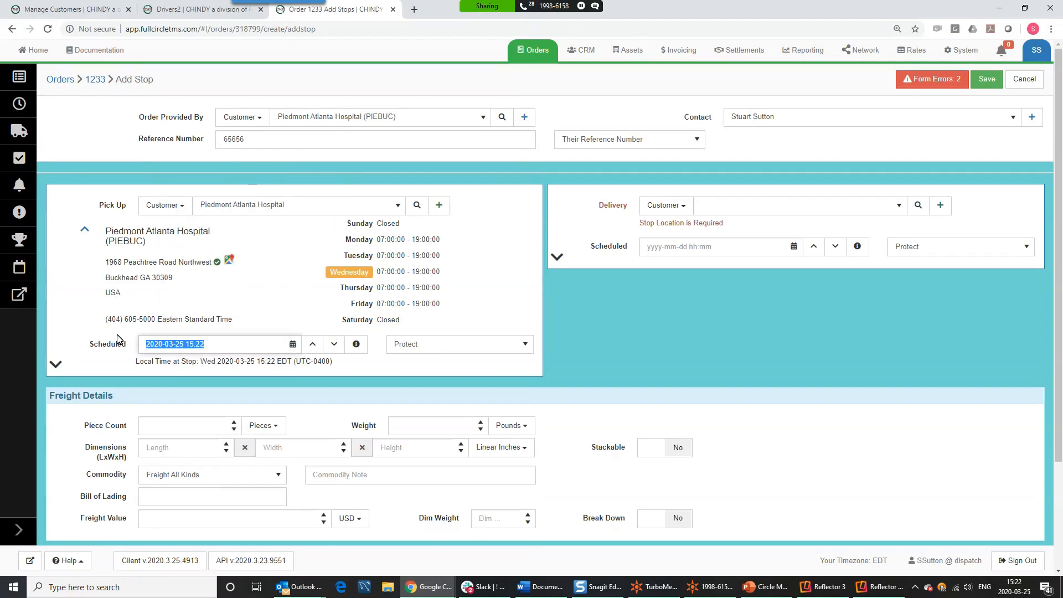
{"action": "key", "text": "BackSpace"}
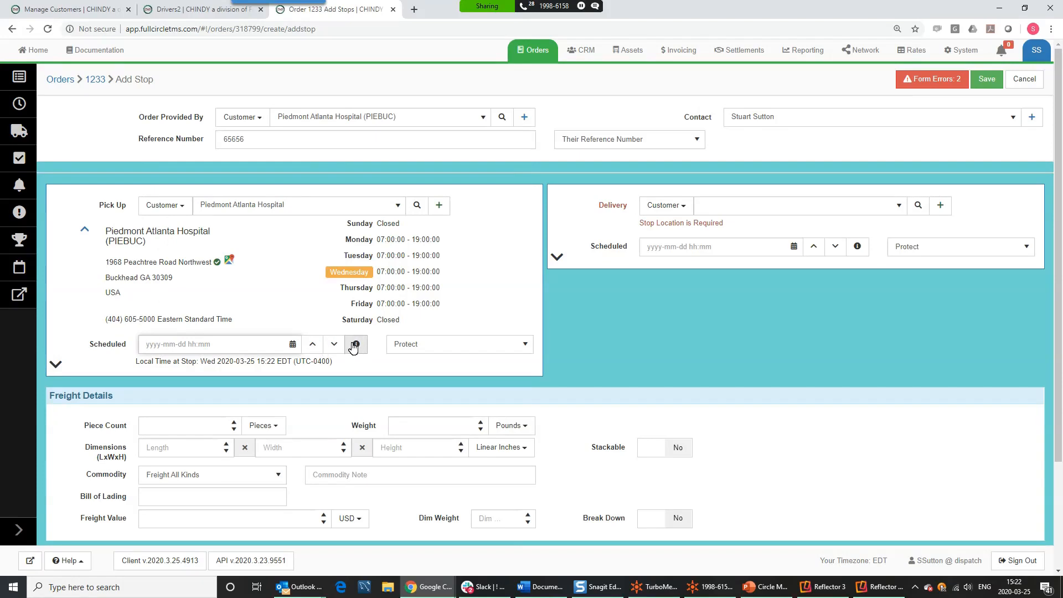
- Read the date/time shortcut documentation and close it
{"action": "left_click", "coordinate": [356, 345]}
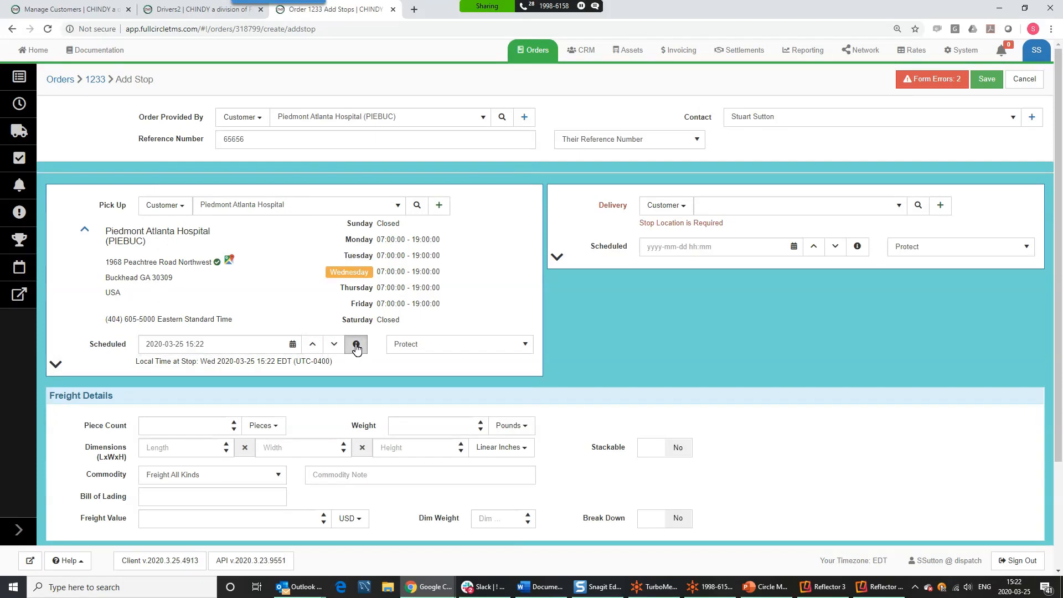
{"action": "scroll", "coordinate": [372, 201], "scroll_direction": "down", "scroll_amount": 5}
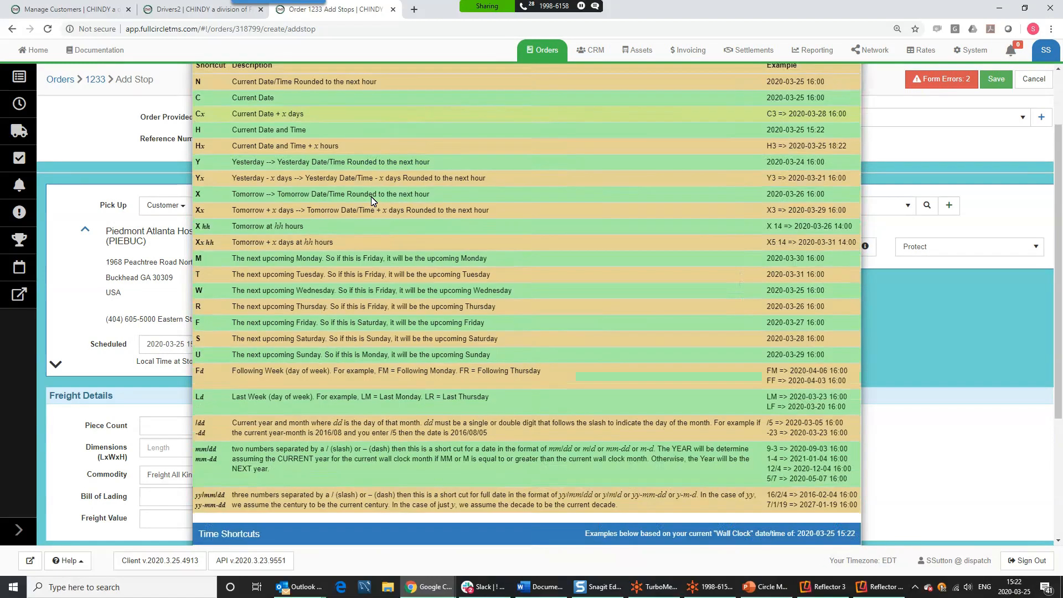
{"action": "scroll", "coordinate": [373, 201], "scroll_direction": "up", "scroll_amount": 5}
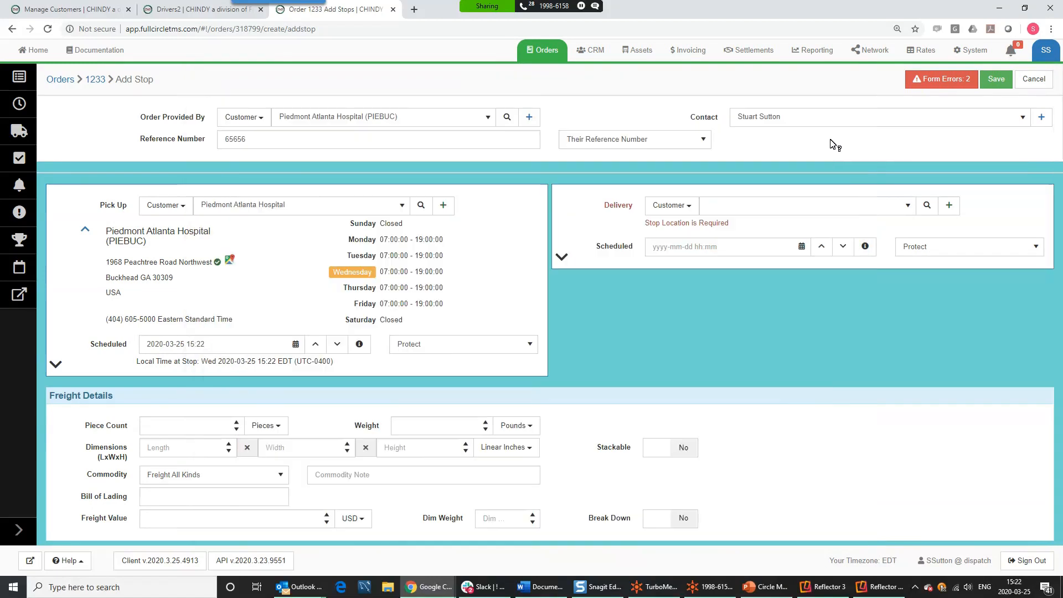
{"action": "left_click", "coordinate": [842, 100]}
{"action": "left_click", "coordinate": [201, 345]}
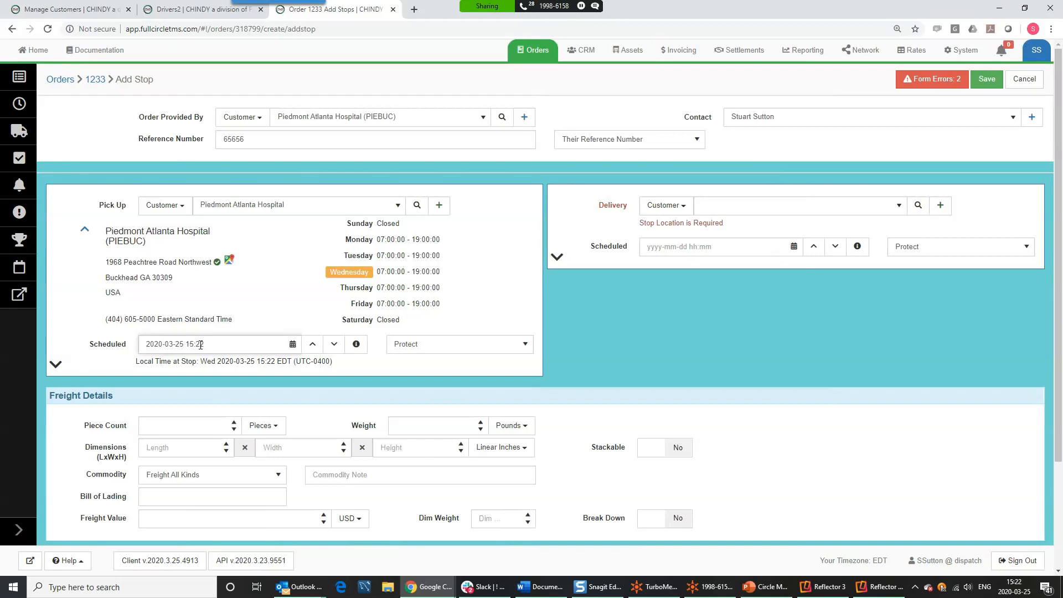
- Try pickup time shortcuts: Friday 18:00, tomorrow 16:00, then Friday 16:00
{"action": "left_click_drag", "start_coordinate": [203, 344], "coordinate": [97, 353]}
{"action": "type", "text": "f"}
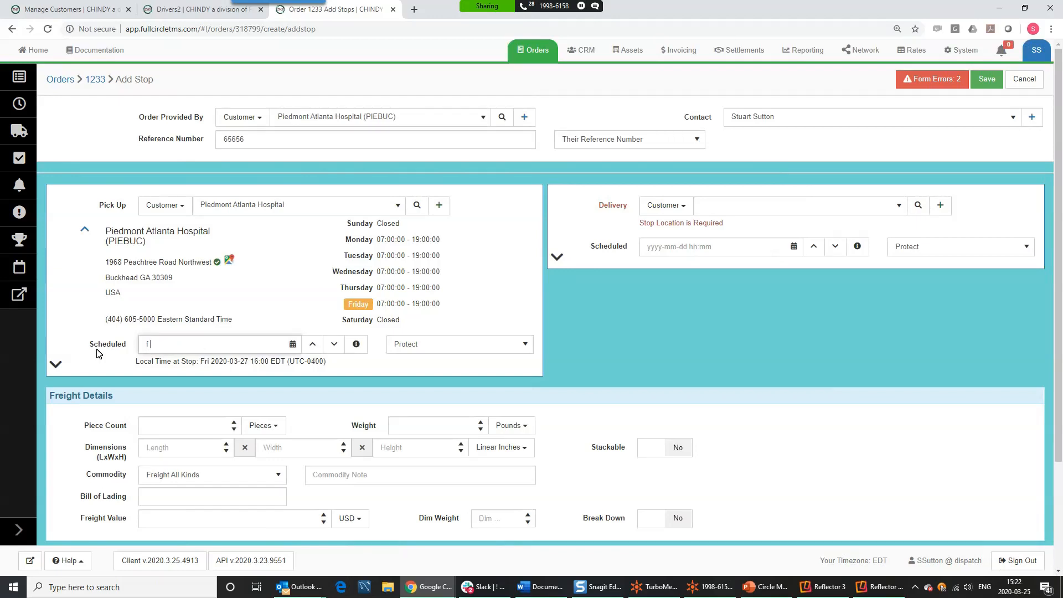
{"action": "type", "text": " 18"}
{"action": "key", "text": "Tab"}
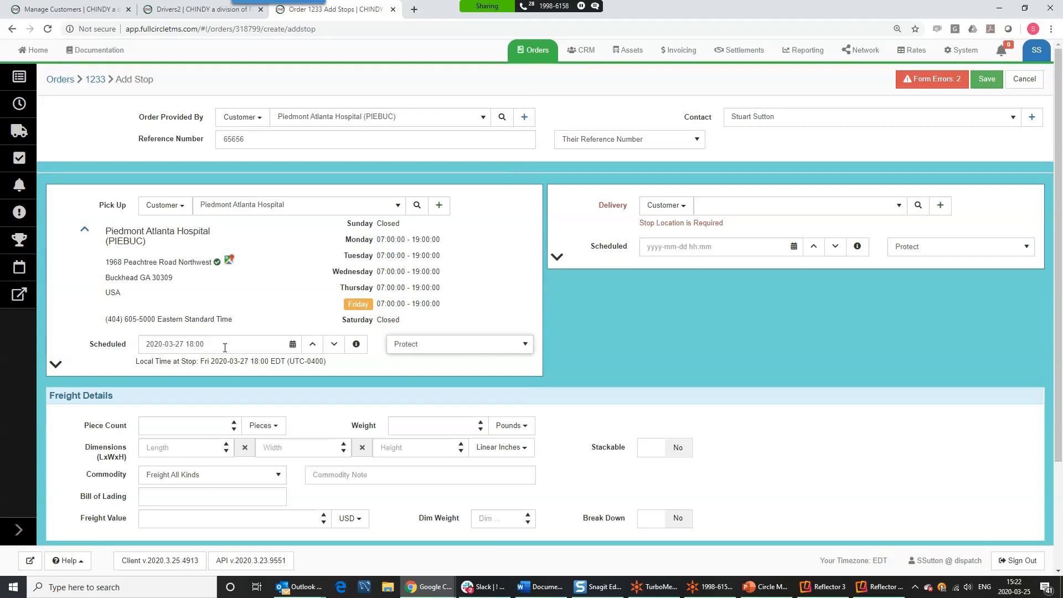
{"action": "left_click_drag", "start_coordinate": [224, 346], "coordinate": [130, 346]}
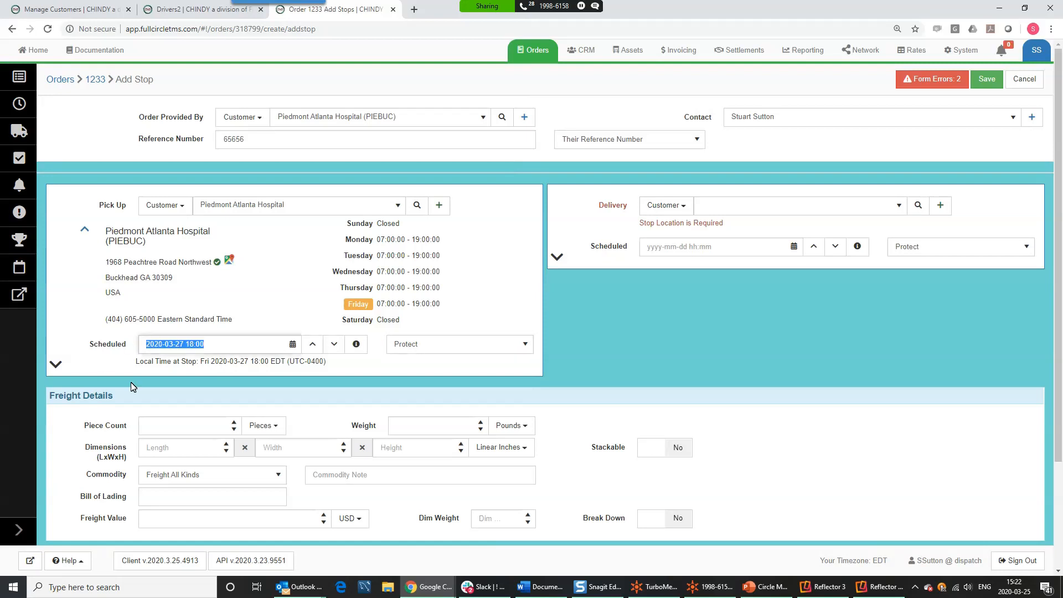
{"action": "type", "text": "x"}
{"action": "key", "text": "Tab"}
{"action": "left_click_drag", "start_coordinate": [205, 344], "coordinate": [185, 343]}
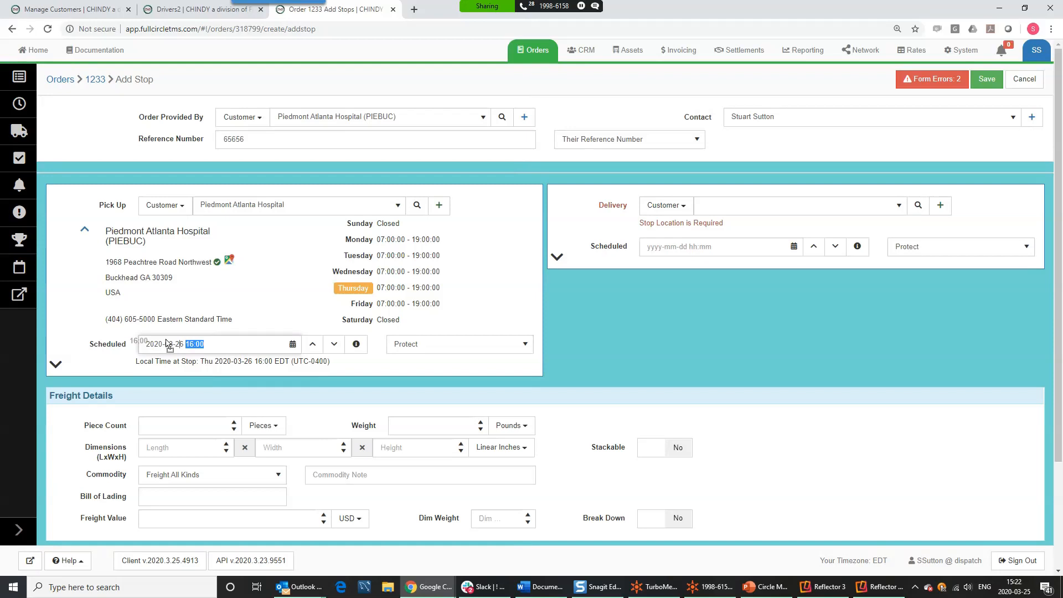
{"action": "left_click_drag", "start_coordinate": [211, 343], "coordinate": [127, 345]}
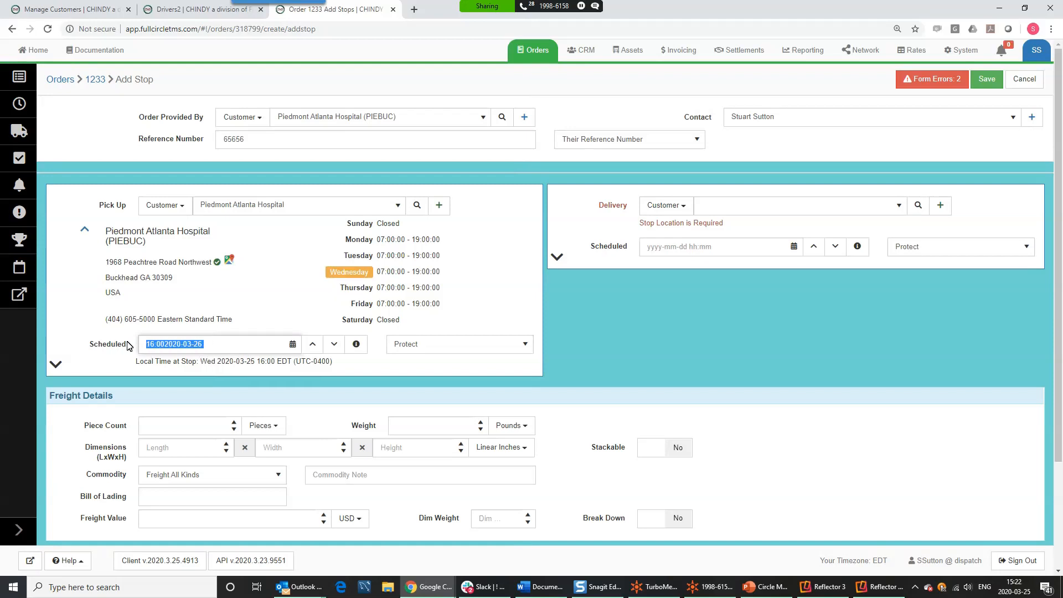
{"action": "type", "text": "x1"}
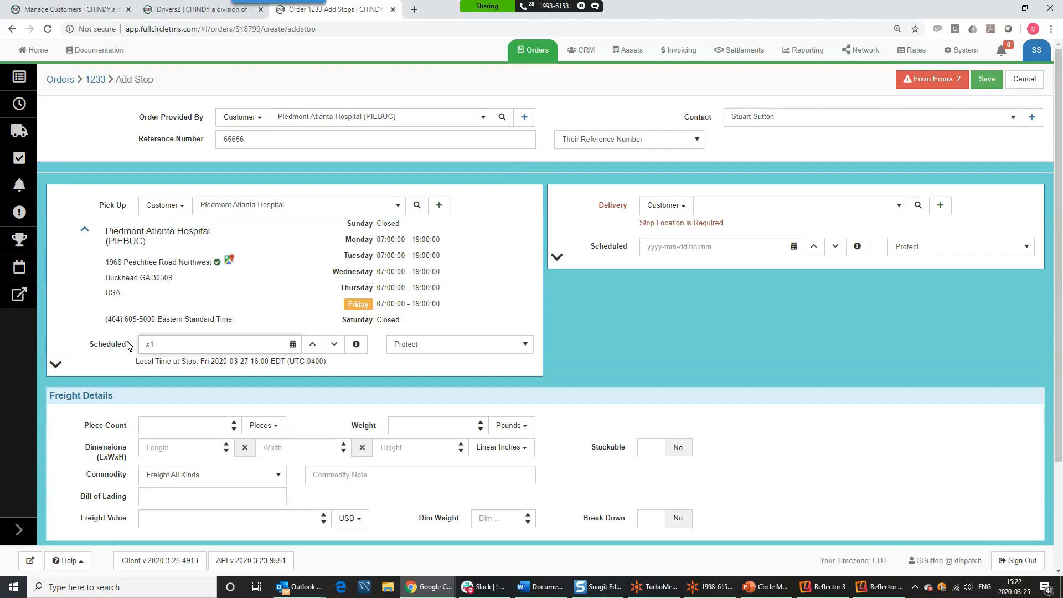
{"action": "key", "text": "Tab"}
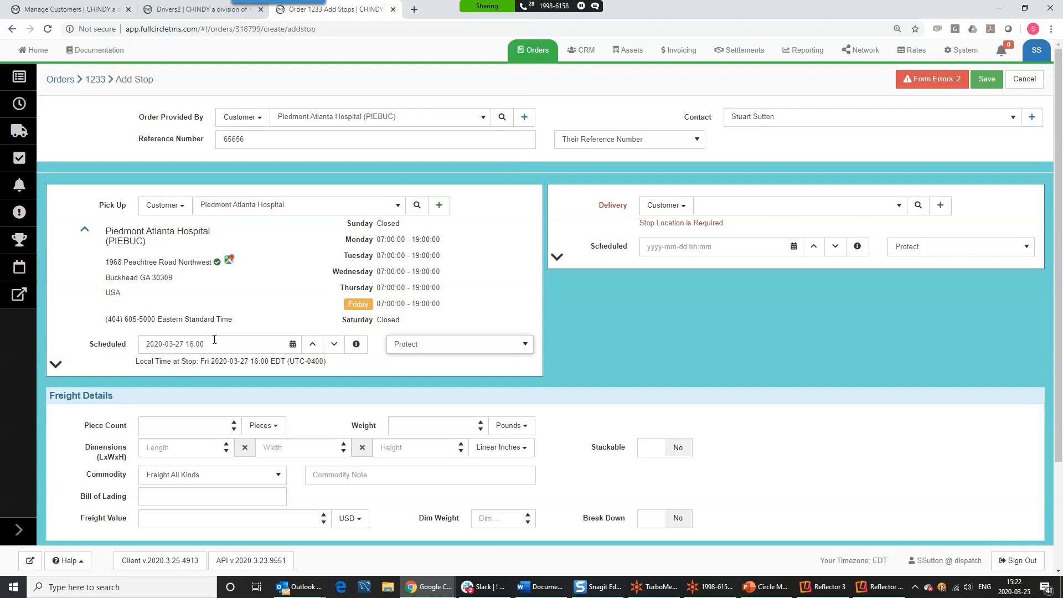
{"action": "left_click_drag", "start_coordinate": [204, 344], "coordinate": [133, 346]}
{"action": "type", "text": "x"}
{"action": "type", "text": " 19"}
{"action": "key", "text": "Tab"}
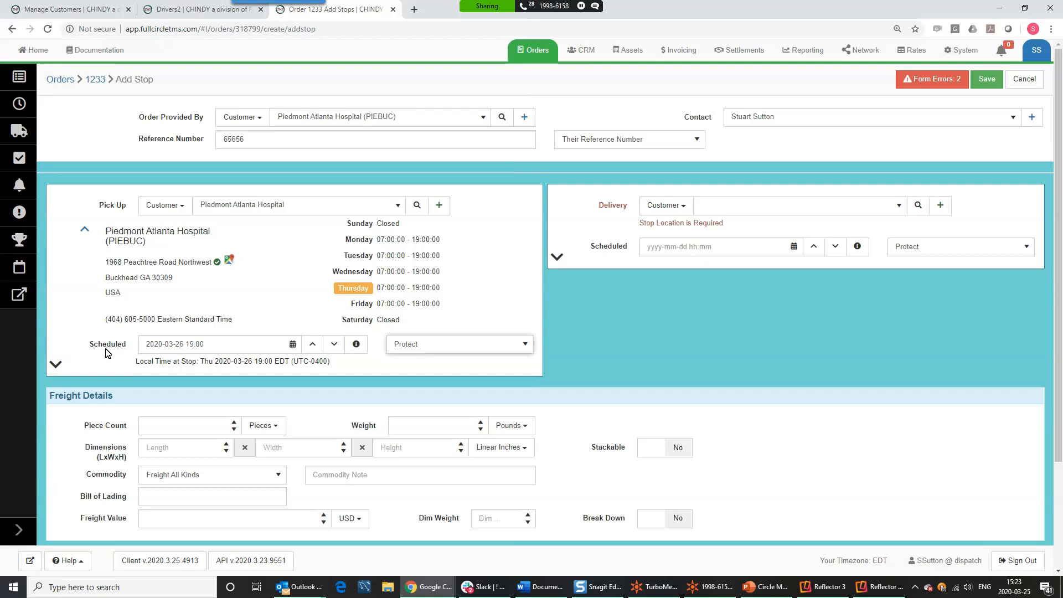
{"action": "left_click", "coordinate": [240, 343]}
{"action": "mouse_move", "coordinate": [112, 347]}
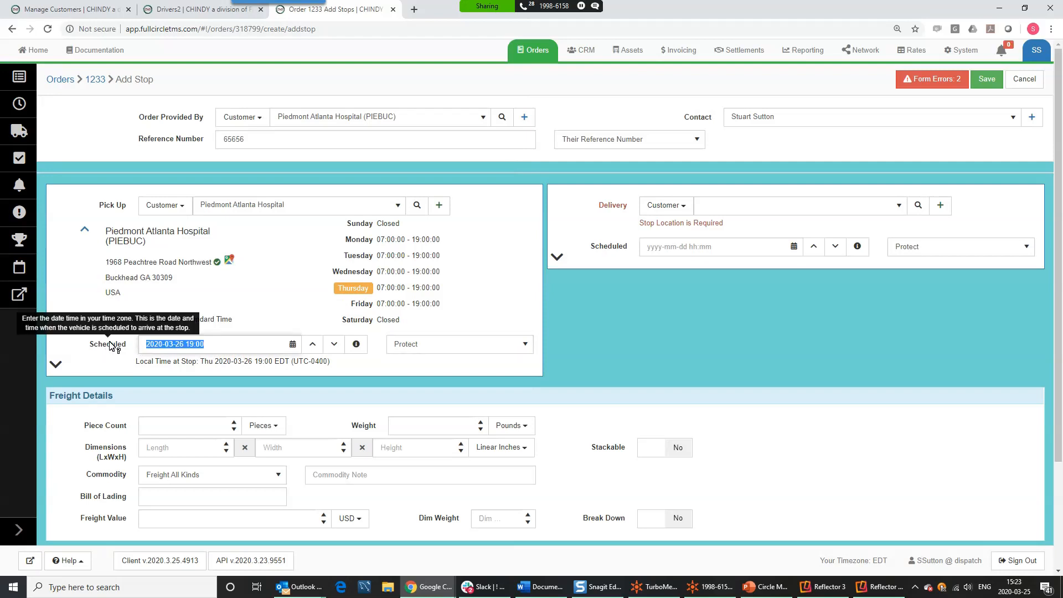
{"action": "type", "text": "m 6"}
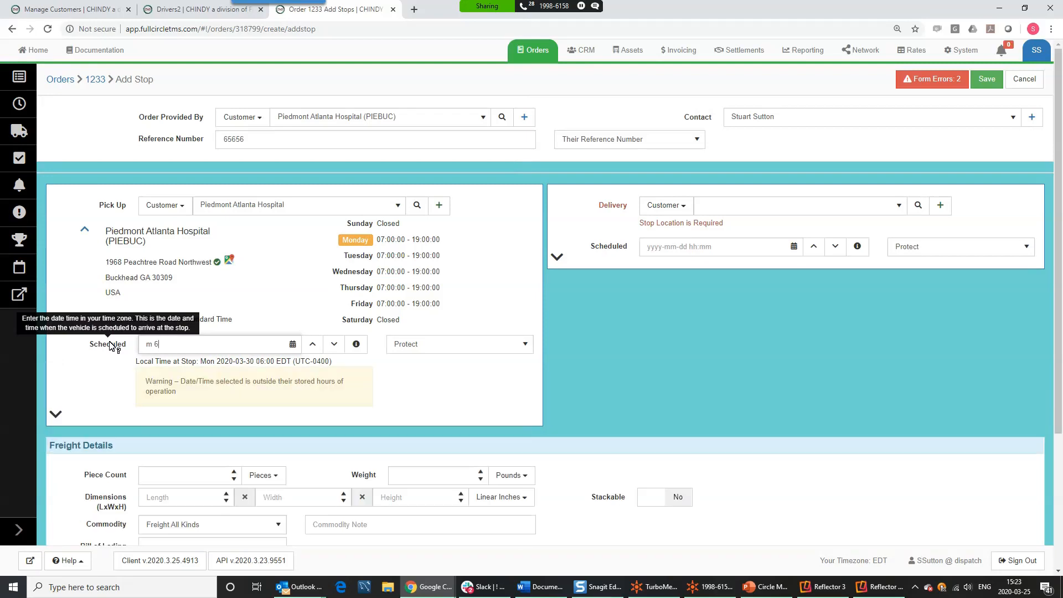
{"action": "key", "text": "Tab"}
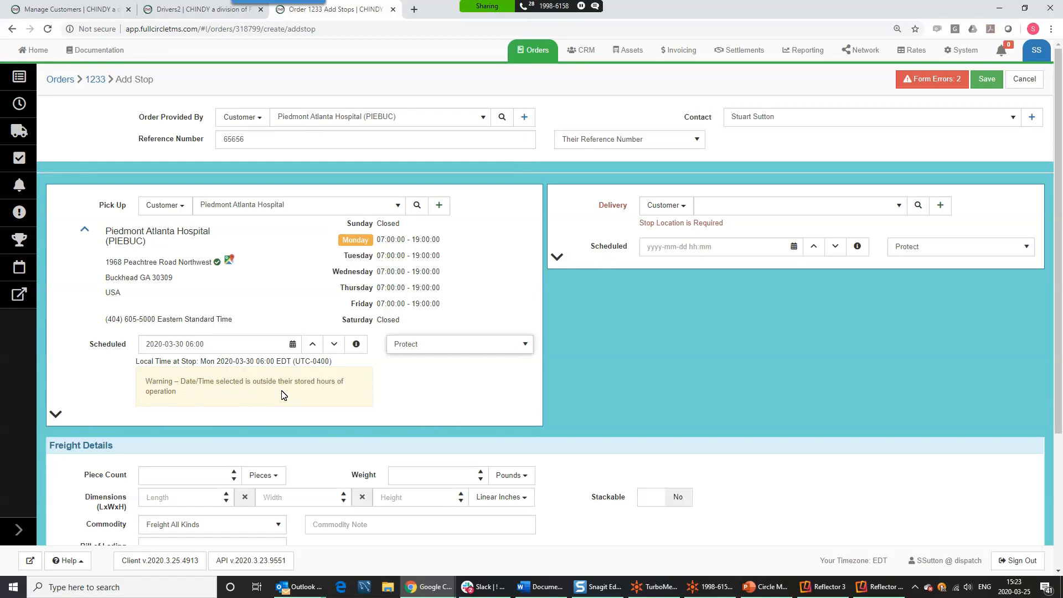
{"action": "left_click", "coordinate": [57, 415]}
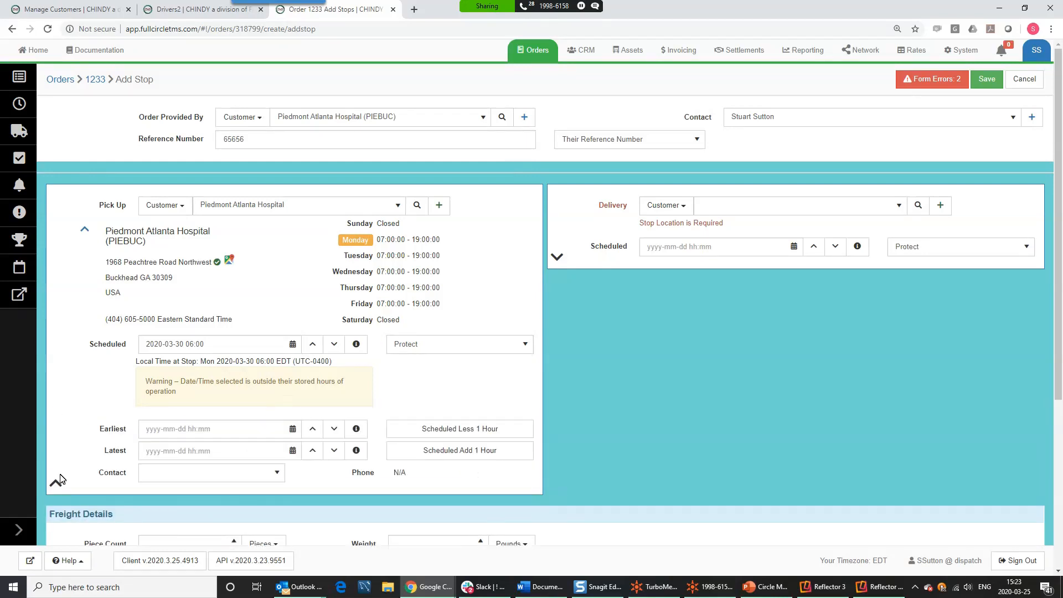
- Set the pickup's earliest and latest times to 05:00 and 07:00
{"action": "left_click", "coordinate": [55, 483]}
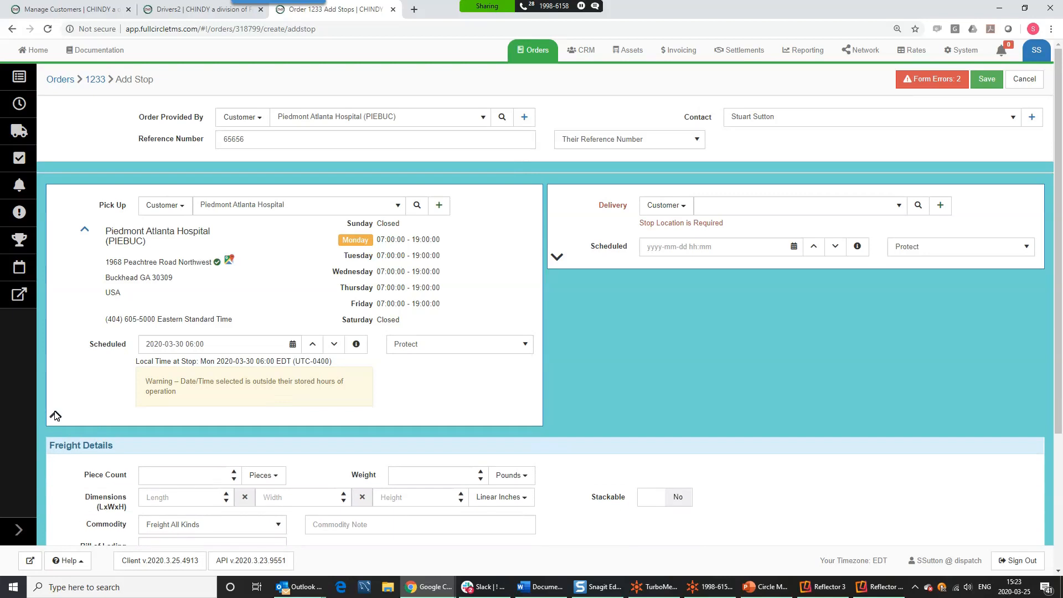
{"action": "left_click", "coordinate": [55, 416]}
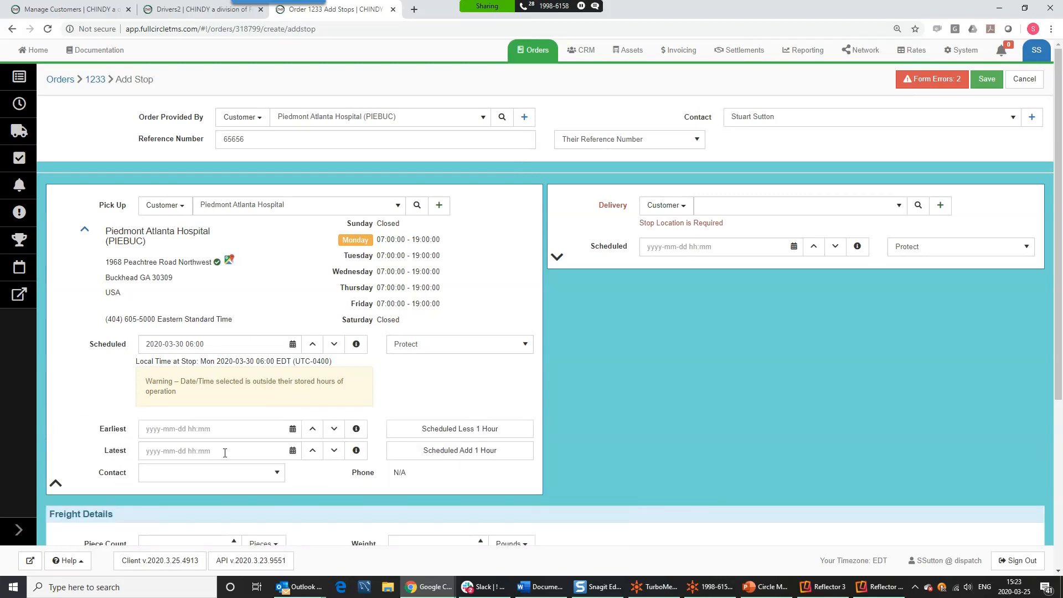
{"action": "left_click", "coordinate": [439, 430]}
{"action": "left_click", "coordinate": [455, 520]}
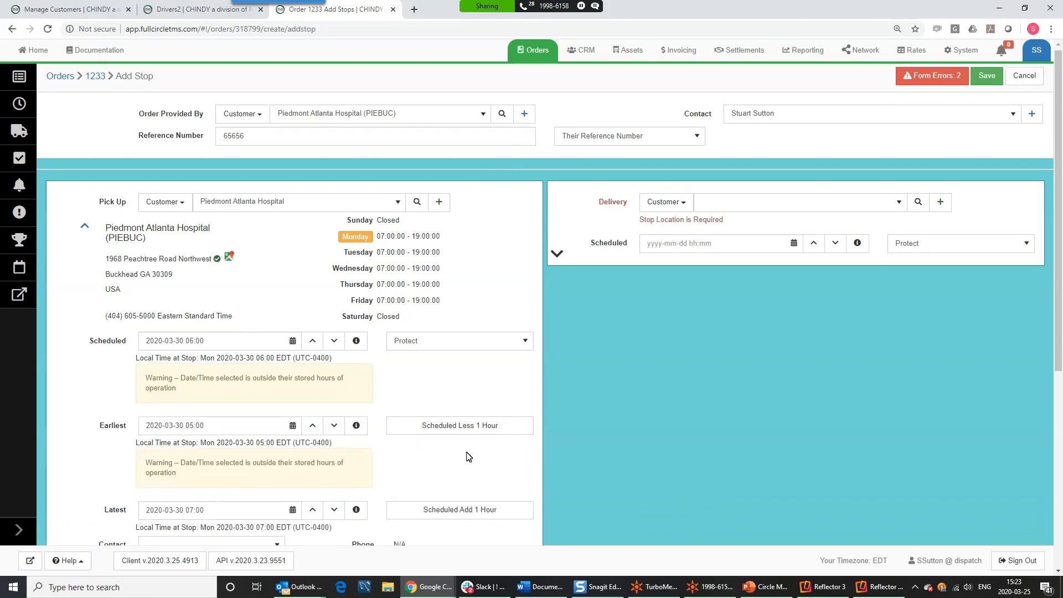
- Assign the hospital contact to the pickup and collapse its detail sections
{"action": "scroll", "coordinate": [465, 456], "scroll_direction": "down", "scroll_amount": 5}
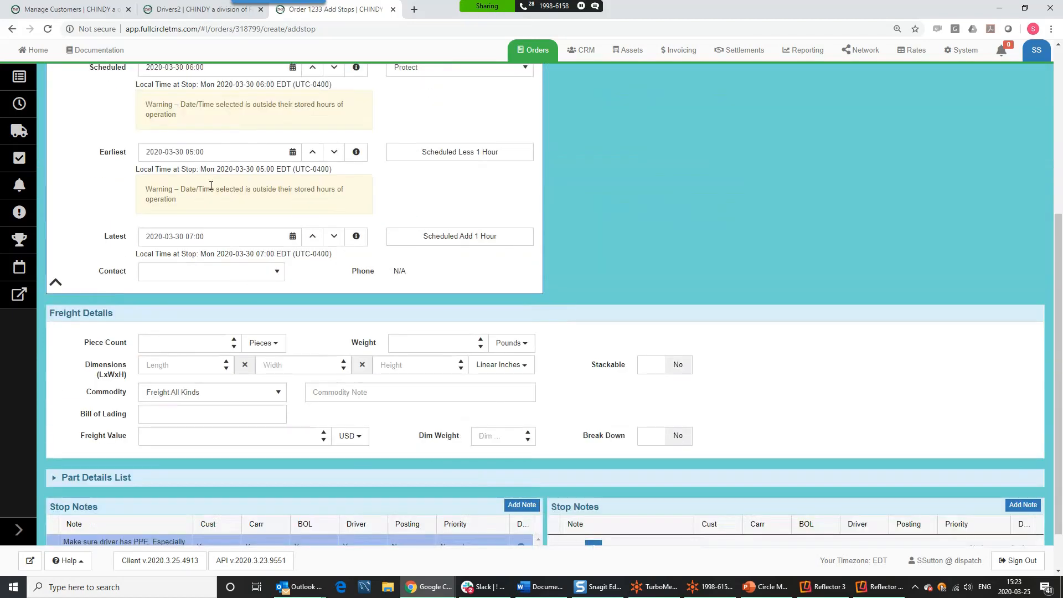
{"action": "left_click", "coordinate": [192, 280]}
{"action": "left_click", "coordinate": [185, 289]}
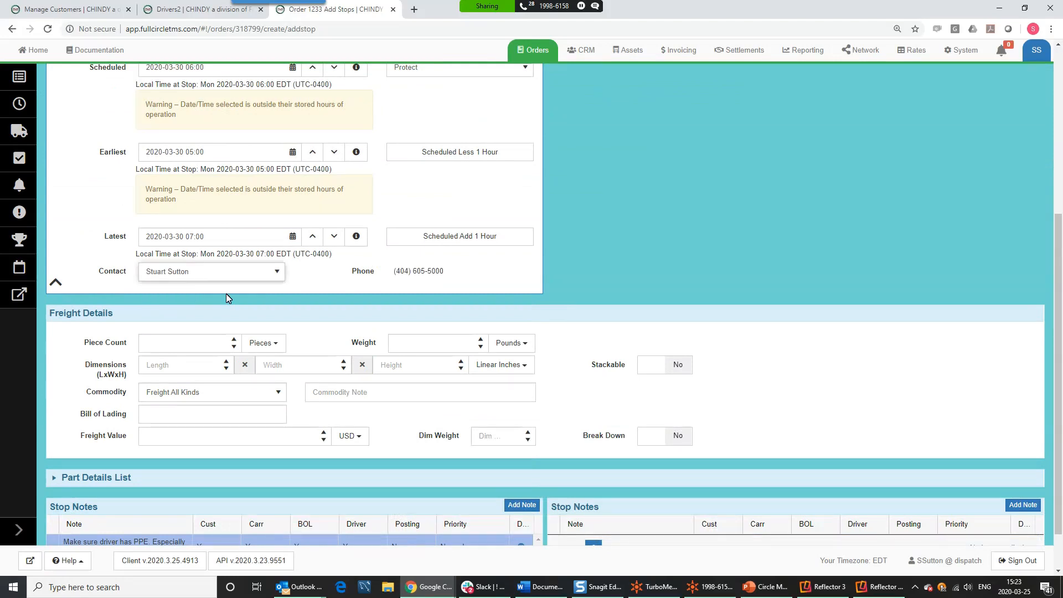
{"action": "scroll", "coordinate": [226, 294], "scroll_direction": "up", "scroll_amount": 5}
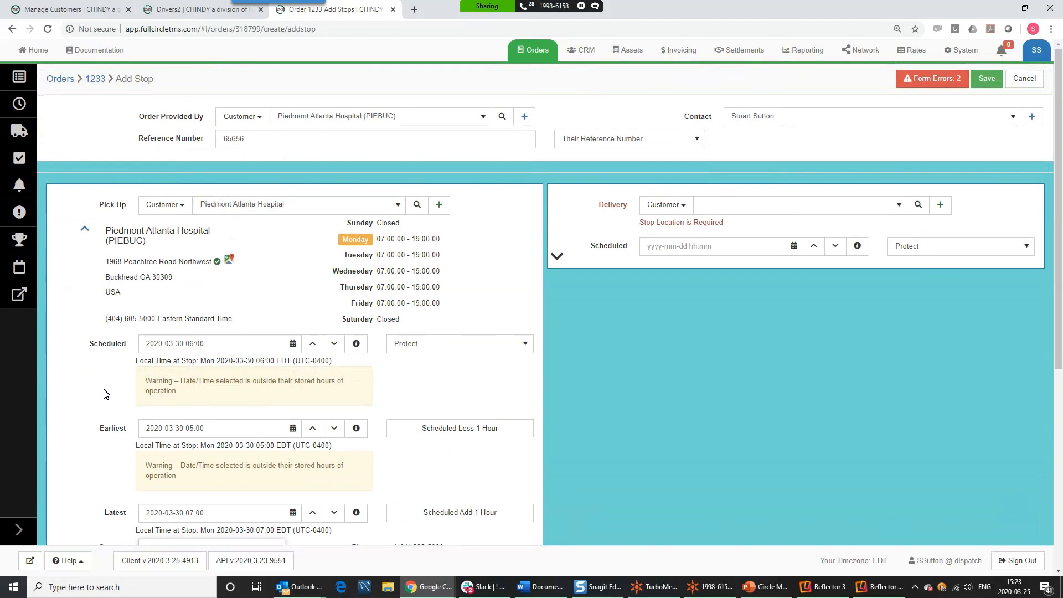
{"action": "scroll", "coordinate": [102, 394], "scroll_direction": "down", "scroll_amount": 4}
{"action": "left_click", "coordinate": [55, 336]}
{"action": "scroll", "coordinate": [177, 267], "scroll_direction": "up", "scroll_amount": 3}
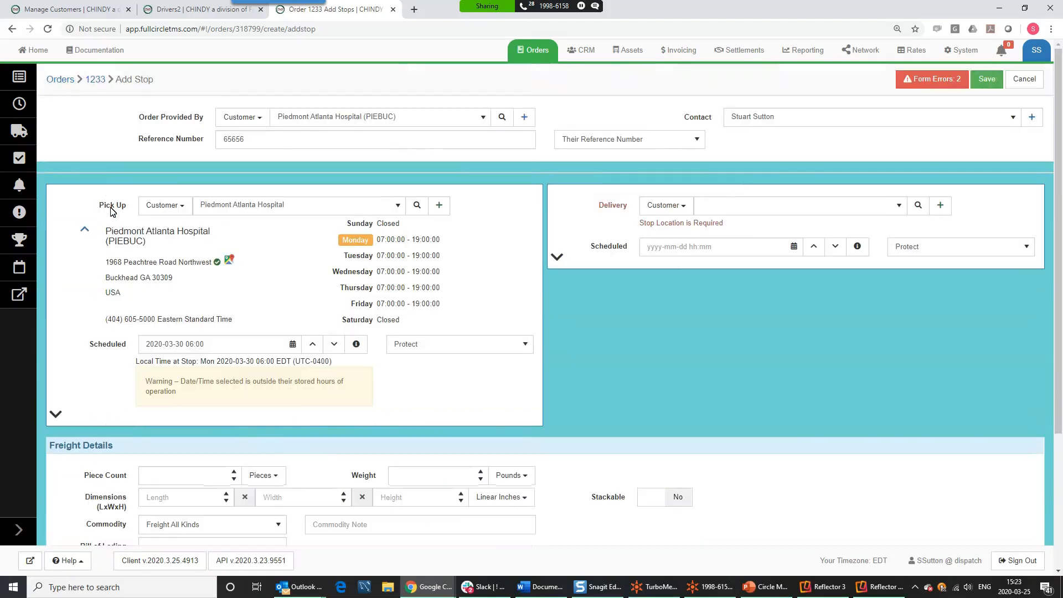
{"action": "left_click", "coordinate": [85, 229]}
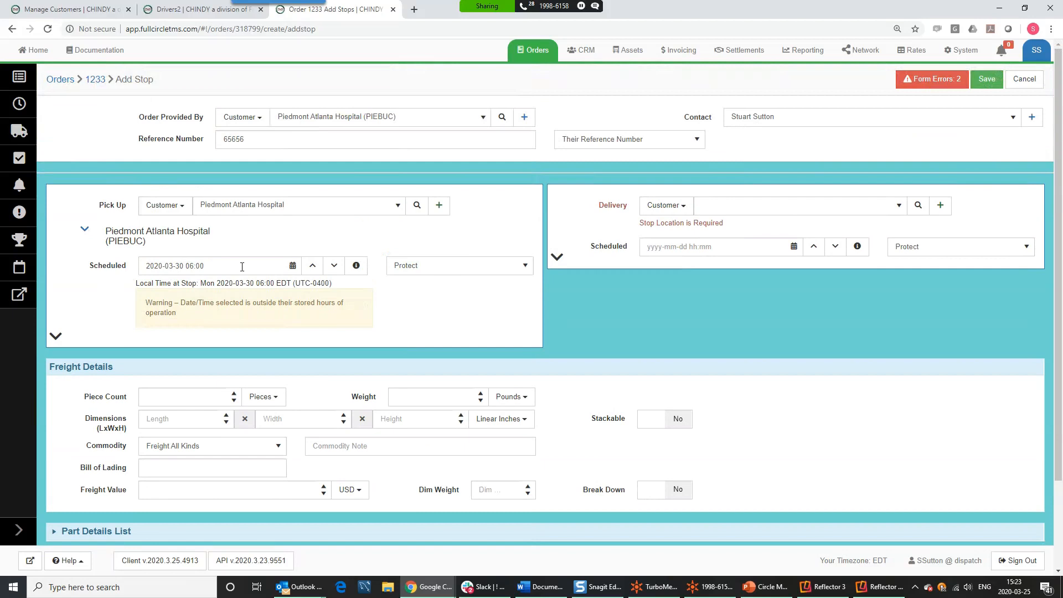
- Set New York Hilton & Towers as the delivery location and check the 892 mi distance
{"action": "left_click", "coordinate": [732, 209]}
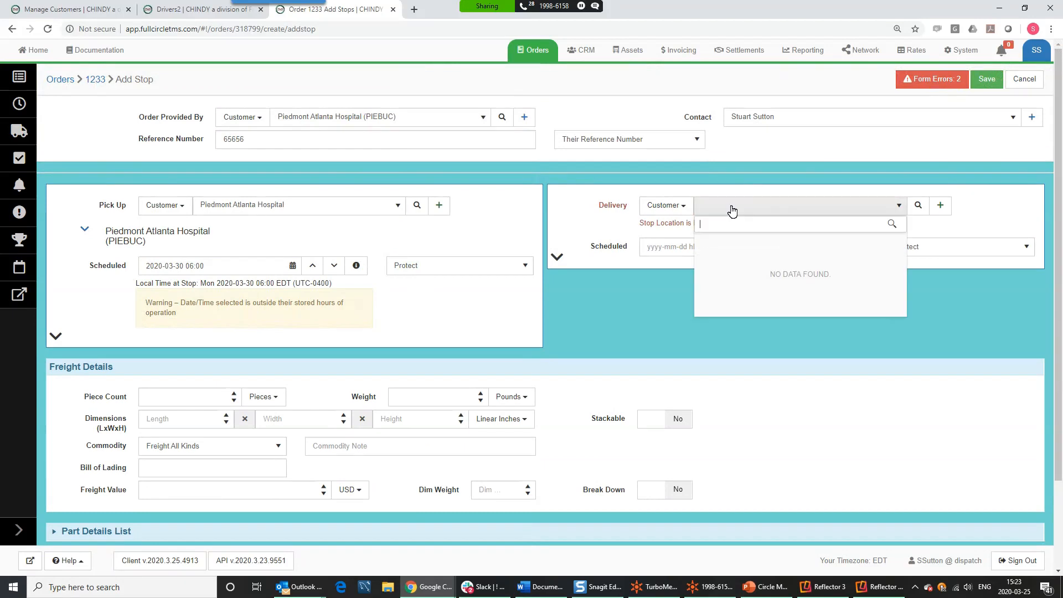
{"action": "type", "text": "new york"}
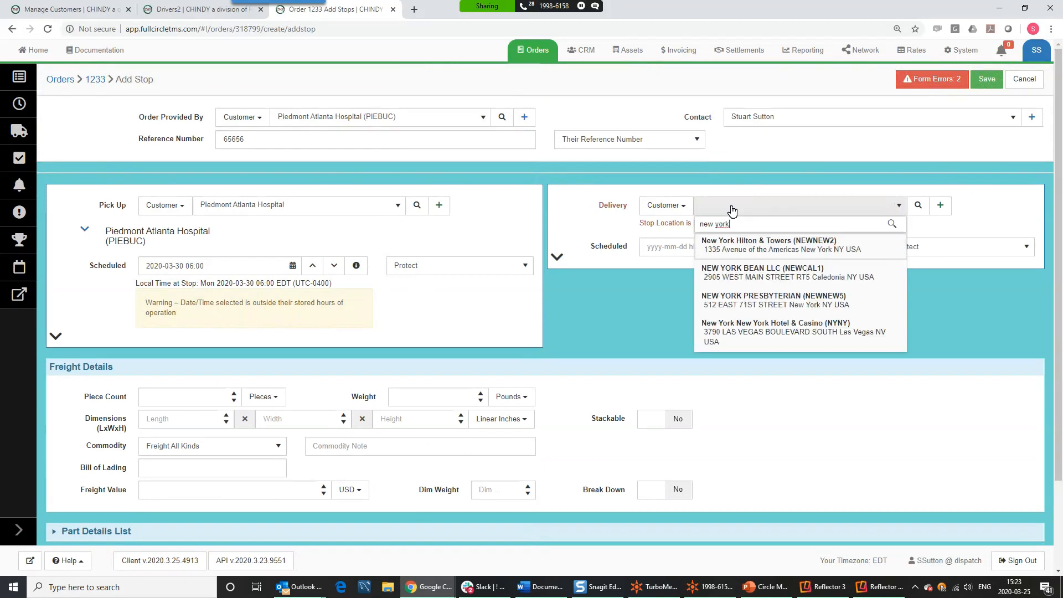
{"action": "left_click", "coordinate": [743, 240]}
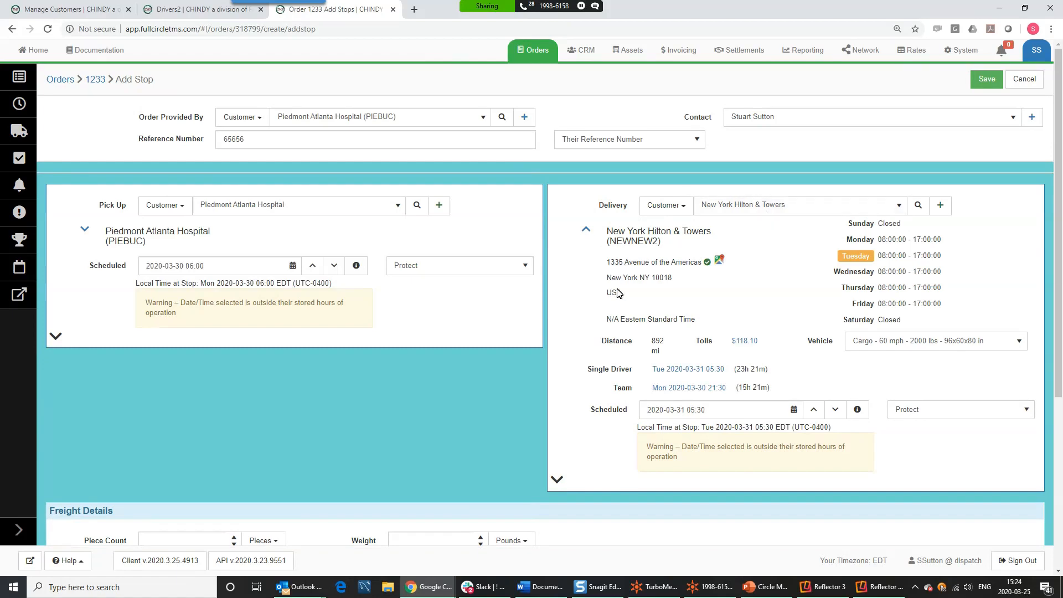
{"action": "mouse_move", "coordinate": [708, 263]}
{"action": "left_click_drag", "start_coordinate": [677, 351], "coordinate": [653, 339]}
{"action": "left_click", "coordinate": [670, 359]}
- Change the vehicle type to Semi - 45 mph
{"action": "mouse_move", "coordinate": [746, 346]}
{"action": "mouse_move", "coordinate": [605, 373]}
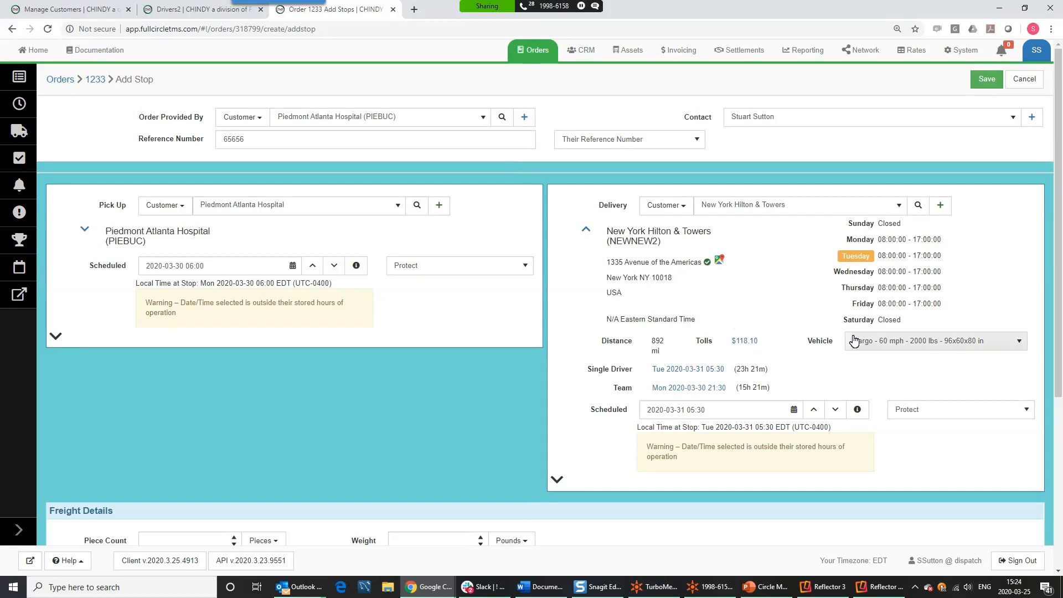
{"action": "left_click", "coordinate": [874, 346]}
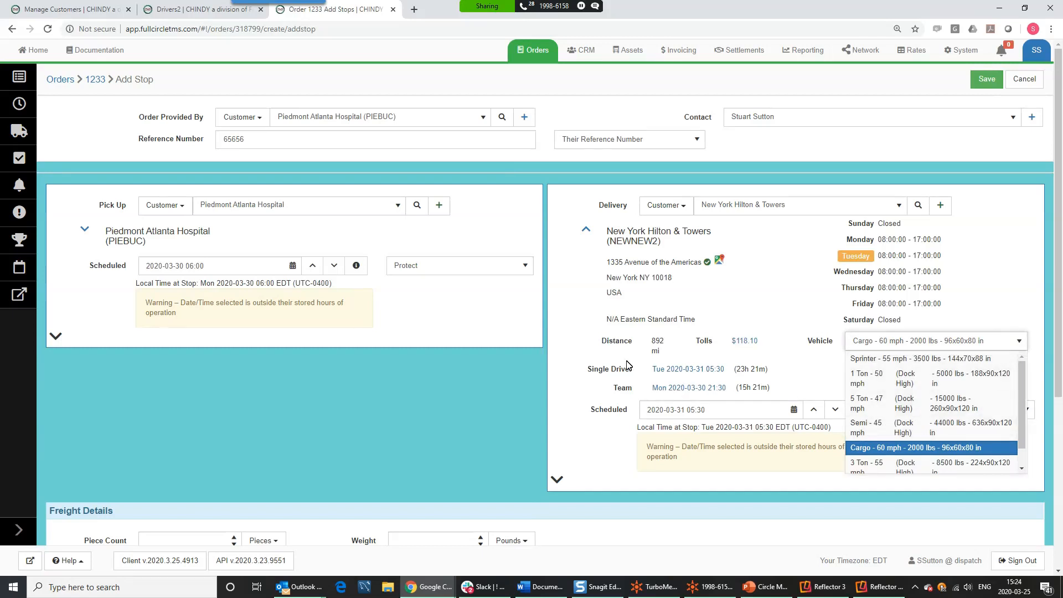
{"action": "left_click", "coordinate": [880, 432]}
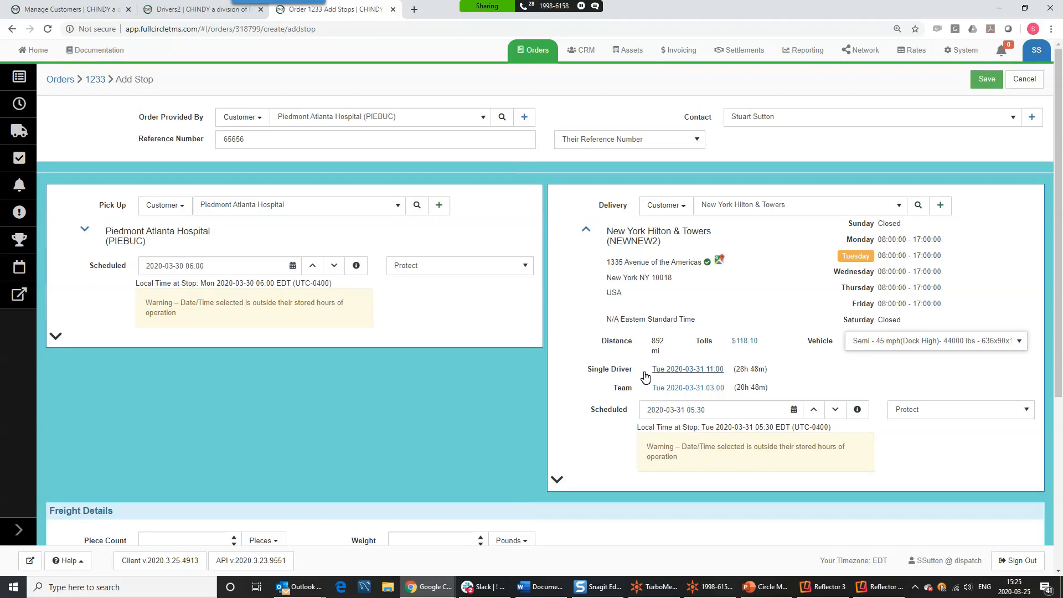
{"action": "left_click", "coordinate": [686, 370]}
{"action": "left_click", "coordinate": [684, 388]}
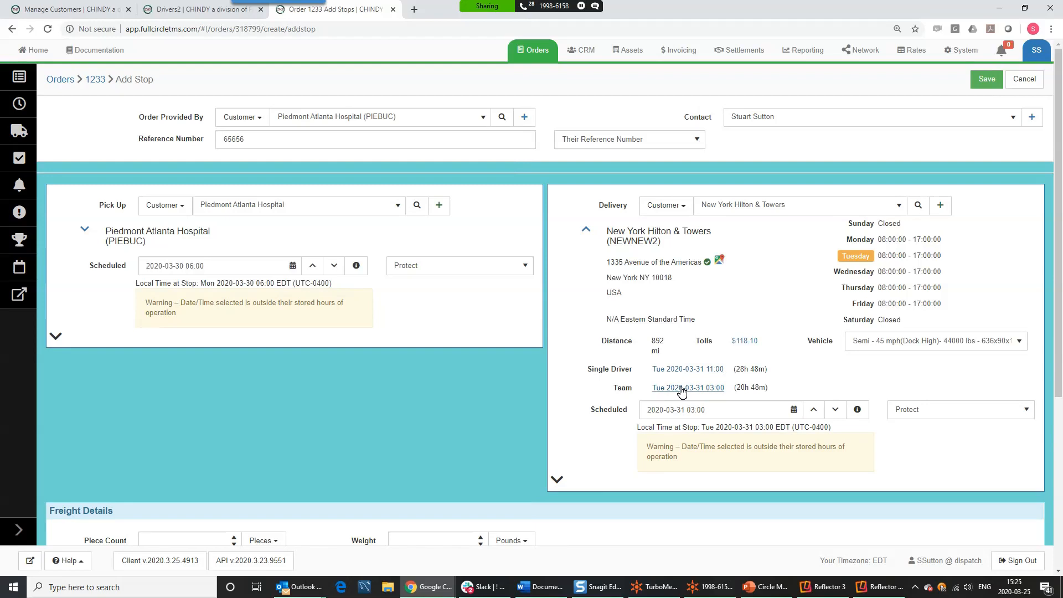
{"action": "left_click", "coordinate": [718, 413]}
{"action": "left_click_drag", "start_coordinate": [718, 413], "coordinate": [637, 411]}
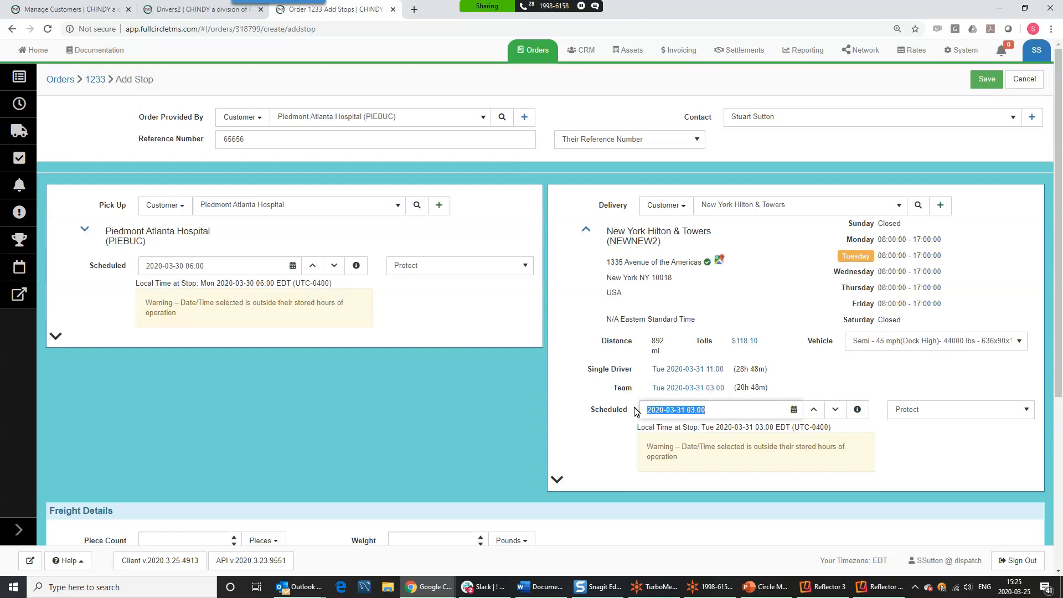
{"action": "type", "text": "4-1"}
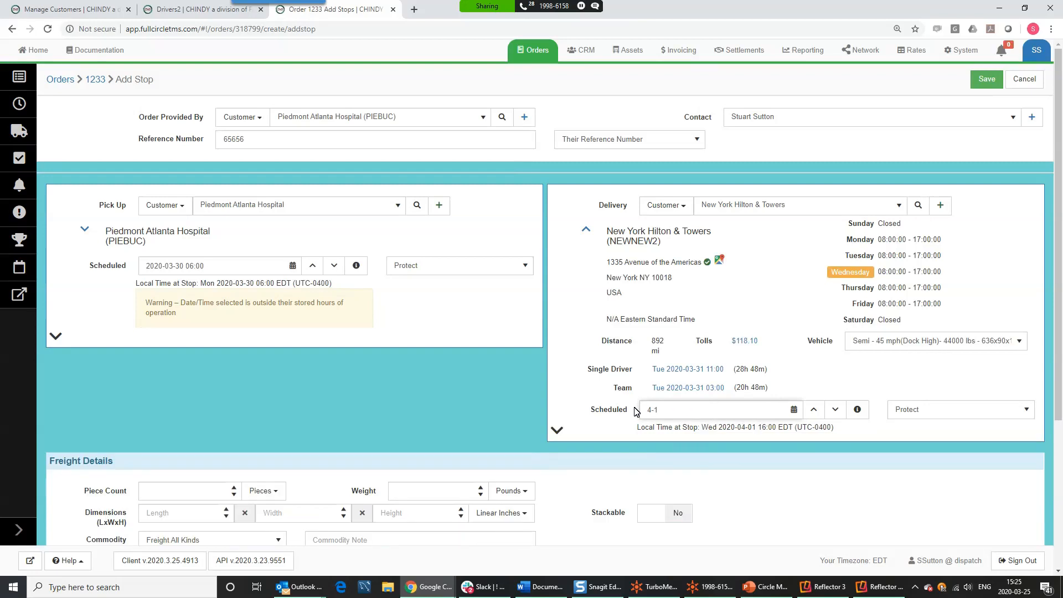
{"action": "type", "text": "-01 05"}
{"action": "key", "text": "Tab"}
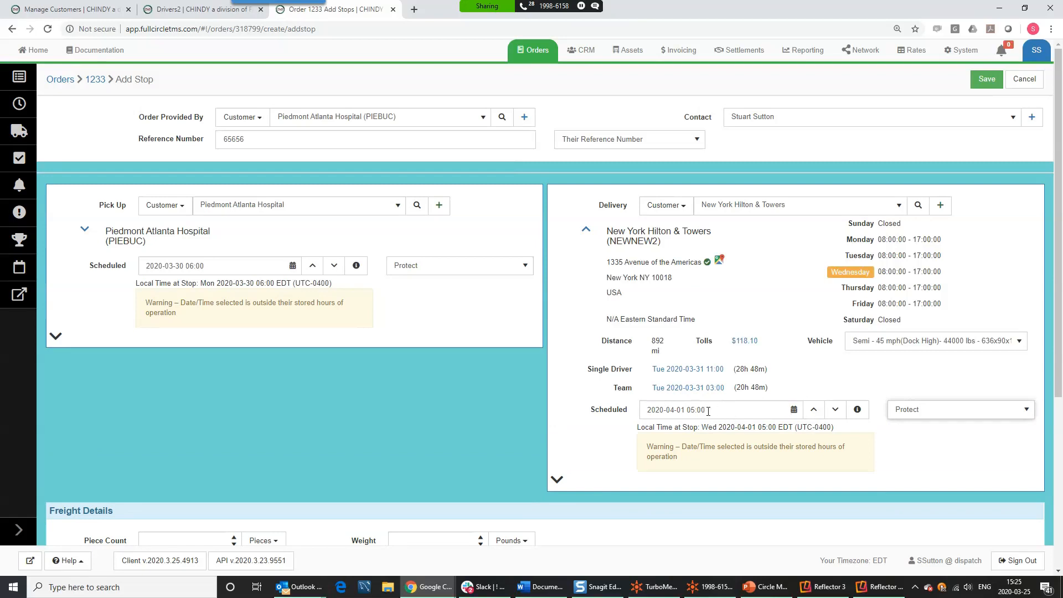
- Adjust the delivery time to 05:30 using the time arrows
{"action": "left_click", "coordinate": [814, 414]}
{"action": "left_click", "coordinate": [814, 415]}
{"action": "left_click", "coordinate": [837, 416]}
{"action": "left_click", "coordinate": [837, 416]}
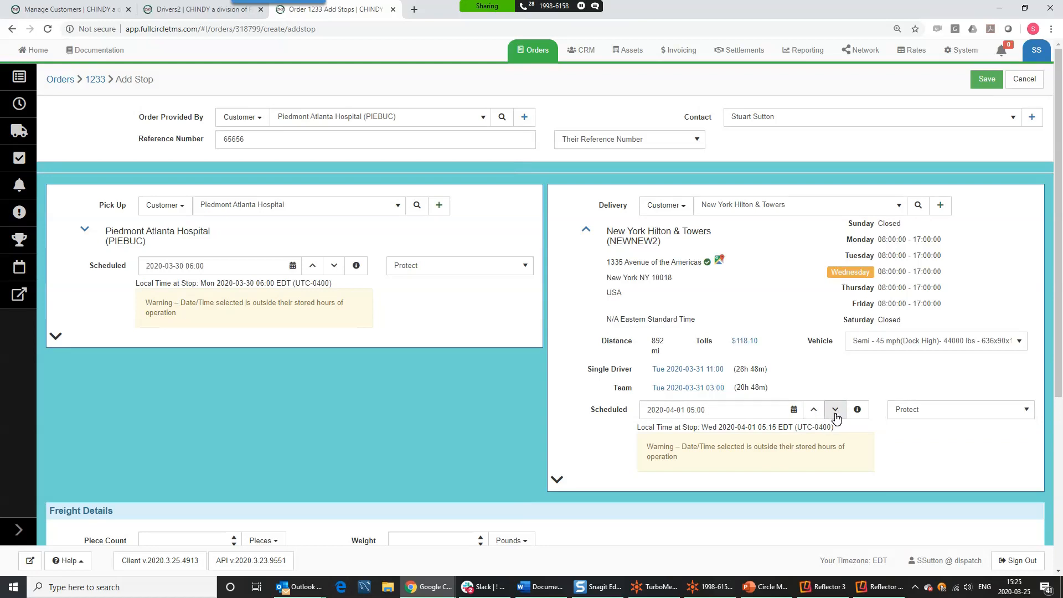
{"action": "left_click", "coordinate": [814, 414]}
{"action": "left_click", "coordinate": [814, 414]}
- Enter freight weight 500 and dimensions 44×44×44 inches, marked stackable
{"action": "scroll", "coordinate": [834, 381], "scroll_direction": "down", "scroll_amount": 3}
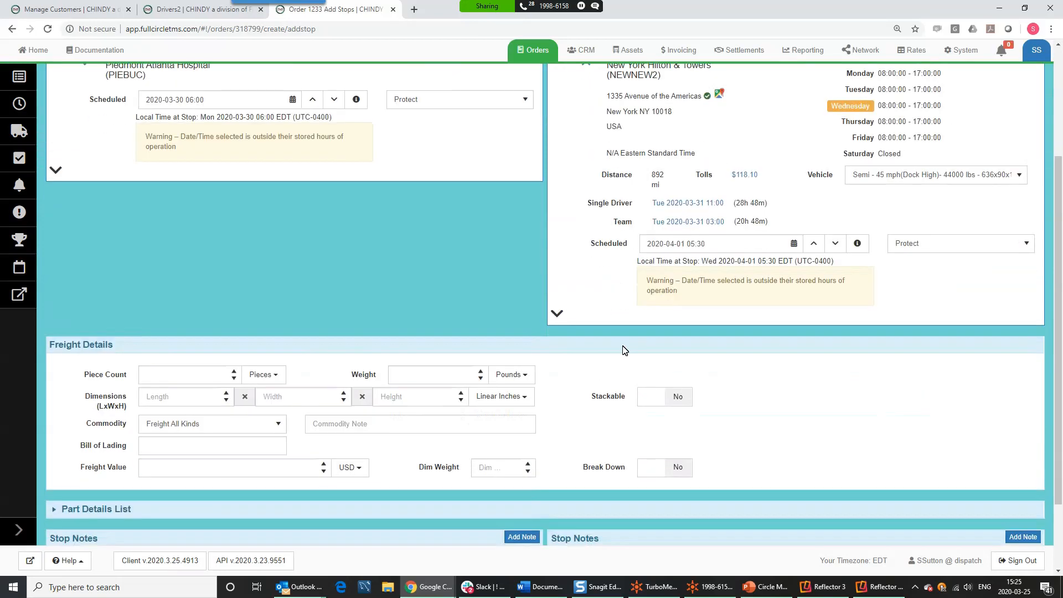
{"action": "left_click", "coordinate": [557, 314]}
{"action": "left_click", "coordinate": [558, 383]}
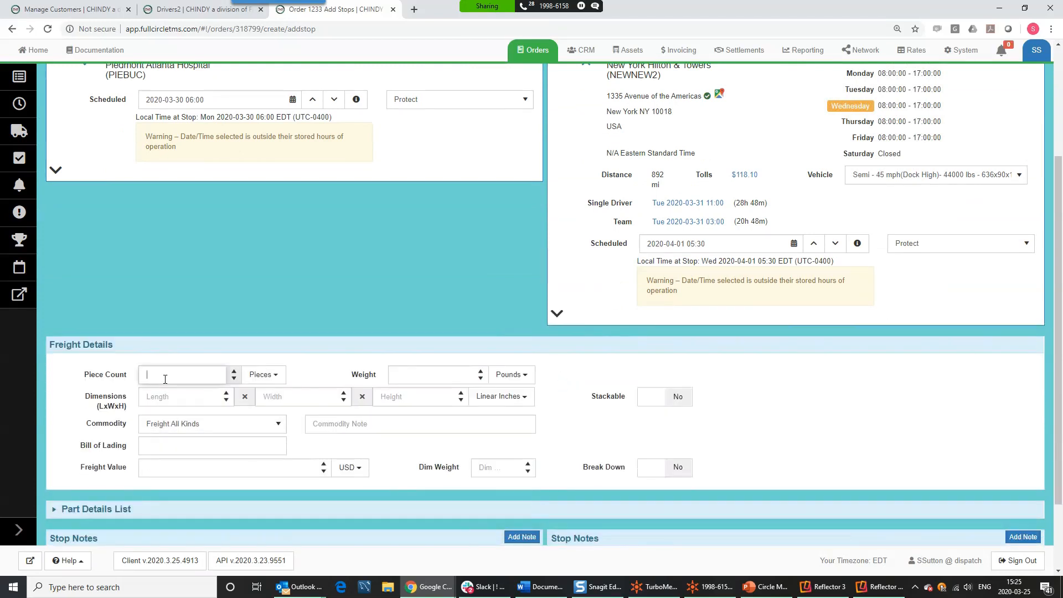
{"action": "left_click", "coordinate": [401, 374]}
{"action": "type", "text": "500"}
{"action": "left_click", "coordinate": [174, 395]}
{"action": "type", "text": "44"}
{"action": "left_click", "coordinate": [294, 397]}
{"action": "type", "text": "44"}
{"action": "left_click", "coordinate": [413, 396]}
{"action": "type", "text": "44"}
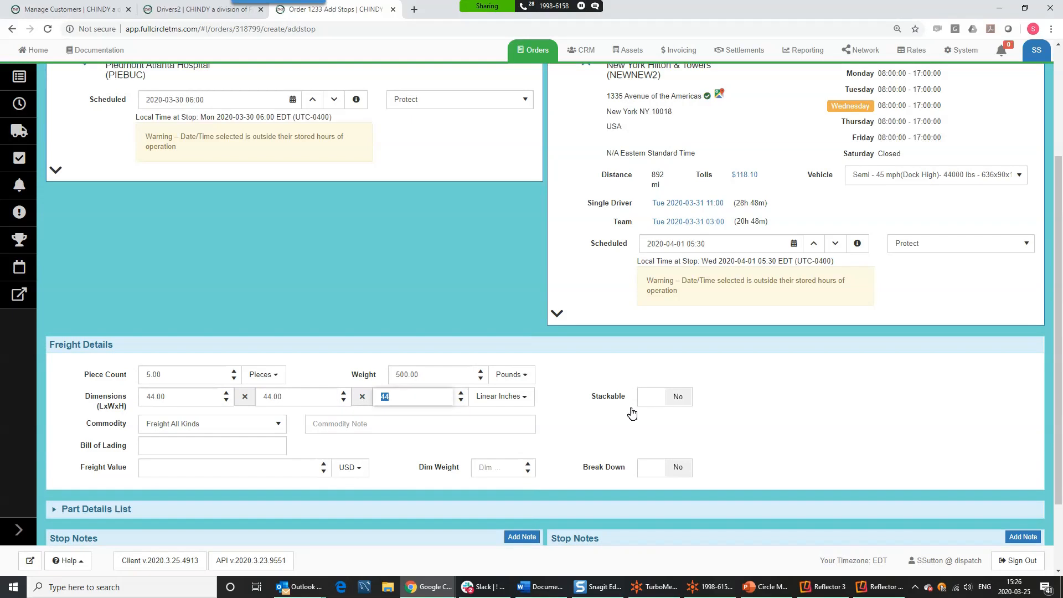
{"action": "left_click", "coordinate": [657, 398]}
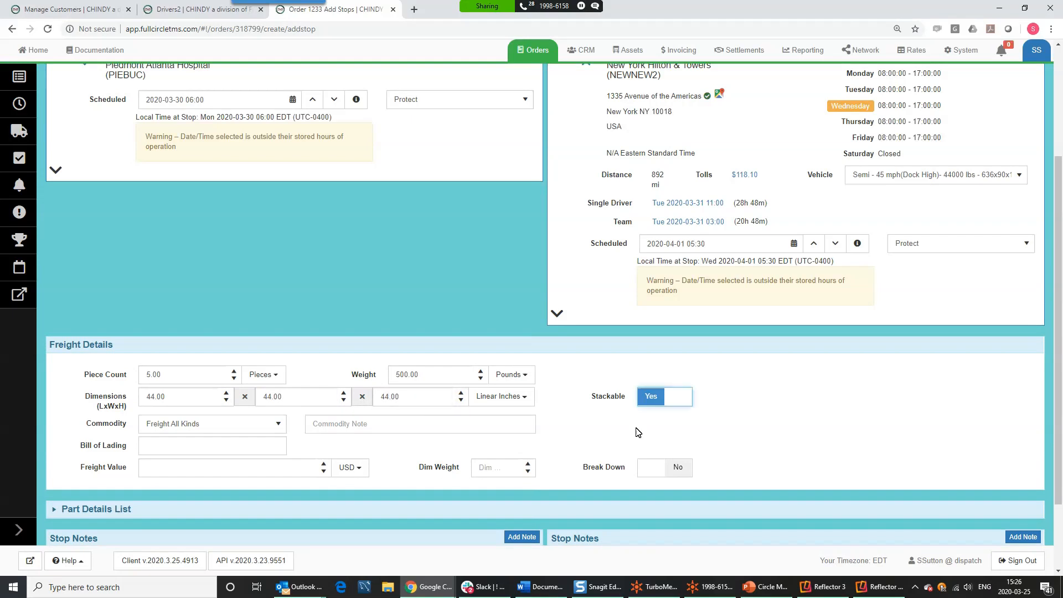
- Set the commodity to Pharmaceuticals with the note 'face mask'
{"action": "left_click", "coordinate": [163, 428]}
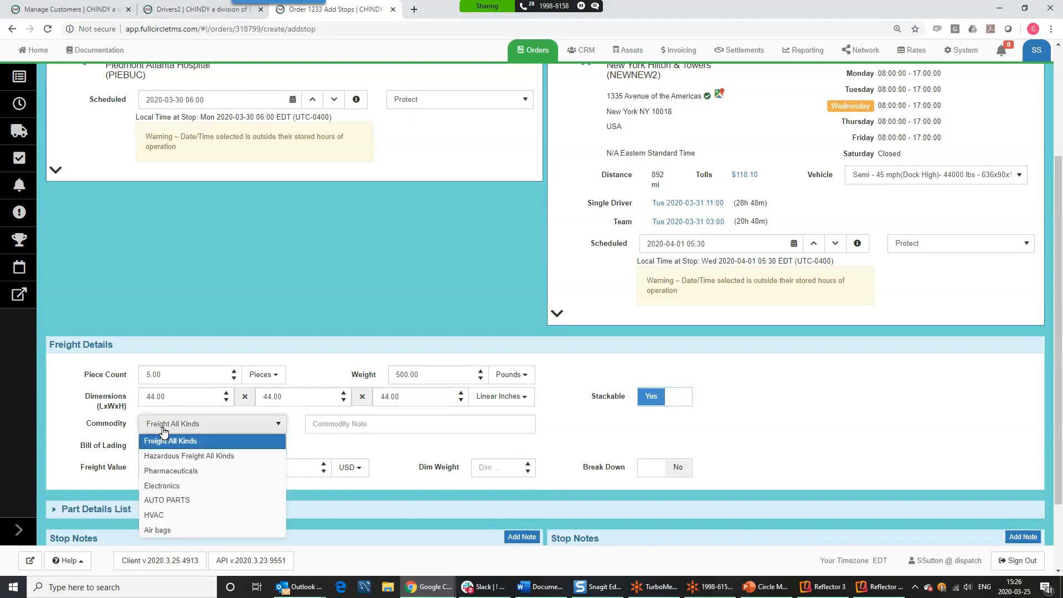
{"action": "left_click", "coordinate": [169, 471]}
{"action": "left_click", "coordinate": [347, 424]}
{"action": "type", "text": "face masks"}
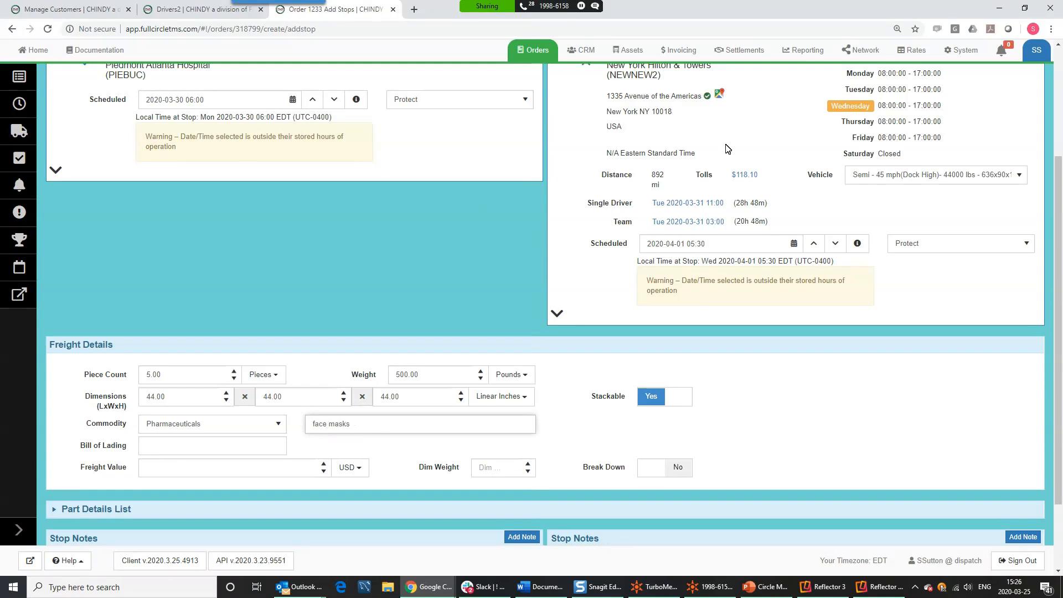
- Enter bill of lading number 1231231 and review the Add Stop page
{"action": "scroll", "coordinate": [363, 319], "scroll_direction": "down", "scroll_amount": 2}
{"action": "left_click", "coordinate": [170, 356]}
{"action": "type", "text": "oaiudofuiao"}
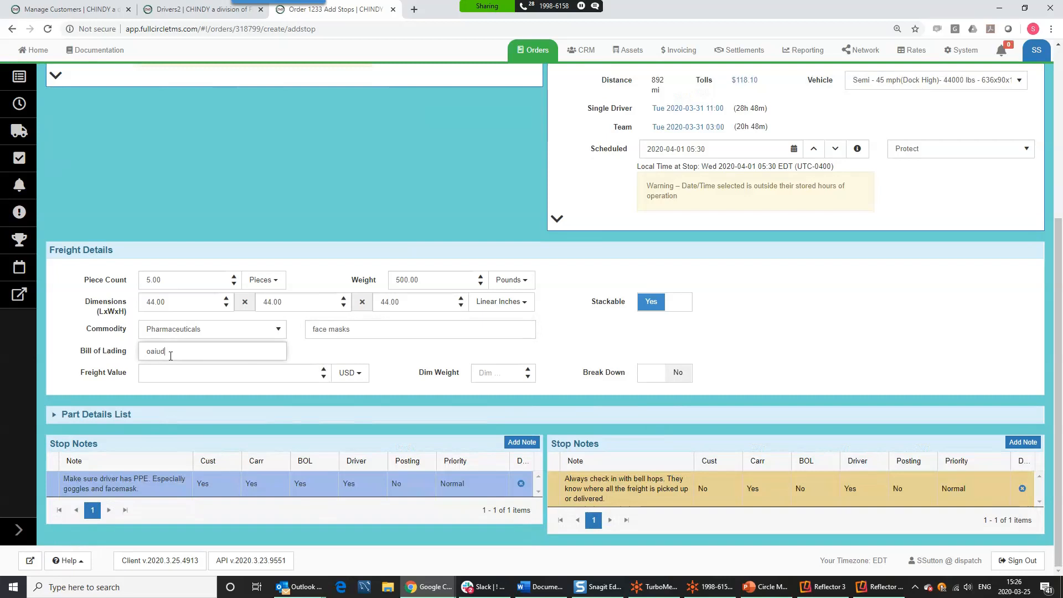
{"action": "double_click", "coordinate": [162, 360]}
{"action": "type", "text": "1231231"}
{"action": "scroll", "coordinate": [703, 244], "scroll_direction": "up", "scroll_amount": 5}
{"action": "scroll", "coordinate": [714, 233], "scroll_direction": "down", "scroll_amount": 5}
{"action": "scroll", "coordinate": [852, 428], "scroll_direction": "up", "scroll_amount": 5}
{"action": "scroll", "coordinate": [848, 423], "scroll_direction": "down", "scroll_amount": 5}
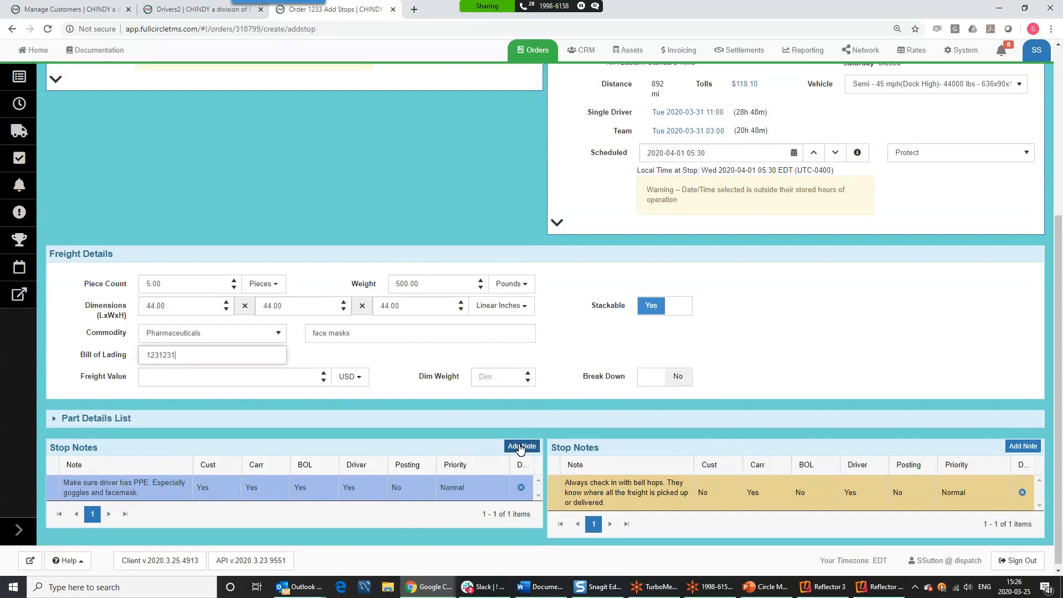
{"action": "scroll", "coordinate": [520, 448], "scroll_direction": "up", "scroll_amount": 5}
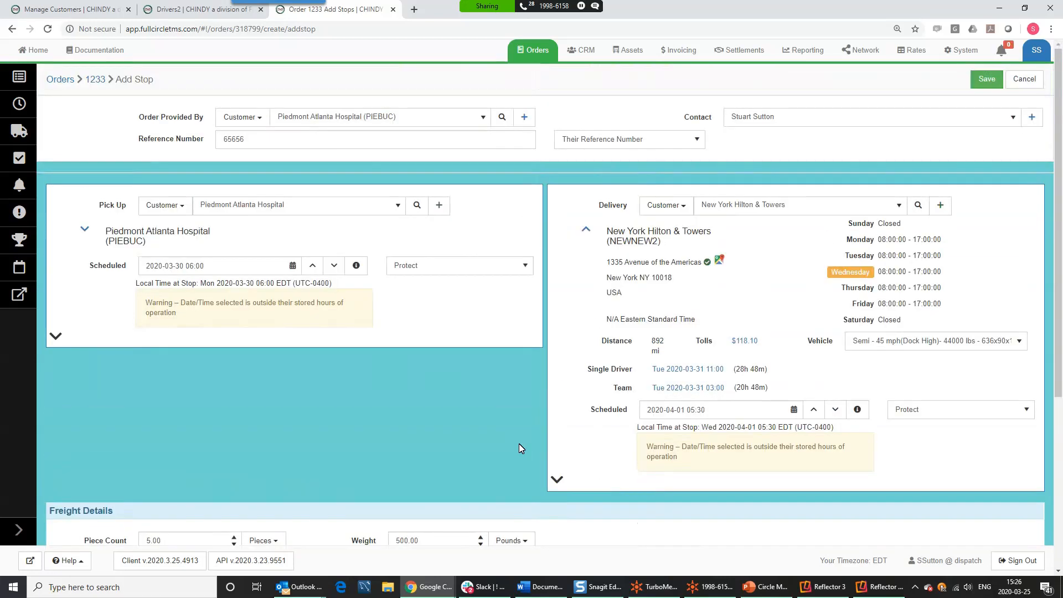
- Save the stops, then inspect the $118.10 toll breakdown, including New Jersey Turnpike and George Washington Bridge
{"action": "left_click", "coordinate": [987, 80]}
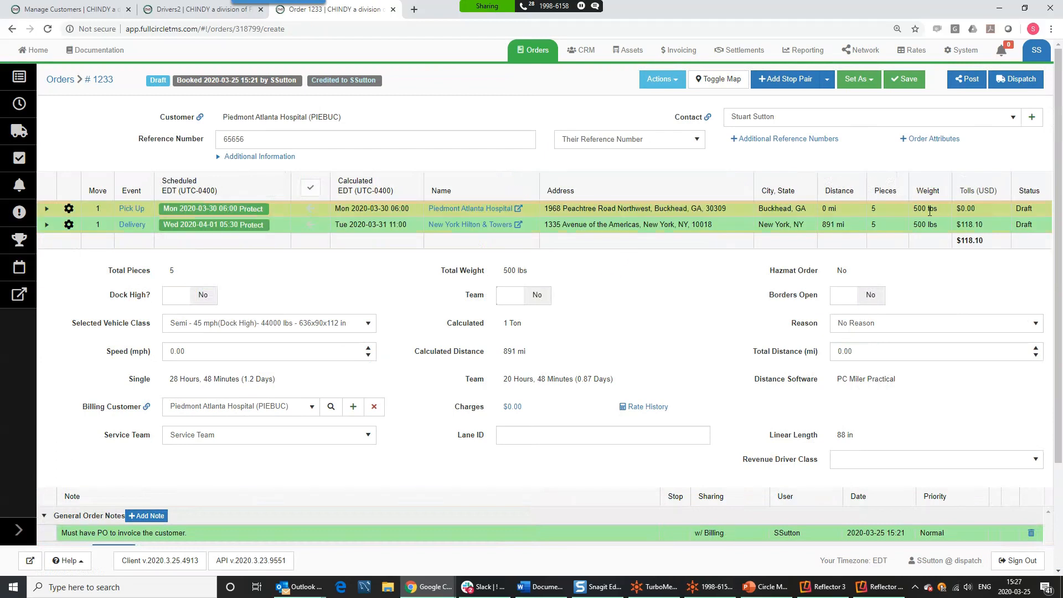
{"action": "left_click", "coordinate": [980, 193]}
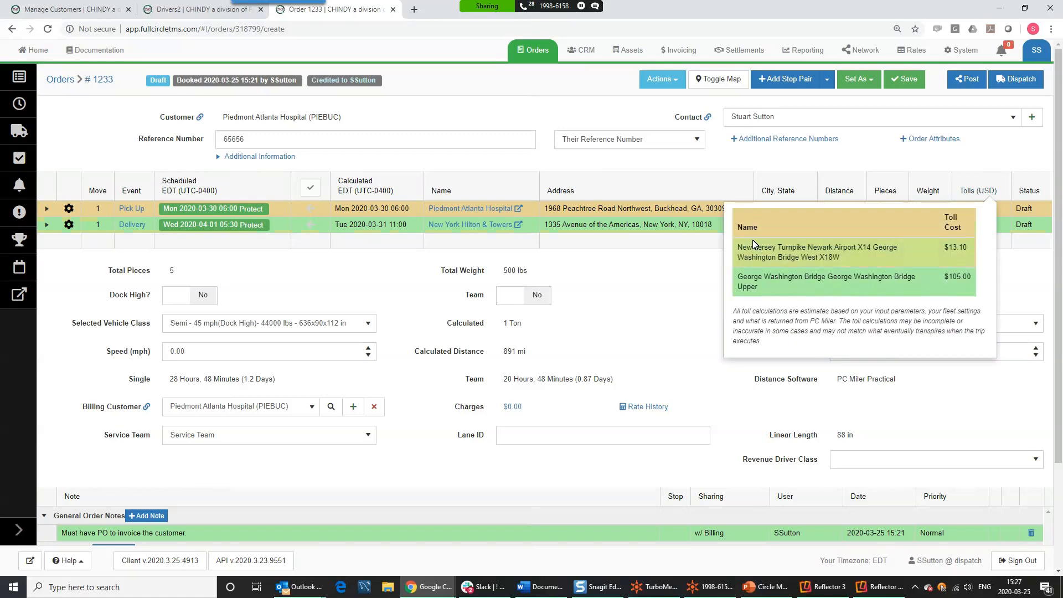
{"action": "left_click_drag", "start_coordinate": [740, 246], "coordinate": [799, 249]}
{"action": "left_click_drag", "start_coordinate": [755, 277], "coordinate": [833, 276]}
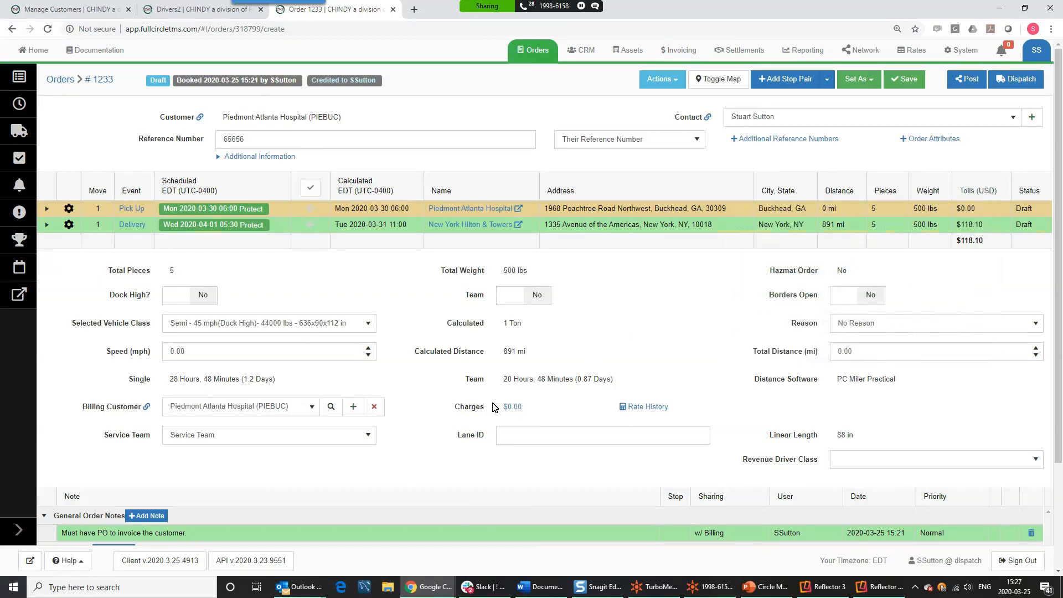
- Apply a $2.00 per-mile line haul rate, totalling $1,872.00, and save the order rates
{"action": "left_click", "coordinate": [512, 408]}
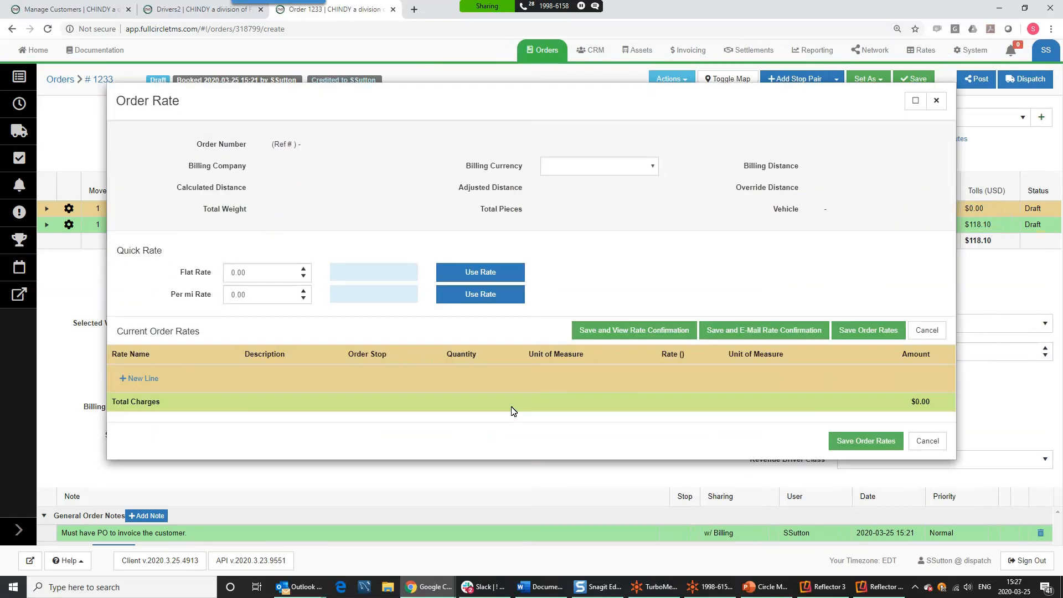
{"action": "left_click", "coordinate": [257, 315]}
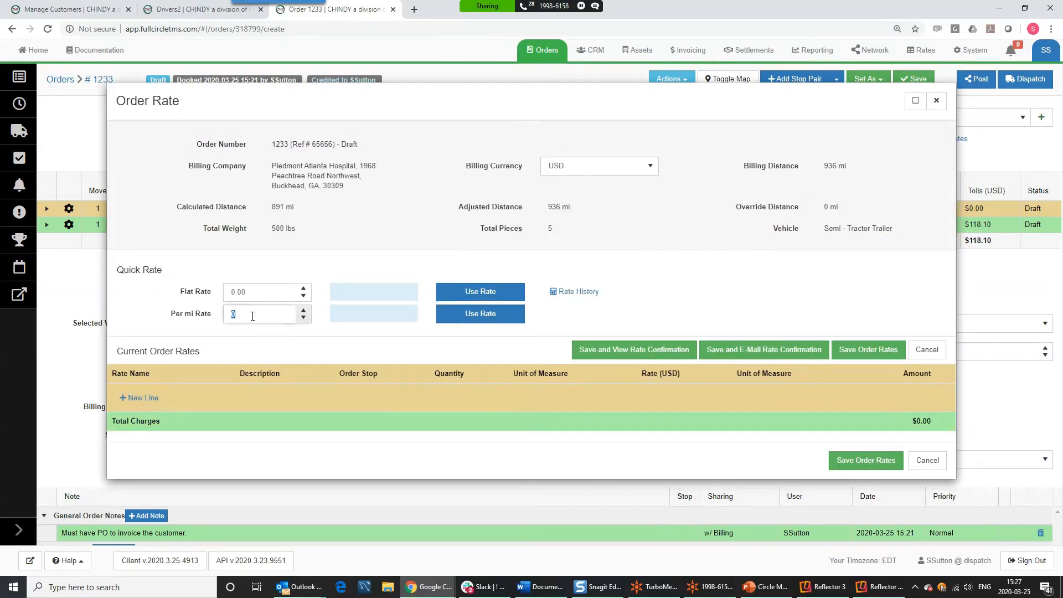
{"action": "type", "text": "2"}
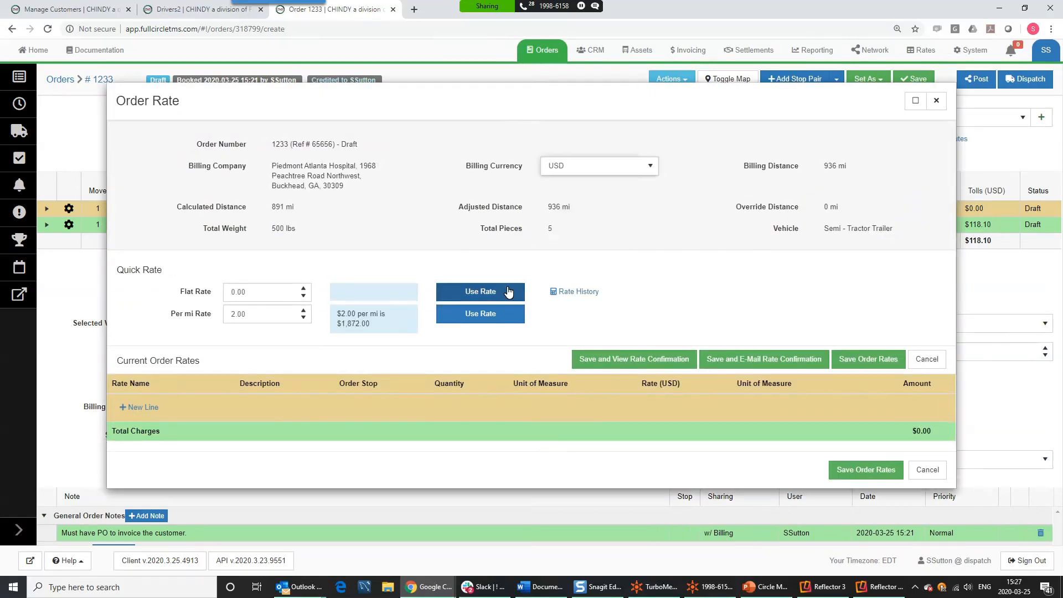
{"action": "left_click", "coordinate": [484, 317]}
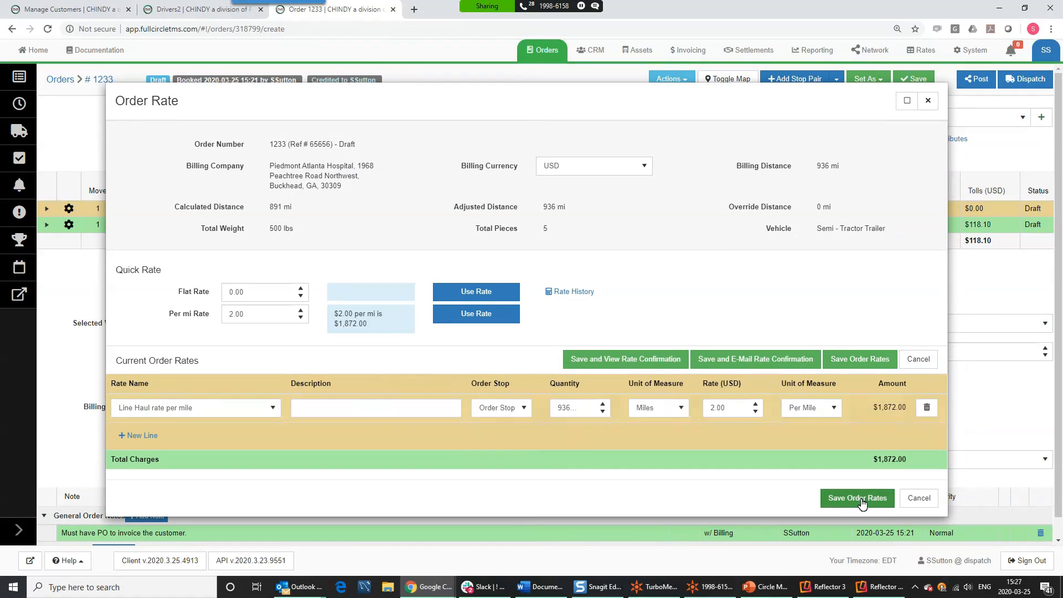
{"action": "left_click", "coordinate": [859, 498]}
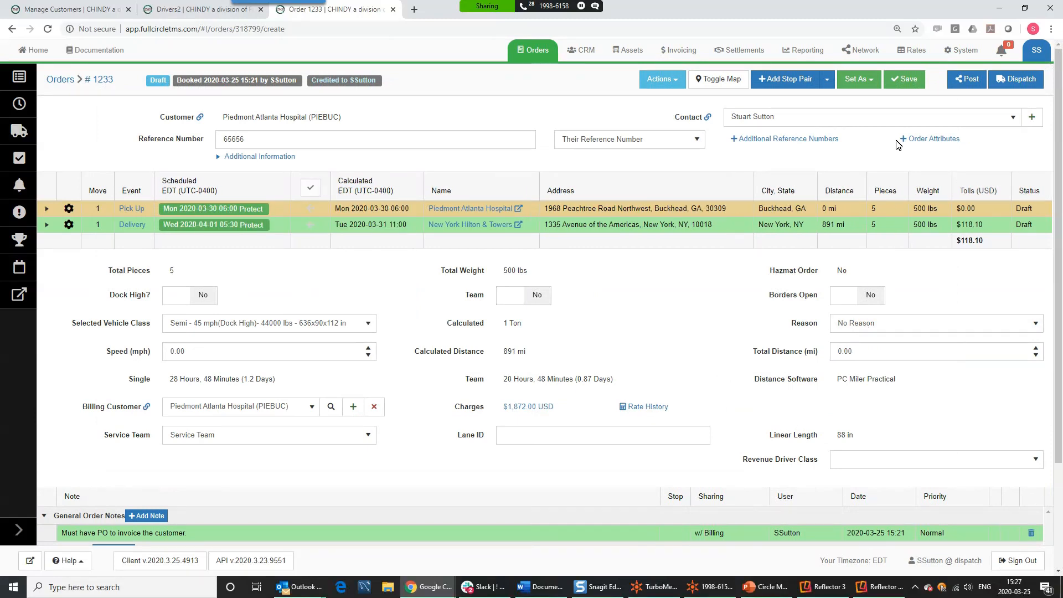
{"action": "left_click", "coordinate": [925, 143]}
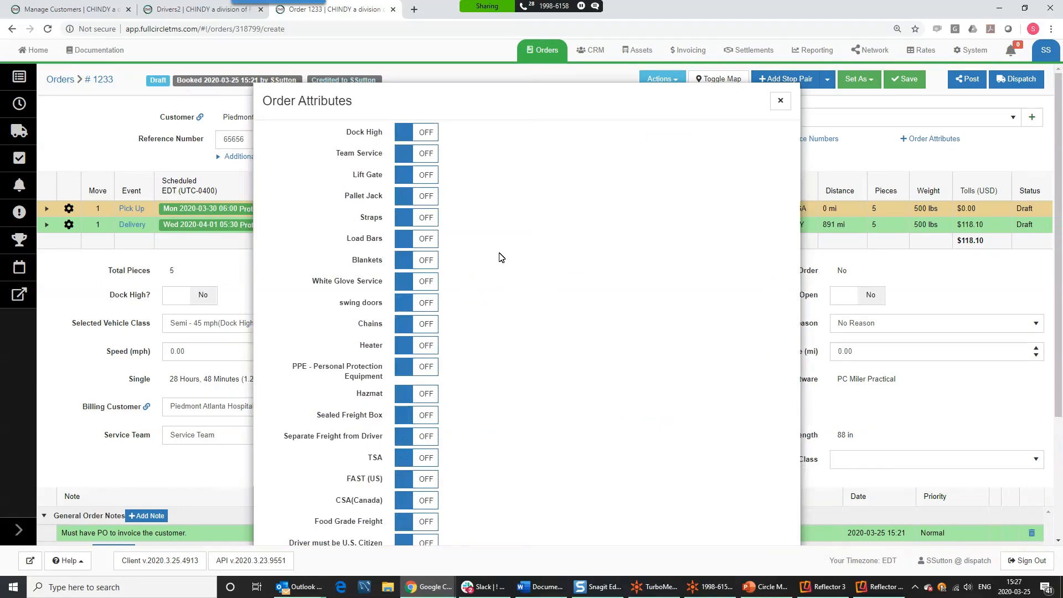
- Turn on Dock High, Team Service, Lift Gate and Straps, commenting Straps with 6
{"action": "left_click", "coordinate": [424, 138]}
{"action": "left_click", "coordinate": [428, 159]}
{"action": "left_click", "coordinate": [425, 176]}
{"action": "left_click", "coordinate": [424, 222]}
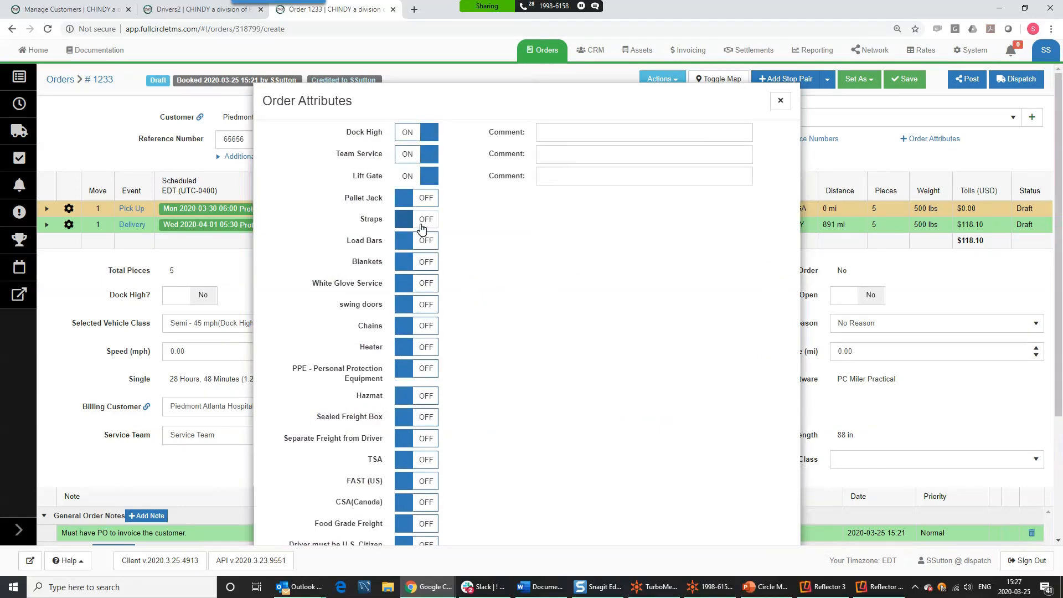
{"action": "left_click", "coordinate": [573, 220]}
{"action": "type", "text": "6"}
- Turn on White Glove Service, swing doors and PPE, with PPE commented 'face mask and goggles', then save
{"action": "left_click", "coordinate": [426, 284]}
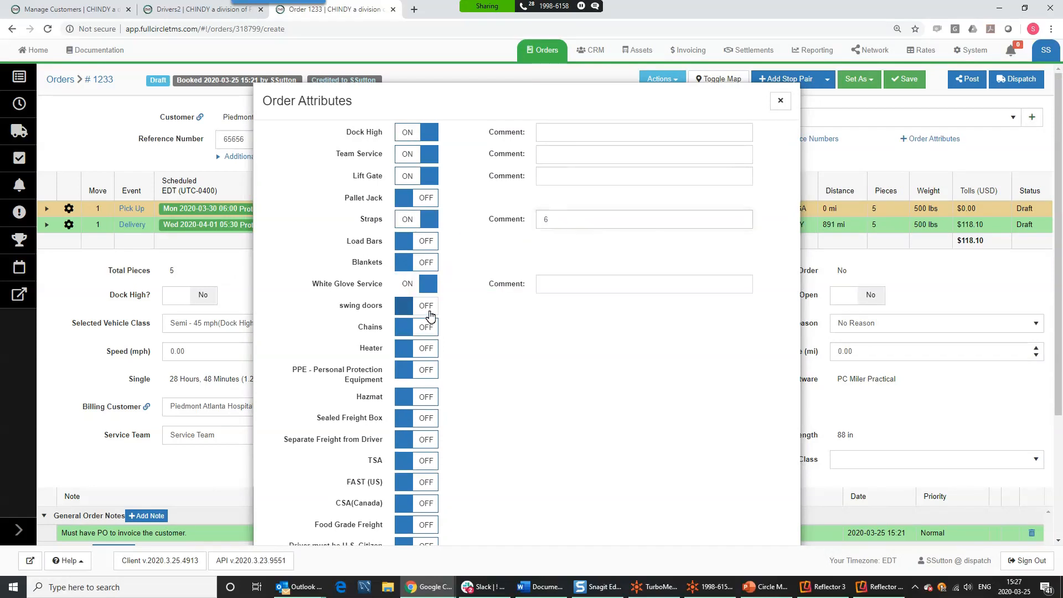
{"action": "left_click", "coordinate": [427, 307]}
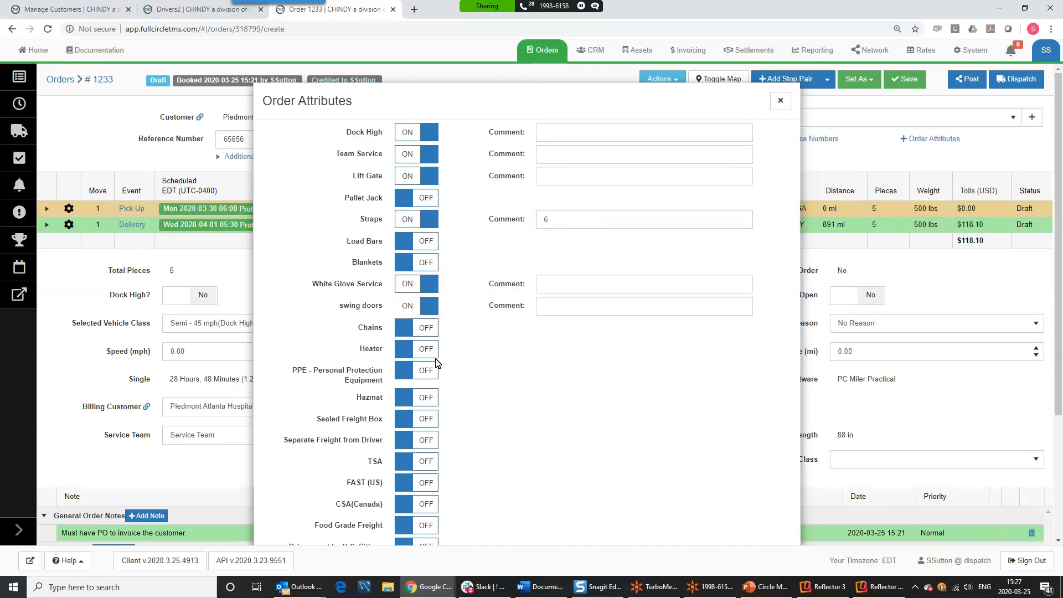
{"action": "left_click", "coordinate": [422, 377]}
{"action": "left_click", "coordinate": [570, 373]}
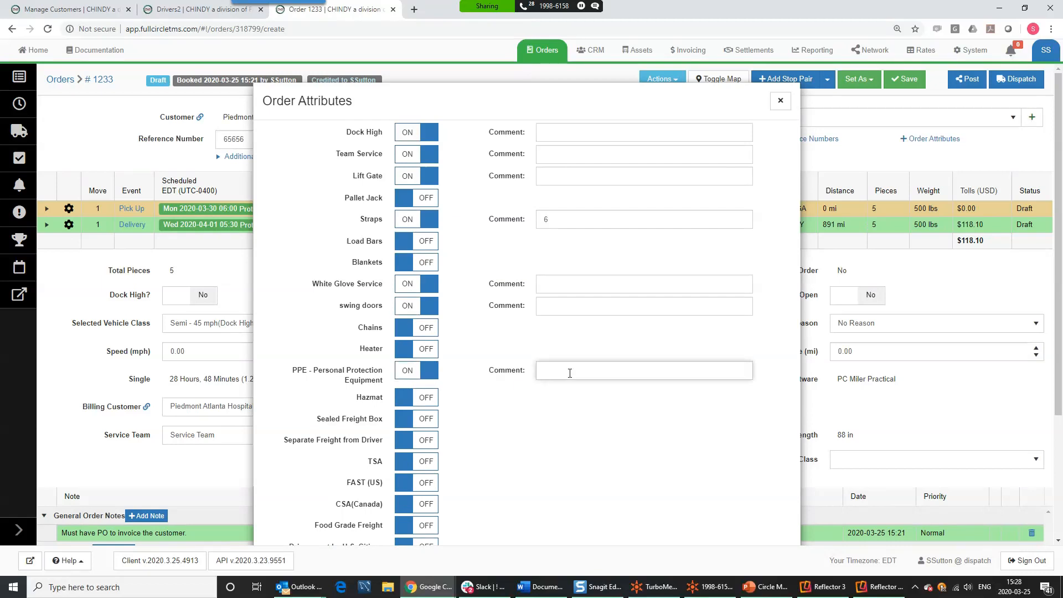
{"action": "type", "text": "face mask and goggles"}
{"action": "scroll", "coordinate": [719, 432], "scroll_direction": "down", "scroll_amount": 3}
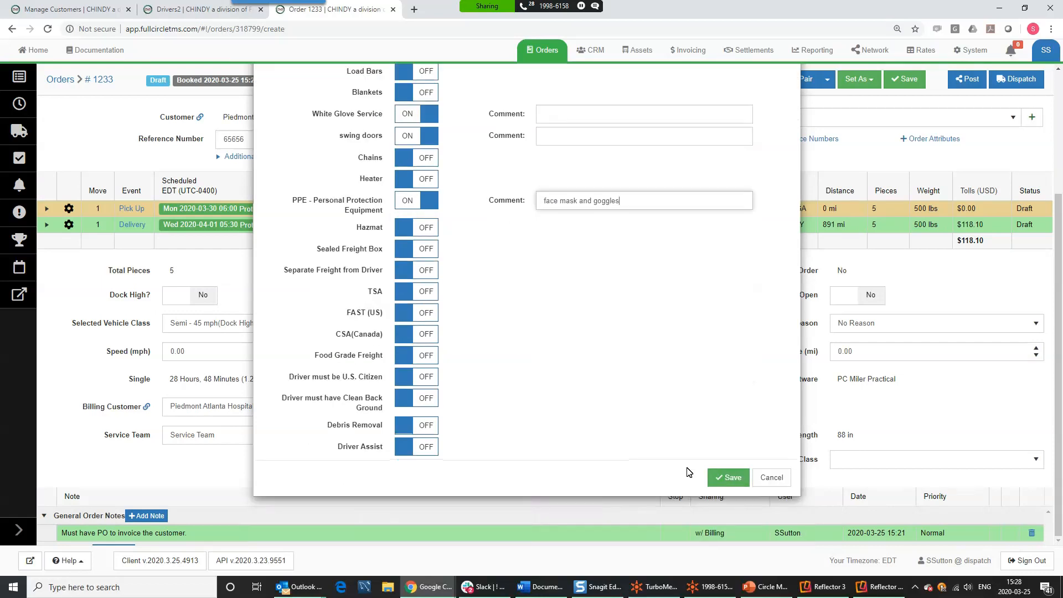
{"action": "left_click", "coordinate": [721, 480]}
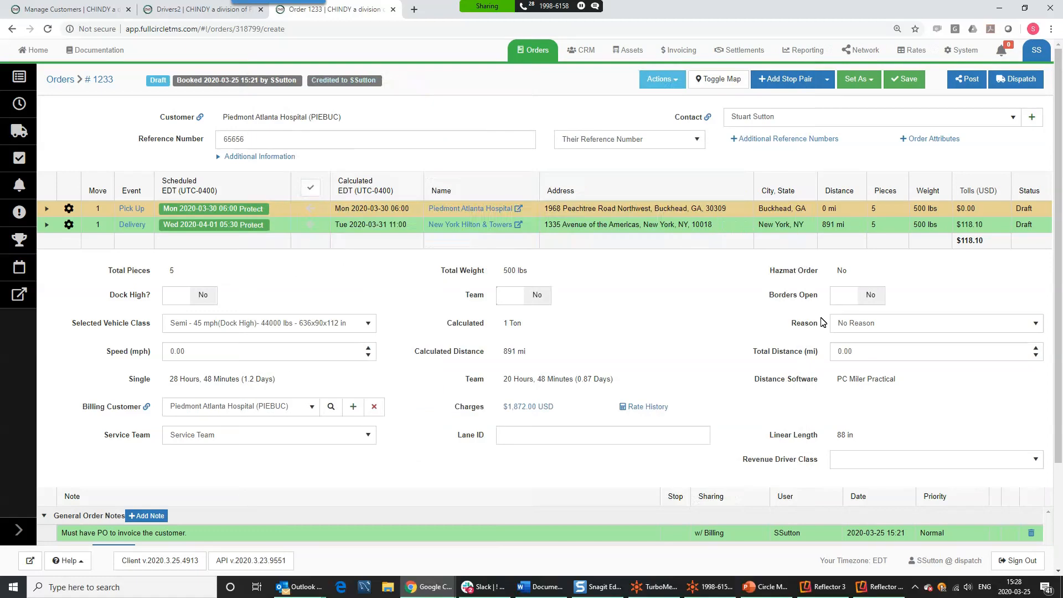
- Reopen order 1233's attributes to verify them and close without changes
{"action": "mouse_move", "coordinate": [969, 142]}
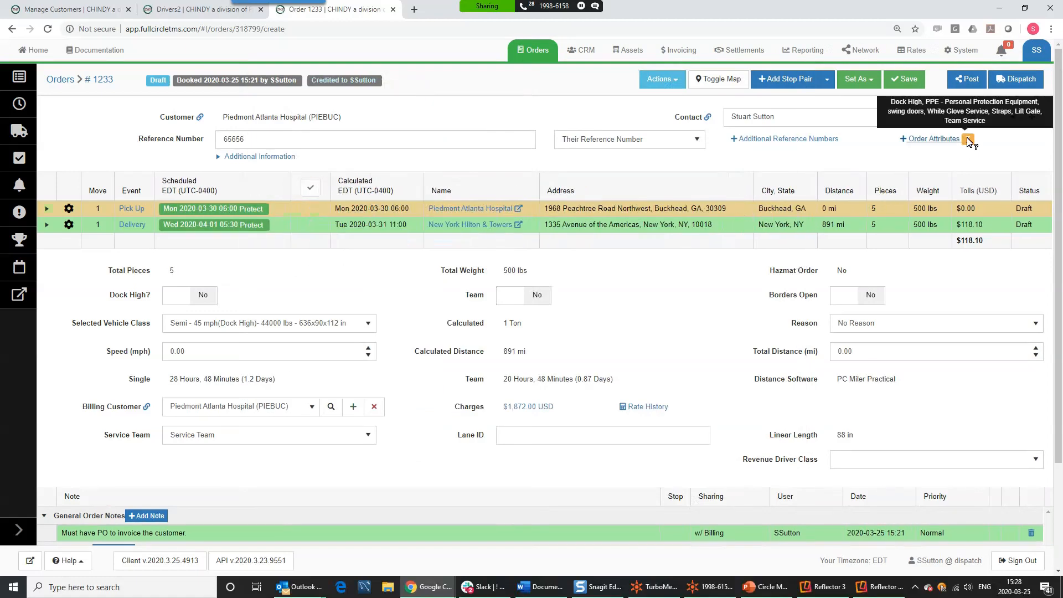
{"action": "left_click", "coordinate": [935, 139]}
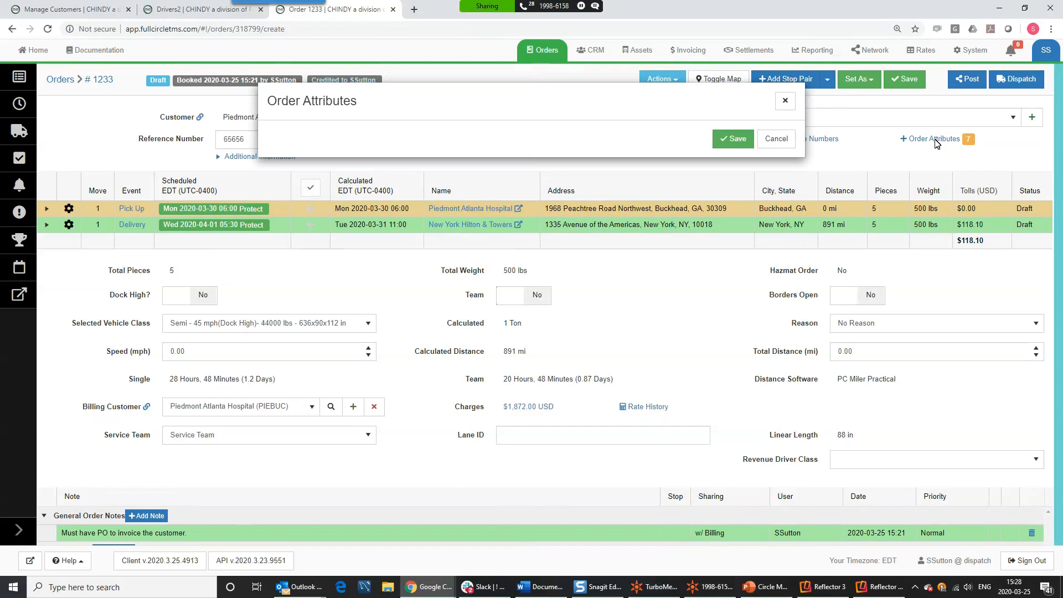
{"action": "left_click", "coordinate": [784, 104]}
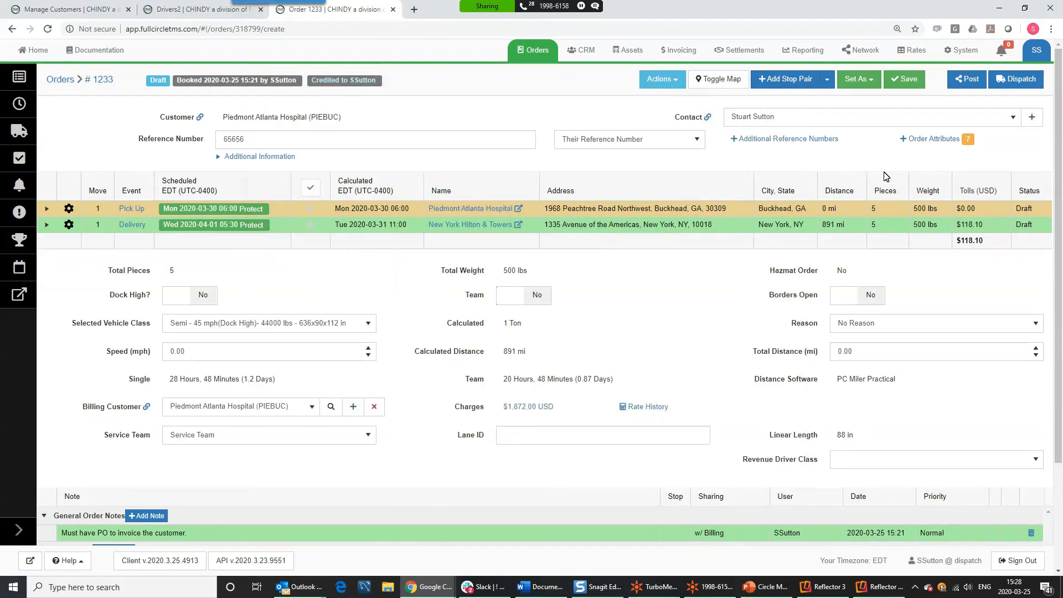
- E-mail the order 1233 rate confirmation to your own address with the note 'Please sign'
{"action": "left_click", "coordinate": [675, 86]}
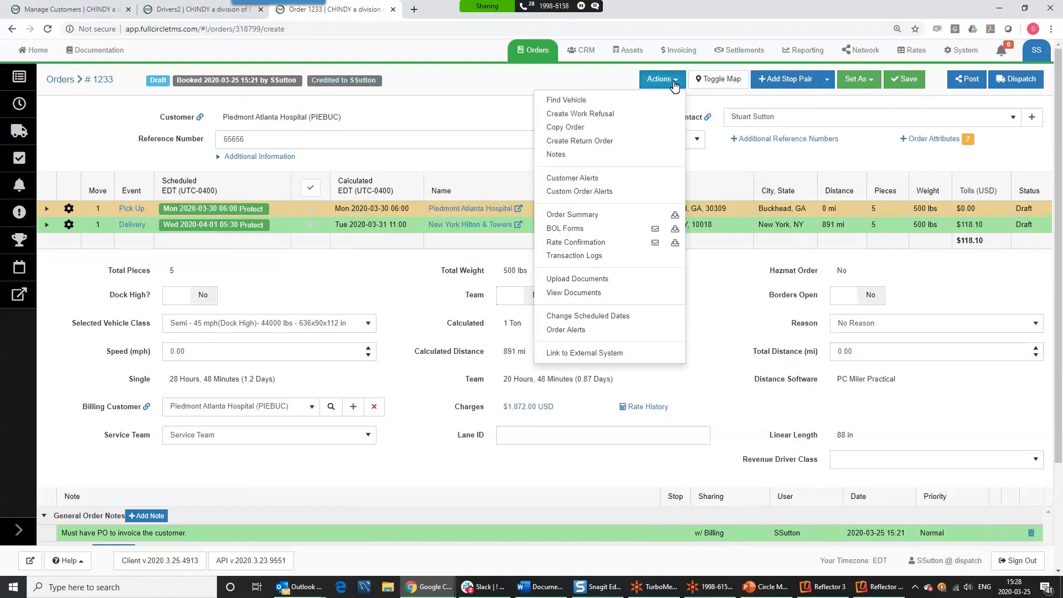
{"action": "left_click", "coordinate": [655, 245]}
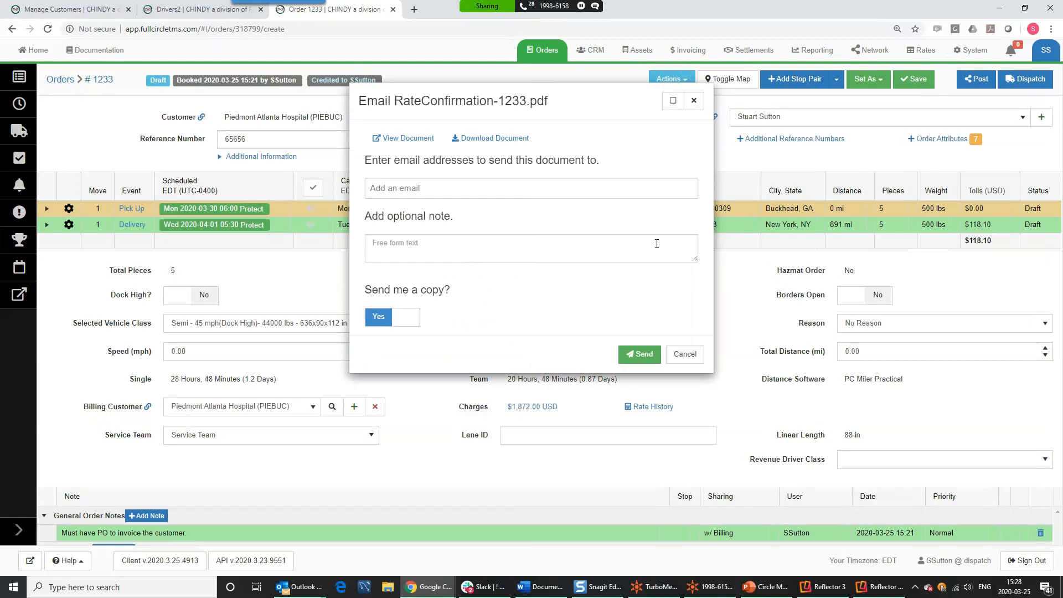
{"action": "left_click", "coordinate": [428, 188]}
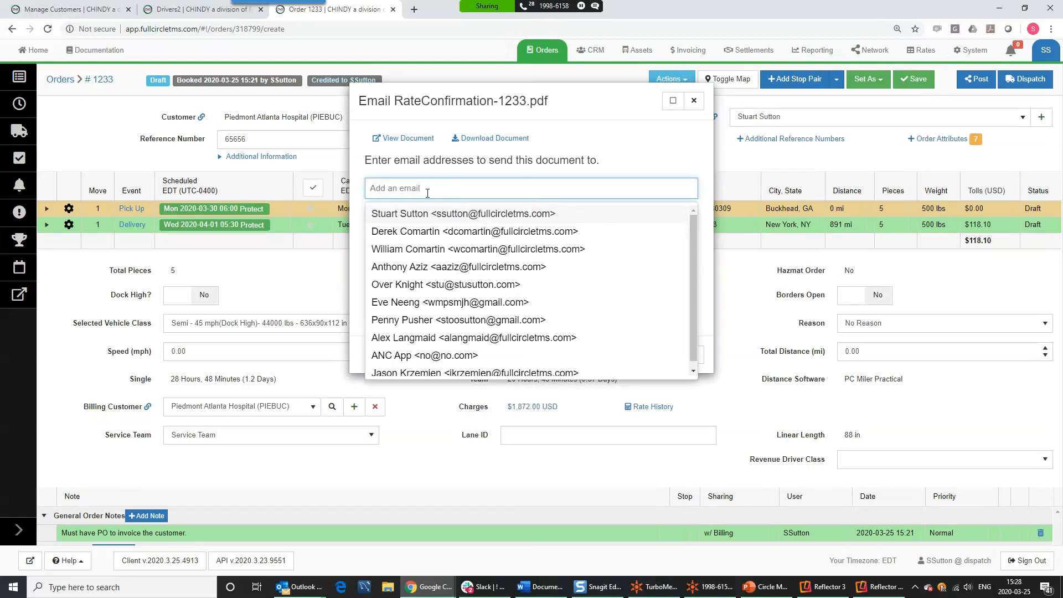
{"action": "left_click", "coordinate": [435, 214]}
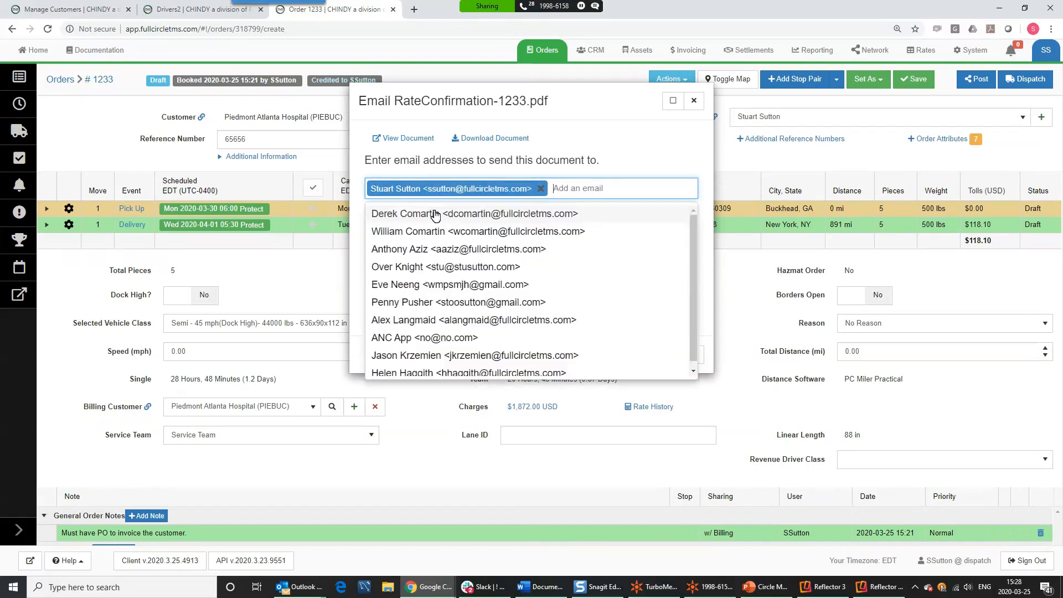
{"action": "left_click", "coordinate": [613, 143]}
{"action": "left_click", "coordinate": [421, 247]}
{"action": "type", "text": "Please sign"}
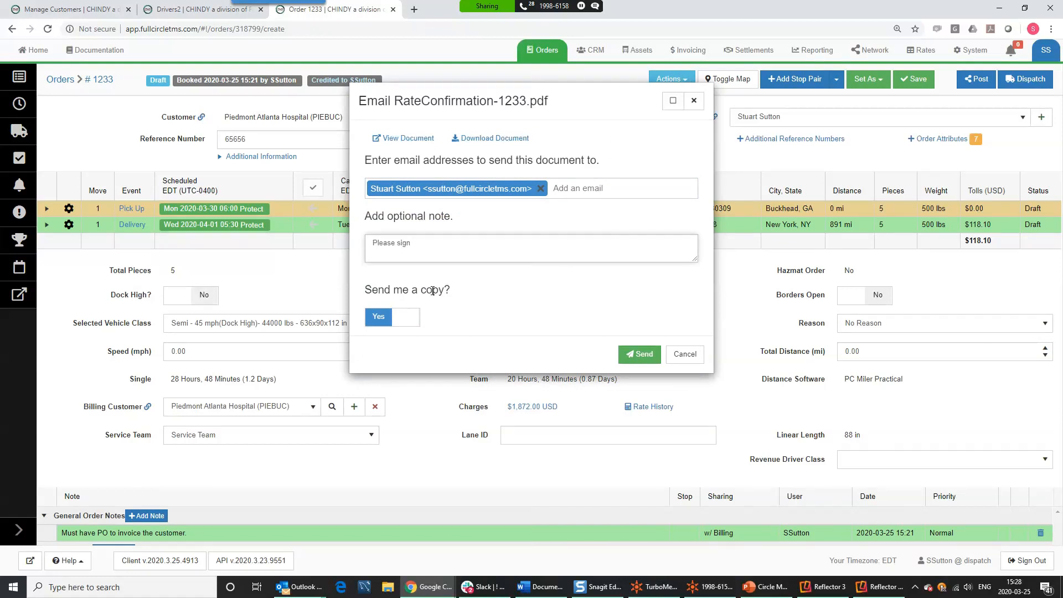
{"action": "left_click", "coordinate": [639, 355]}
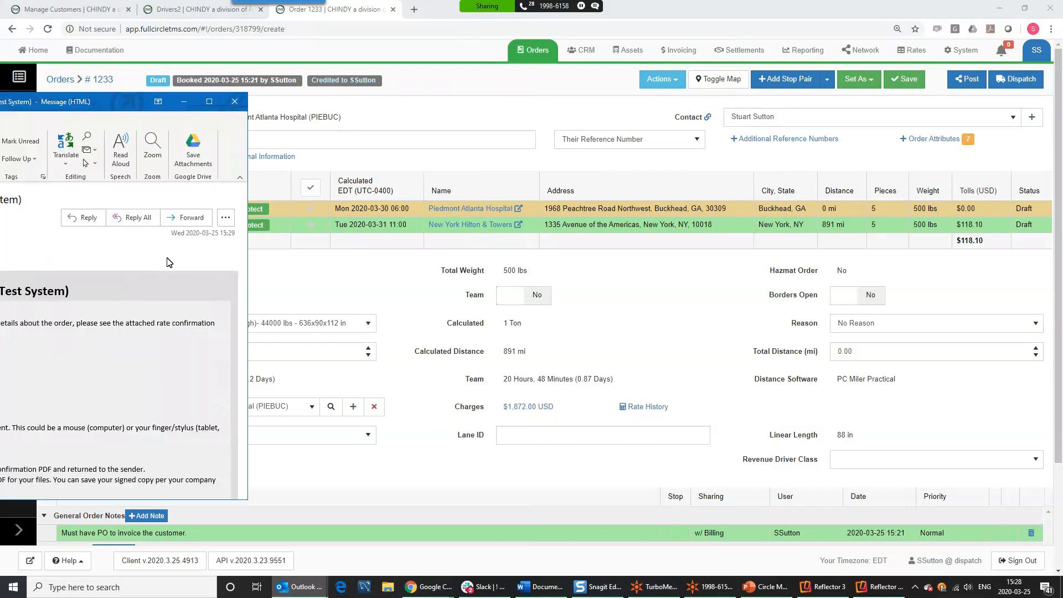
- Open the received confirmation e-mail in Outlook full screen and its attached rate confirmation PDF
{"action": "left_click_drag", "start_coordinate": [0, 102], "coordinate": [435, 61]}
{"action": "left_click", "coordinate": [726, 59]}
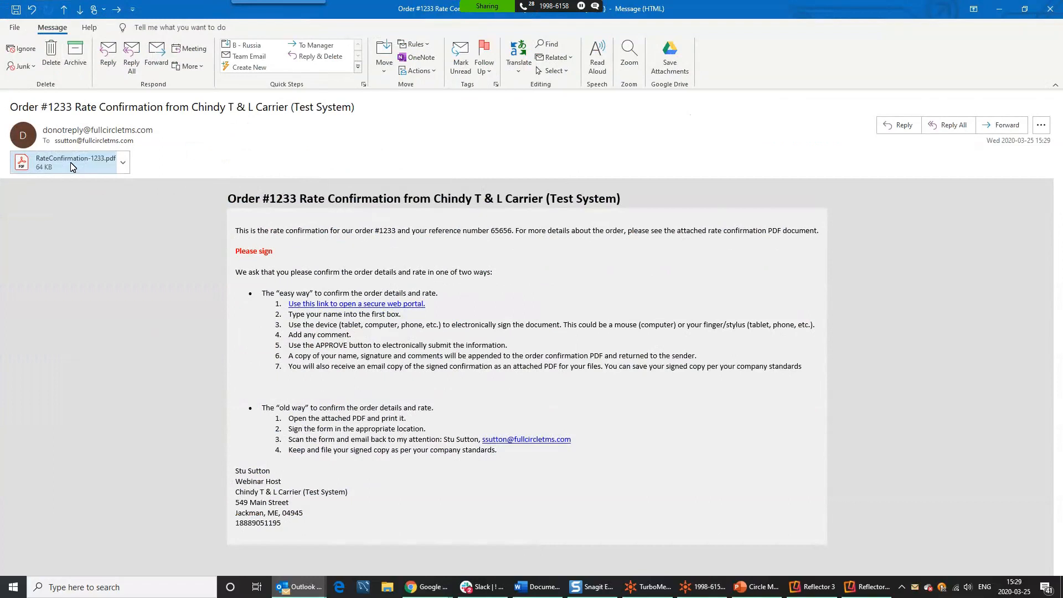
{"action": "double_click", "coordinate": [44, 166]}
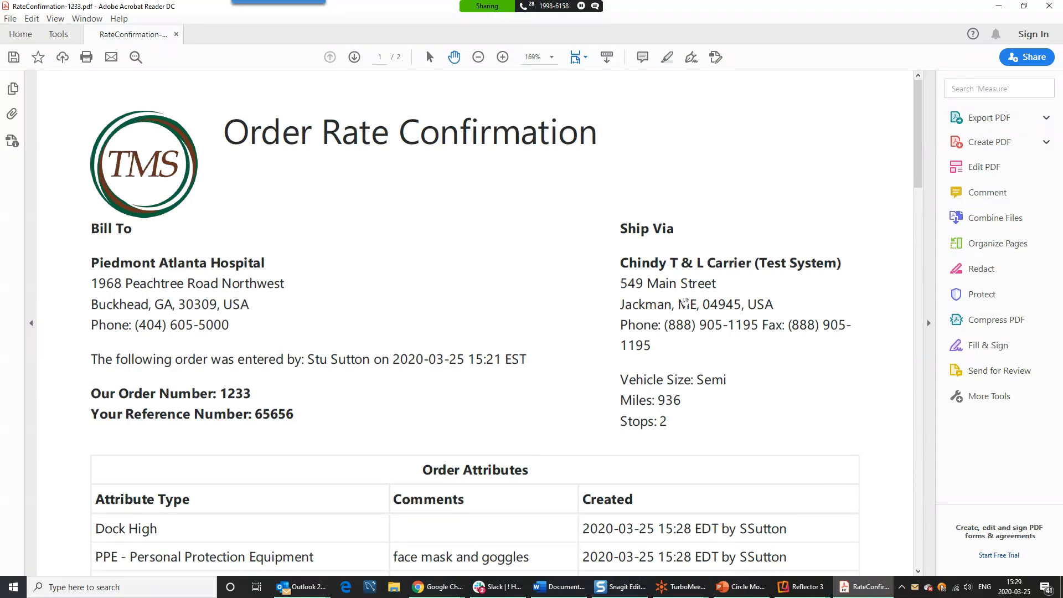
- Scroll RateConfirmation-1233.pdf down to its blank signature lines, close Acrobat, and follow the secure portal link
{"action": "scroll", "coordinate": [236, 175], "scroll_direction": "down", "scroll_amount": 6}
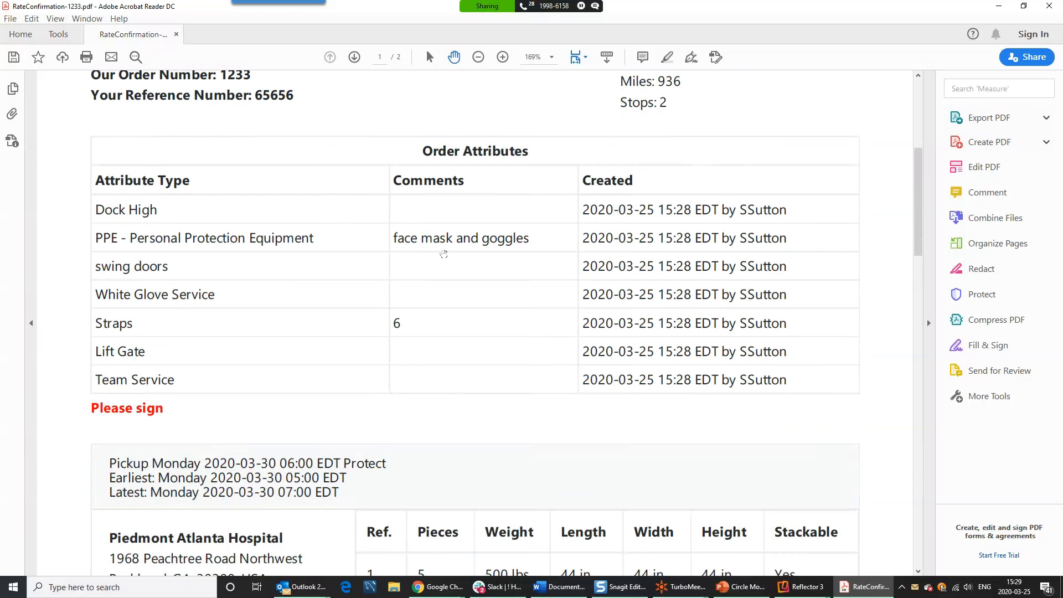
{"action": "scroll", "coordinate": [137, 392], "scroll_direction": "down", "scroll_amount": 2}
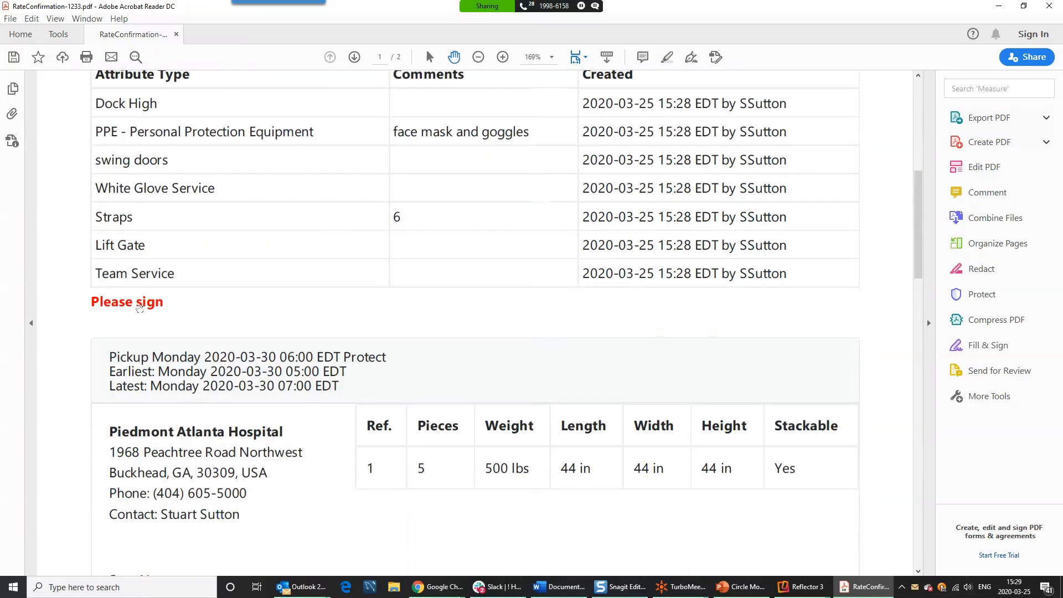
{"action": "scroll", "coordinate": [260, 371], "scroll_direction": "down", "scroll_amount": 3}
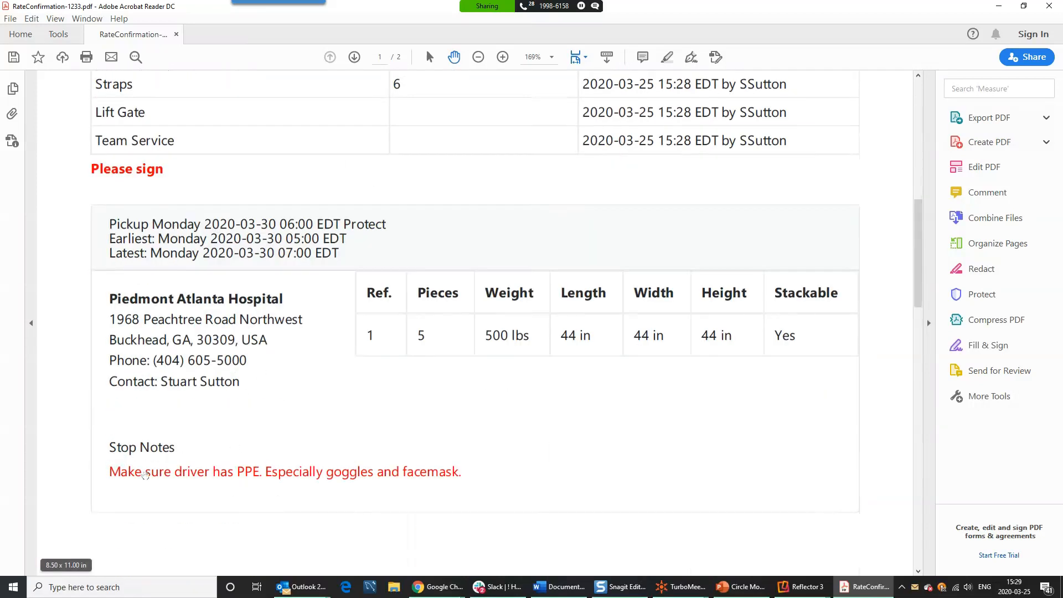
{"action": "scroll", "coordinate": [491, 403], "scroll_direction": "down", "scroll_amount": 3}
{"action": "scroll", "coordinate": [491, 402], "scroll_direction": "down", "scroll_amount": 10}
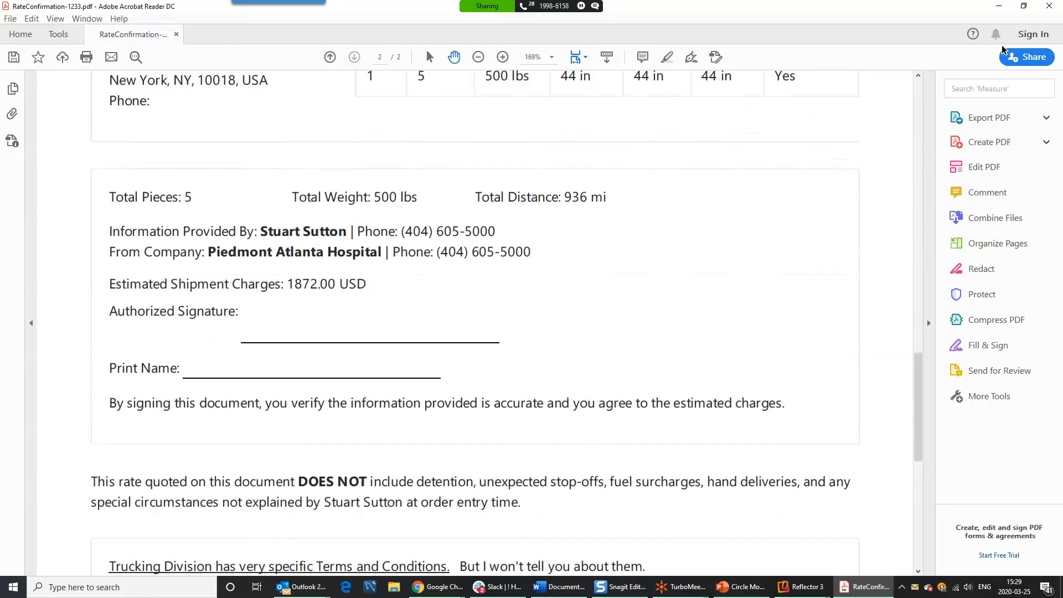
{"action": "left_click", "coordinate": [1051, 7]}
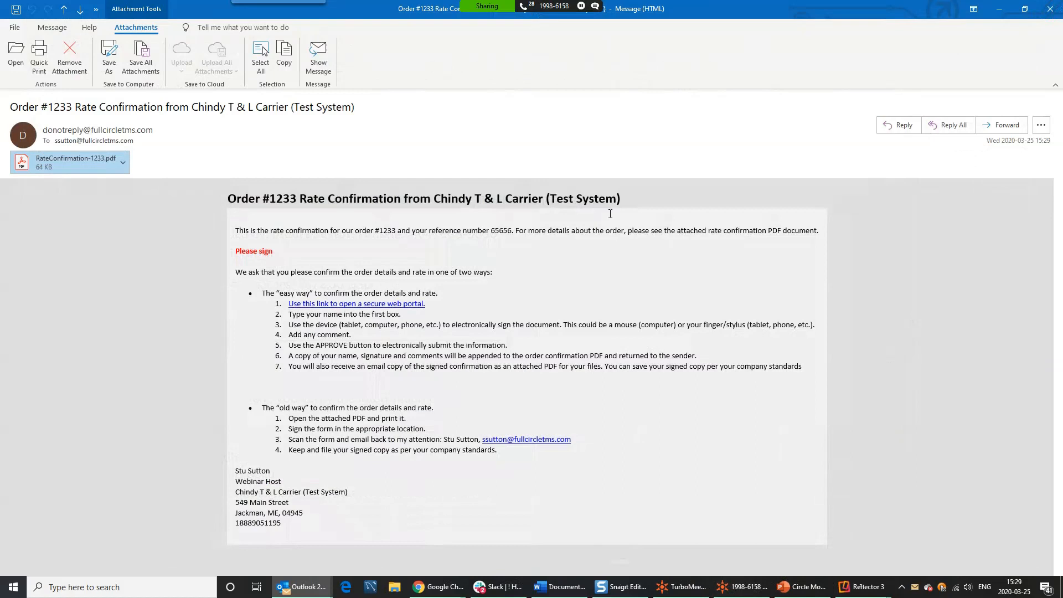
{"action": "left_click", "coordinate": [340, 308]}
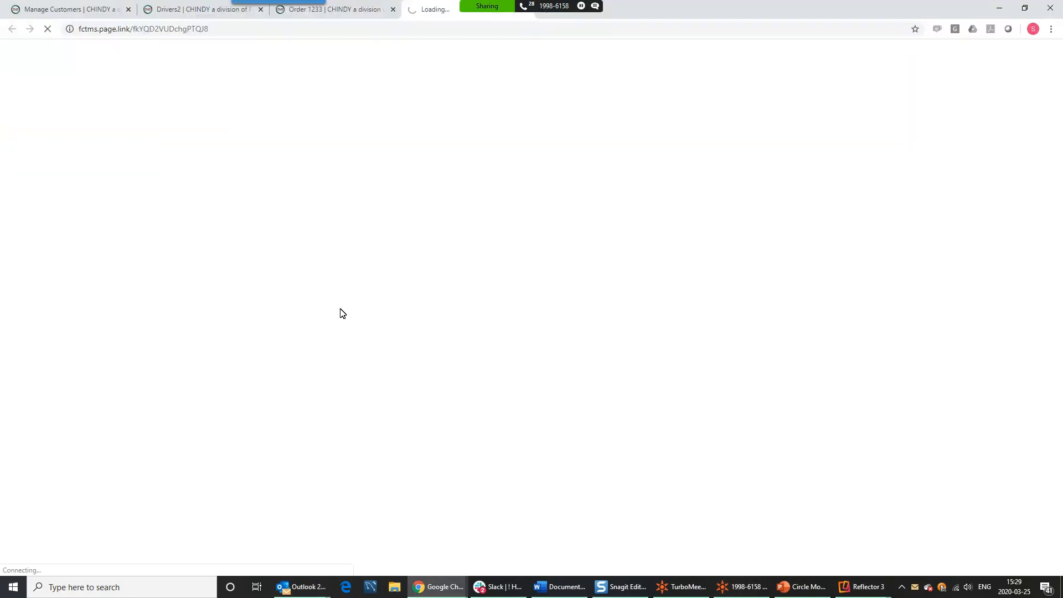
- Enter the signer's full name, draw a signature, comment 'Don't be late', approve, and dismiss the thank-you popup
{"action": "left_click", "coordinate": [391, 210]}
{"action": "type", "text": "Daffy Duck"}
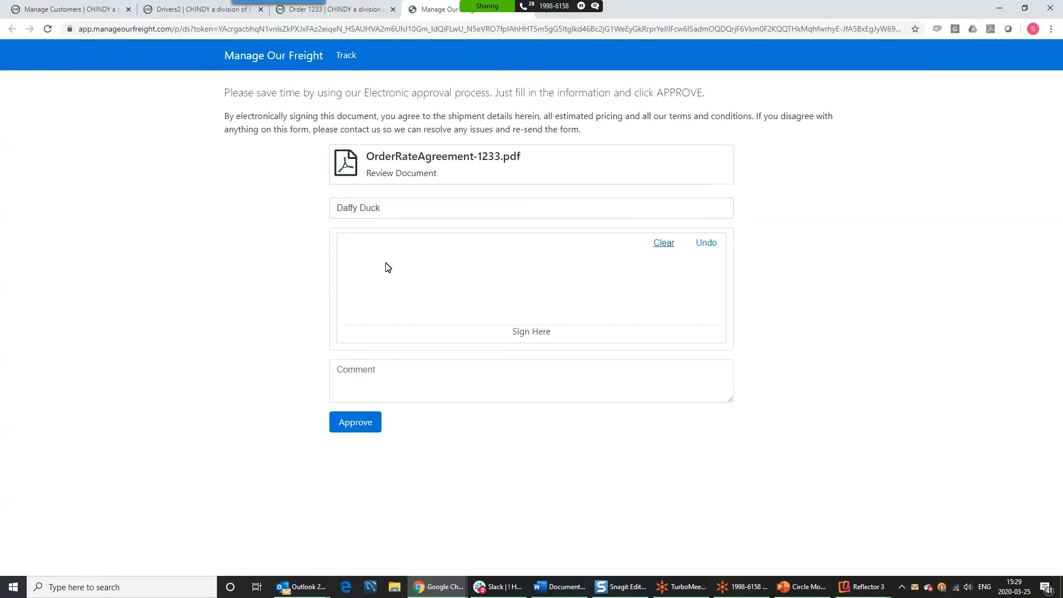
{"action": "mouse_move", "coordinate": [389, 264]}
{"action": "left_mouse_down"}
{"action": "mouse_move", "coordinate": [584, 292]}
{"action": "mouse_move", "coordinate": [660, 276]}
{"action": "left_mouse_up"}
{"action": "left_click", "coordinate": [444, 367]}
{"action": "type", "text": "Don't be late"}
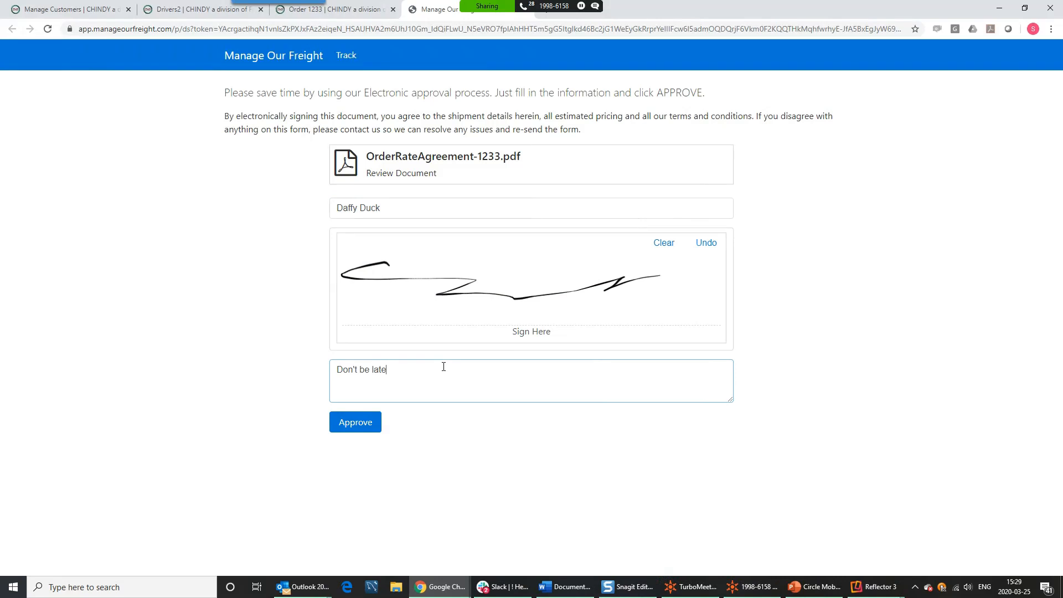
{"action": "left_click", "coordinate": [340, 425]}
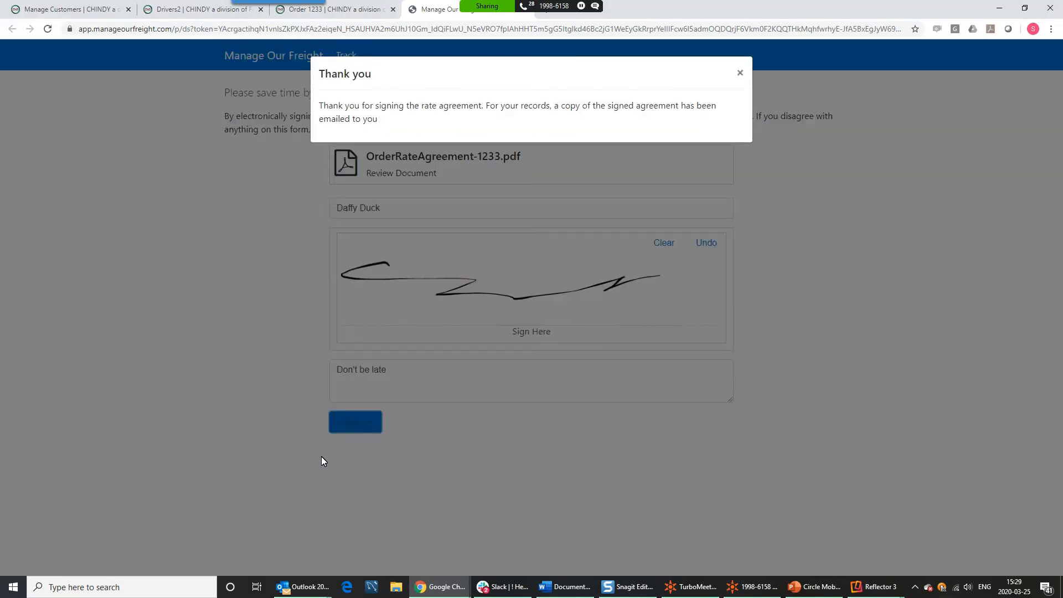
{"action": "left_click", "coordinate": [740, 74]}
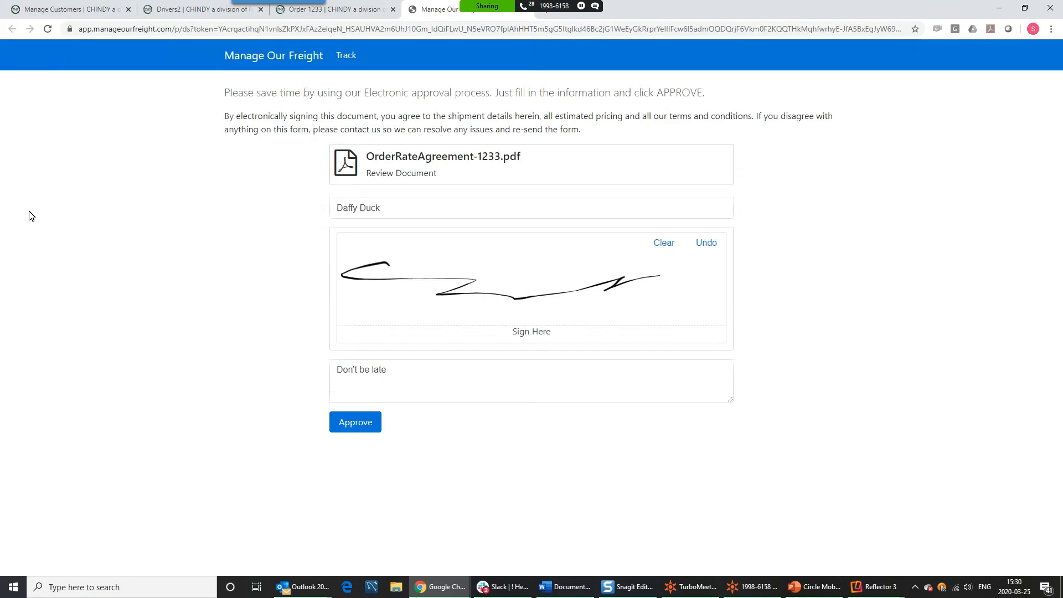
{"action": "key", "text": "alt+Tab"}
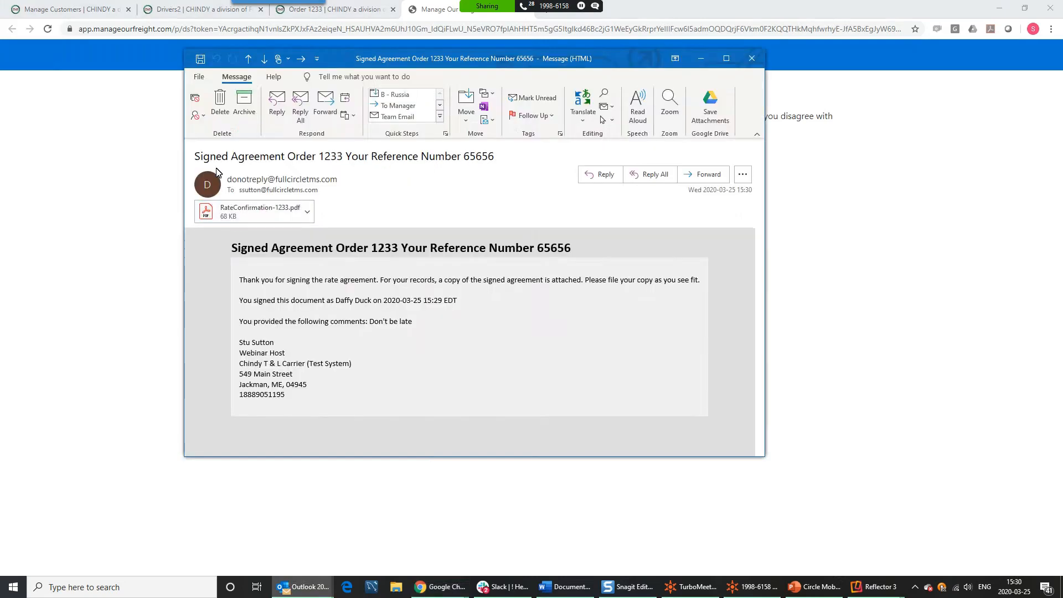
- Check the signature and printed name in the signed agreement e-mail's PDF, then return to the order 1233 tab
{"action": "left_click_drag", "start_coordinate": [211, 156], "coordinate": [283, 156]}
{"action": "left_click", "coordinate": [261, 213]}
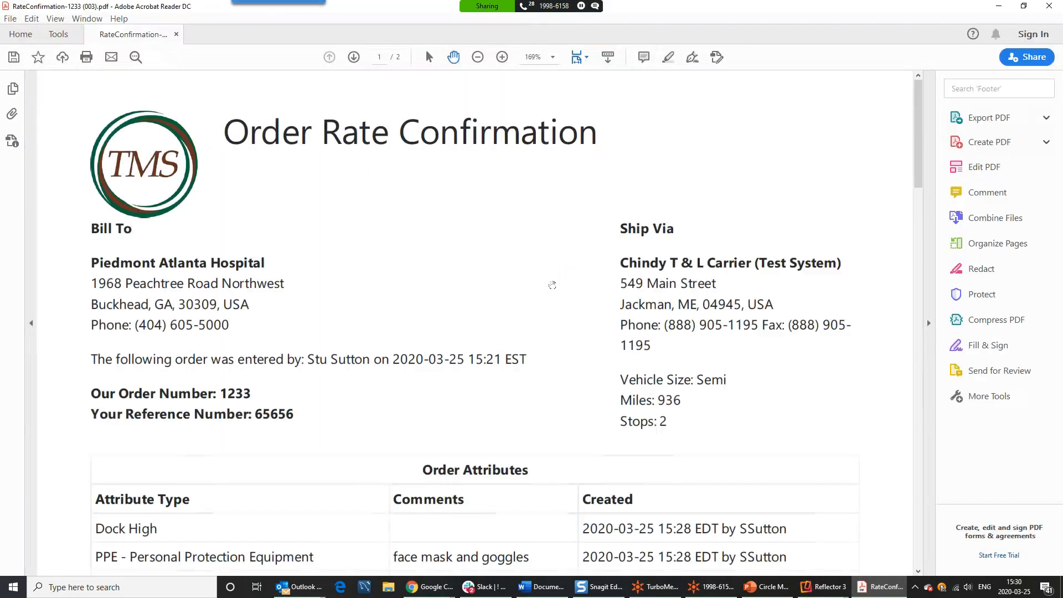
{"action": "scroll", "coordinate": [553, 284], "scroll_direction": "down", "scroll_amount": 3}
{"action": "scroll", "coordinate": [552, 284], "scroll_direction": "down", "scroll_amount": 18}
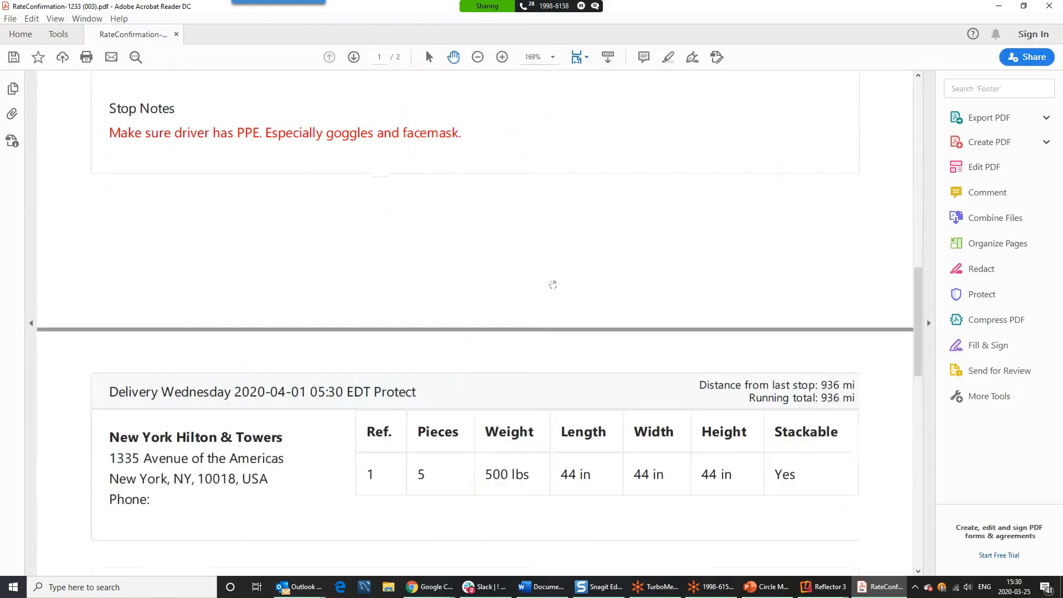
{"action": "scroll", "coordinate": [548, 284], "scroll_direction": "down", "scroll_amount": 2}
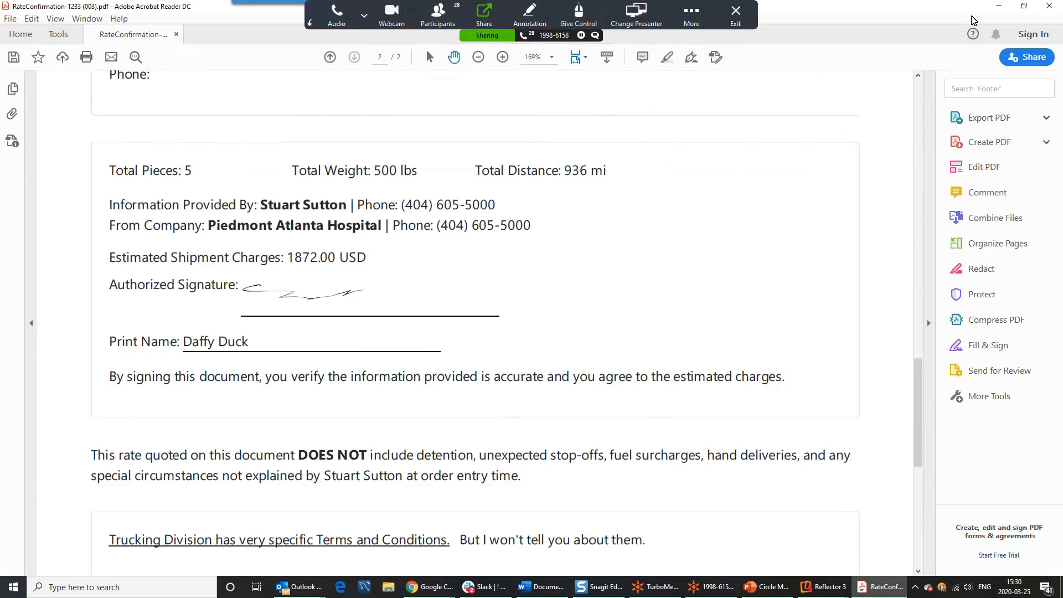
{"action": "left_click", "coordinate": [1052, 4]}
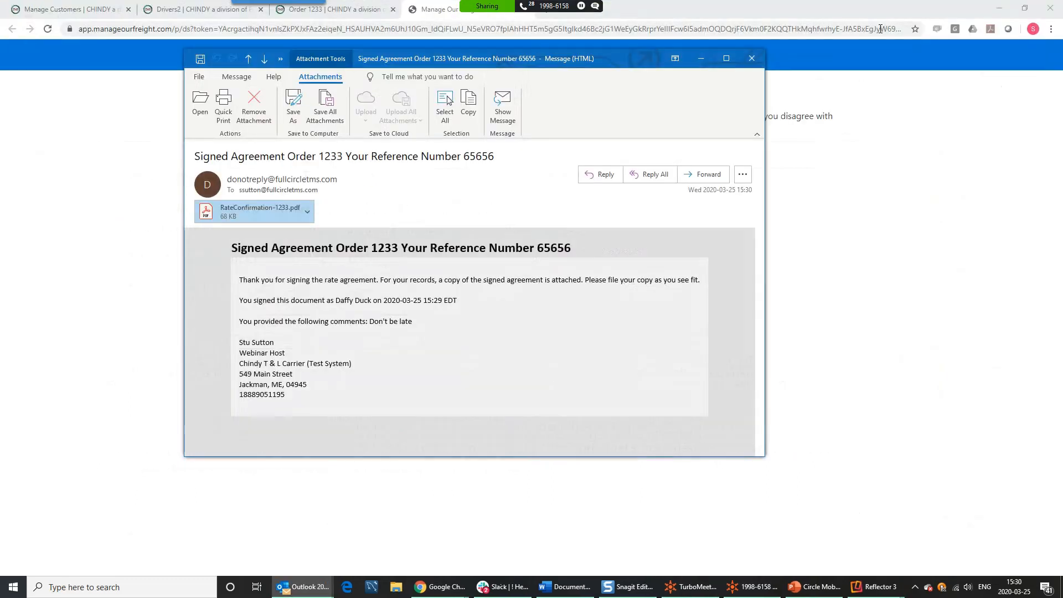
{"action": "left_click", "coordinate": [751, 58]}
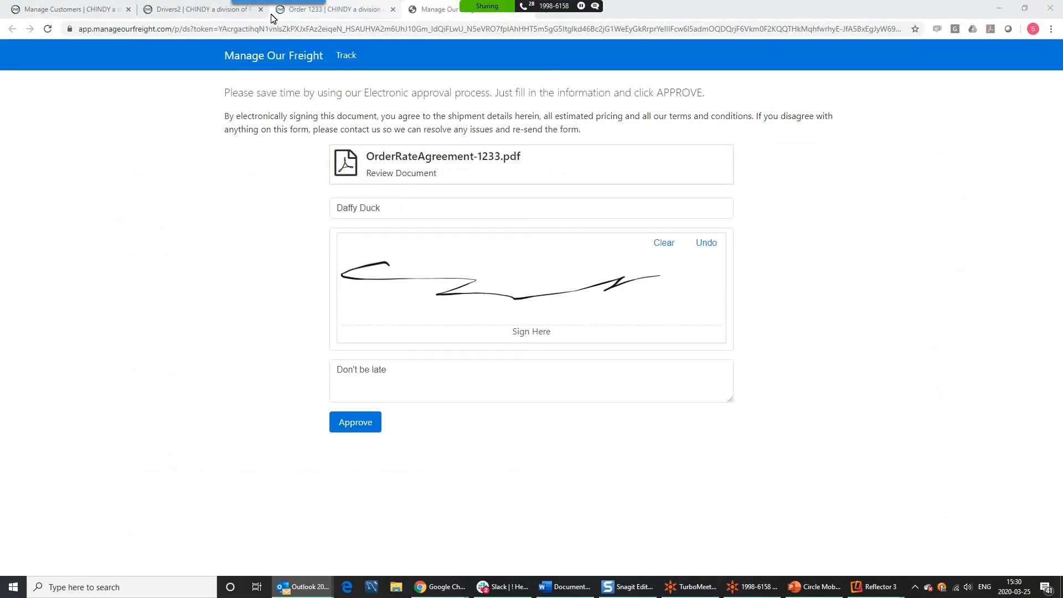
{"action": "left_click", "coordinate": [330, 10]}
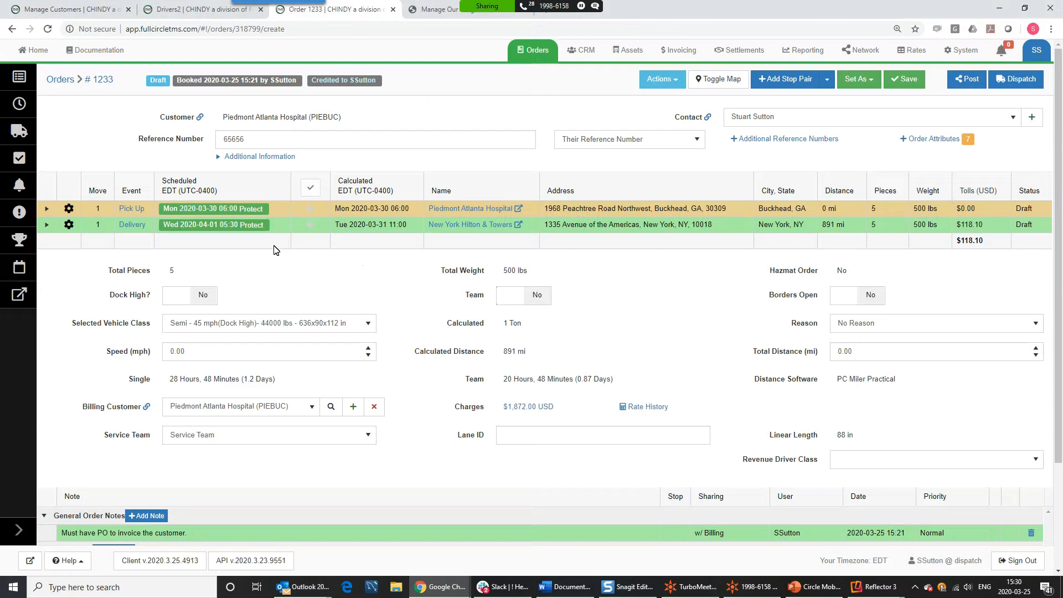
- Open order 1233's paperwork documents via Actions > View Documents and select RateConfirmation-1233.pdf
{"action": "left_click", "coordinate": [671, 80]}
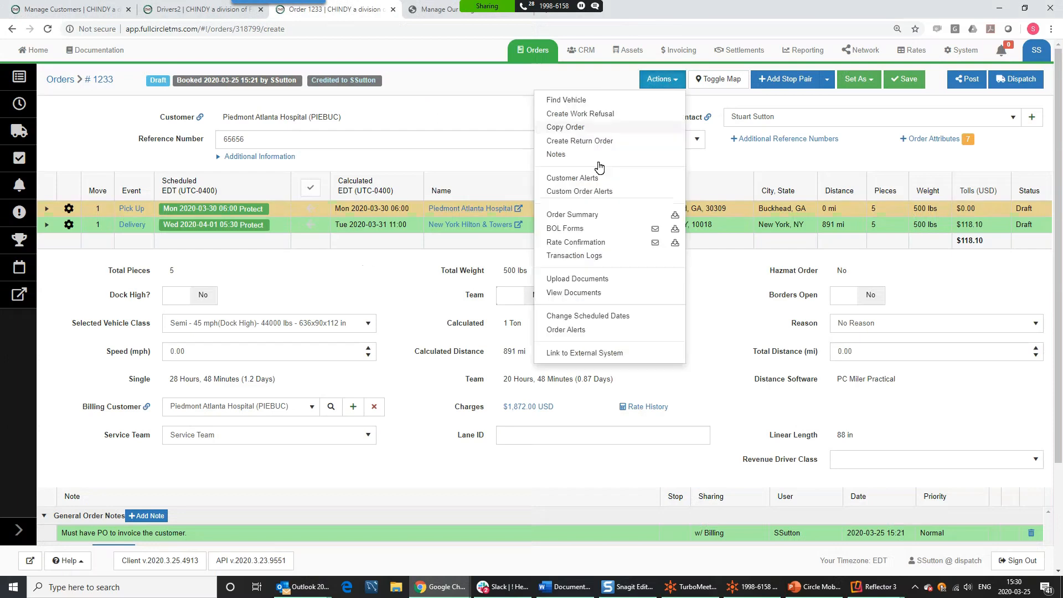
{"action": "left_click", "coordinate": [565, 292]}
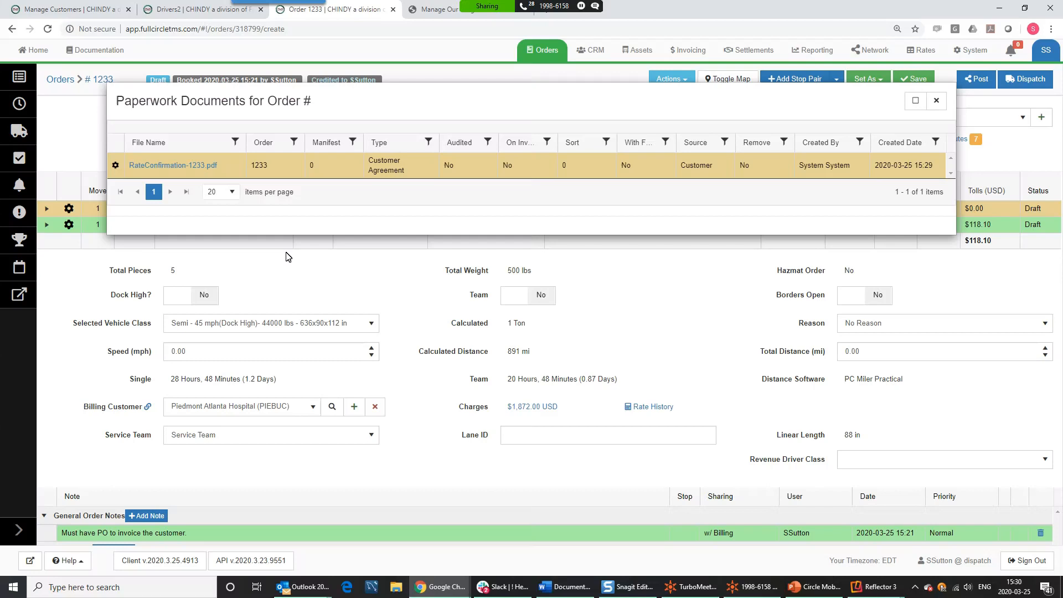
{"action": "left_click", "coordinate": [205, 169]}
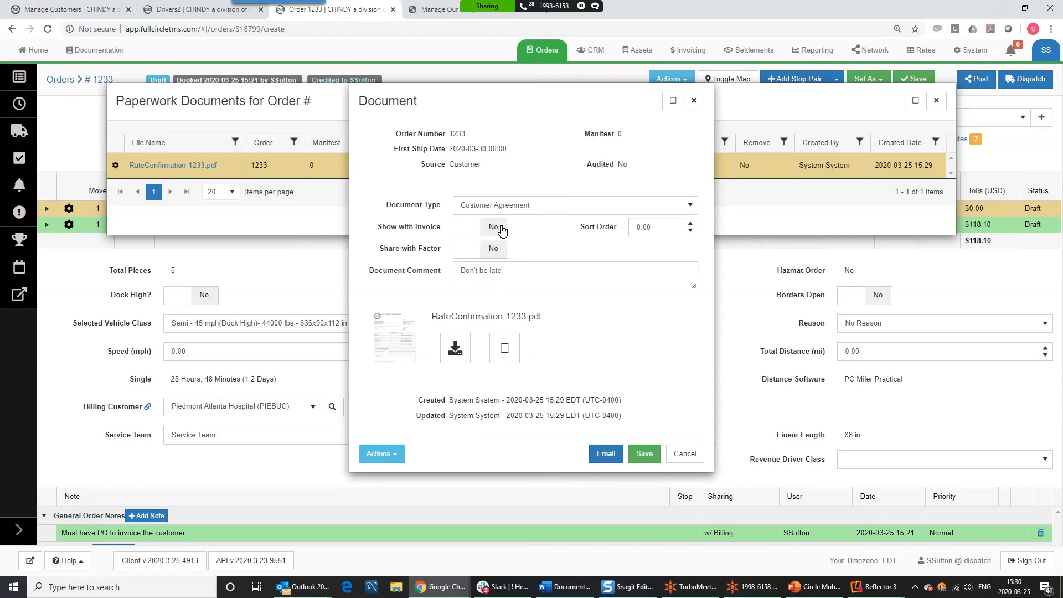
- View the stored signed RateConfirmation-1233.pdf in the browser and confirm its signature
{"action": "left_click", "coordinate": [505, 347]}
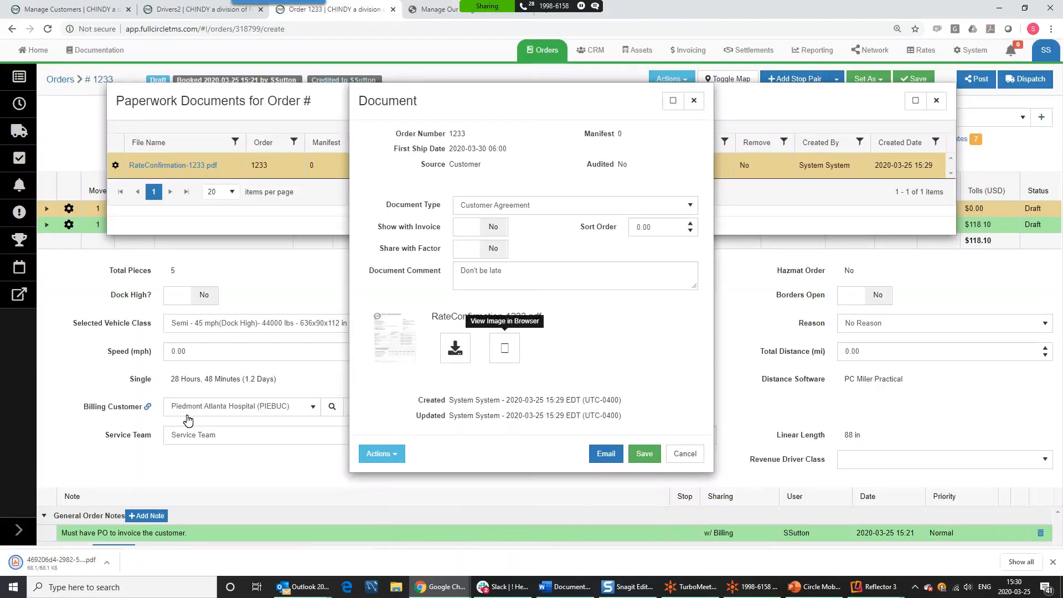
{"action": "left_click", "coordinate": [58, 563]}
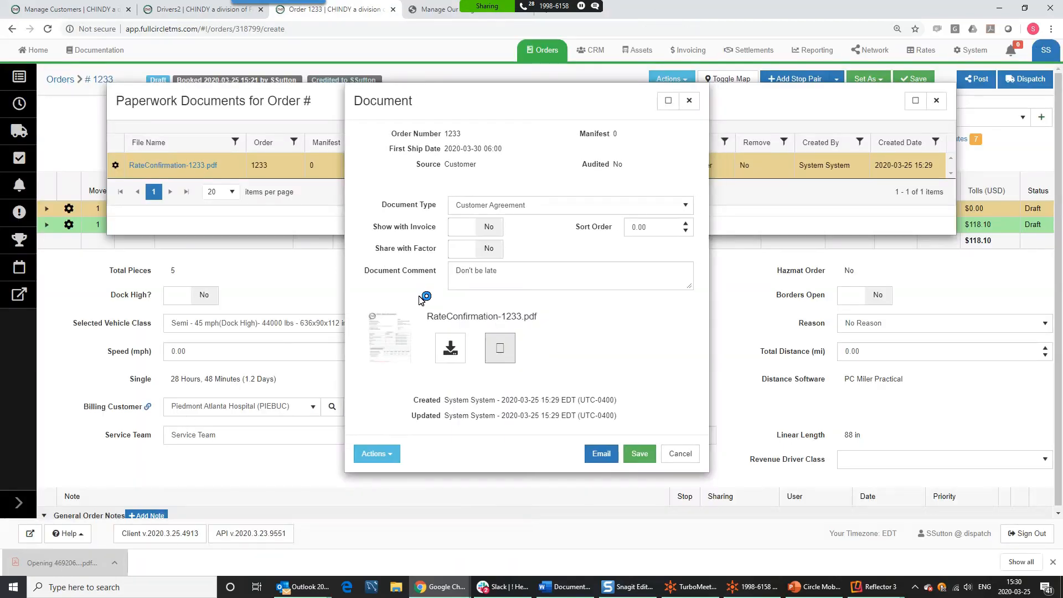
{"action": "scroll", "coordinate": [400, 247], "scroll_direction": "down", "scroll_amount": 3}
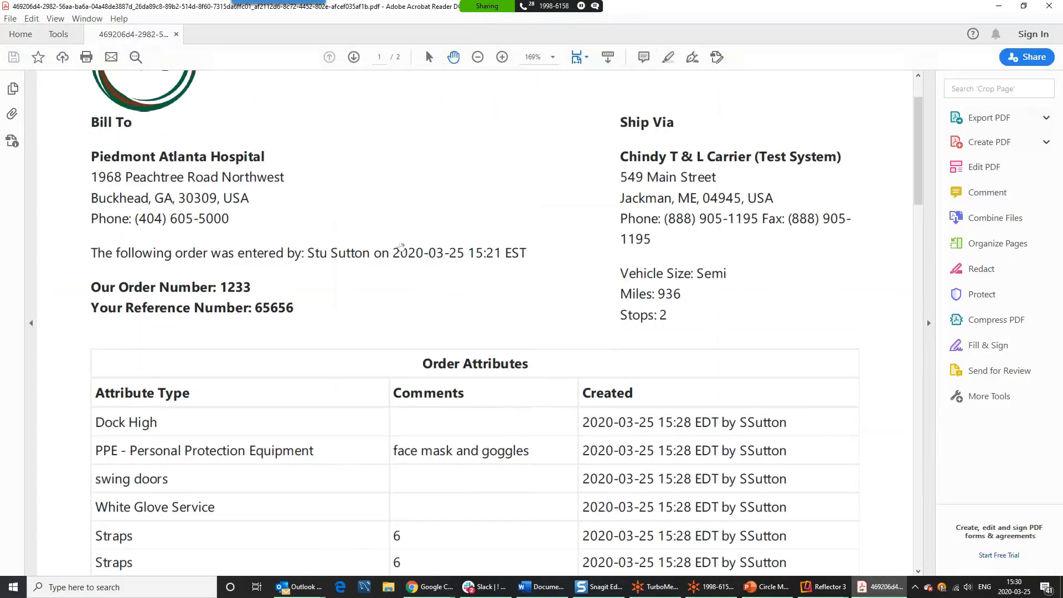
{"action": "scroll", "coordinate": [402, 245], "scroll_direction": "down", "scroll_amount": 6}
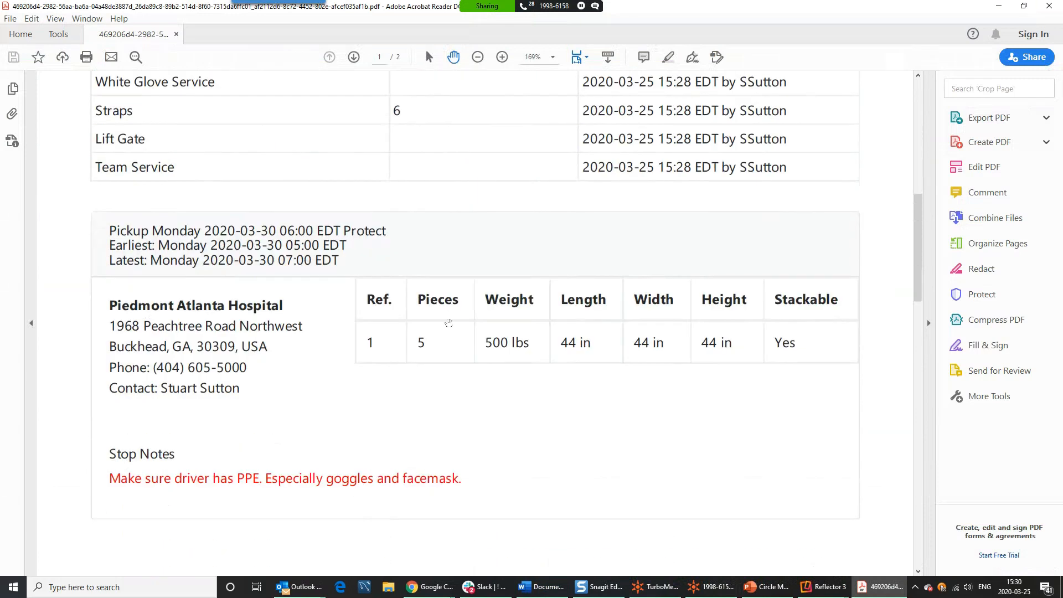
{"action": "scroll", "coordinate": [451, 317], "scroll_direction": "down", "scroll_amount": 6}
{"action": "scroll", "coordinate": [451, 317], "scroll_direction": "down", "scroll_amount": 6}
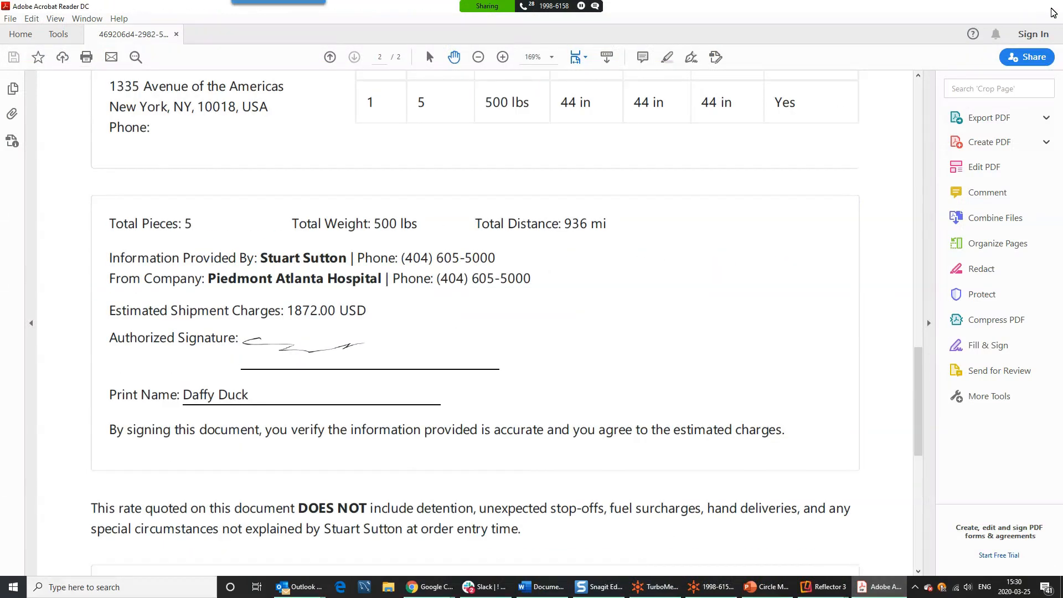
{"action": "left_click", "coordinate": [1050, 6]}
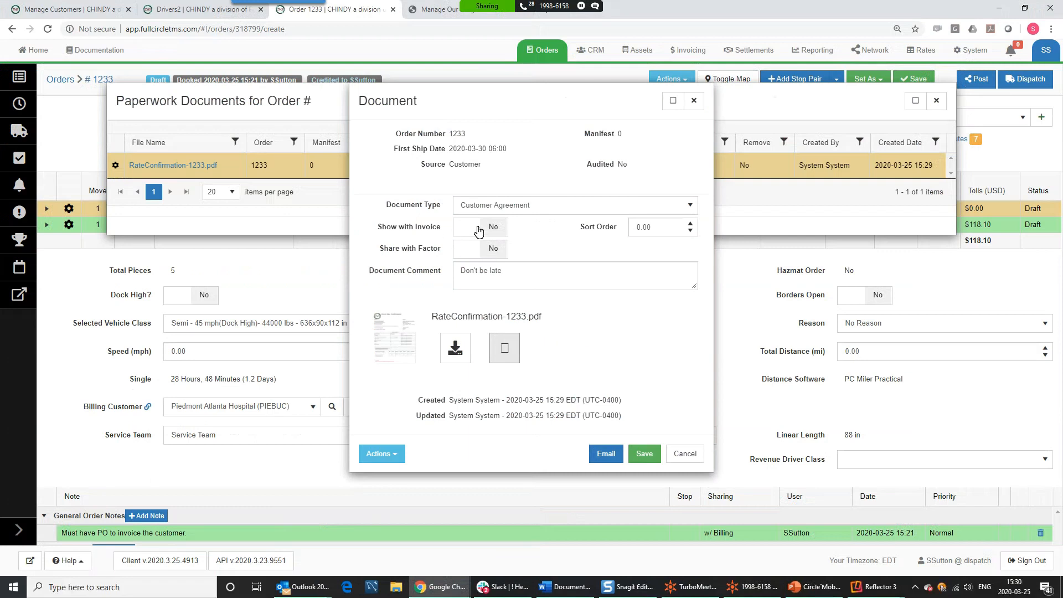
- Set Show with Invoice to Yes, keep the type as Customer Agreement, and save the document
{"action": "left_click", "coordinate": [499, 231]}
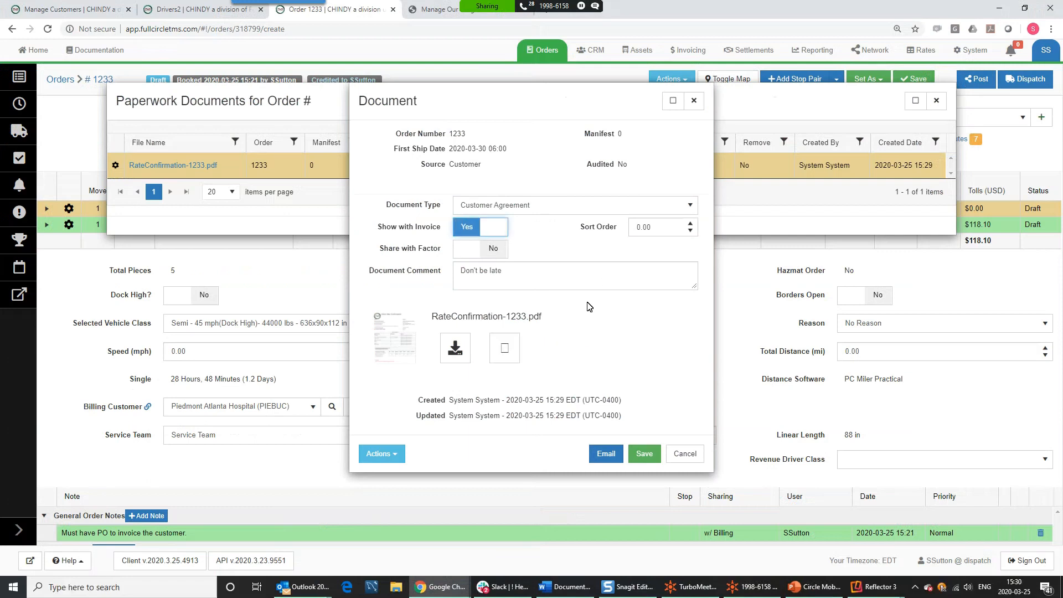
{"action": "left_click", "coordinate": [476, 207]}
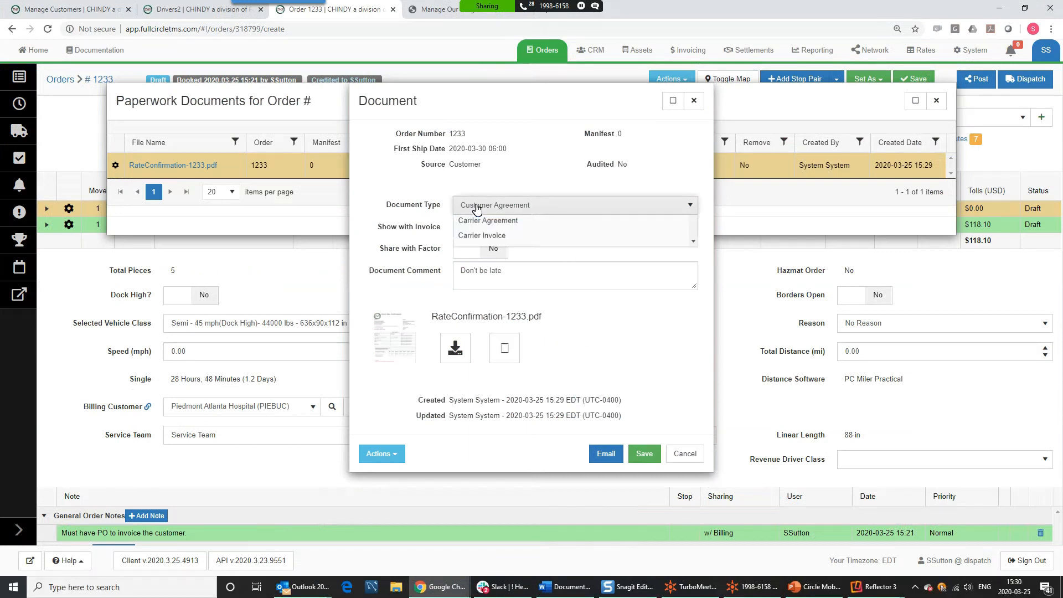
{"action": "scroll", "coordinate": [486, 290], "scroll_direction": "down", "scroll_amount": 1}
{"action": "left_click", "coordinate": [609, 383]}
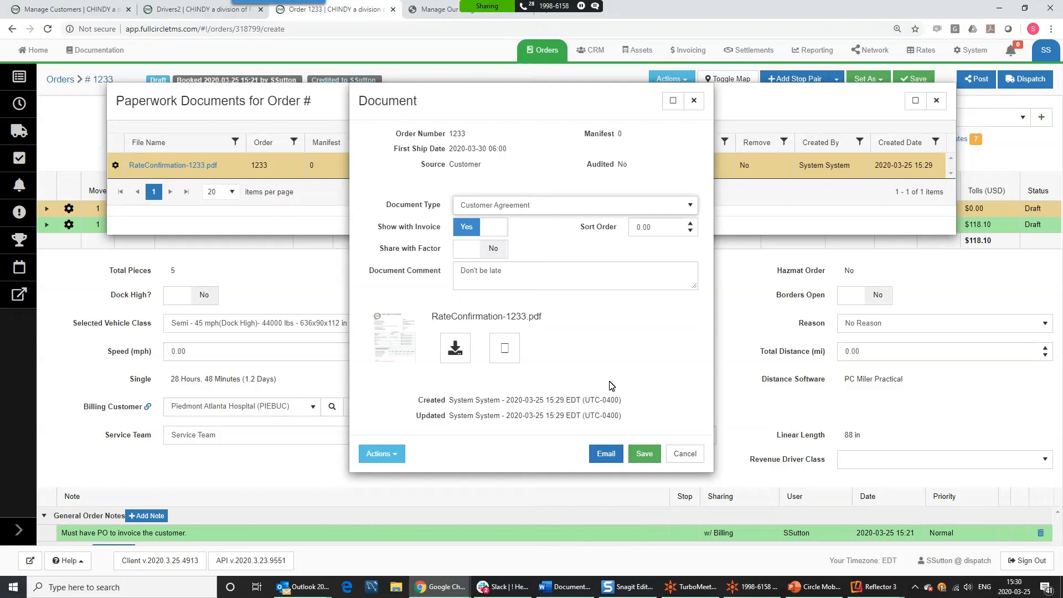
{"action": "left_click", "coordinate": [643, 455]}
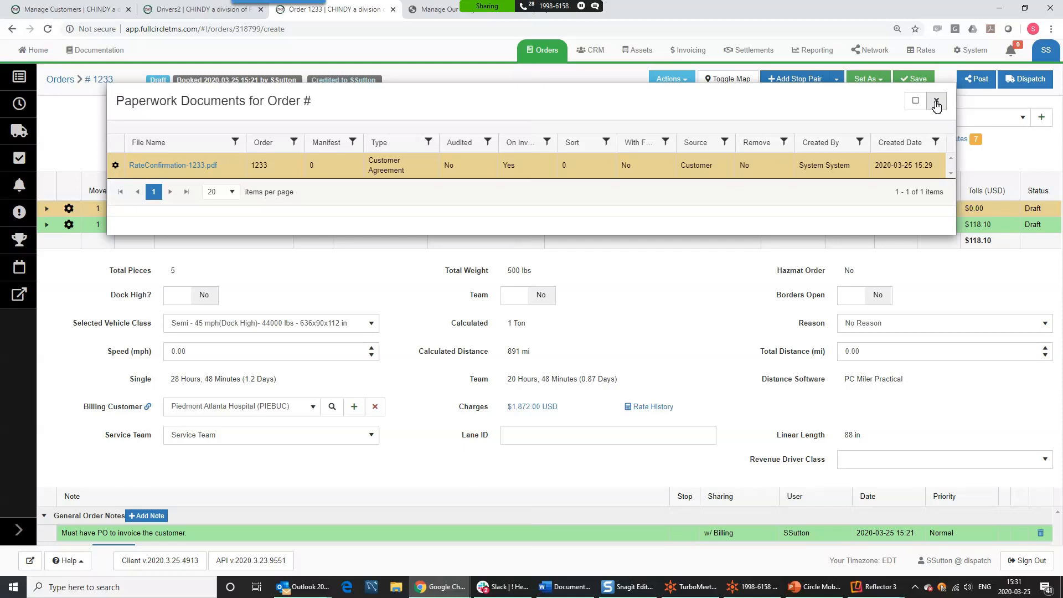
- Reopen order 1233's paperwork documents and open RateConfirmation-1233.pdf's details
{"action": "left_click", "coordinate": [936, 103]}
{"action": "left_click", "coordinate": [673, 82]}
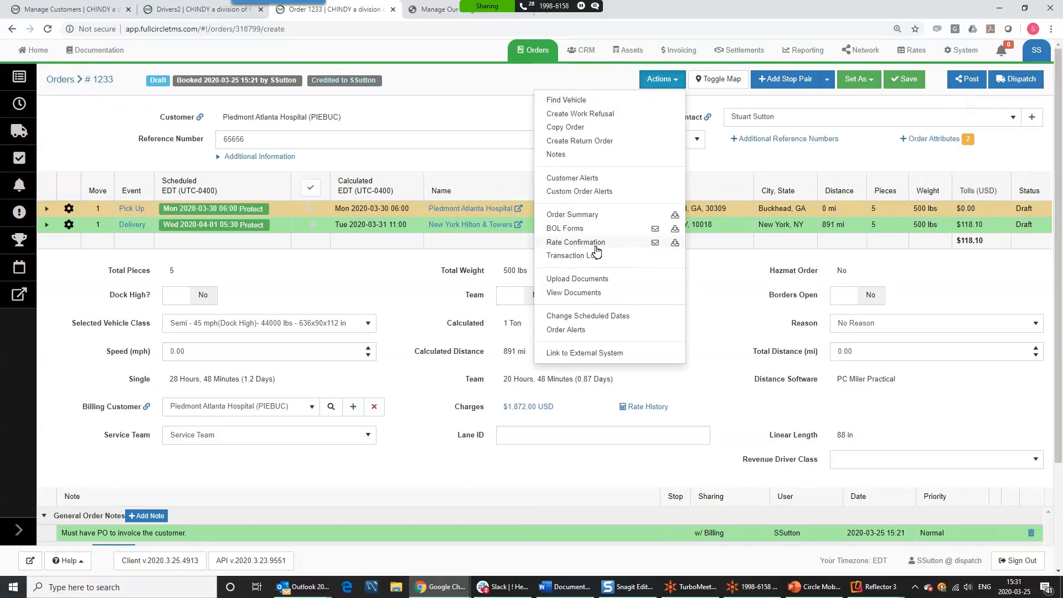
{"action": "left_click", "coordinate": [573, 292]}
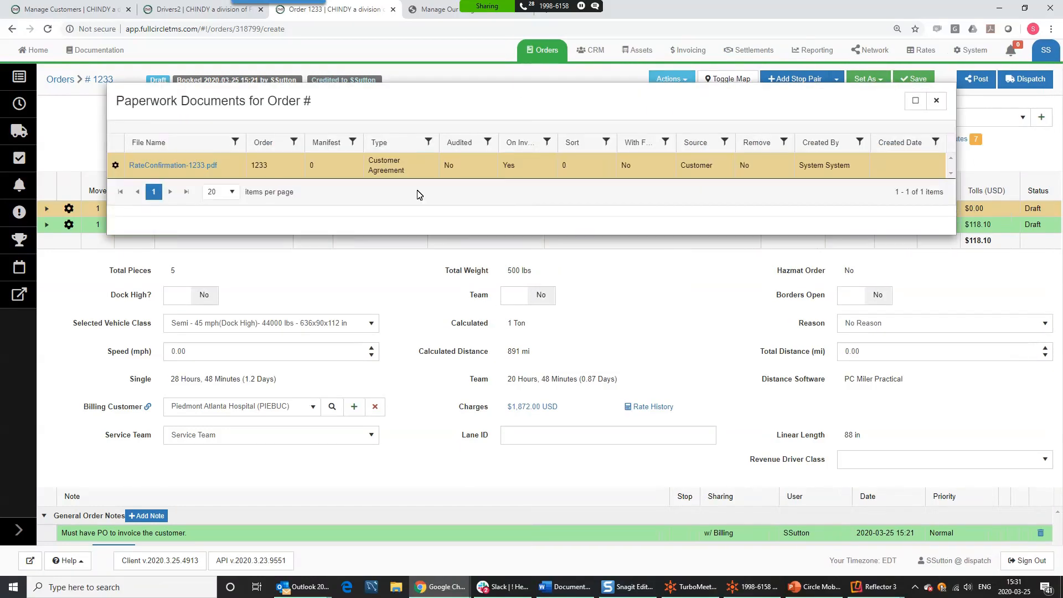
{"action": "left_click", "coordinate": [204, 167]}
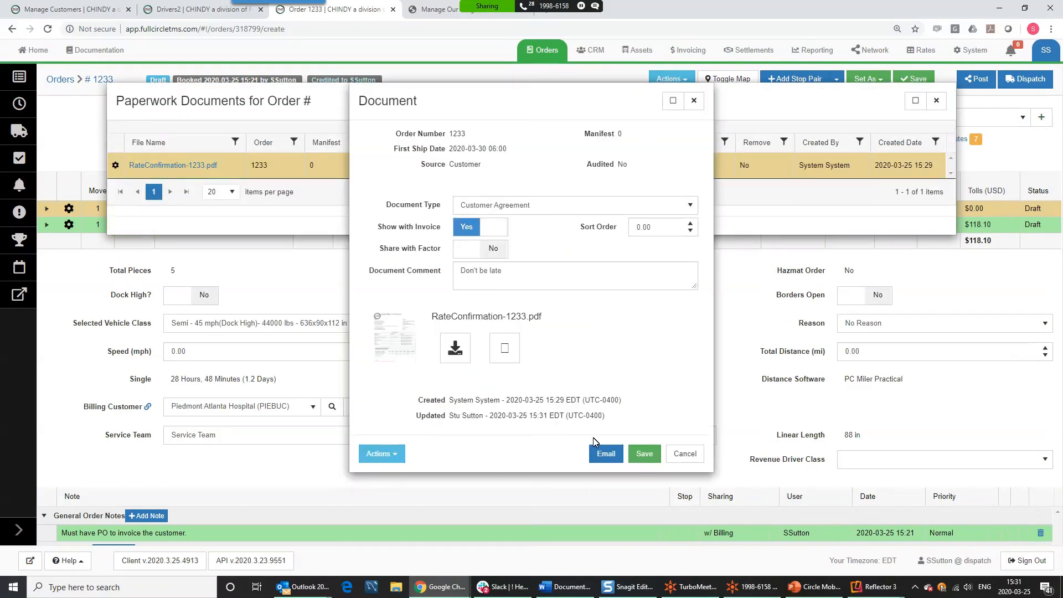
- Start a customer-agreement email and review its recipients, then close it unsent along with the documents list
{"action": "left_click", "coordinate": [607, 455]}
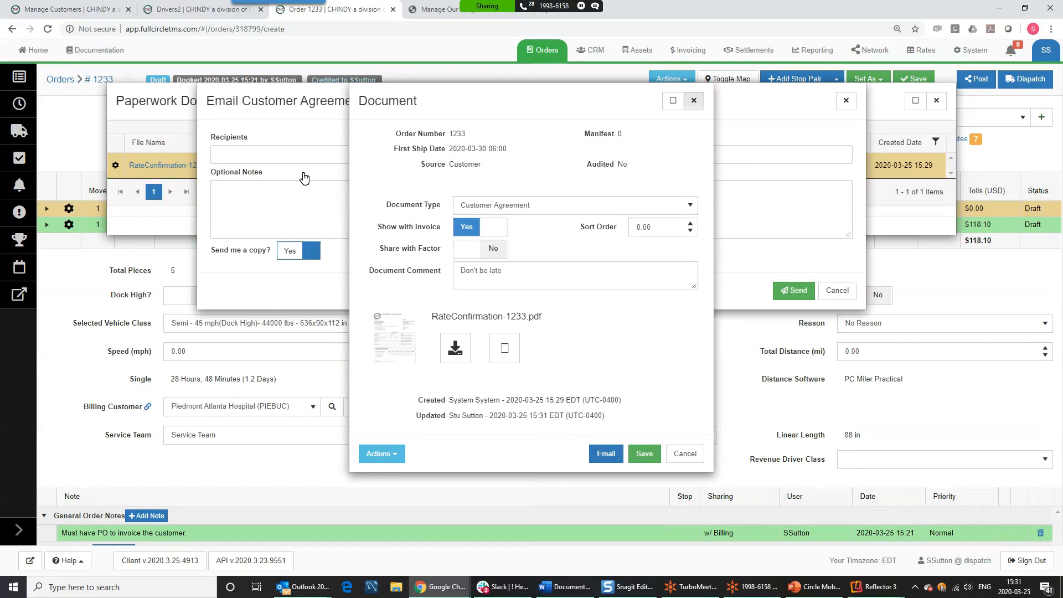
{"action": "left_click", "coordinate": [333, 157]}
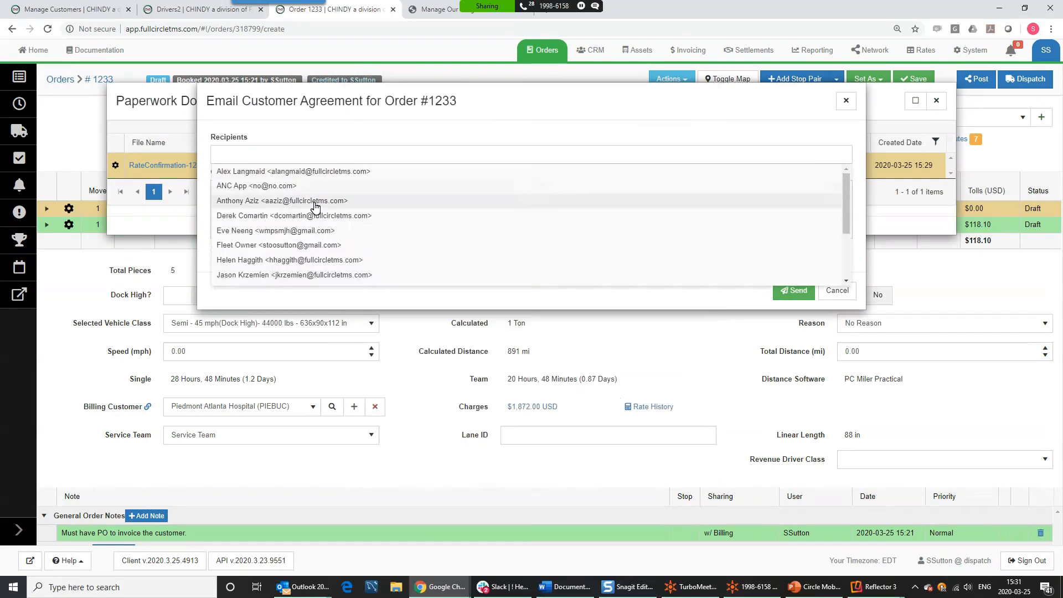
{"action": "left_click", "coordinate": [846, 101]}
{"action": "left_click", "coordinate": [926, 102]}
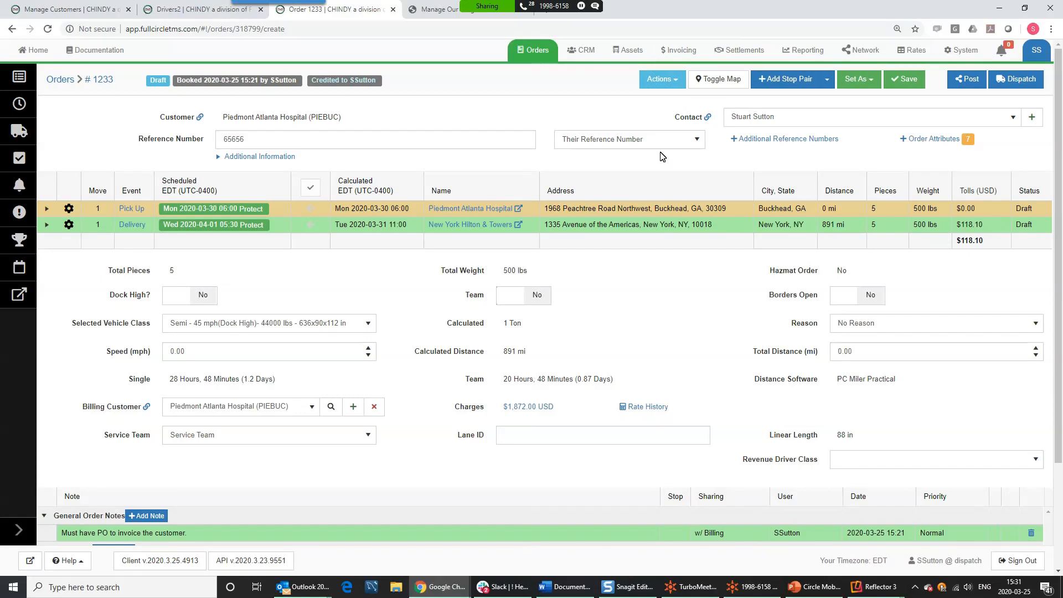
{"action": "left_click", "coordinate": [677, 90]}
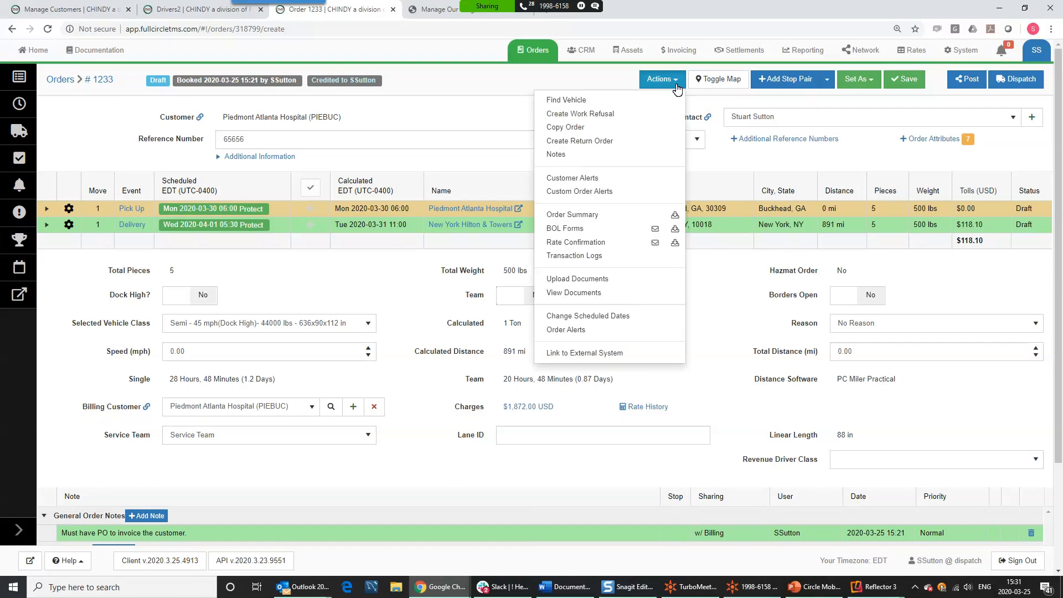
{"action": "left_click", "coordinate": [581, 178]}
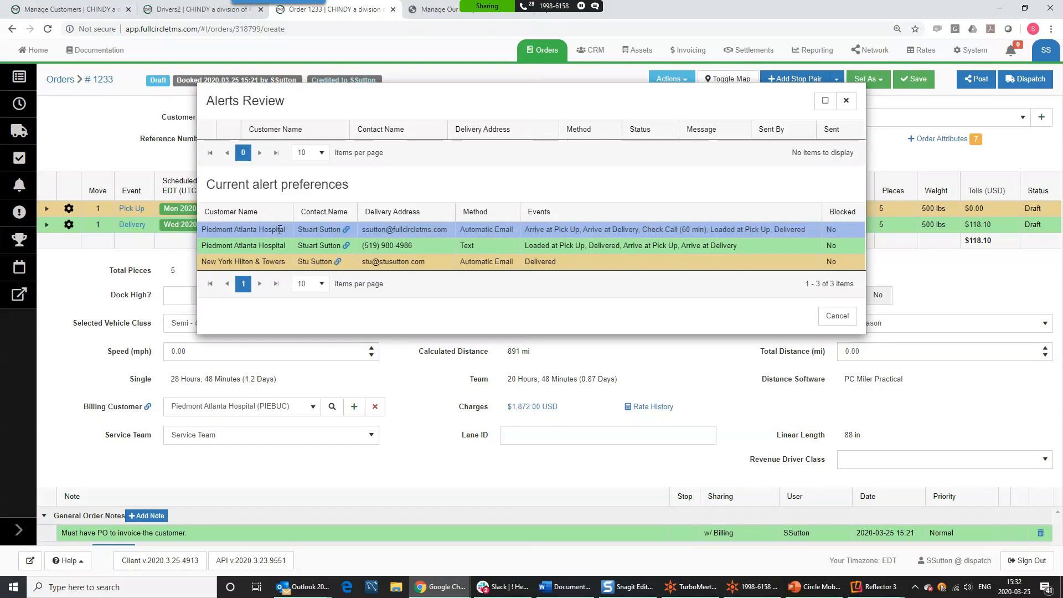
{"action": "left_click", "coordinate": [331, 235]}
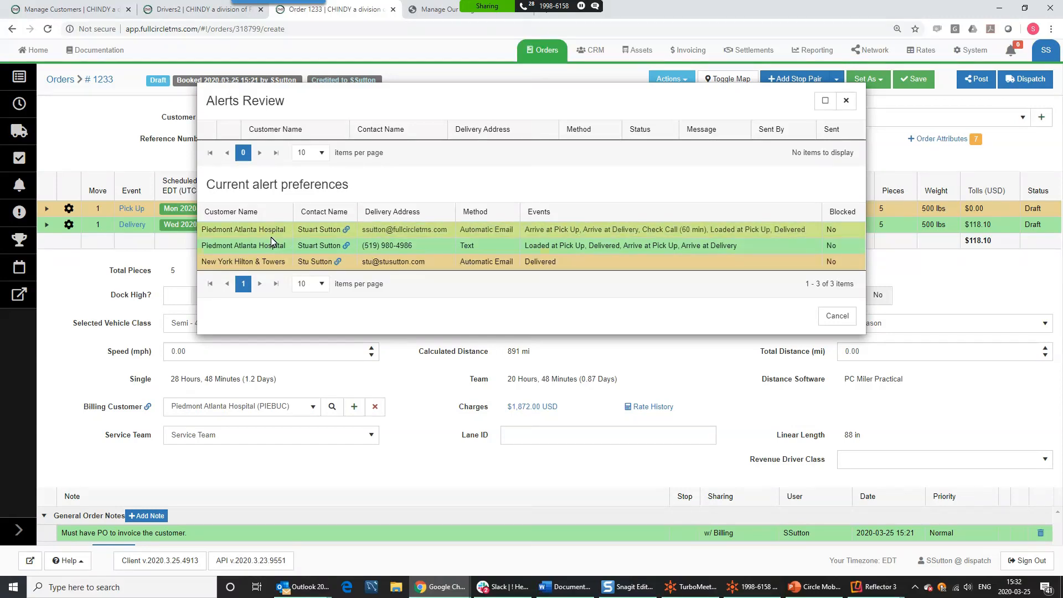
{"action": "left_click_drag", "start_coordinate": [266, 243], "coordinate": [204, 247]}
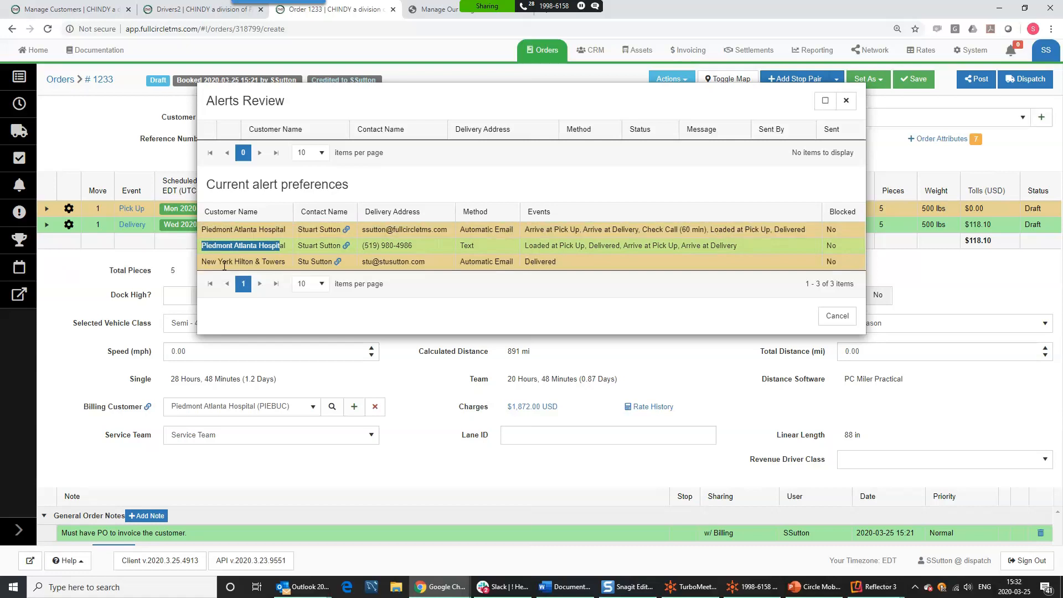
{"action": "left_click_drag", "start_coordinate": [270, 261], "coordinate": [208, 262]}
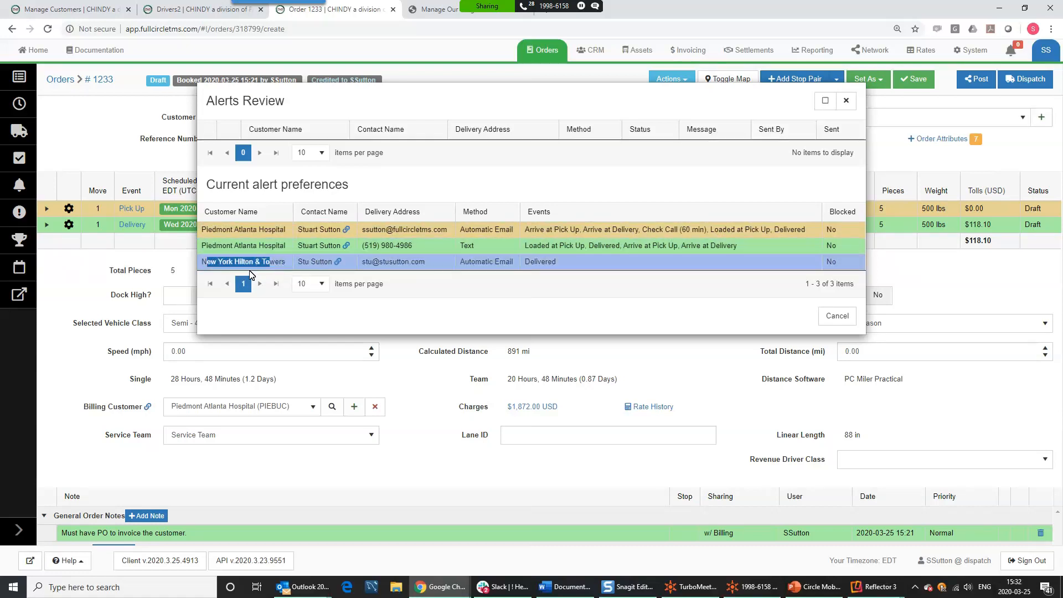
{"action": "left_click_drag", "start_coordinate": [559, 262], "coordinate": [524, 263]}
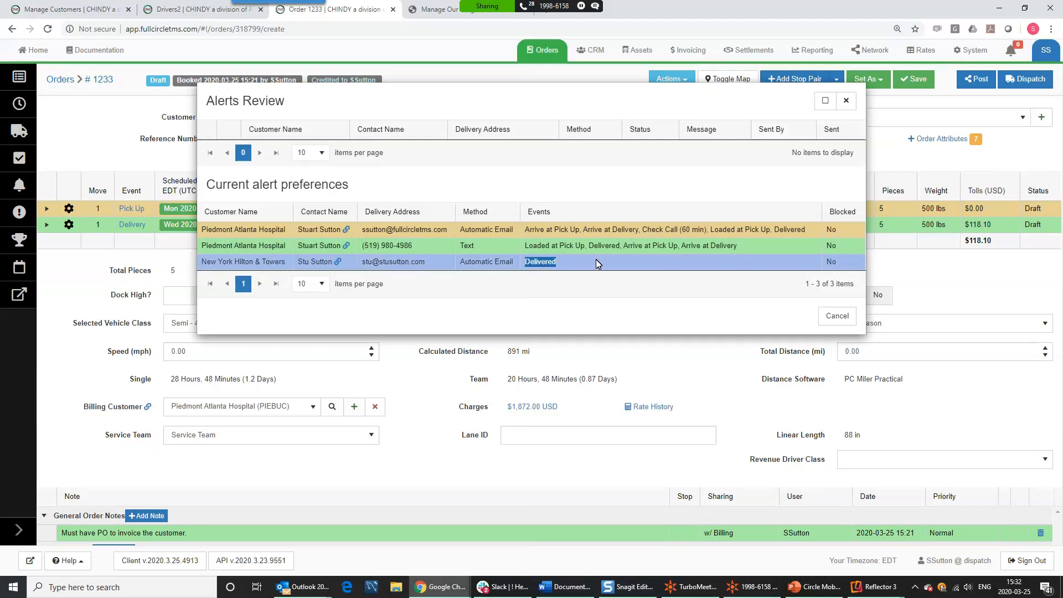
{"action": "left_click_drag", "start_coordinate": [760, 245], "coordinate": [665, 230]}
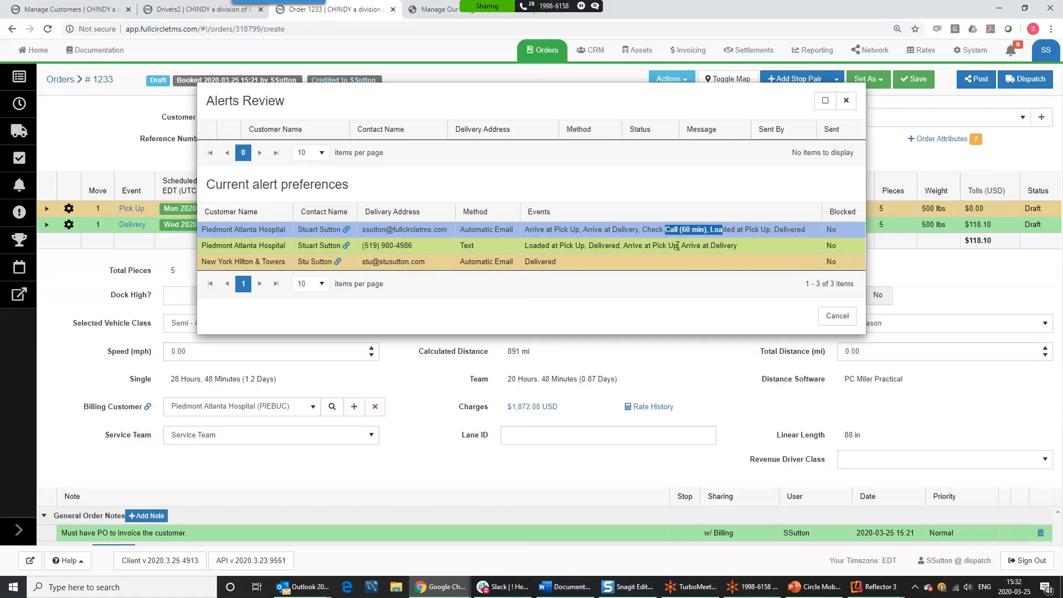
{"action": "left_click", "coordinate": [838, 317]}
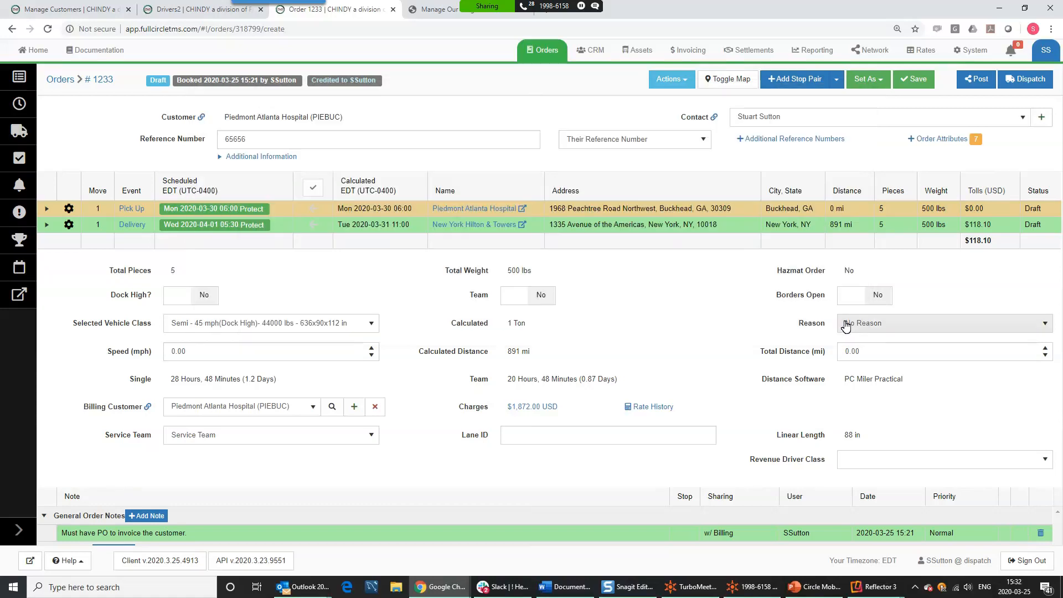
{"action": "left_click", "coordinate": [674, 83]}
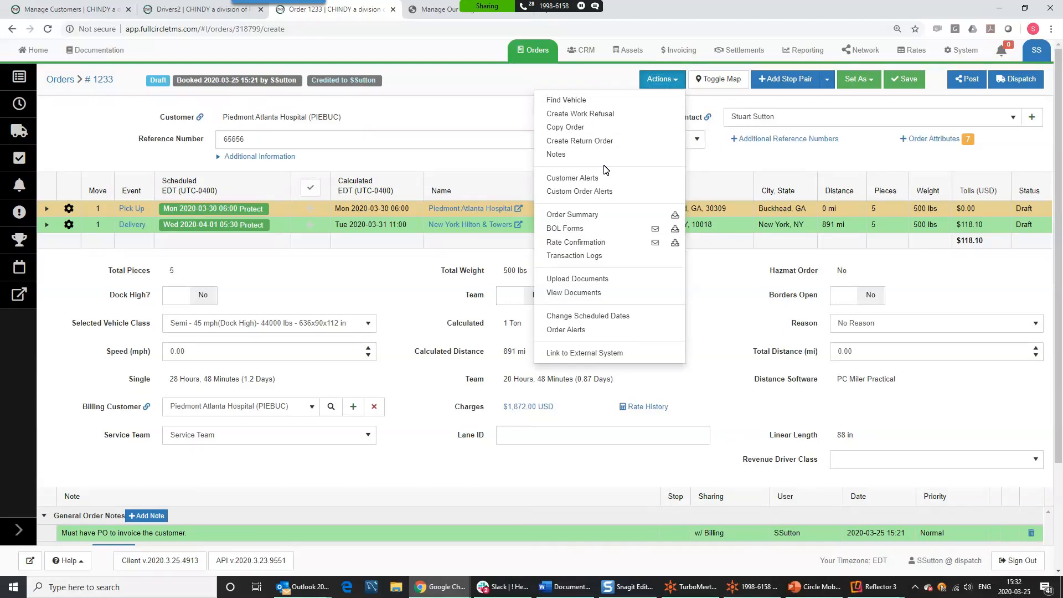
{"action": "left_click", "coordinate": [592, 191]}
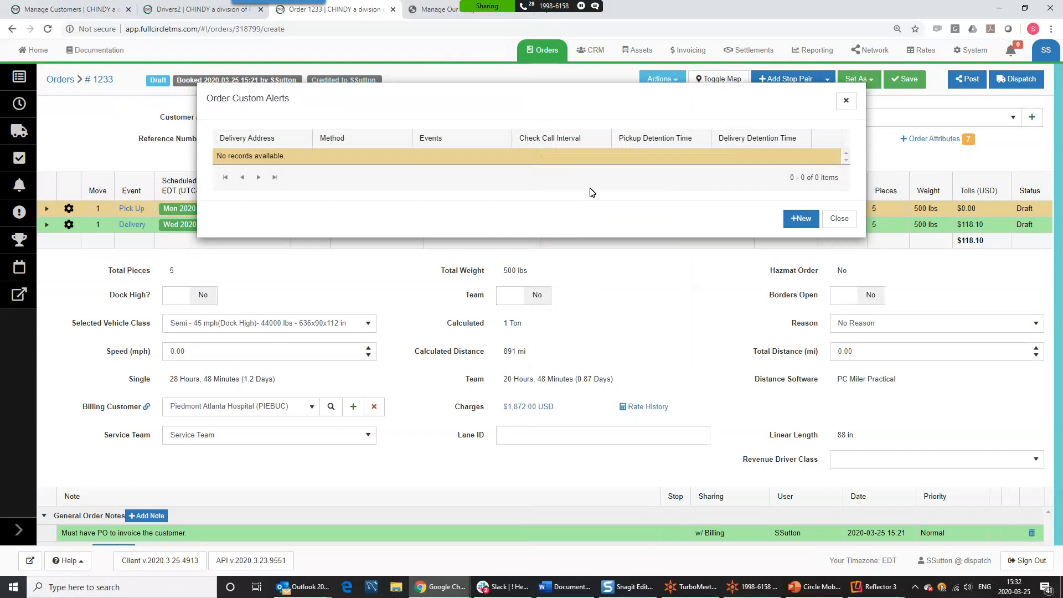
{"action": "left_click", "coordinate": [800, 219]}
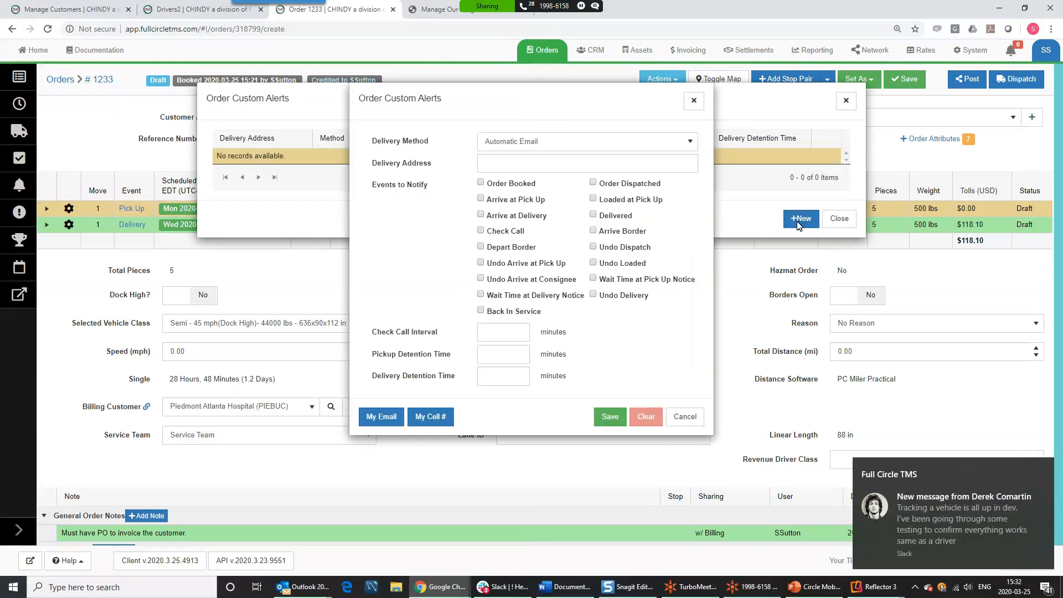
{"action": "mouse_move", "coordinate": [1040, 490]}
{"action": "left_click", "coordinate": [1043, 468]}
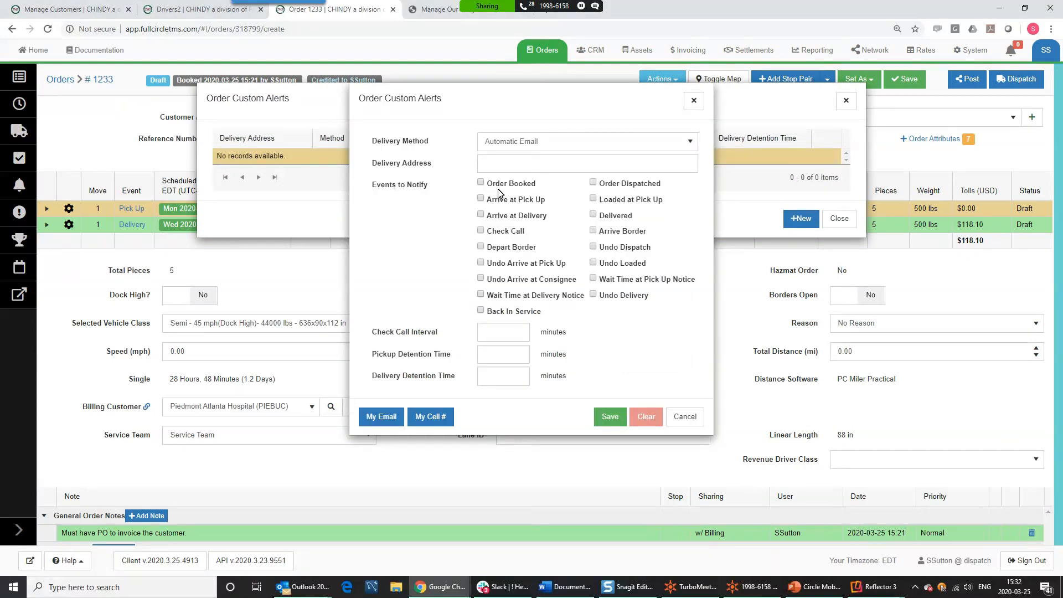
{"action": "left_click", "coordinate": [502, 165]}
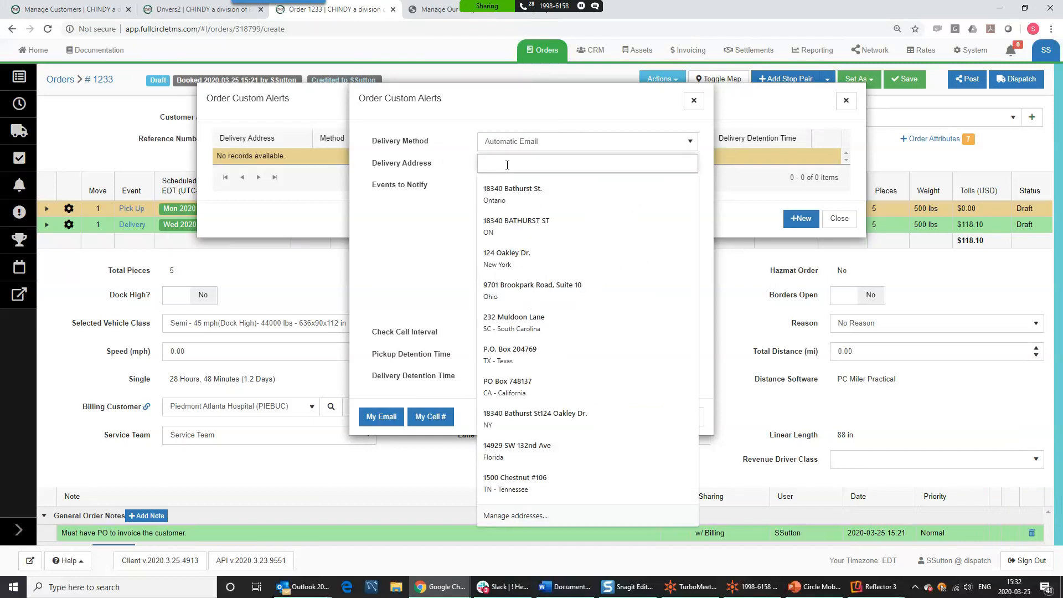
{"action": "left_click", "coordinate": [488, 142]}
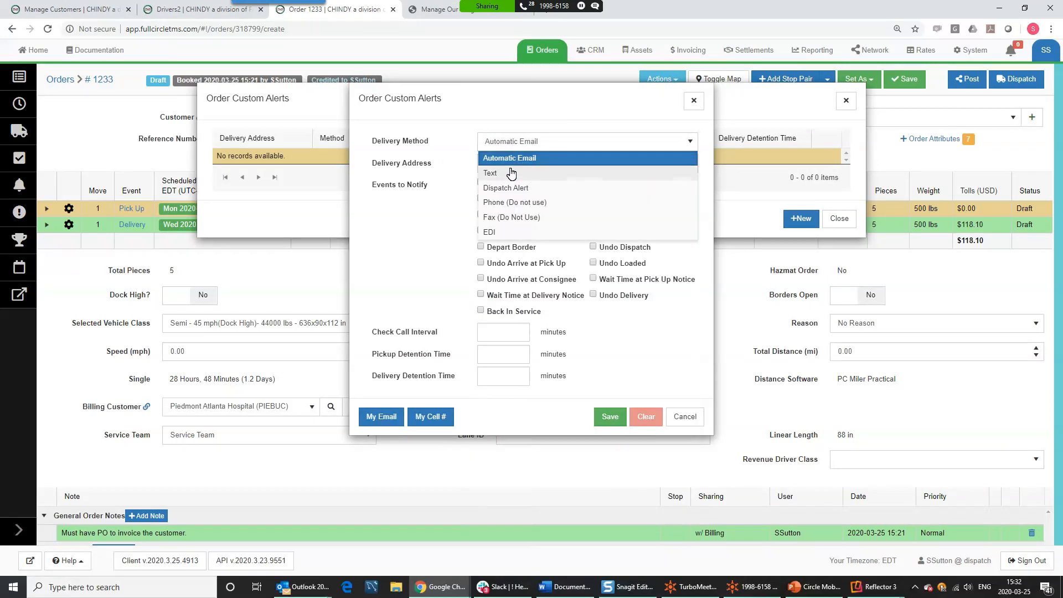
{"action": "left_click", "coordinate": [511, 174]}
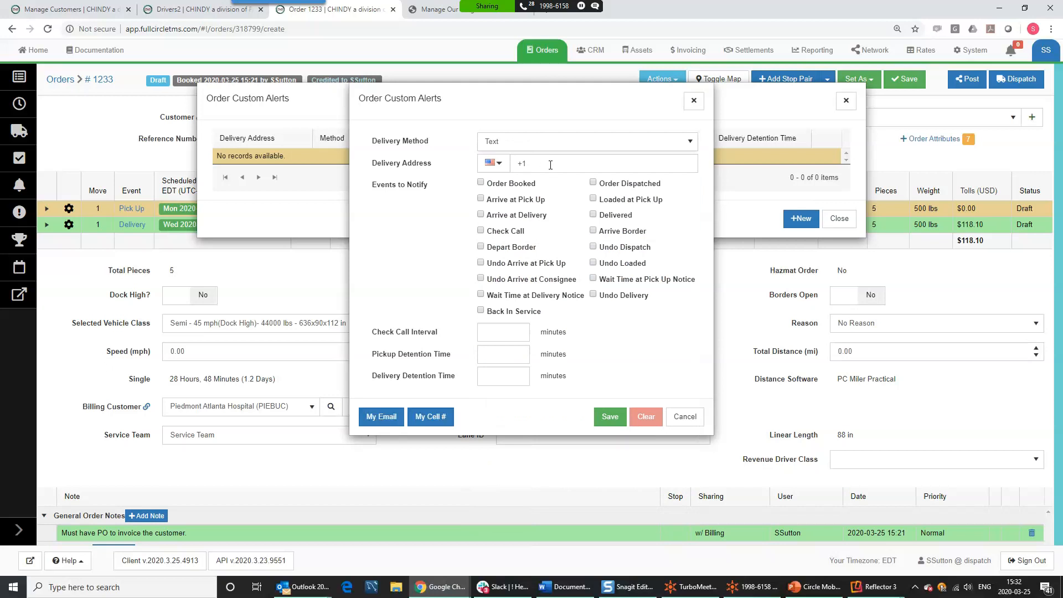
{"action": "left_click", "coordinate": [527, 146]}
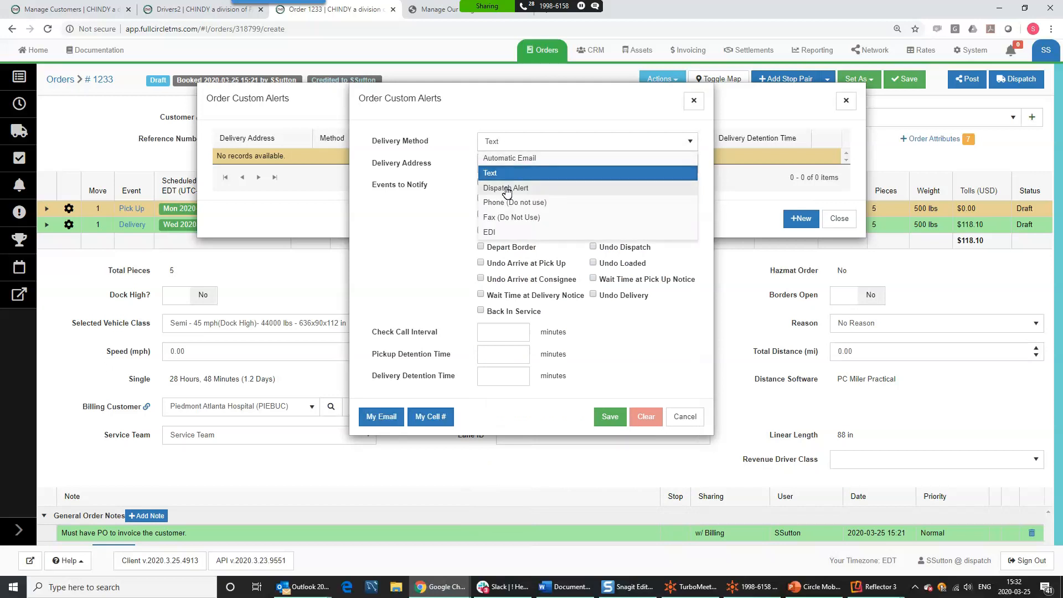
{"action": "left_click", "coordinate": [452, 150]}
{"action": "left_click", "coordinate": [481, 198]}
{"action": "left_click", "coordinate": [481, 247]}
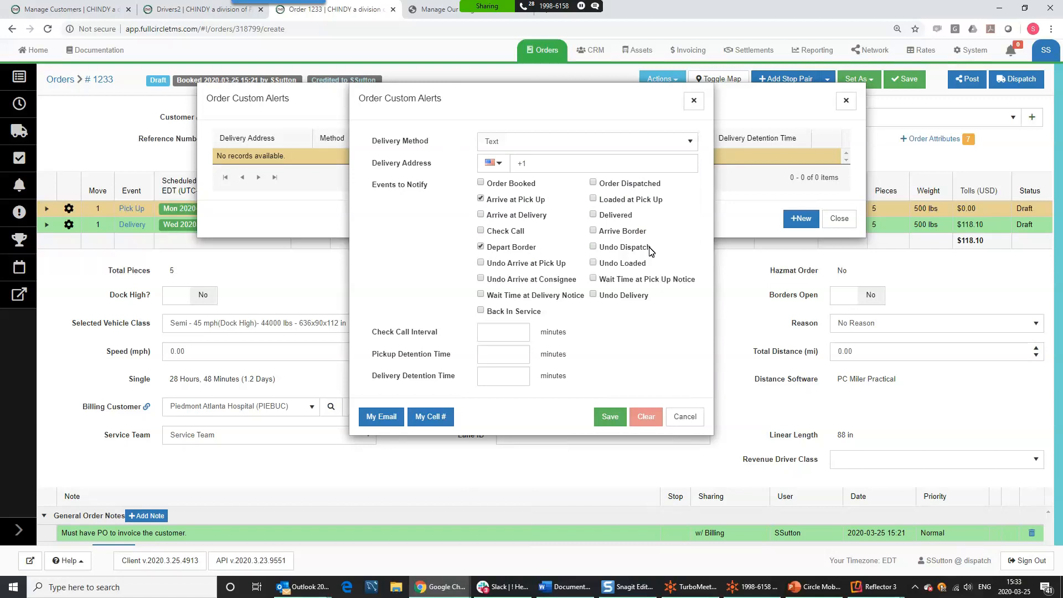
{"action": "left_click", "coordinate": [508, 333]}
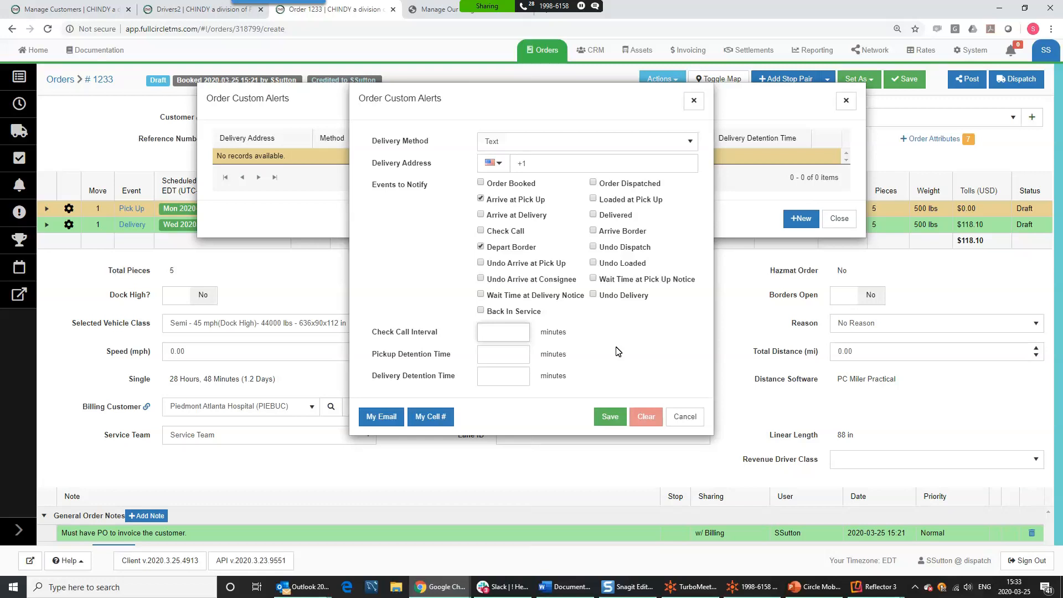
{"action": "left_click", "coordinate": [430, 421]}
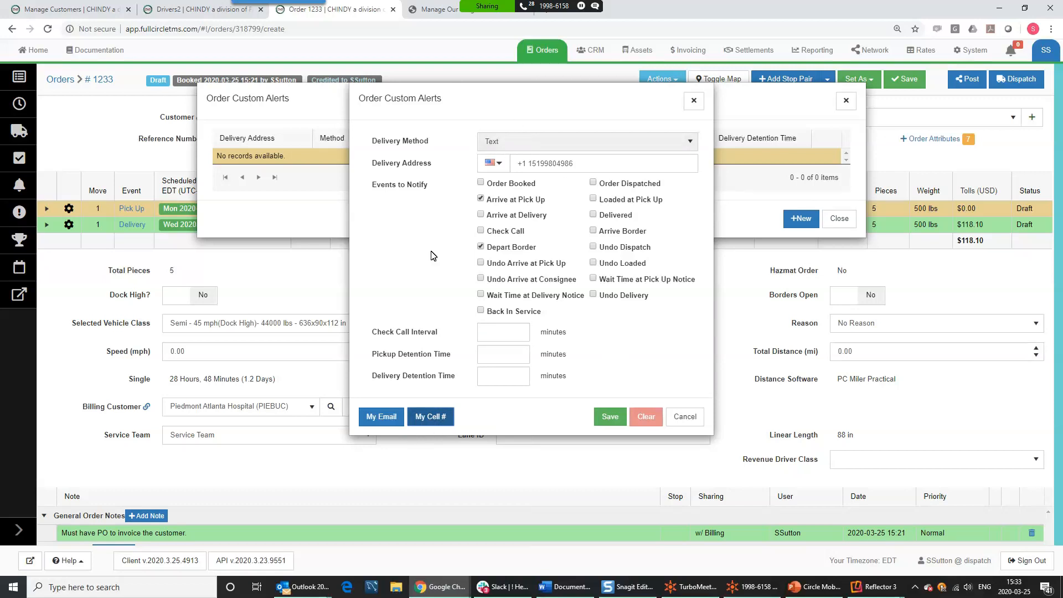
{"action": "left_click", "coordinate": [387, 430]}
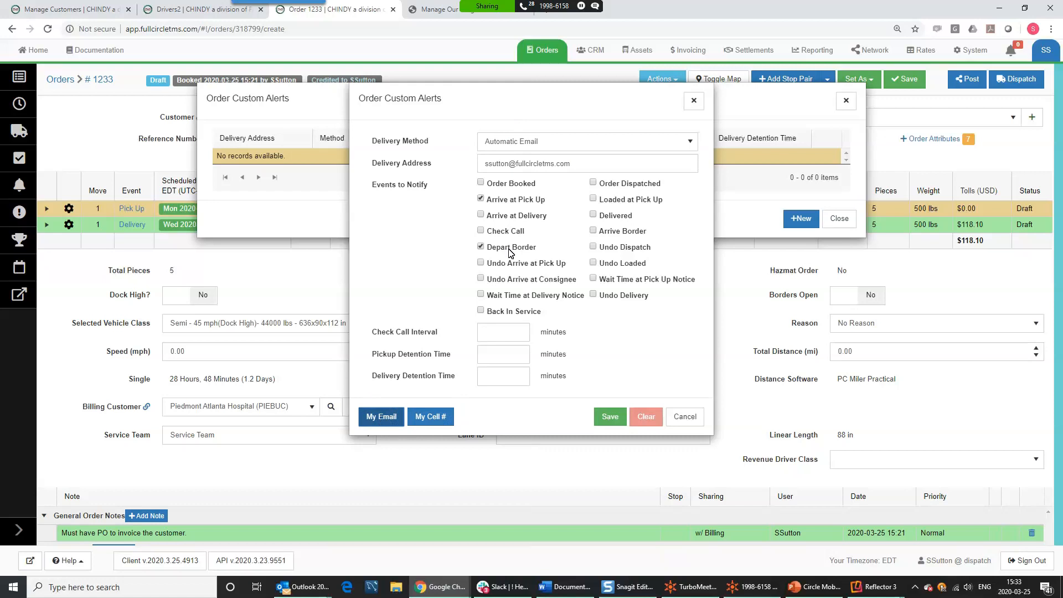
{"action": "triple_click", "coordinate": [571, 162]}
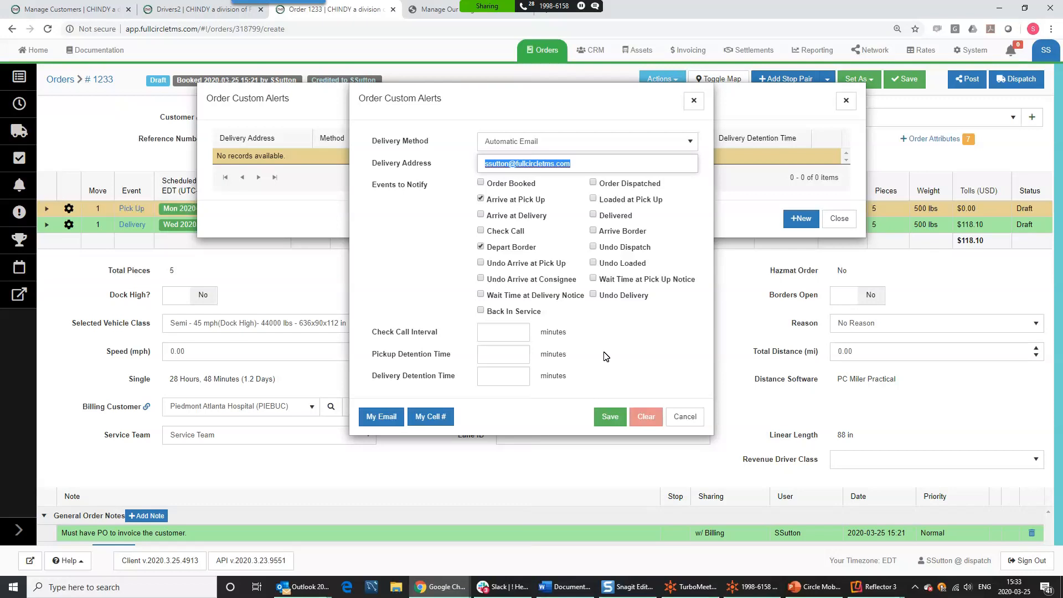
{"action": "left_click", "coordinate": [696, 103]}
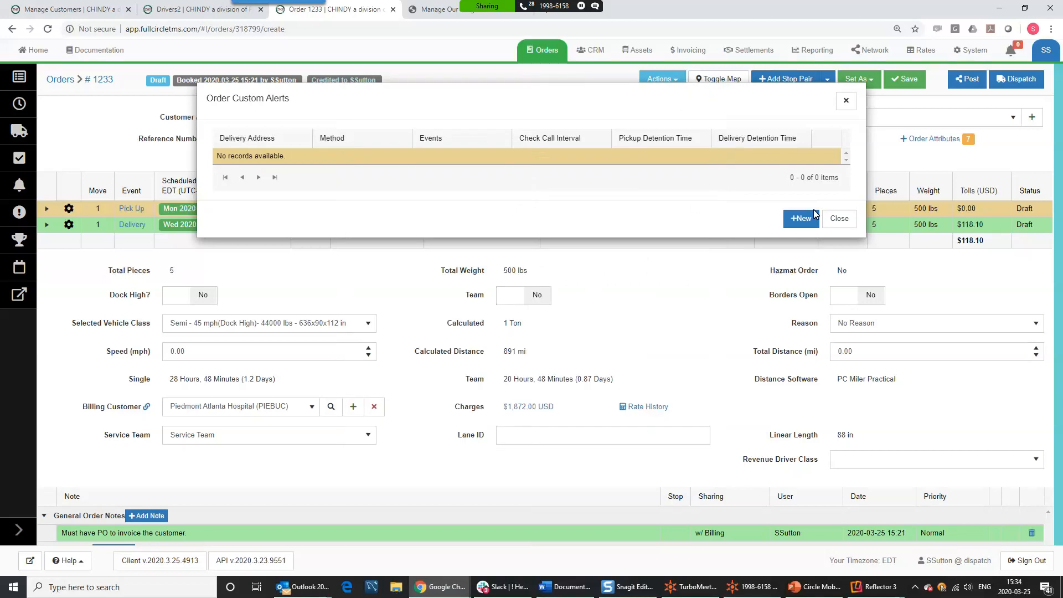
{"action": "left_click", "coordinate": [839, 219]}
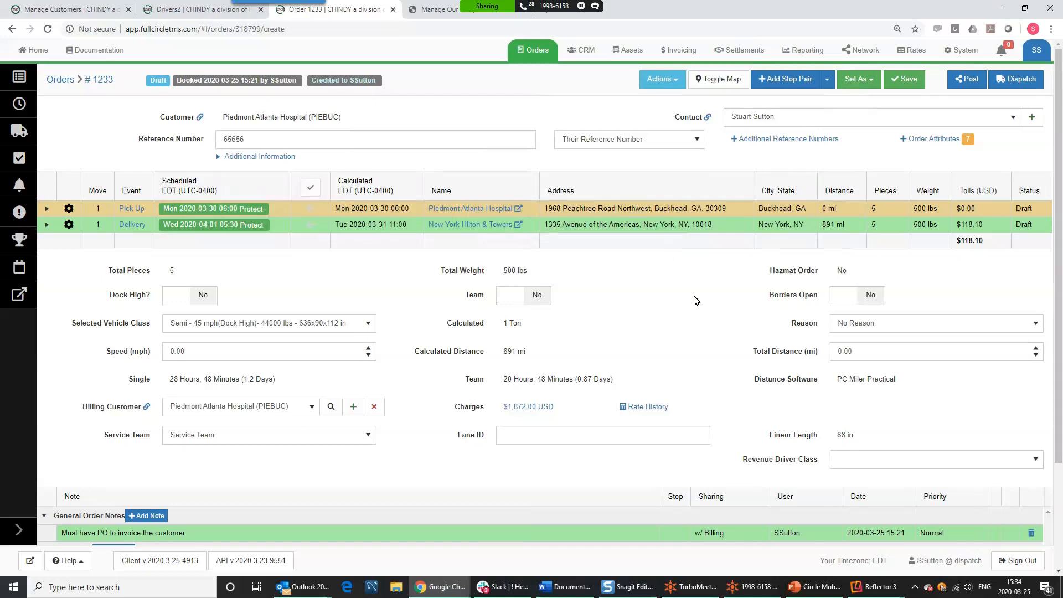
{"action": "left_click", "coordinate": [671, 81]}
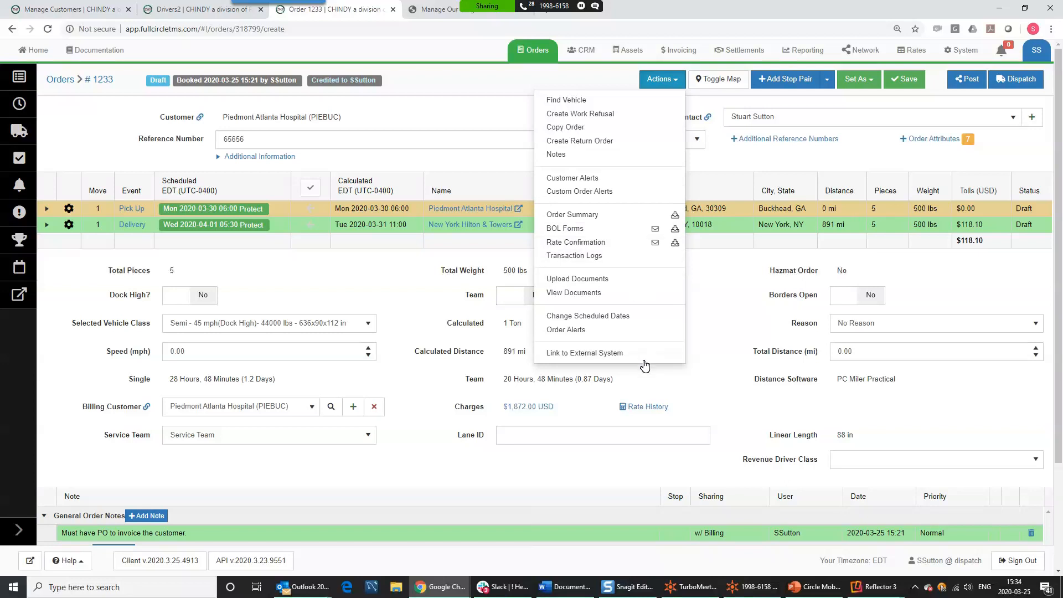
{"action": "left_click", "coordinate": [610, 279]}
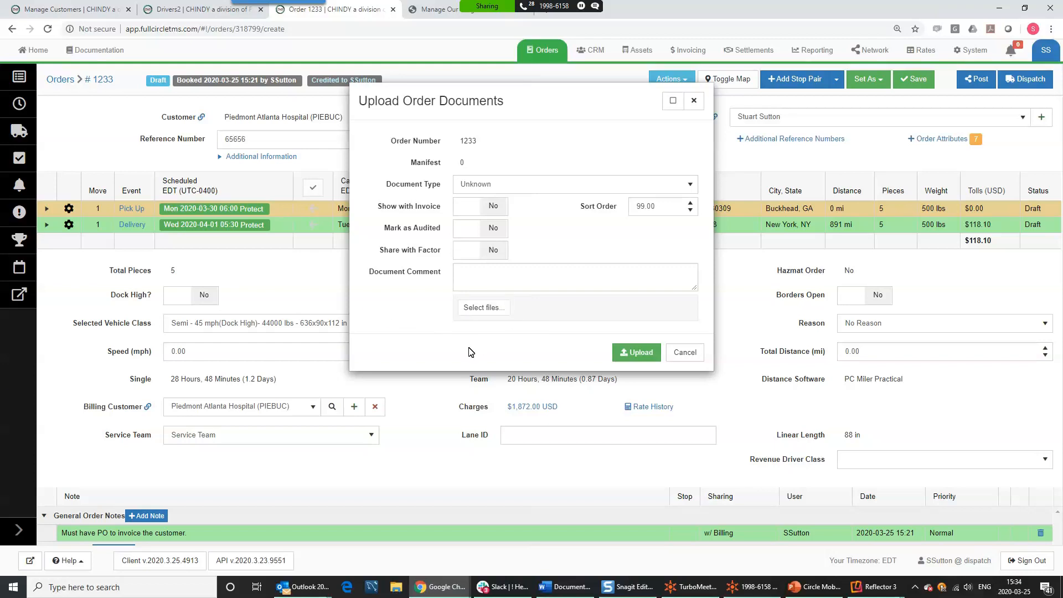
{"action": "left_click", "coordinate": [685, 353]}
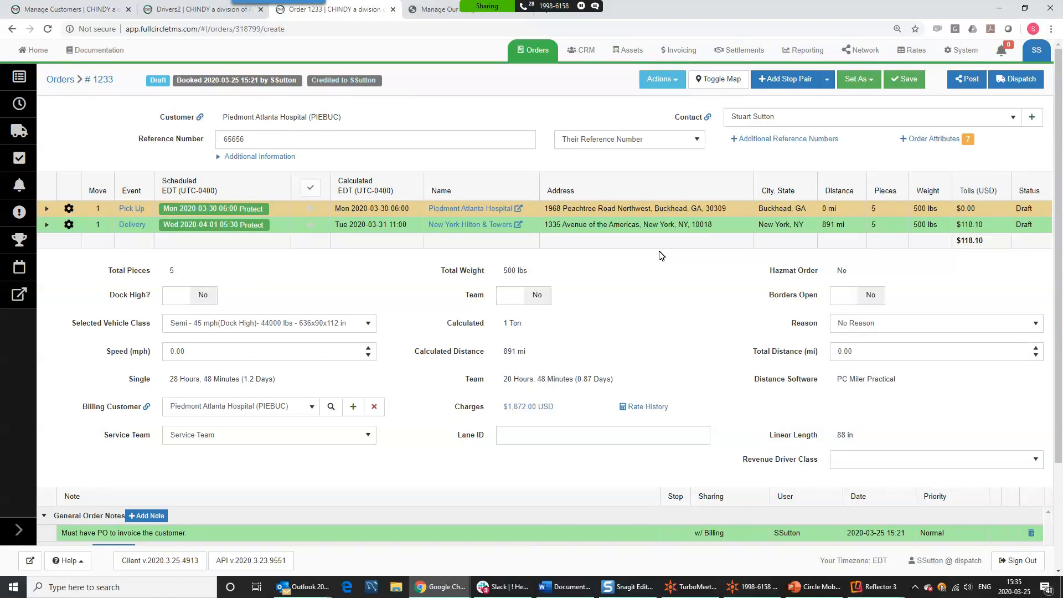
- Display order 1233's route map and pan it to show the New York end of the 891-mile route
{"action": "left_click", "coordinate": [662, 80]}
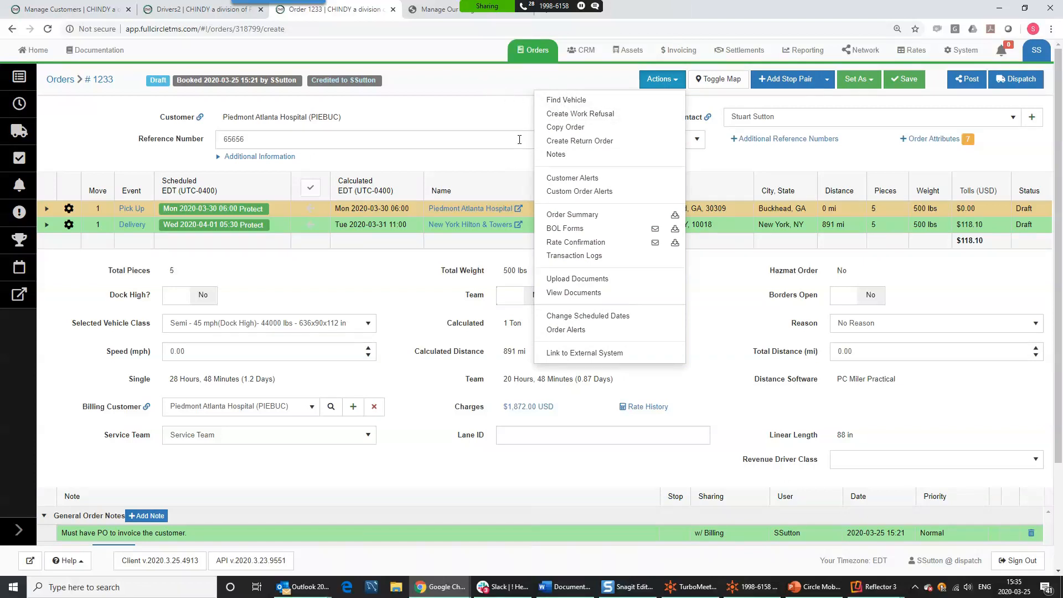
{"action": "left_click", "coordinate": [511, 84]}
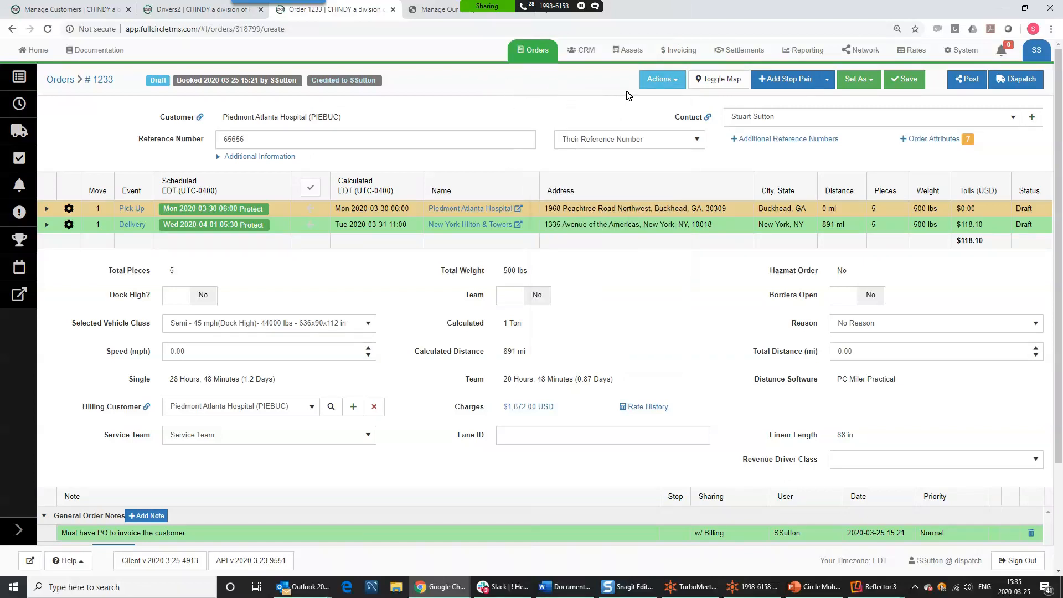
{"action": "left_click", "coordinate": [720, 82]}
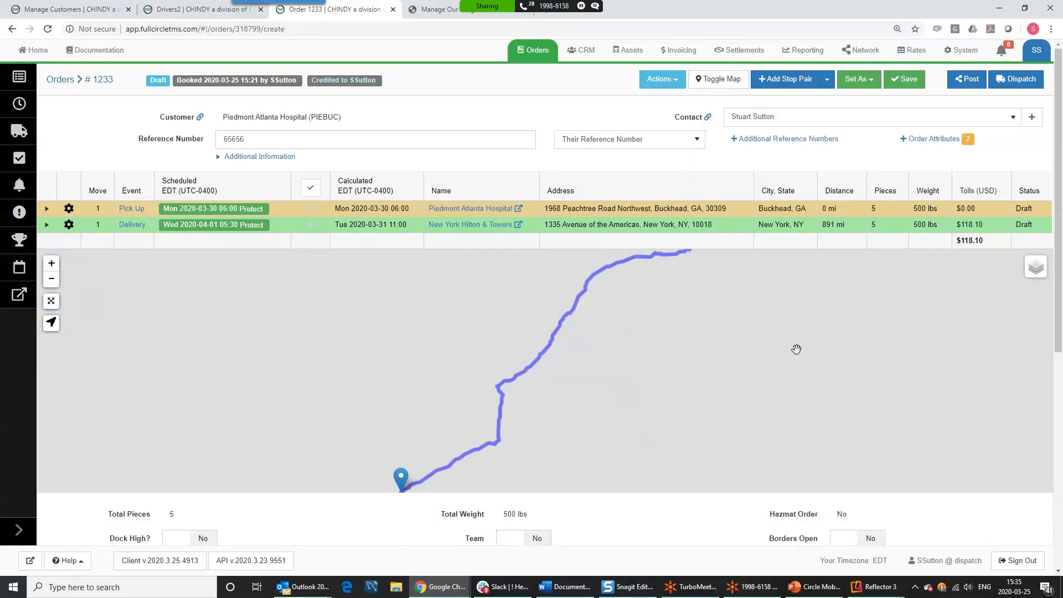
{"action": "mouse_move", "coordinate": [696, 341]}
{"action": "left_mouse_down"}
{"action": "mouse_move", "coordinate": [711, 401]}
{"action": "mouse_move", "coordinate": [736, 347]}
{"action": "mouse_move", "coordinate": [731, 364]}
{"action": "mouse_move", "coordinate": [778, 348]}
{"action": "mouse_move", "coordinate": [791, 356]}
{"action": "left_mouse_up"}
{"action": "left_click", "coordinate": [722, 81]}
{"action": "left_click", "coordinate": [722, 81]}
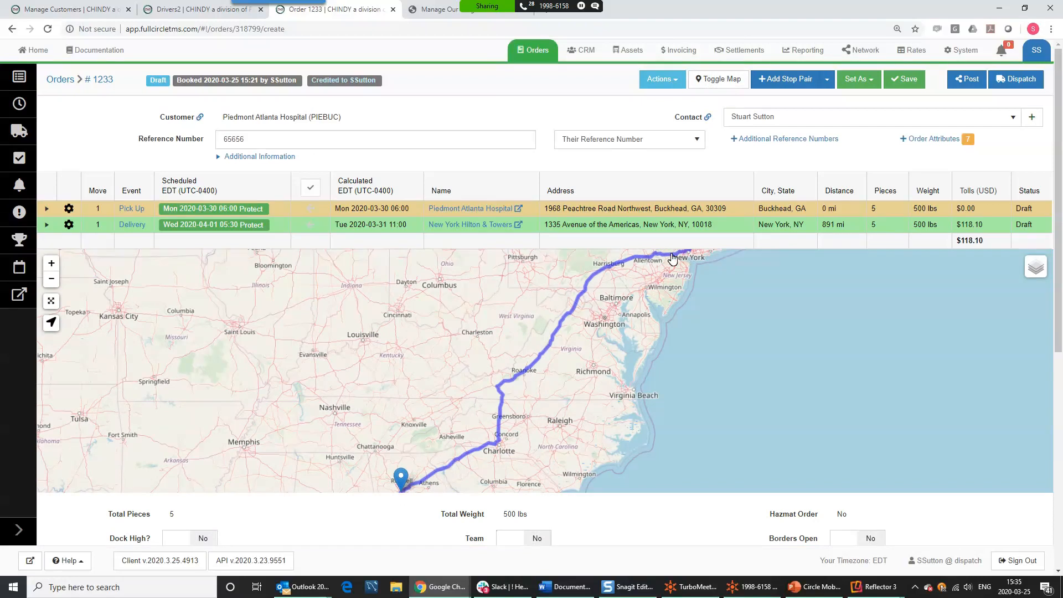
{"action": "left_click", "coordinate": [51, 324]}
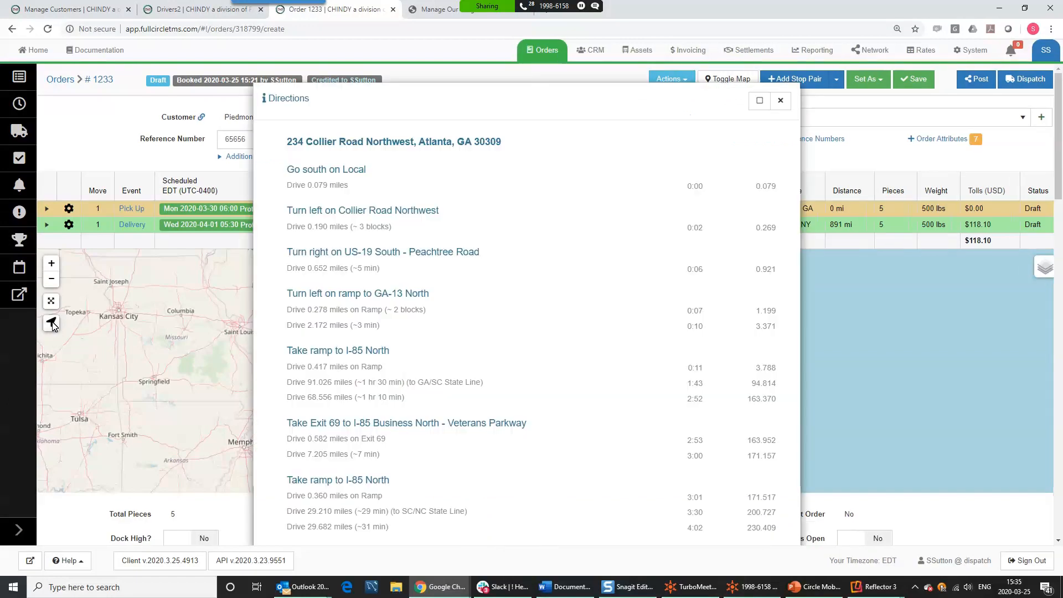
{"action": "scroll", "coordinate": [644, 294], "scroll_direction": "down", "scroll_amount": 20}
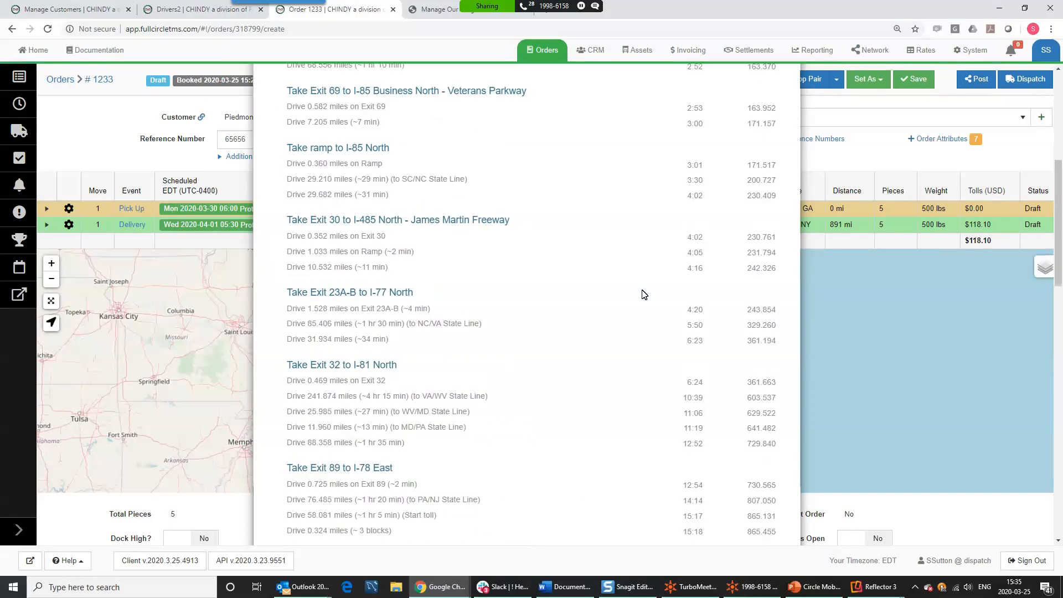
{"action": "scroll", "coordinate": [645, 294], "scroll_direction": "up", "scroll_amount": 20}
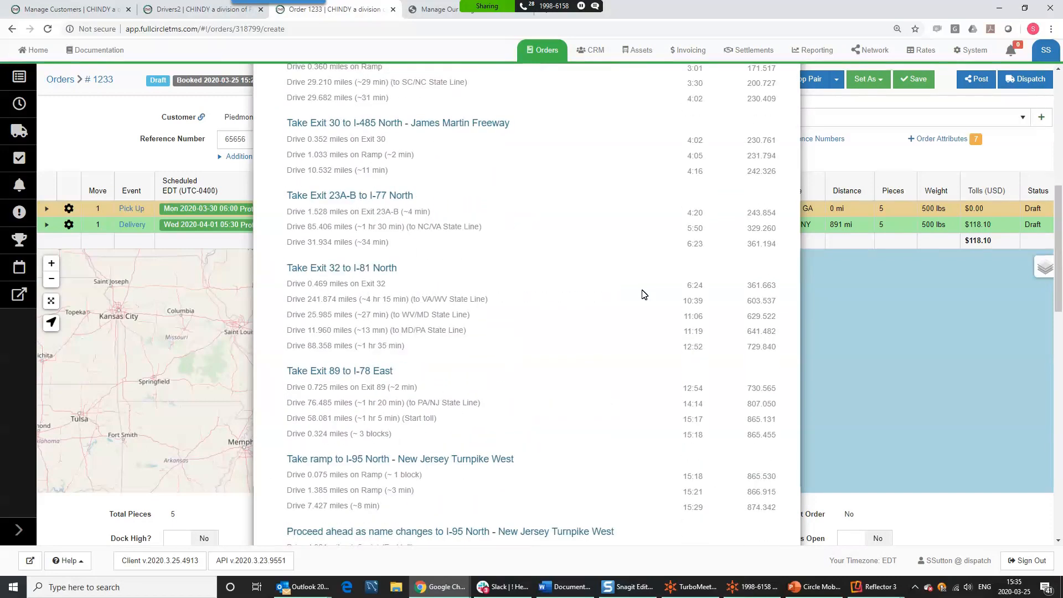
{"action": "left_click", "coordinate": [249, 260]}
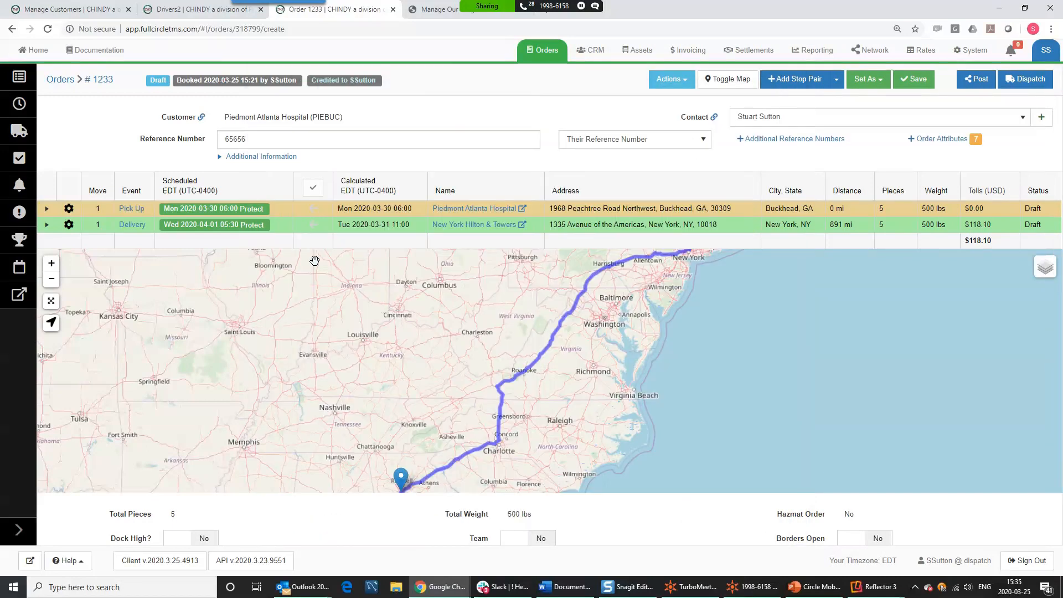
{"action": "left_click", "coordinate": [718, 82]}
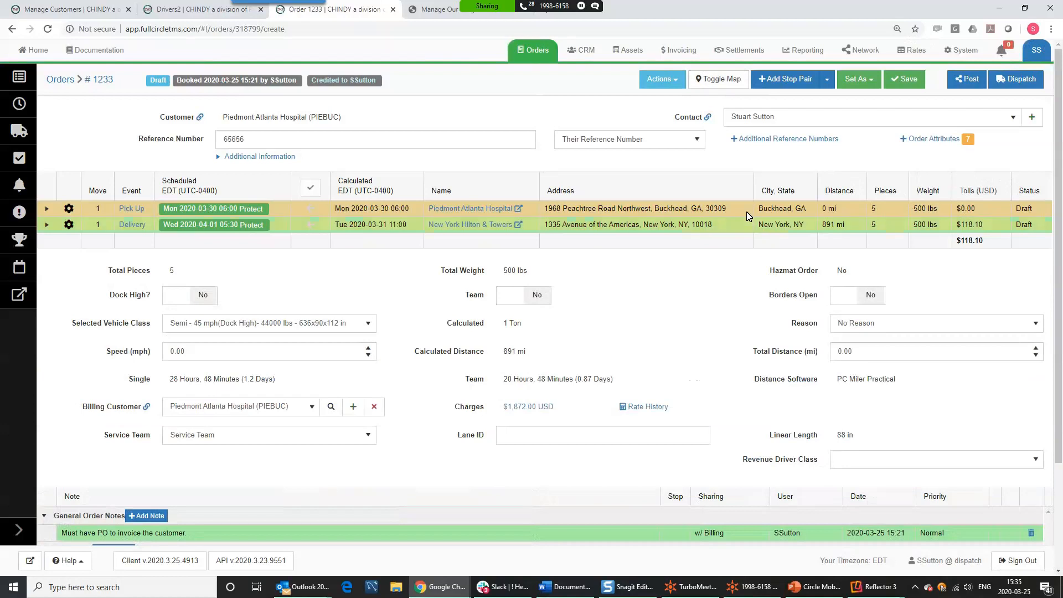
{"action": "left_click", "coordinate": [870, 83]}
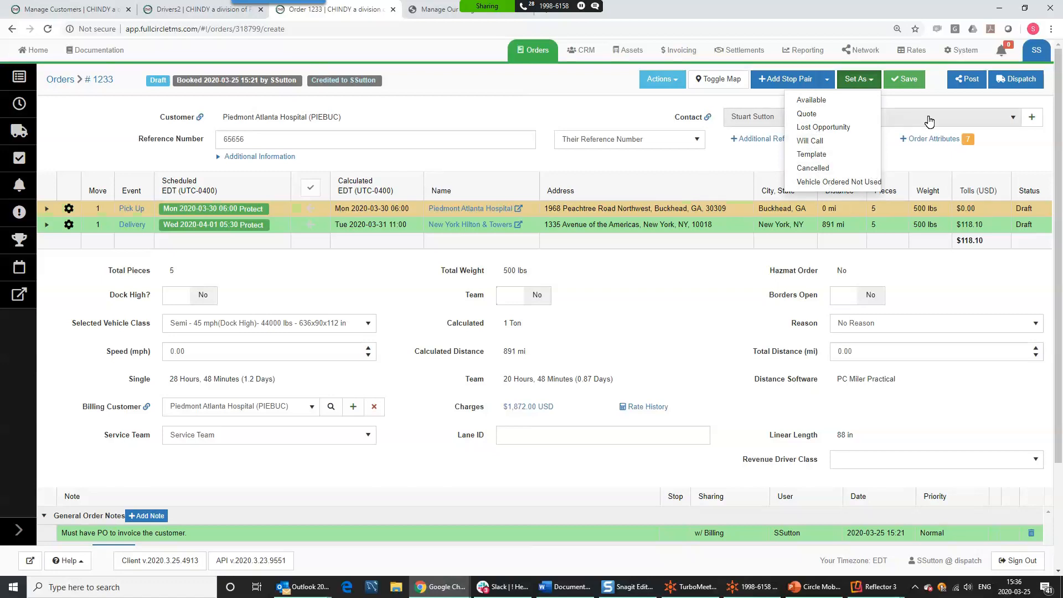
{"action": "left_click", "coordinate": [939, 89]}
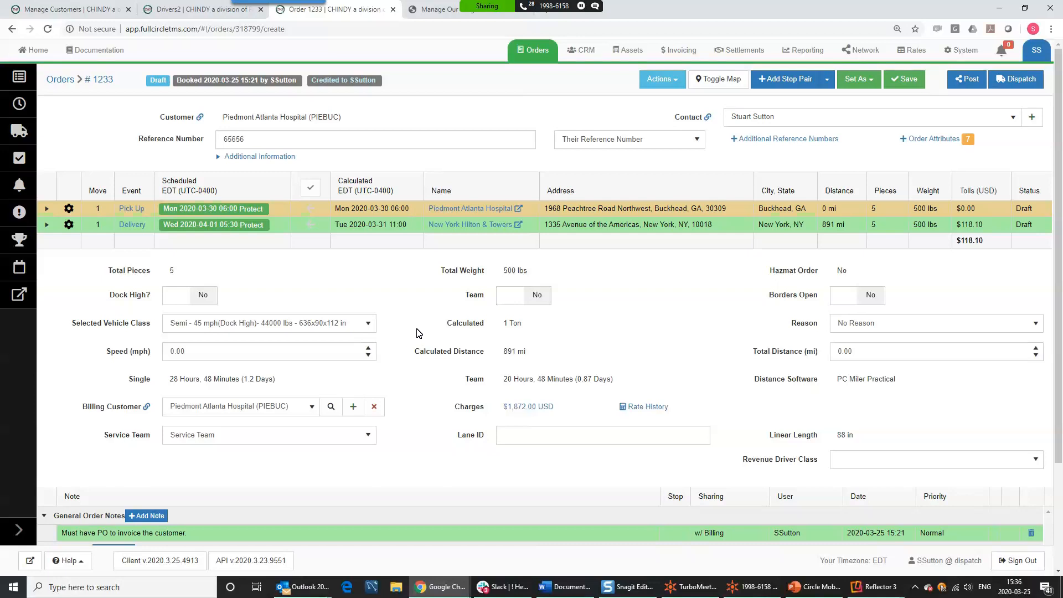
{"action": "mouse_move", "coordinate": [419, 331]}
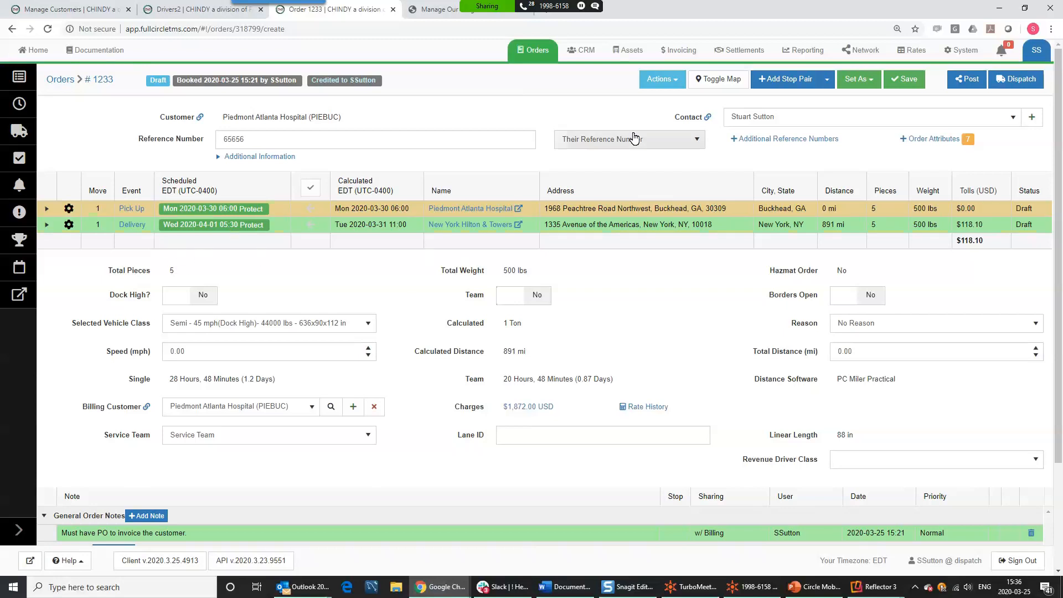
{"action": "left_click", "coordinate": [718, 79]}
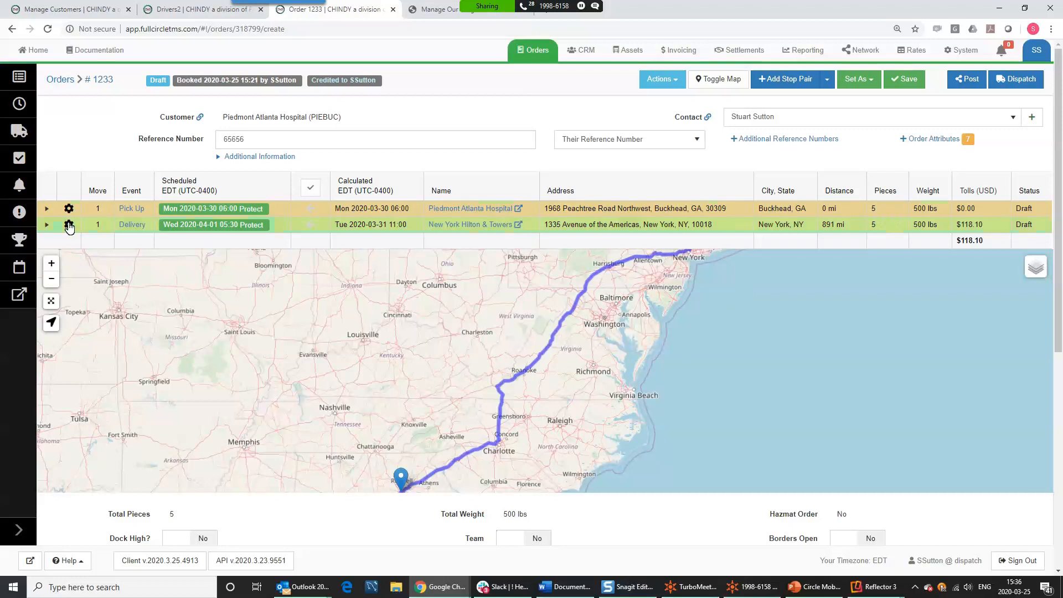
- Hide the map and add a new pickup stop at City Center Roanoake, OH
{"action": "left_click", "coordinate": [719, 78]}
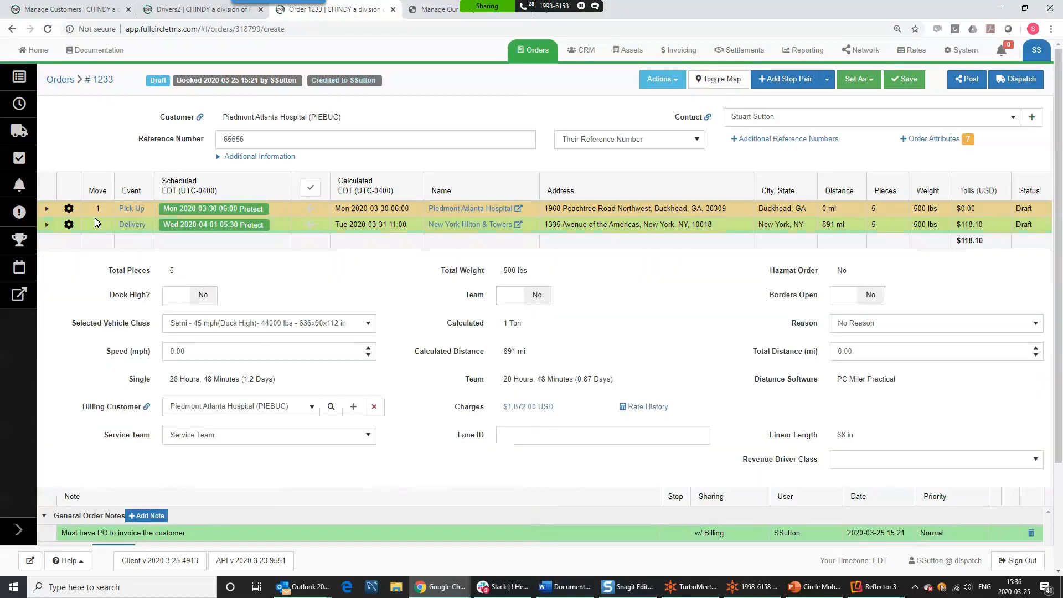
{"action": "left_click", "coordinate": [69, 225]}
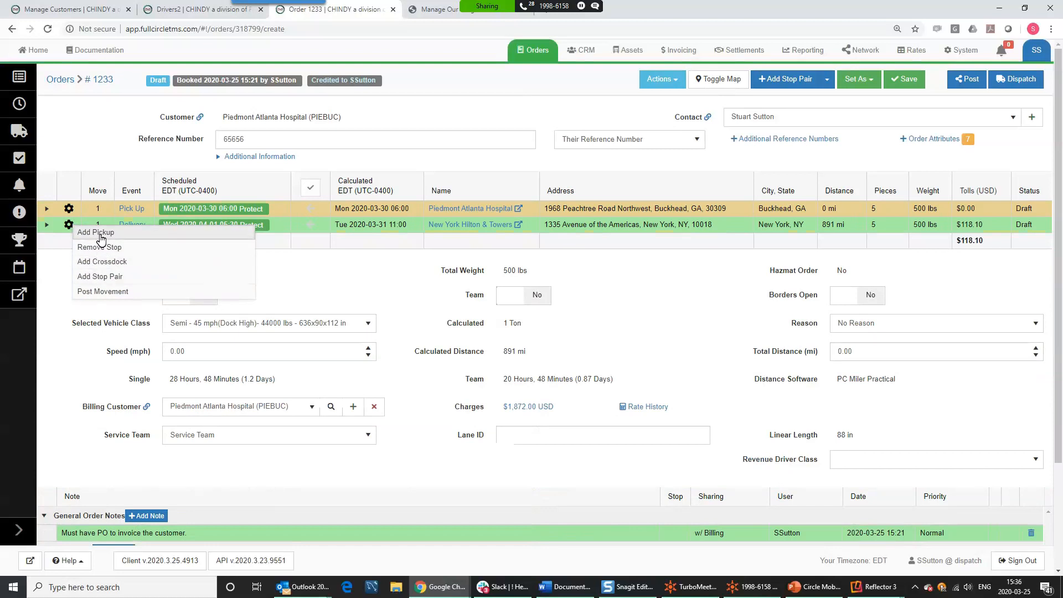
{"action": "left_click", "coordinate": [164, 239]}
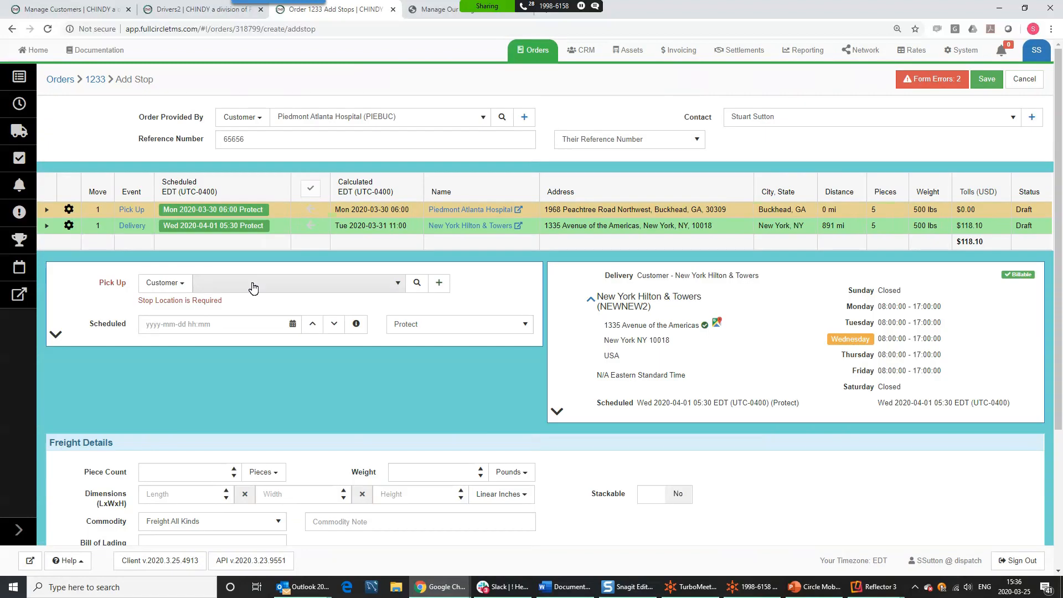
{"action": "left_click", "coordinate": [164, 282]}
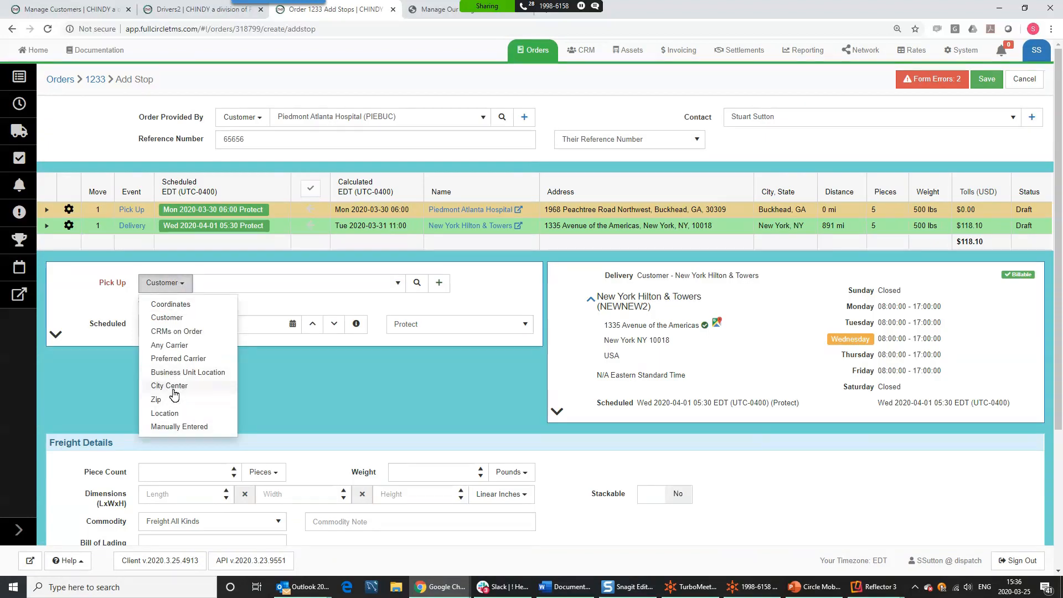
{"action": "left_click", "coordinate": [170, 387]}
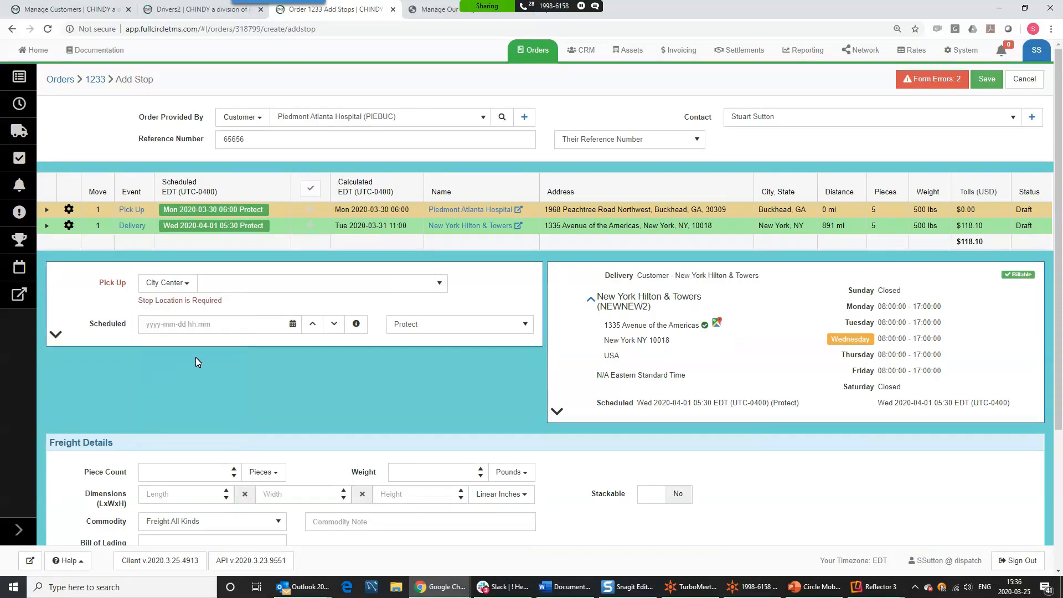
{"action": "left_click", "coordinate": [240, 290]}
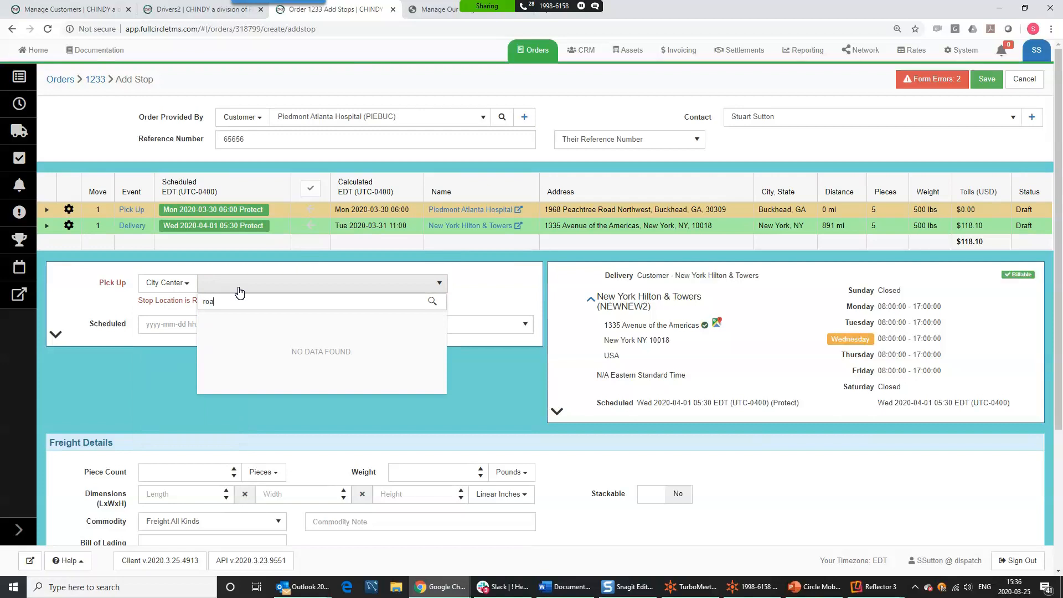
{"action": "type", "text": "roam"}
{"action": "key", "text": "BackSpace"}
{"action": "type", "text": "k,"}
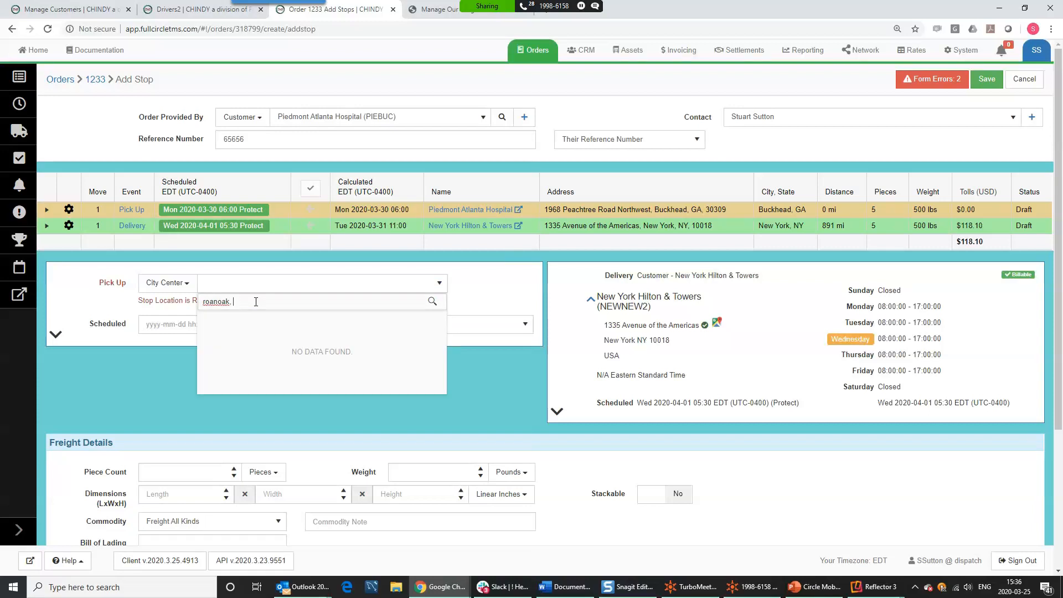
{"action": "key", "text": "BackSpace"}
{"action": "left_click", "coordinate": [221, 316]}
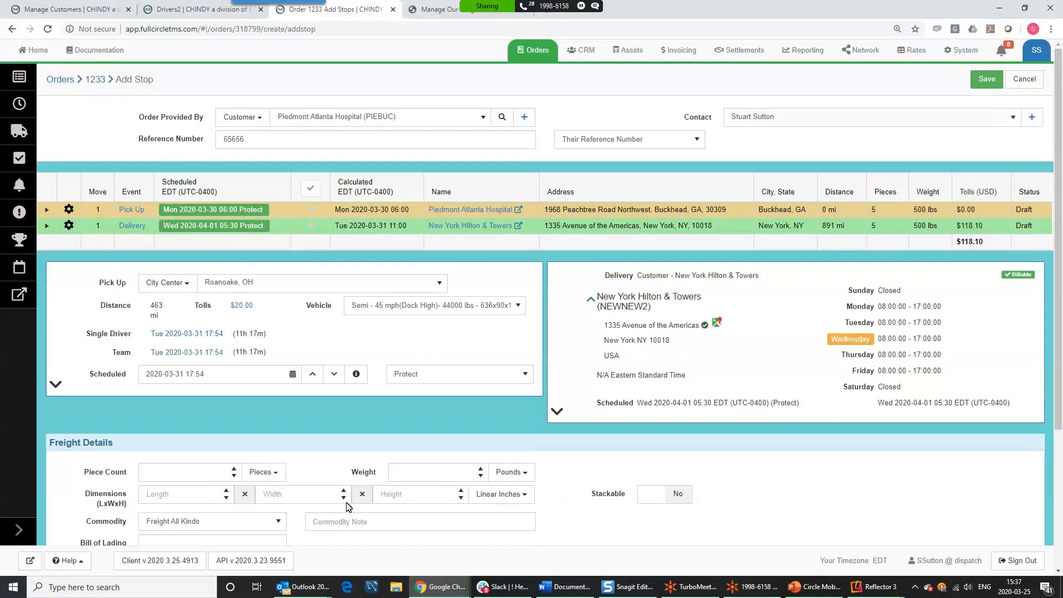
- Give the Roanoake pickup a piece count of 1 and weight of 1 lb, and save it
{"action": "left_click", "coordinate": [180, 473]}
{"action": "type", "text": "1"}
{"action": "left_click", "coordinate": [407, 473]}
{"action": "type", "text": "1"}
{"action": "left_click", "coordinate": [986, 82]}
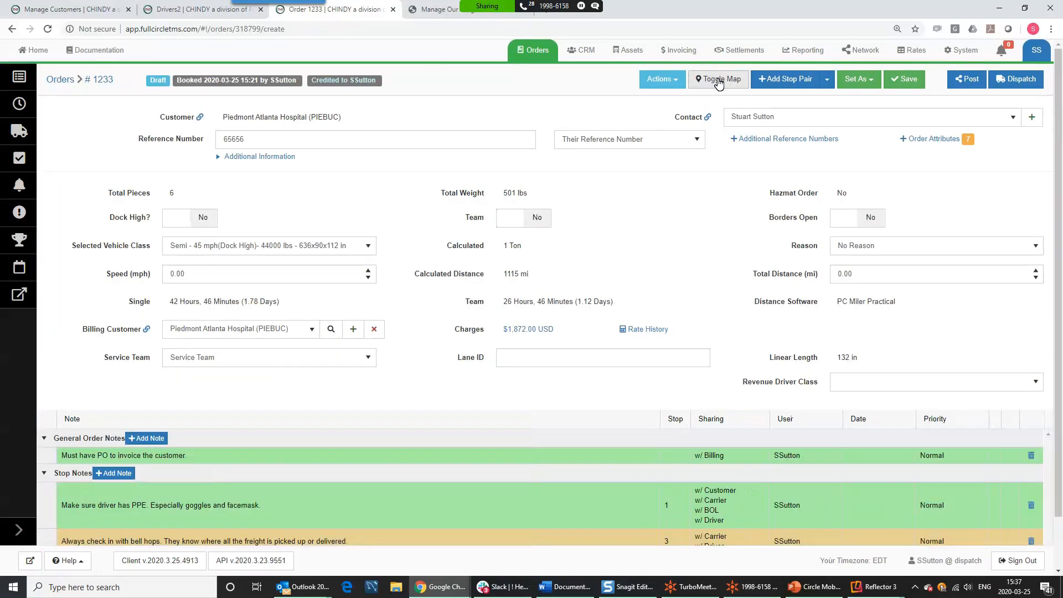
{"action": "left_click", "coordinate": [718, 82]}
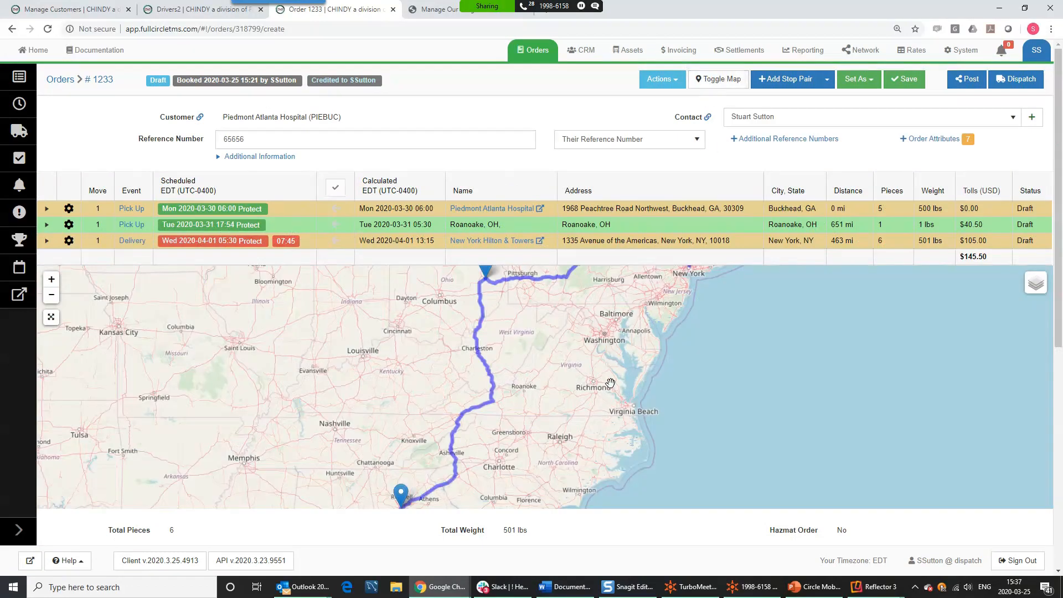
{"action": "left_click_drag", "start_coordinate": [609, 462], "coordinate": [679, 390]}
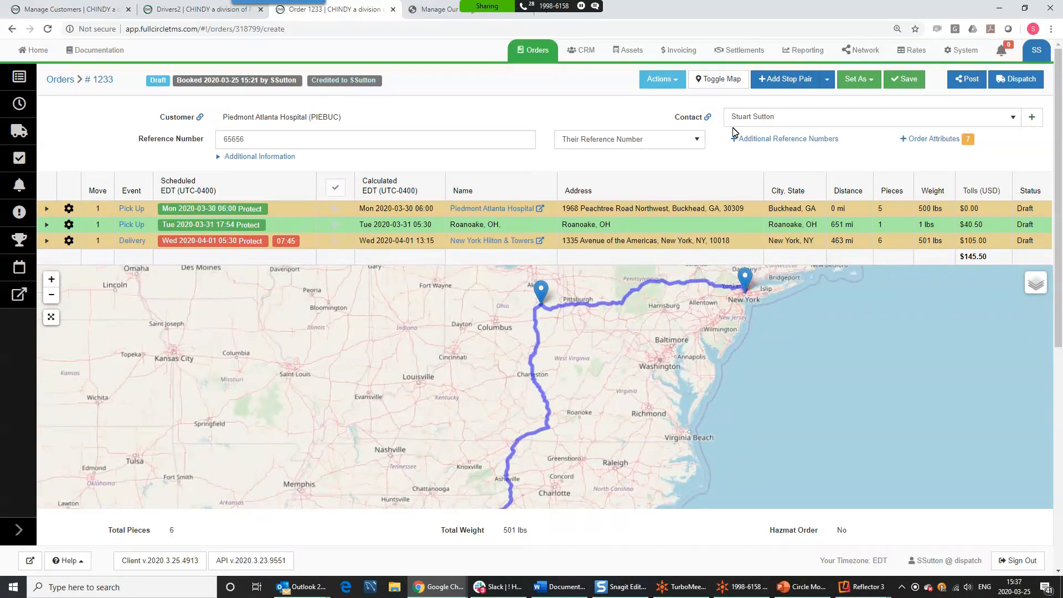
{"action": "left_click", "coordinate": [714, 78]}
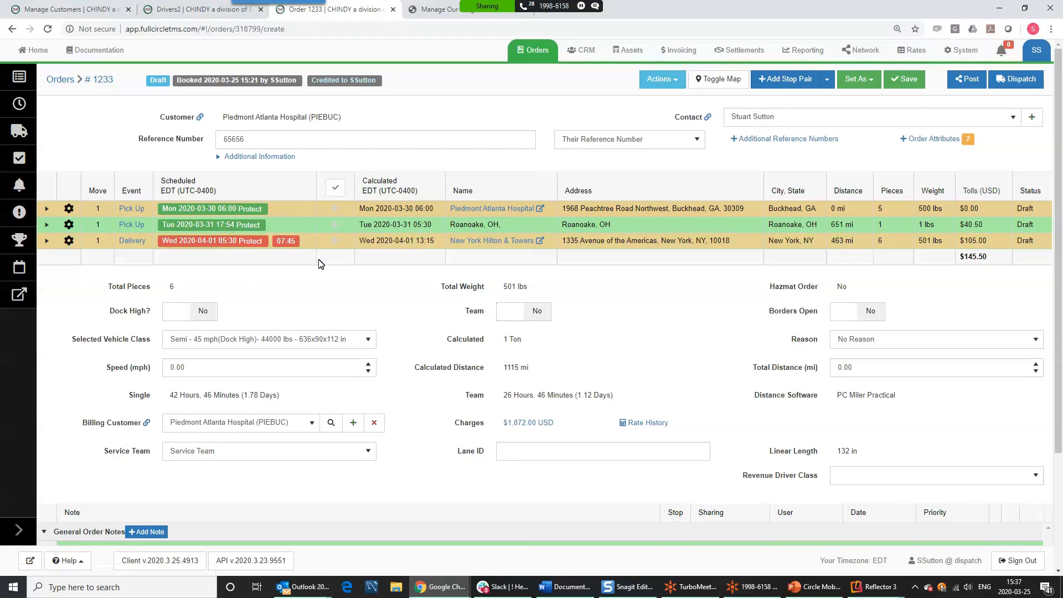
- Switch to team drivers and back to a single driver, then highlight the transit-time parameters: speed, stop, border, driving and sleep hours
{"action": "left_click", "coordinate": [535, 314]}
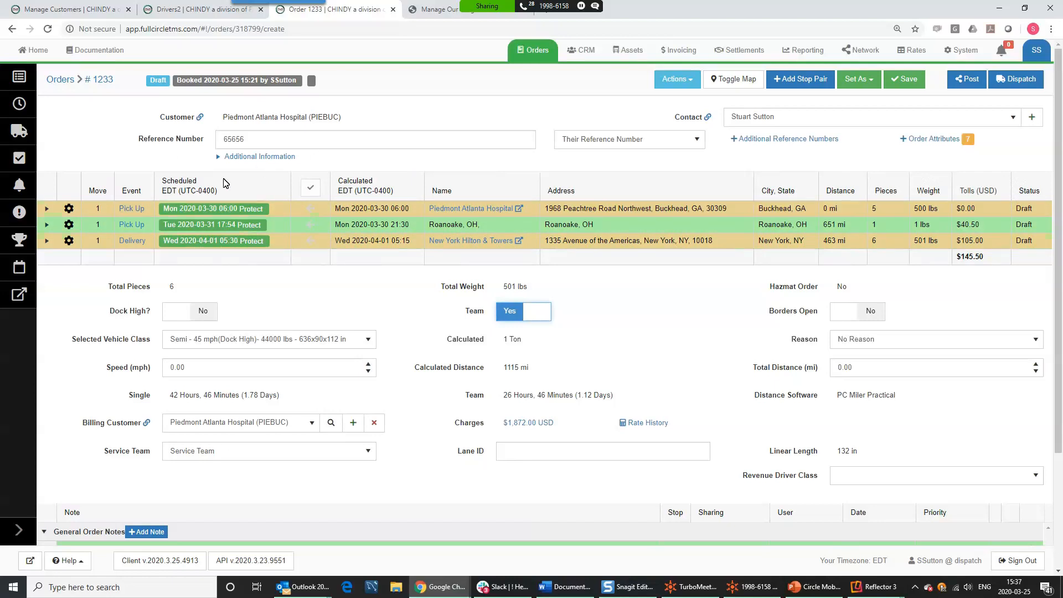
{"action": "left_click", "coordinate": [548, 320]}
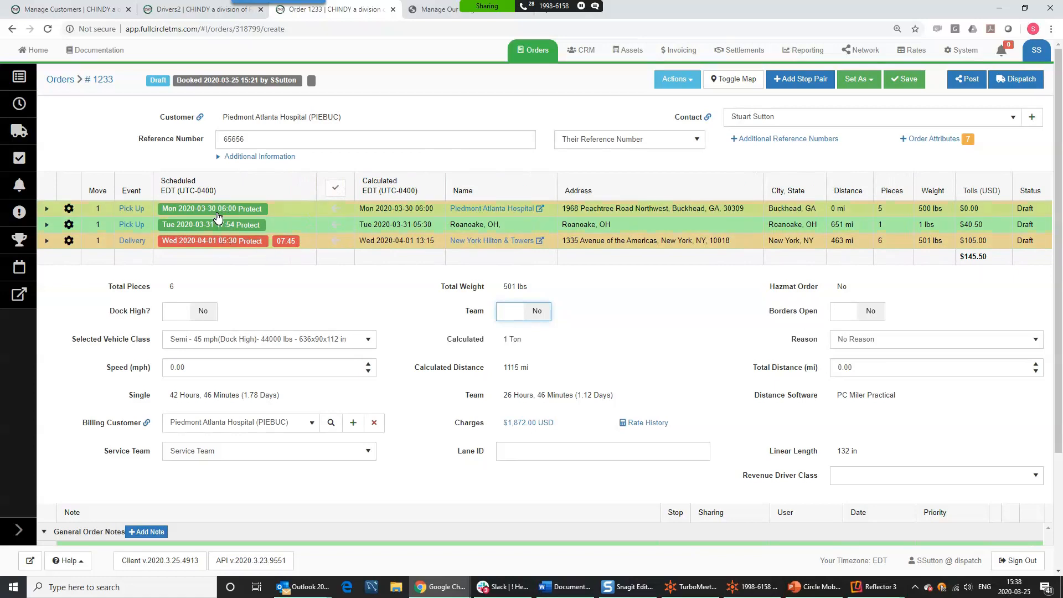
{"action": "left_click", "coordinate": [215, 242]}
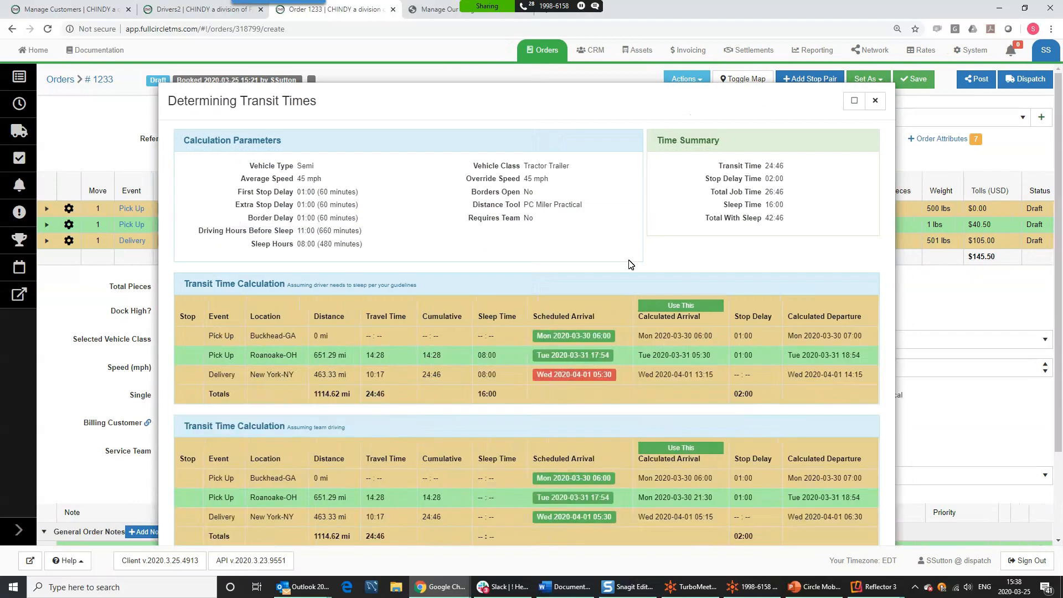
{"action": "left_click_drag", "start_coordinate": [269, 165], "coordinate": [327, 183]}
{"action": "left_click_drag", "start_coordinate": [238, 193], "coordinate": [325, 192]}
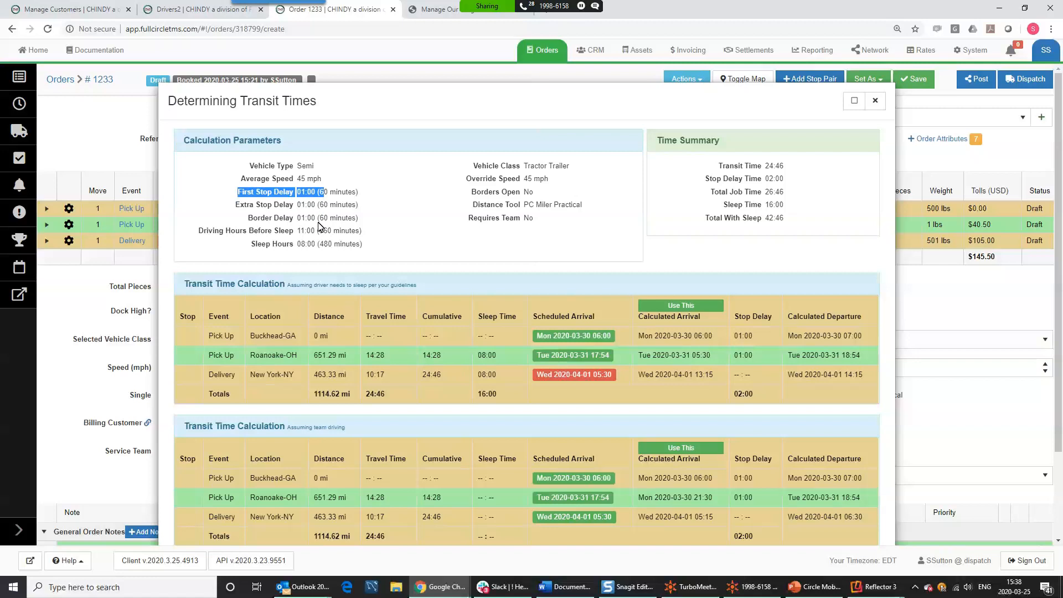
{"action": "left_click_drag", "start_coordinate": [248, 205], "coordinate": [320, 202]}
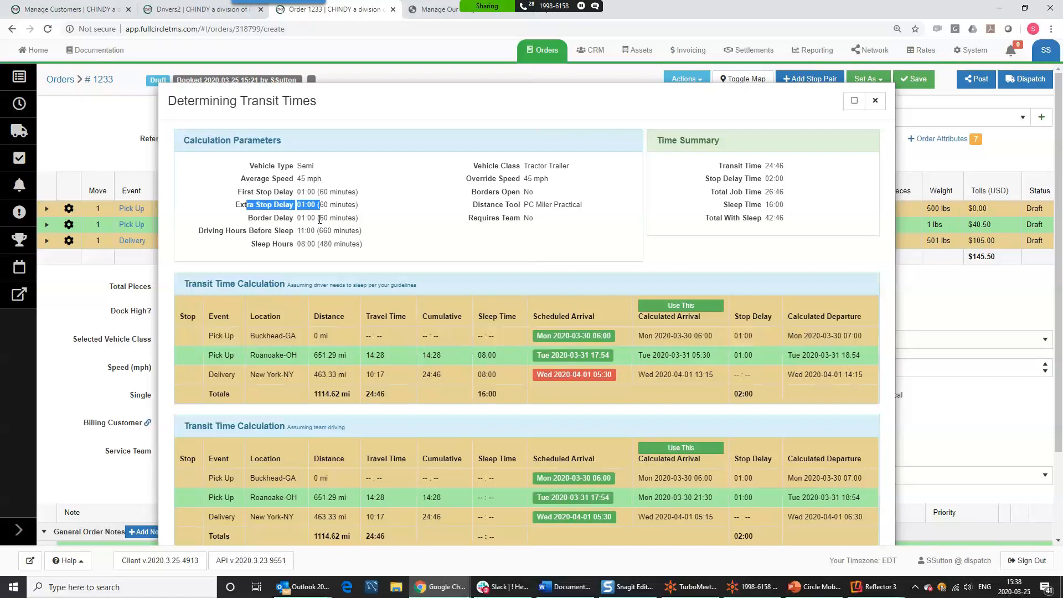
{"action": "left_click", "coordinate": [279, 218]}
{"action": "left_click_drag", "start_coordinate": [280, 218], "coordinate": [338, 219]}
{"action": "left_click", "coordinate": [333, 232]}
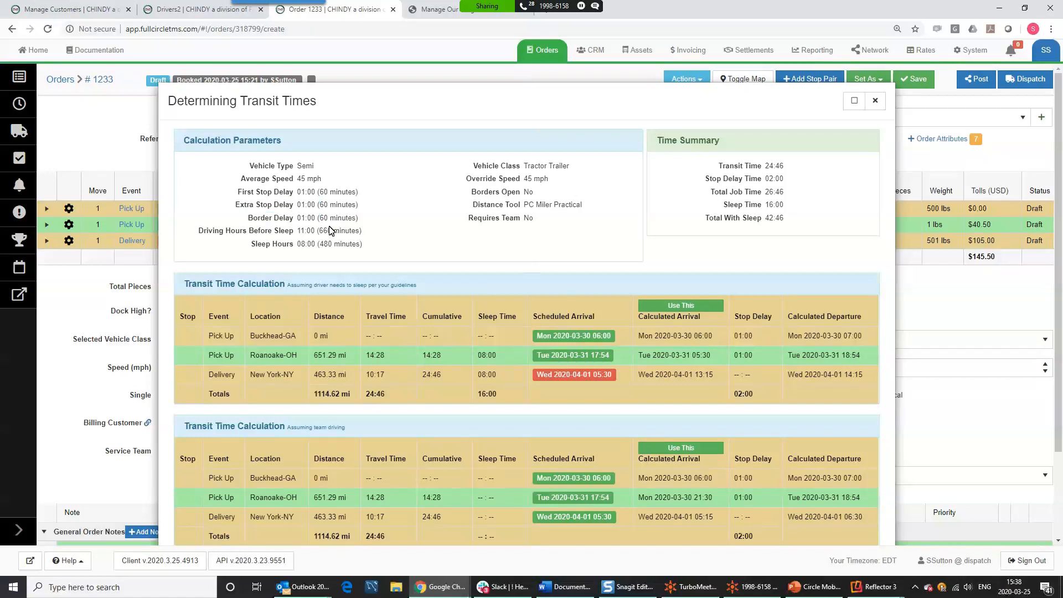
{"action": "left_click_drag", "start_coordinate": [286, 231], "coordinate": [330, 244]}
{"action": "left_click", "coordinate": [419, 234]}
- Scroll through the single-driver and team transit tables, then close the breakdown
{"action": "scroll", "coordinate": [507, 310], "scroll_direction": "down", "scroll_amount": 2}
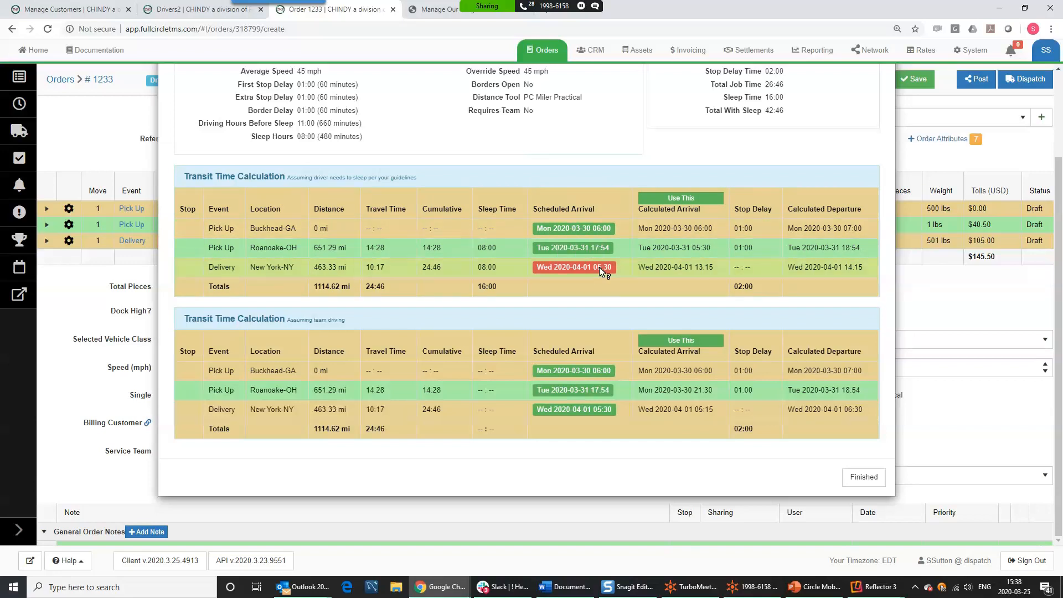
{"action": "mouse_move", "coordinate": [606, 272]}
{"action": "scroll", "coordinate": [641, 269], "scroll_direction": "up", "scroll_amount": 3}
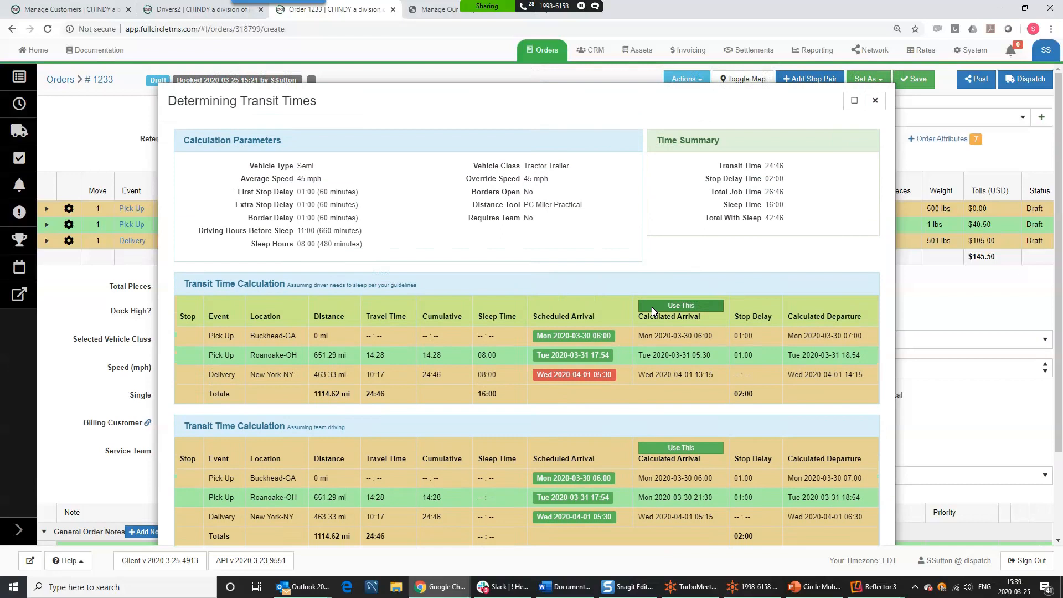
{"action": "left_click", "coordinate": [875, 100]}
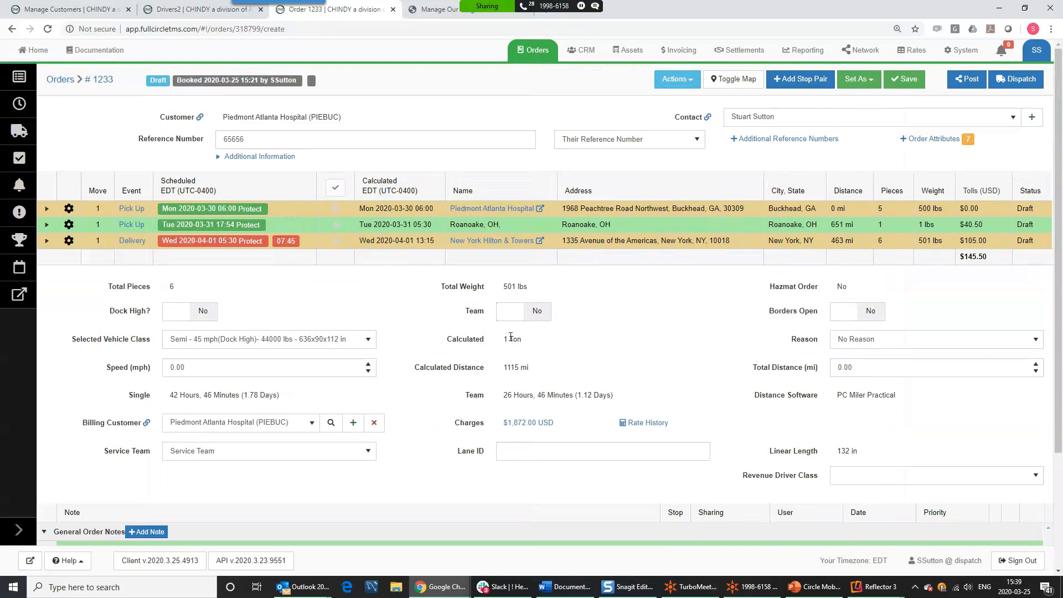
{"action": "left_click", "coordinate": [337, 247]}
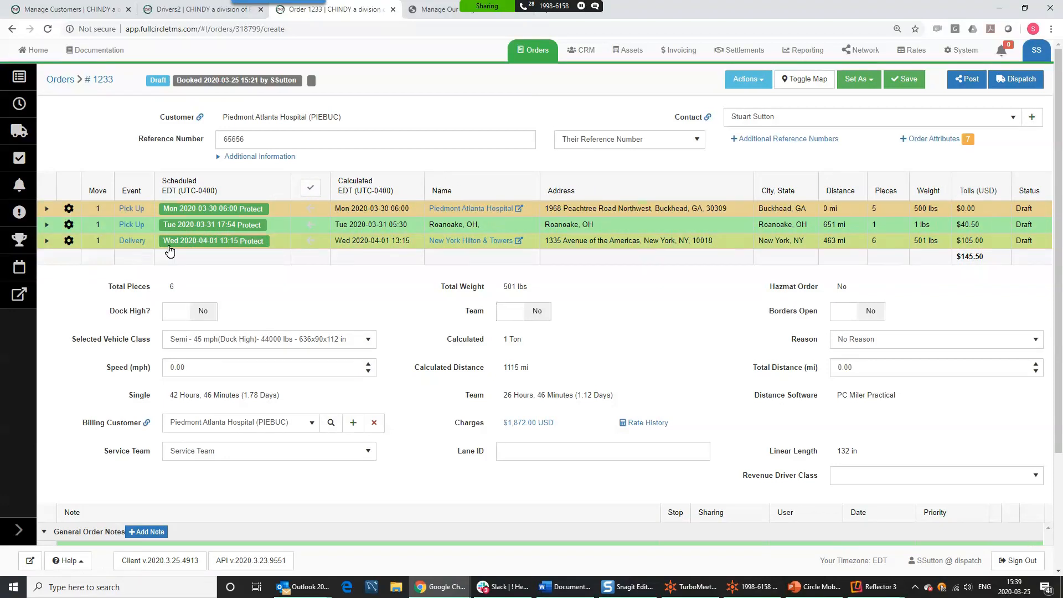
{"action": "left_click", "coordinate": [69, 226]}
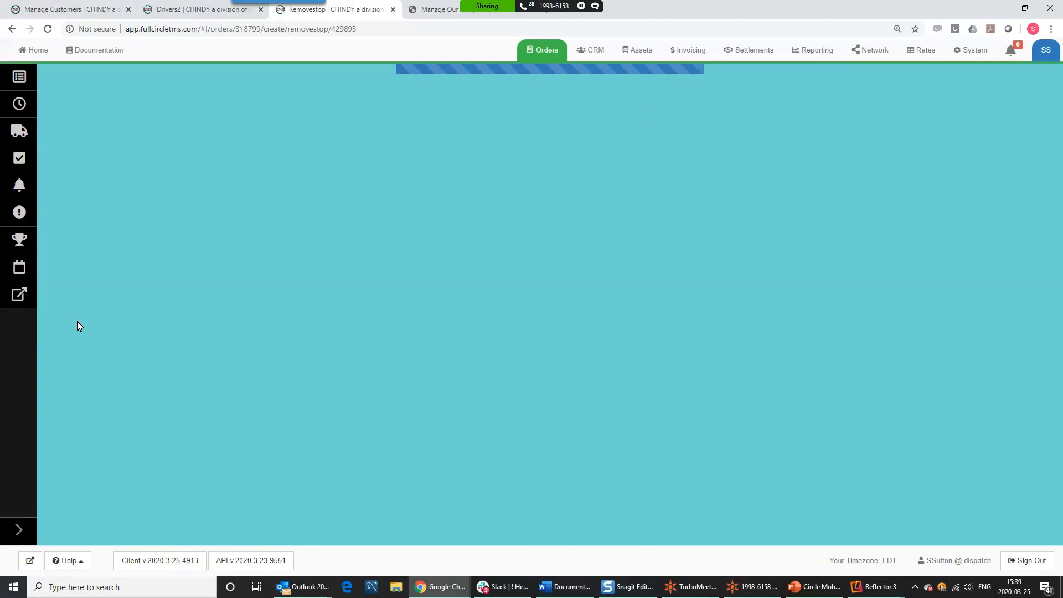
{"action": "left_click", "coordinate": [19, 77]}
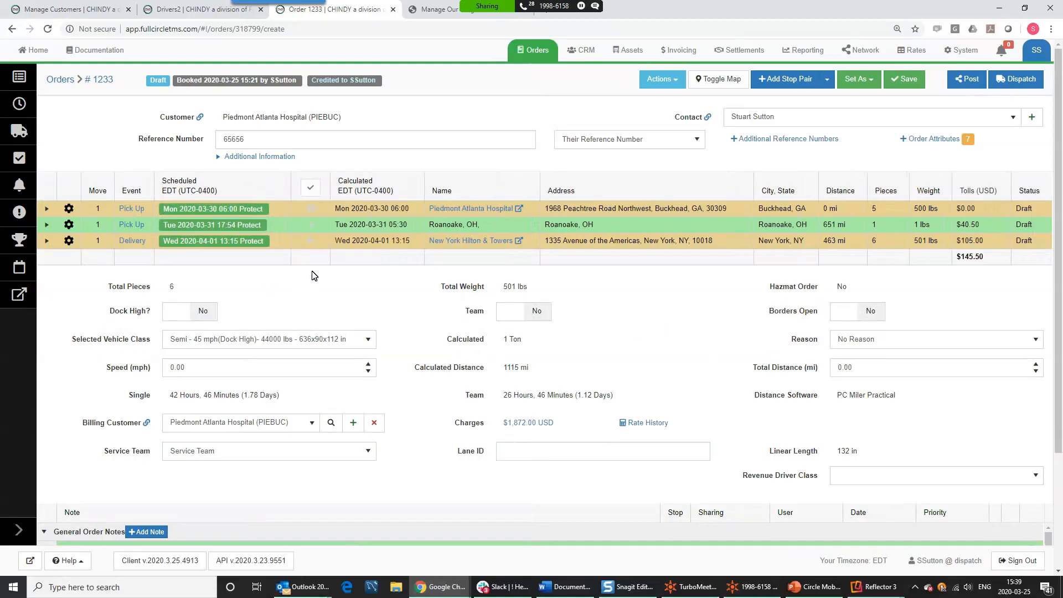
- Generate order 1233's BOL form as bol (4).pdf and open the download
{"action": "left_click", "coordinate": [672, 82]}
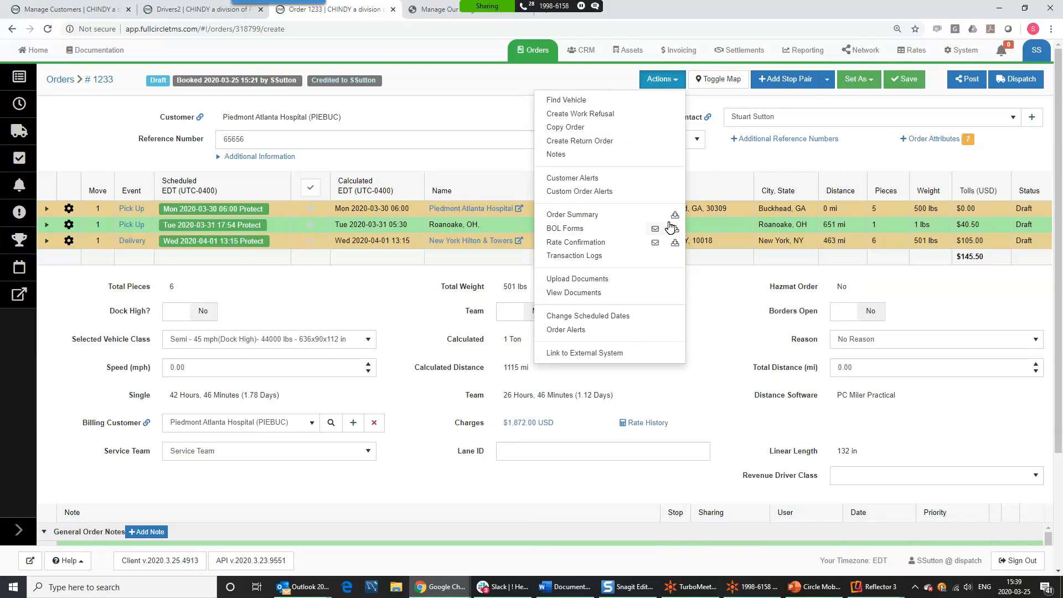
{"action": "left_click", "coordinate": [579, 230]}
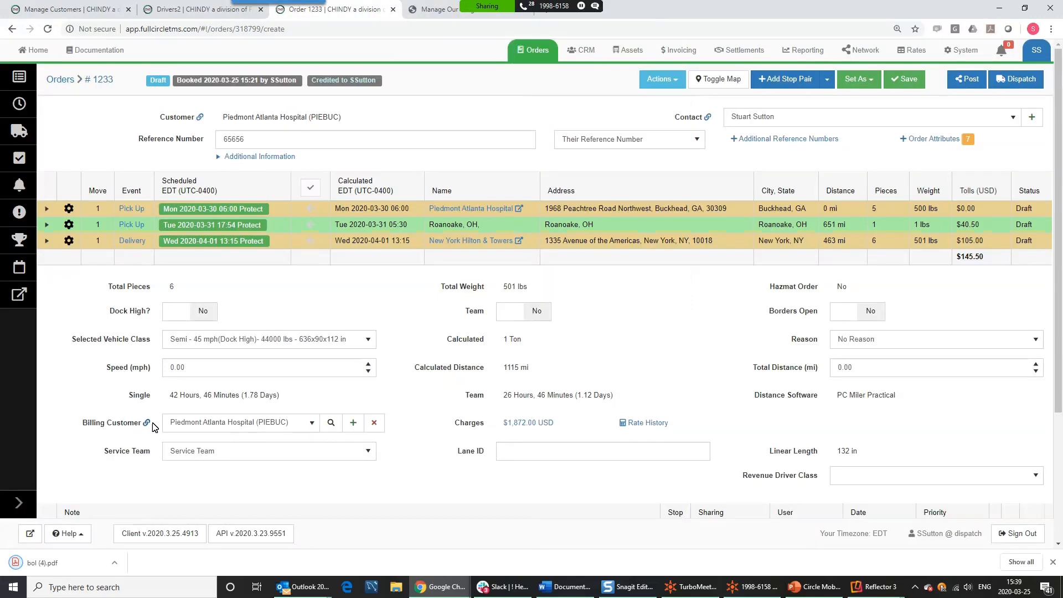
{"action": "left_click", "coordinate": [58, 563]}
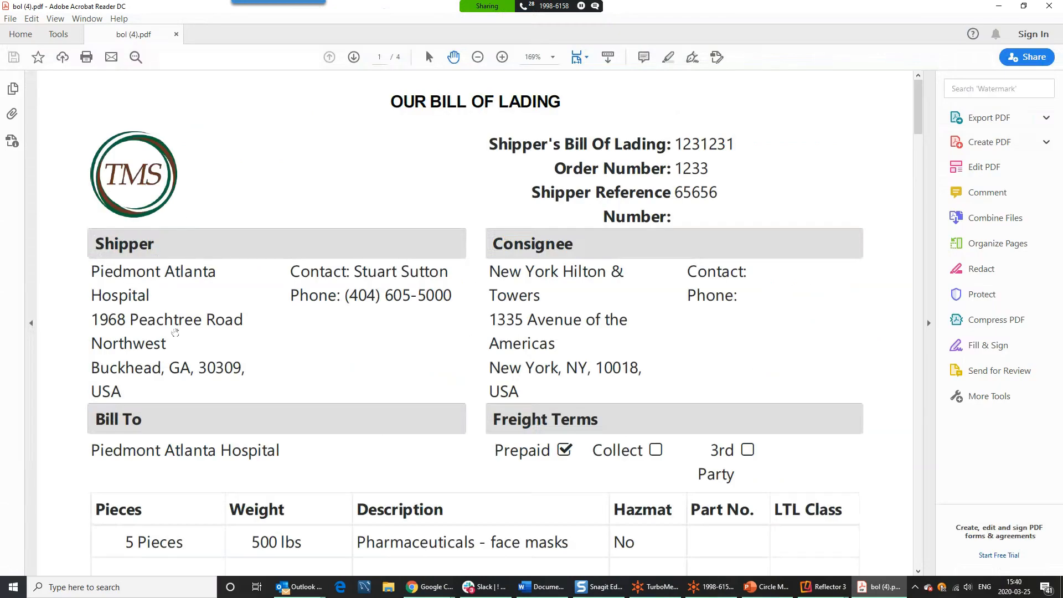
- Scroll through pages 1–3 of bol (4).pdf to reach the Roanoake, OH shipper page
{"action": "scroll", "coordinate": [524, 294], "scroll_direction": "down", "scroll_amount": 10}
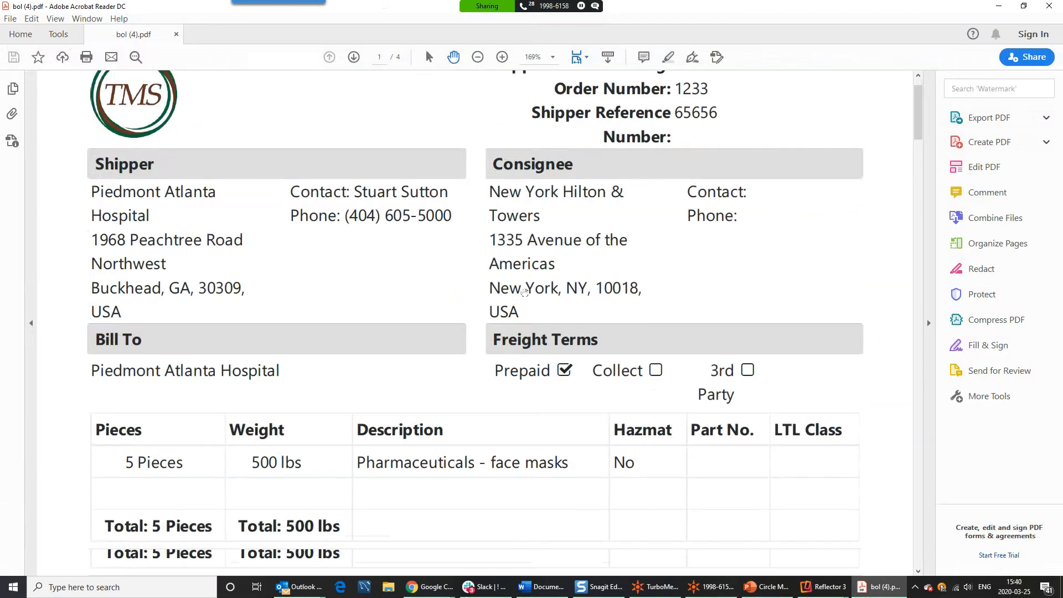
{"action": "scroll", "coordinate": [524, 288], "scroll_direction": "down", "scroll_amount": 15}
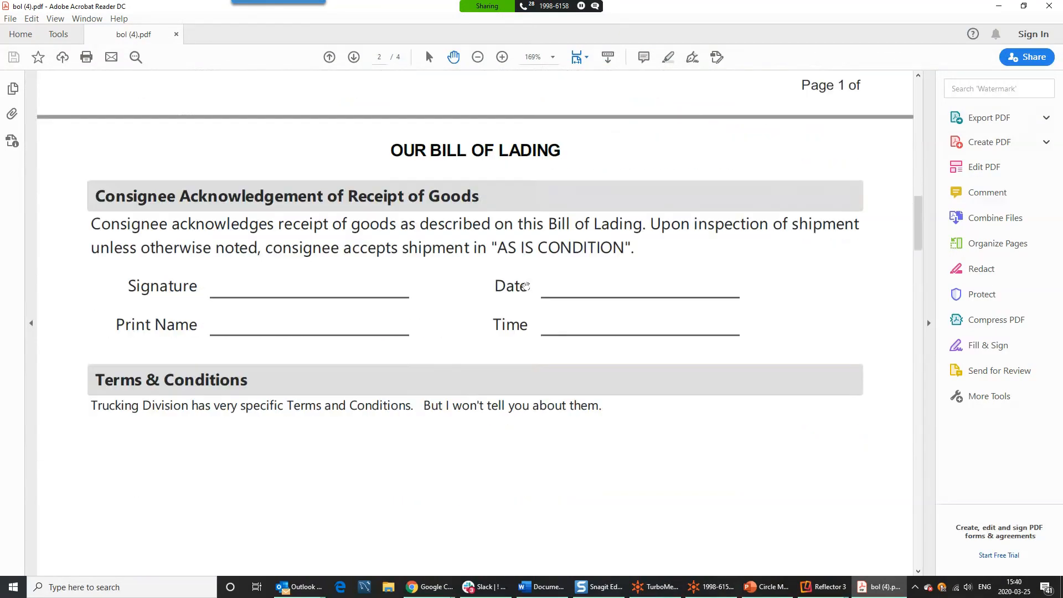
{"action": "scroll", "coordinate": [421, 297], "scroll_direction": "down", "scroll_amount": 10}
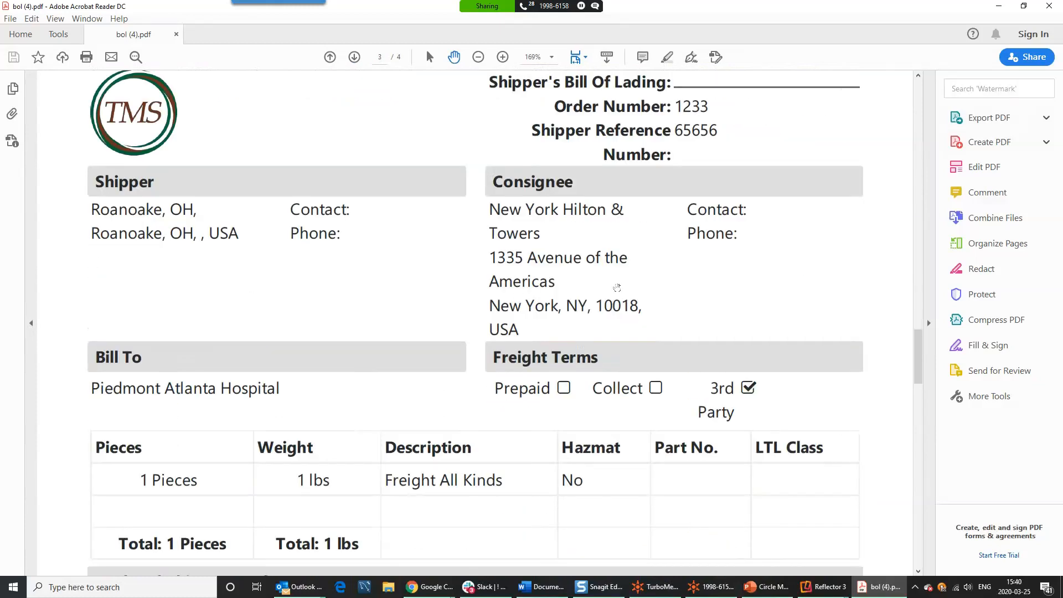
{"action": "scroll", "coordinate": [623, 294], "scroll_direction": "down", "scroll_amount": 5}
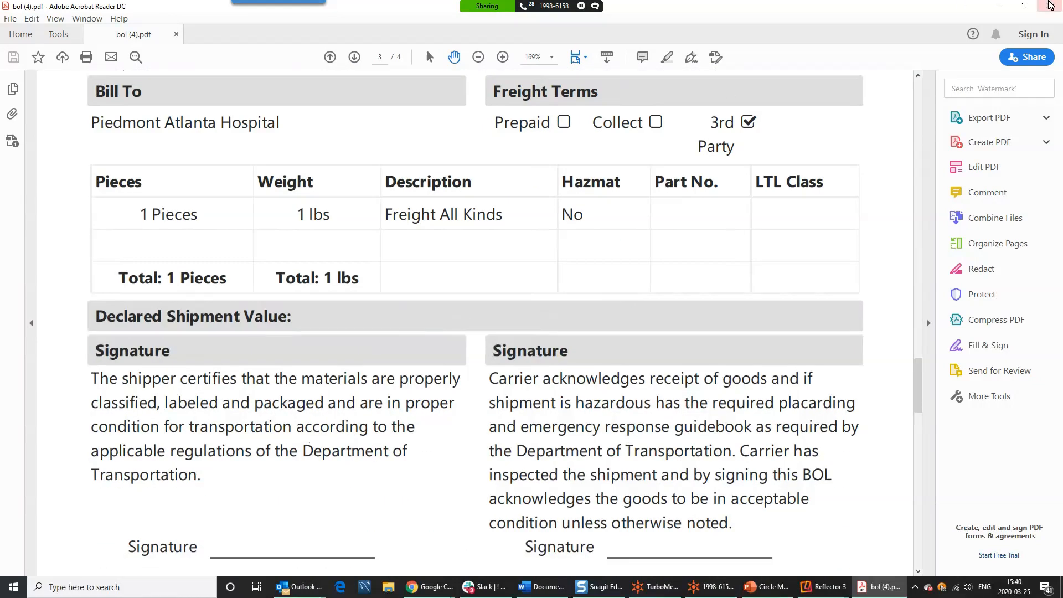
- Close the BOL PDF, show order 1233's route map, zoom and pan along it, then hide it
{"action": "left_click", "coordinate": [1051, 6]}
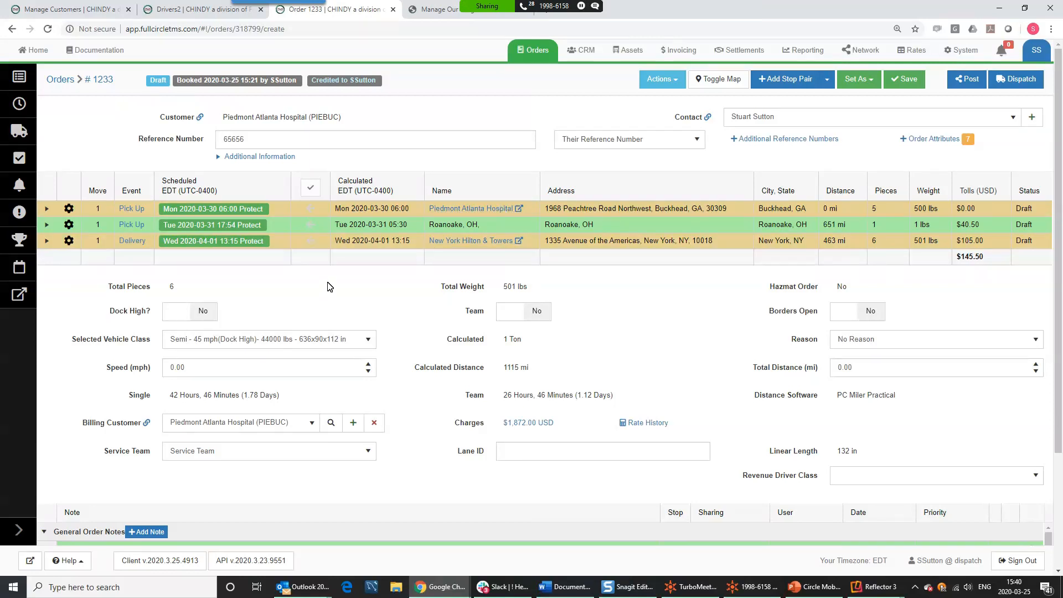
{"action": "left_click", "coordinate": [710, 81]}
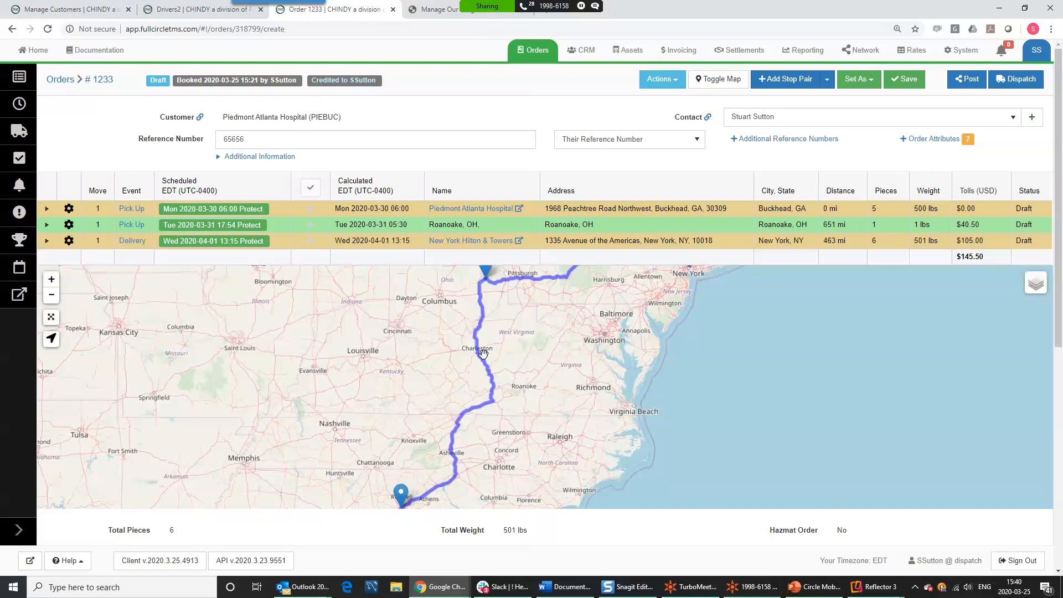
{"action": "scroll", "coordinate": [557, 351], "scroll_direction": "down", "scroll_amount": 2}
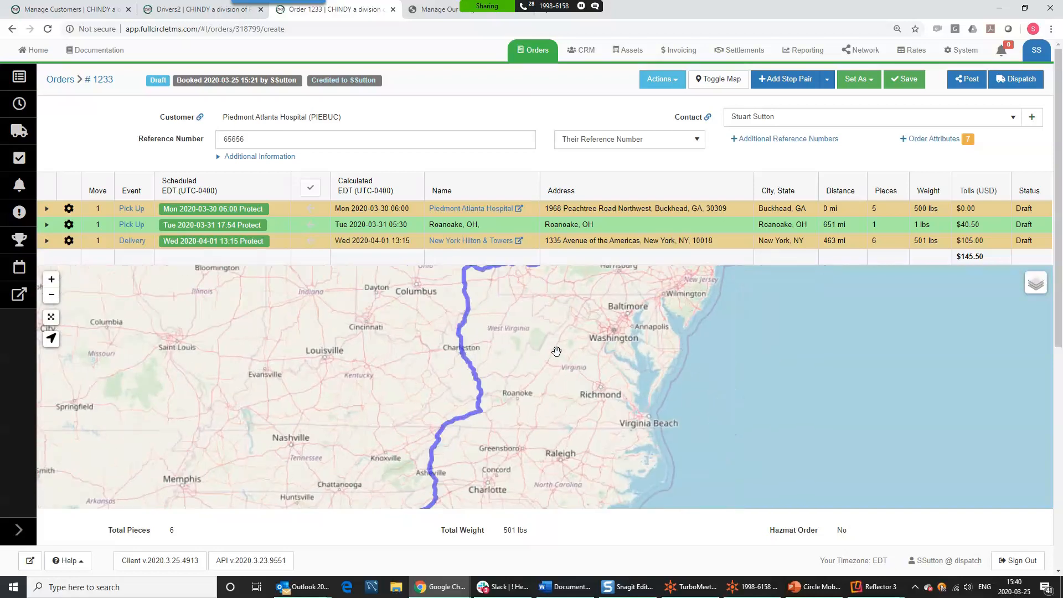
{"action": "scroll", "coordinate": [545, 349], "scroll_direction": "up", "scroll_amount": 3}
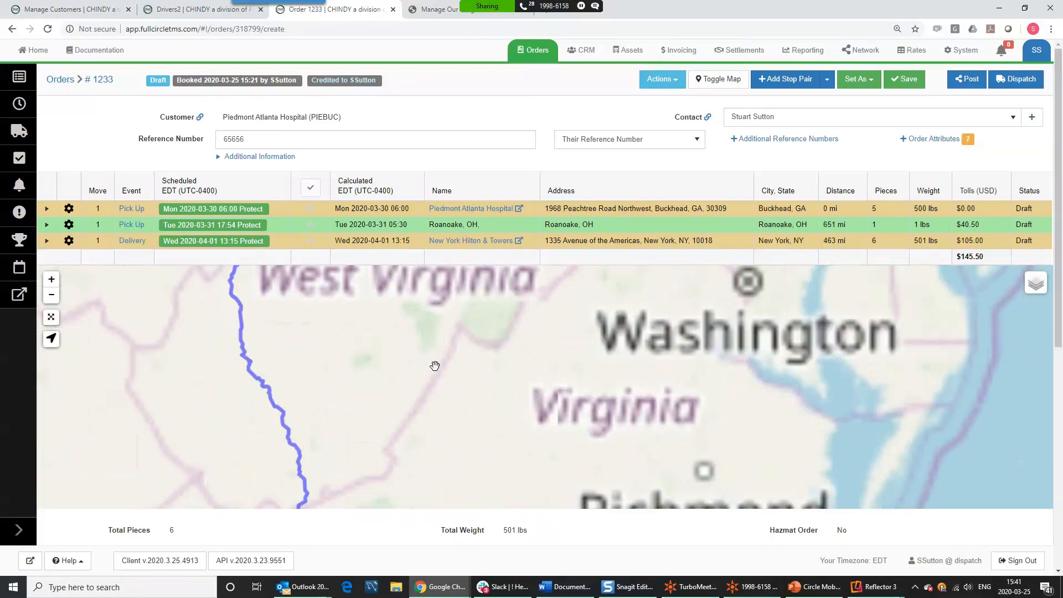
{"action": "left_click_drag", "start_coordinate": [475, 449], "coordinate": [481, 451]}
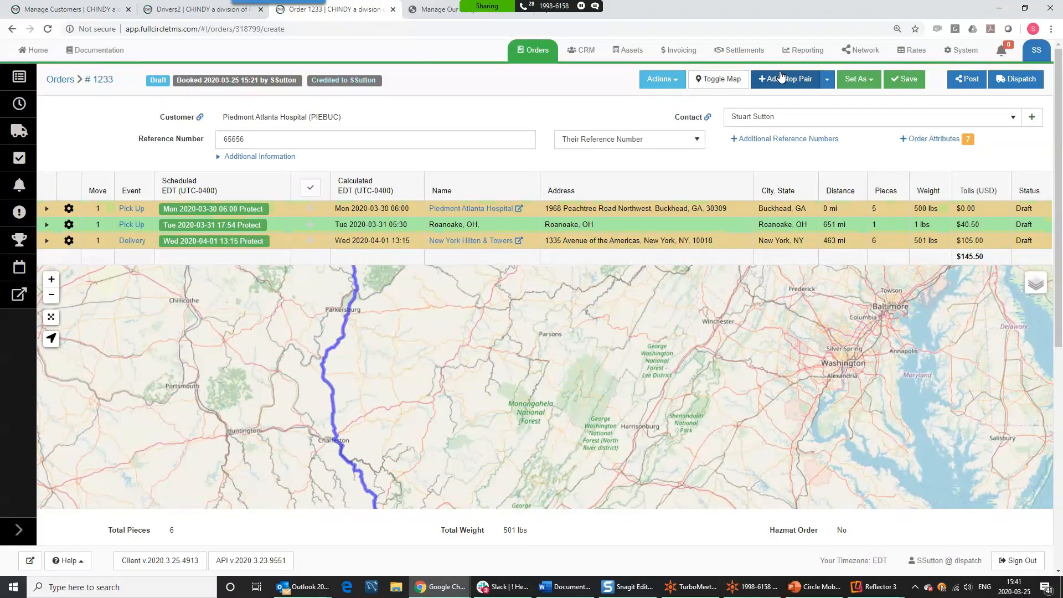
{"action": "left_click", "coordinate": [720, 80]}
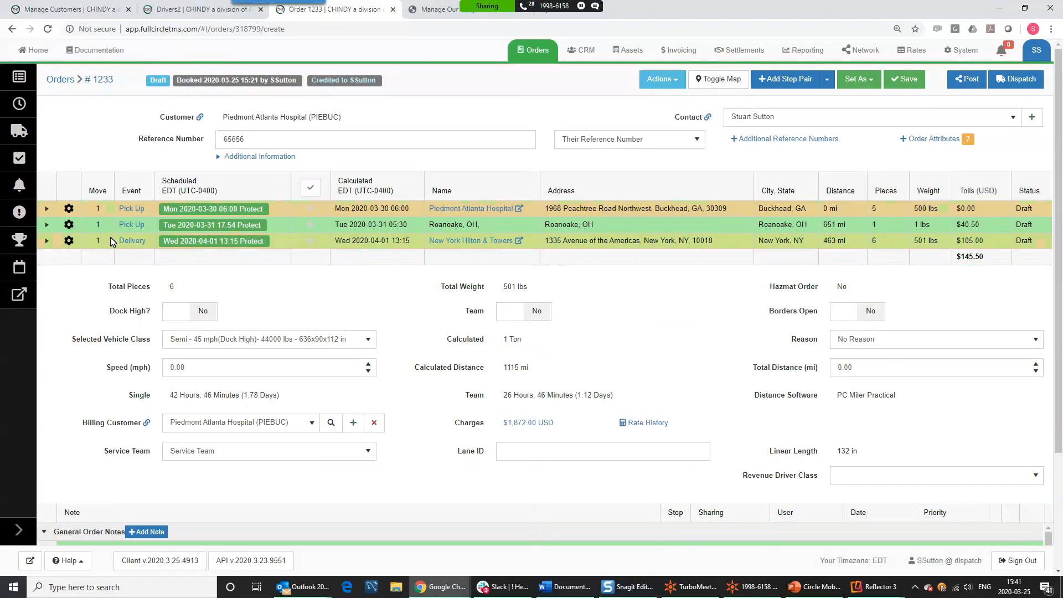
- Add a crossdock at City Center Parkersville, PA and save it to view the 1584.25 mi two-movement summary
{"action": "left_click", "coordinate": [69, 225]}
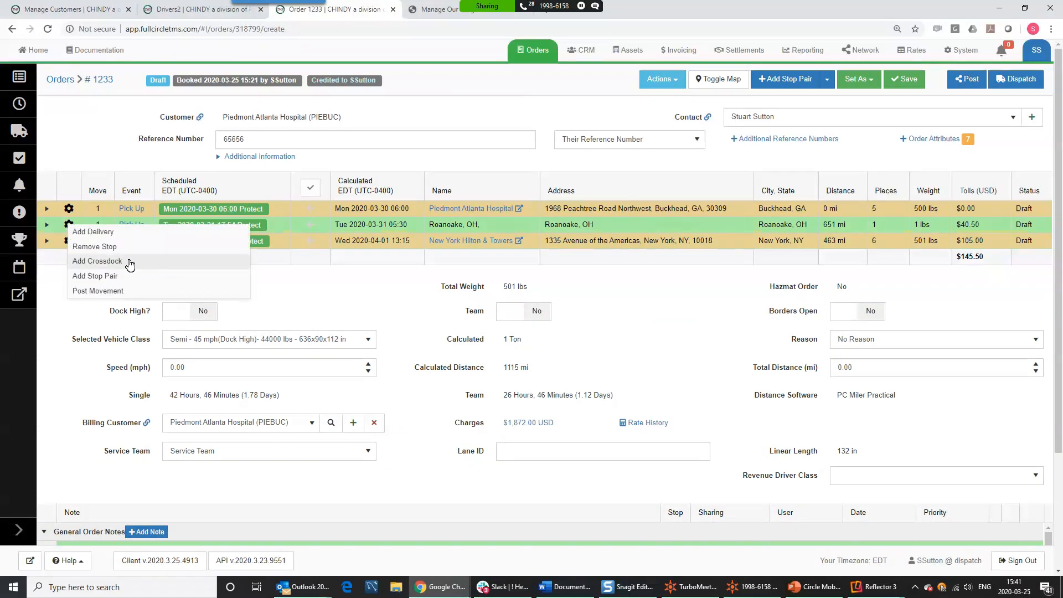
{"action": "left_click", "coordinate": [129, 262]}
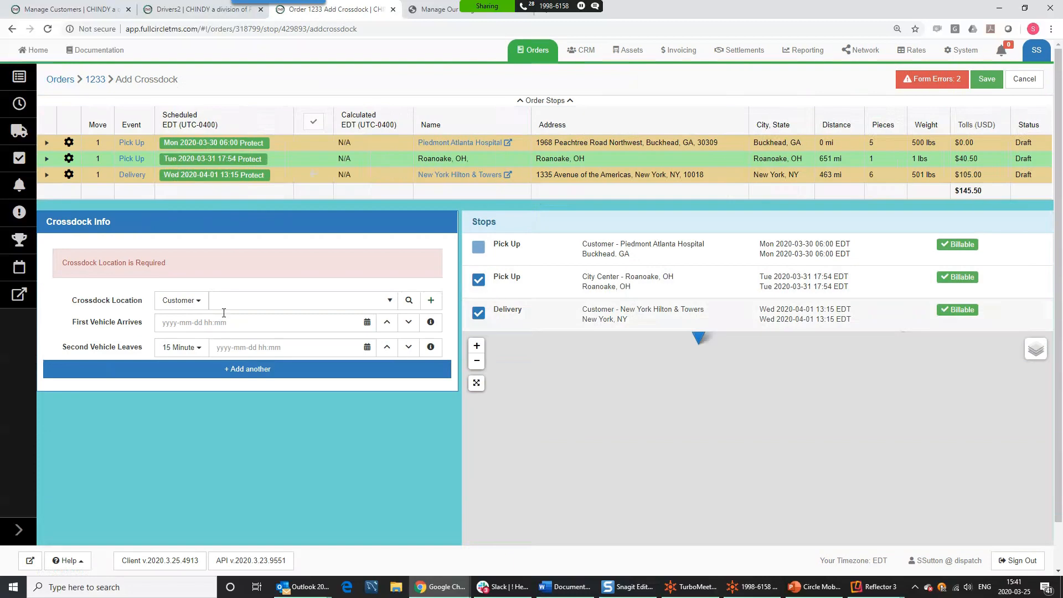
{"action": "left_click", "coordinate": [220, 306]}
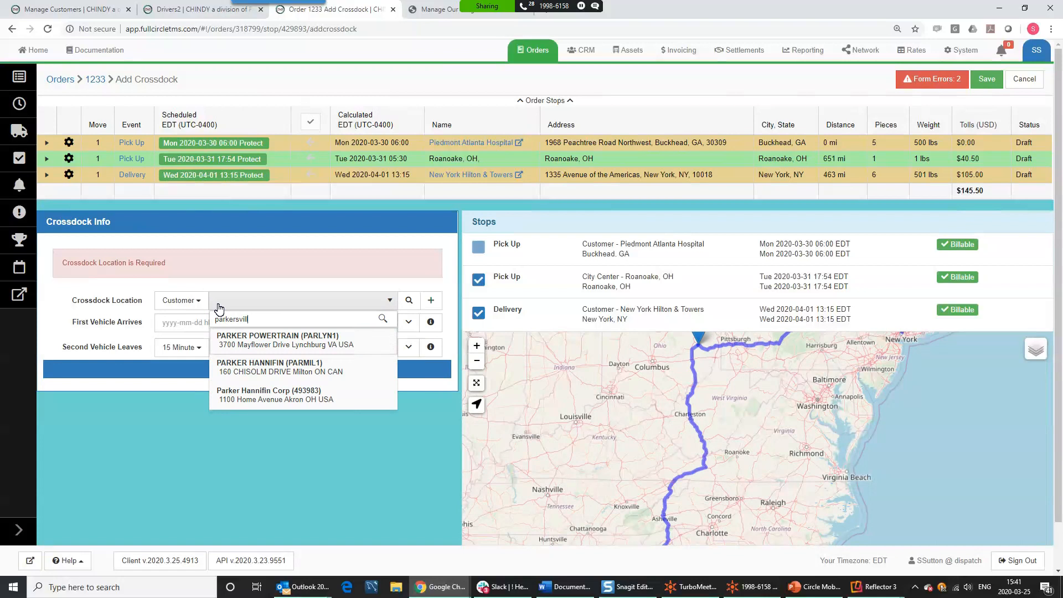
{"action": "left_click", "coordinate": [194, 304]}
{"action": "left_click", "coordinate": [195, 303]}
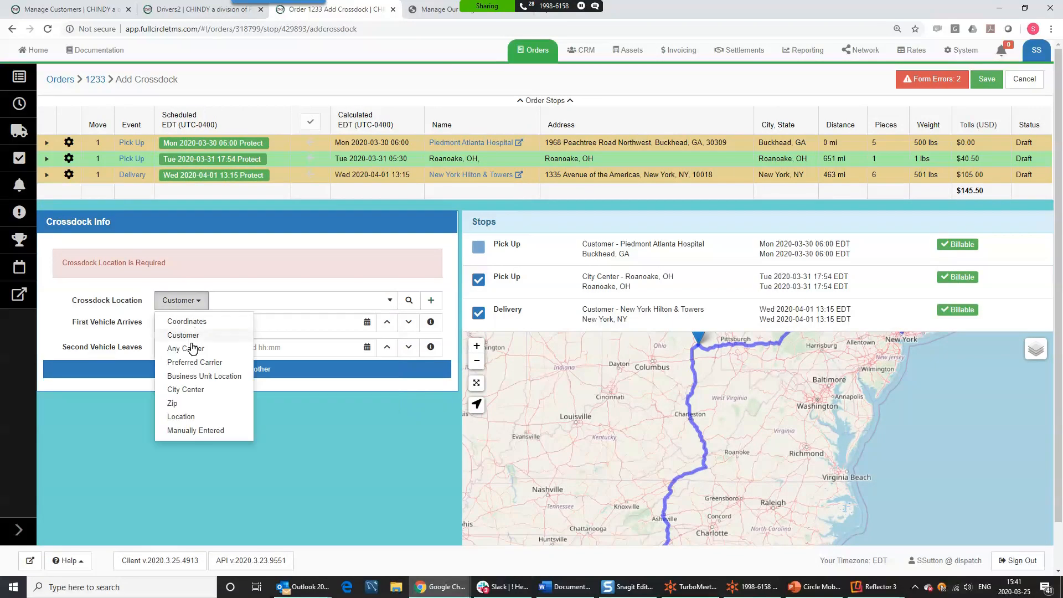
{"action": "left_click", "coordinate": [184, 391]}
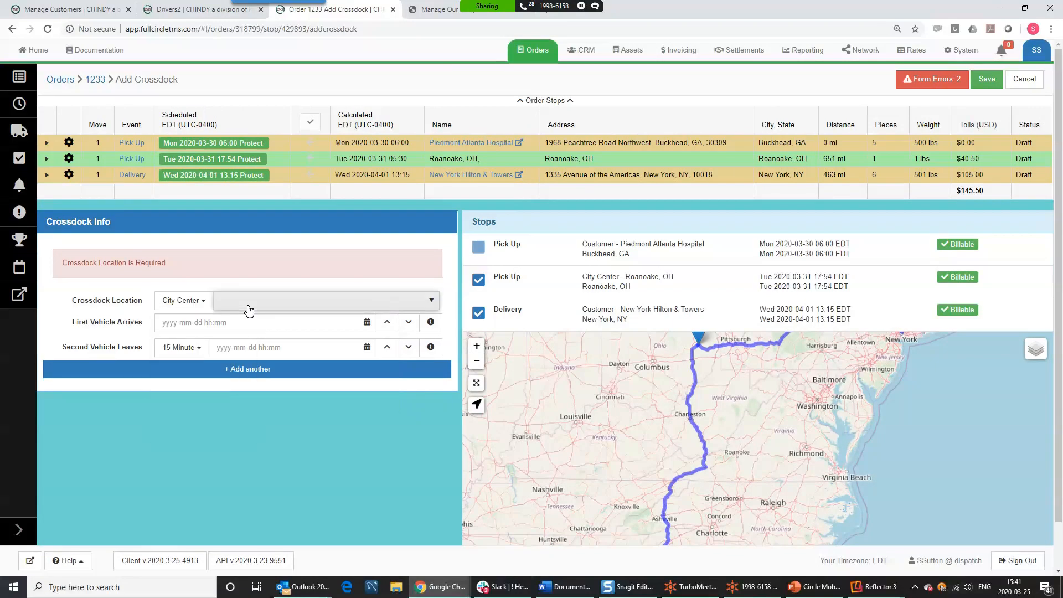
{"action": "left_click", "coordinate": [249, 311]}
{"action": "type", "text": "parkersville,"}
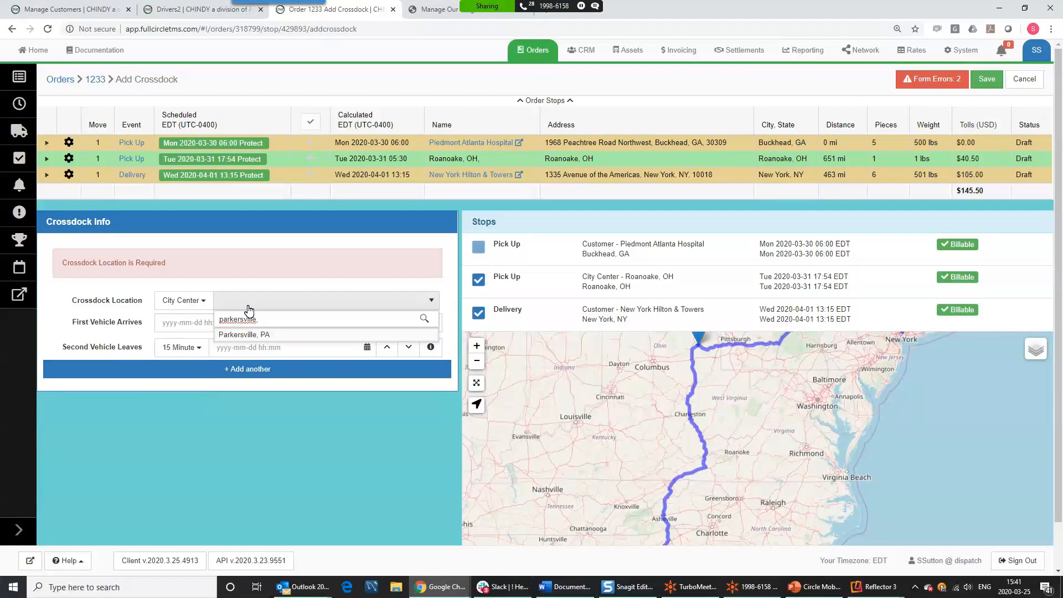
{"action": "left_click", "coordinate": [244, 336]}
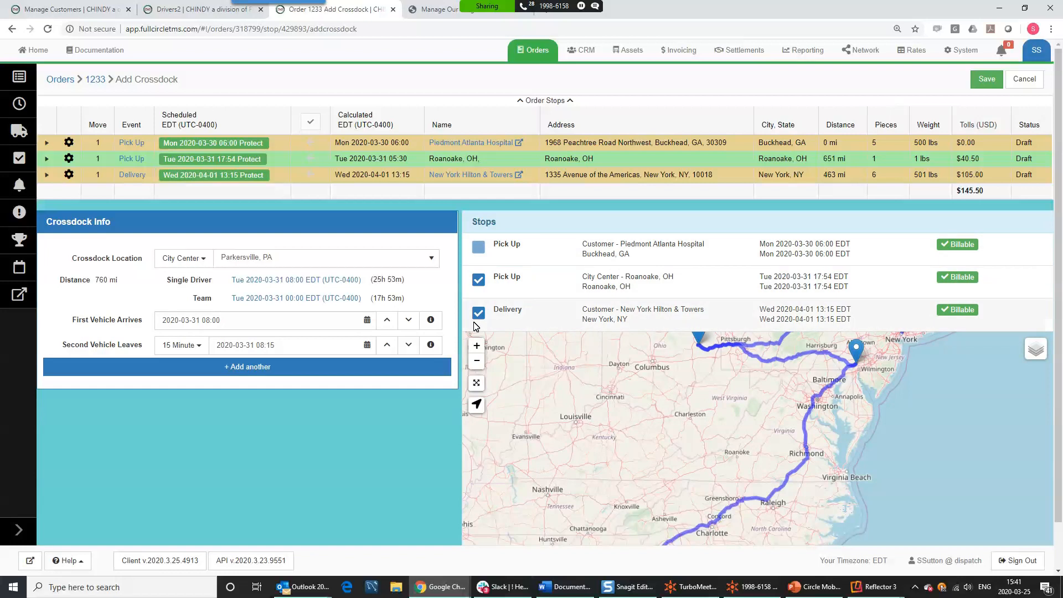
{"action": "mouse_move", "coordinate": [714, 432]}
{"action": "left_mouse_down"}
{"action": "mouse_move", "coordinate": [696, 466]}
{"action": "mouse_move", "coordinate": [695, 529]}
{"action": "left_mouse_up"}
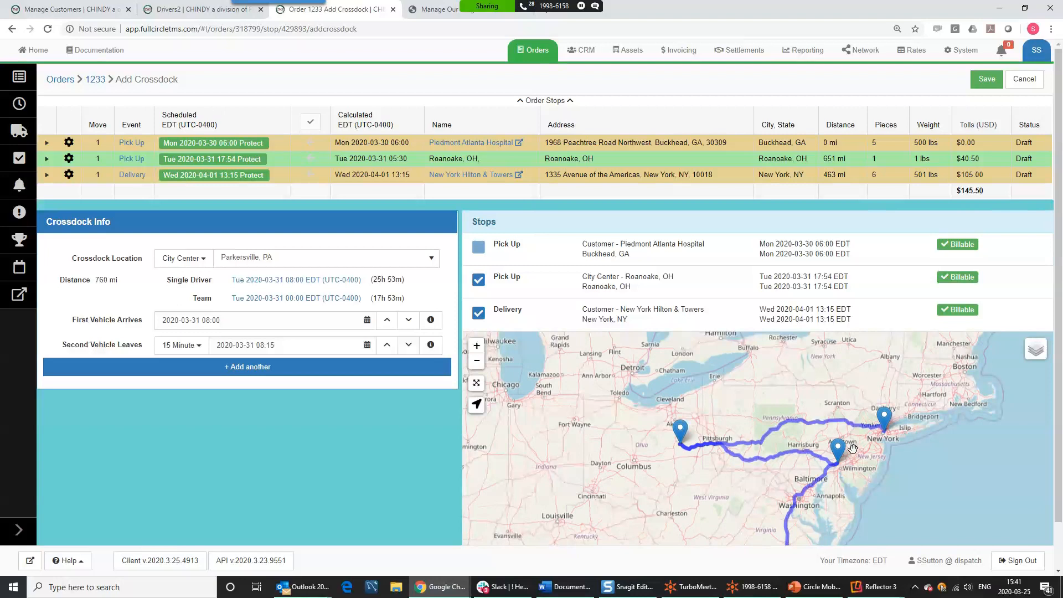
{"action": "left_click", "coordinate": [987, 79]}
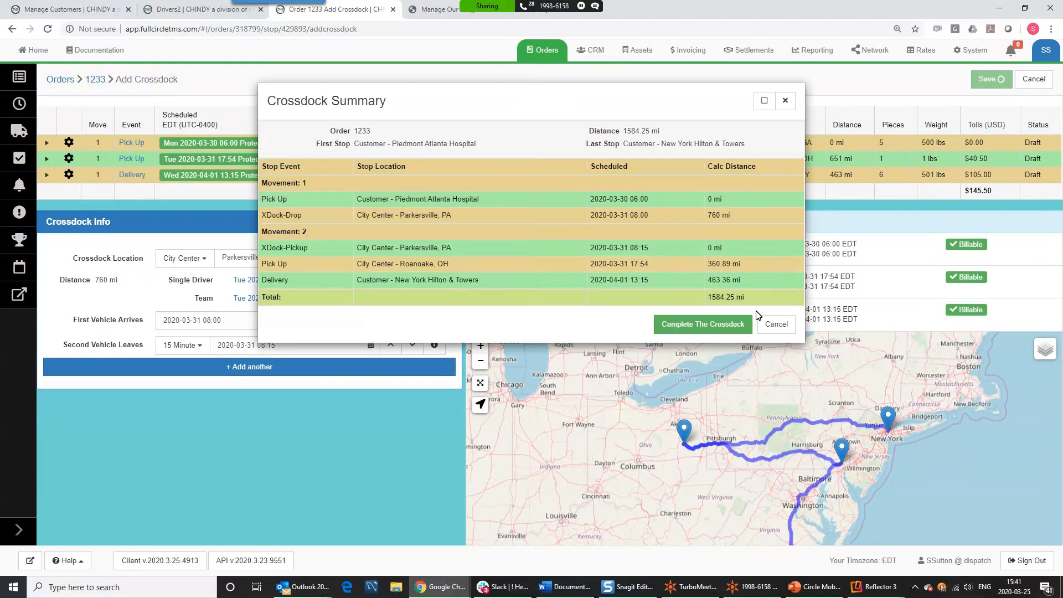
- Complete the Parkersville crossdock, giving five stops over two moves, 1584 mi and $317.30 tolls
{"action": "left_click", "coordinate": [715, 326]}
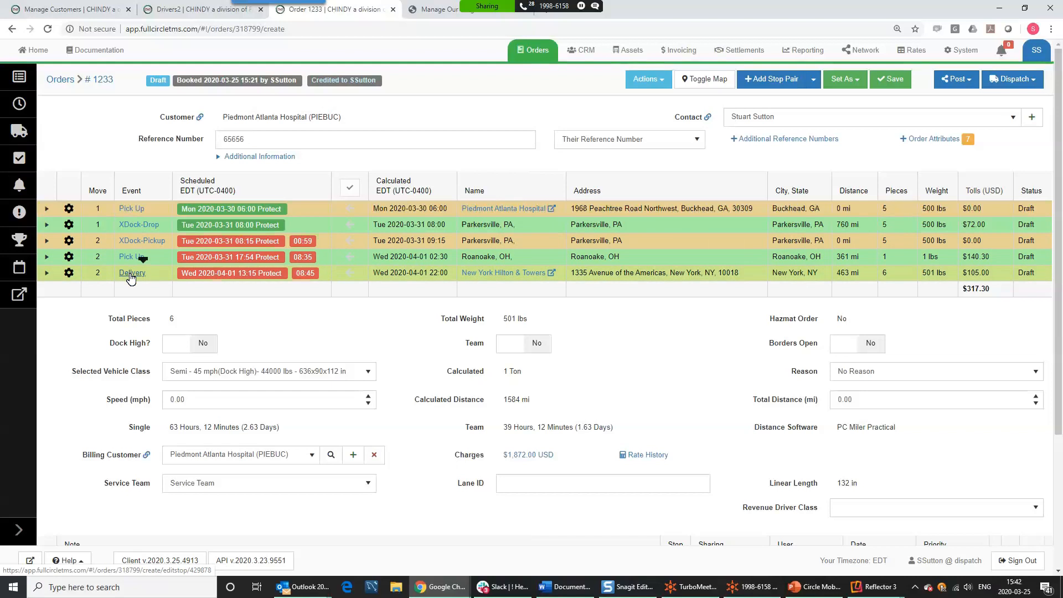
- Check which movements can be dispatched and posted, then choose Undo Crossdock on the XDock-Pickup stop
{"action": "left_click", "coordinate": [1000, 82]}
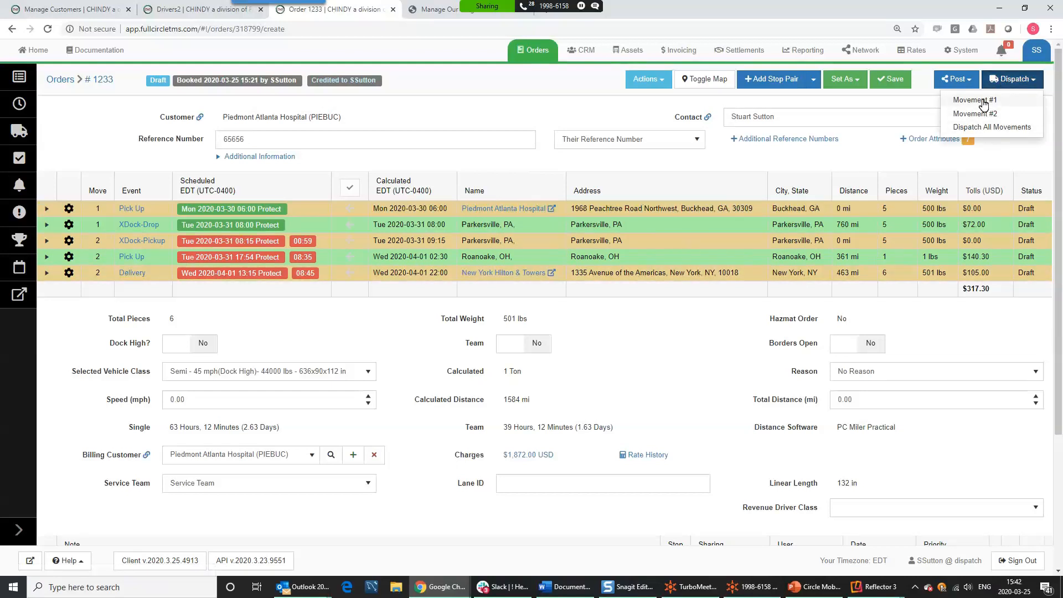
{"action": "left_click", "coordinate": [952, 82]}
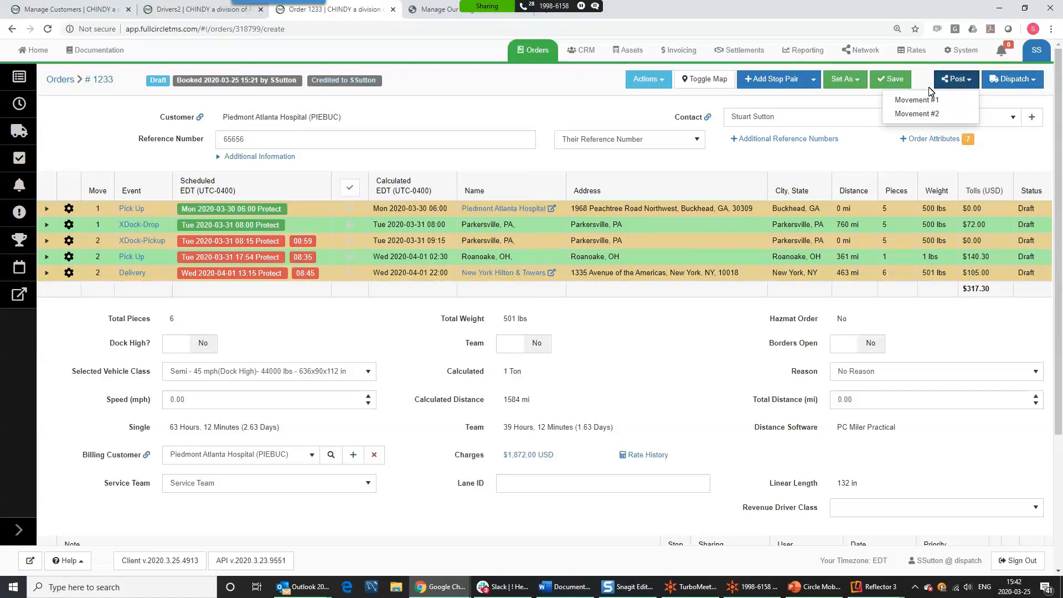
{"action": "left_click", "coordinate": [545, 87]}
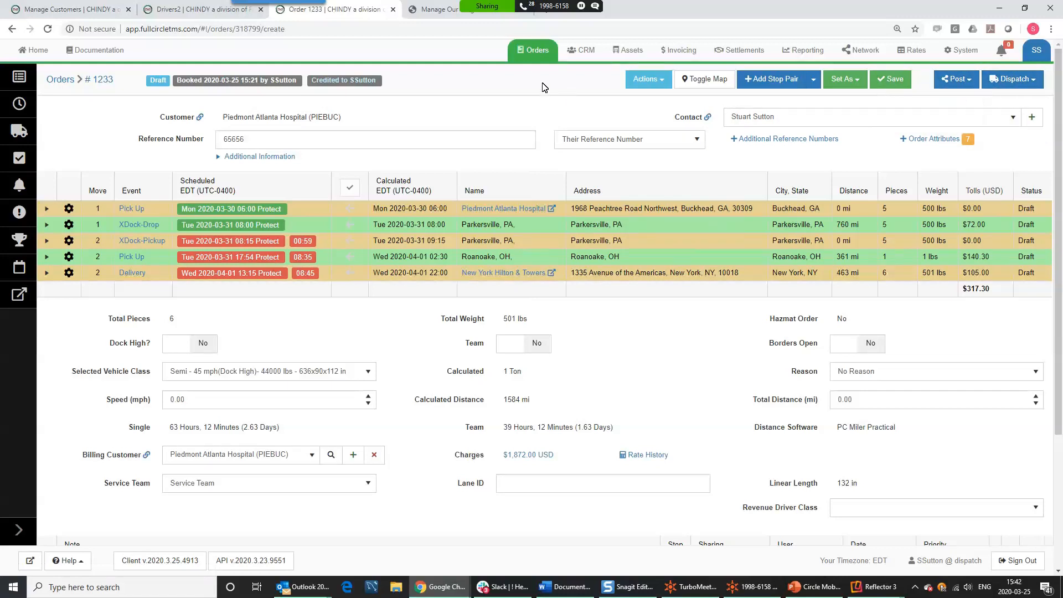
{"action": "left_click", "coordinate": [69, 241]}
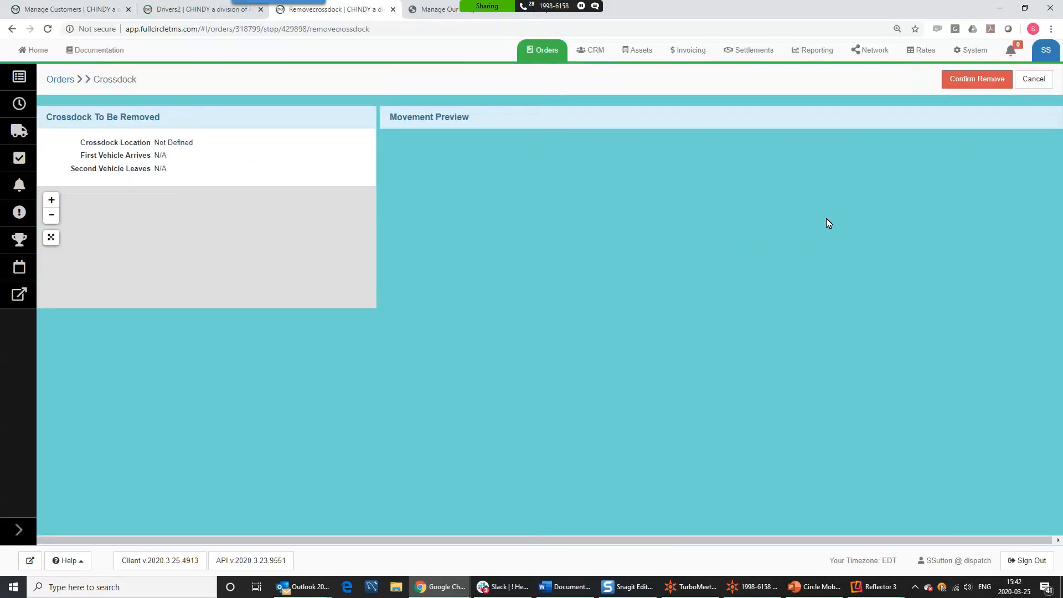
- Confirm removal of the Parkersville crossdock, leaving order 1233 as three stops in one movement
{"action": "left_click", "coordinate": [979, 86]}
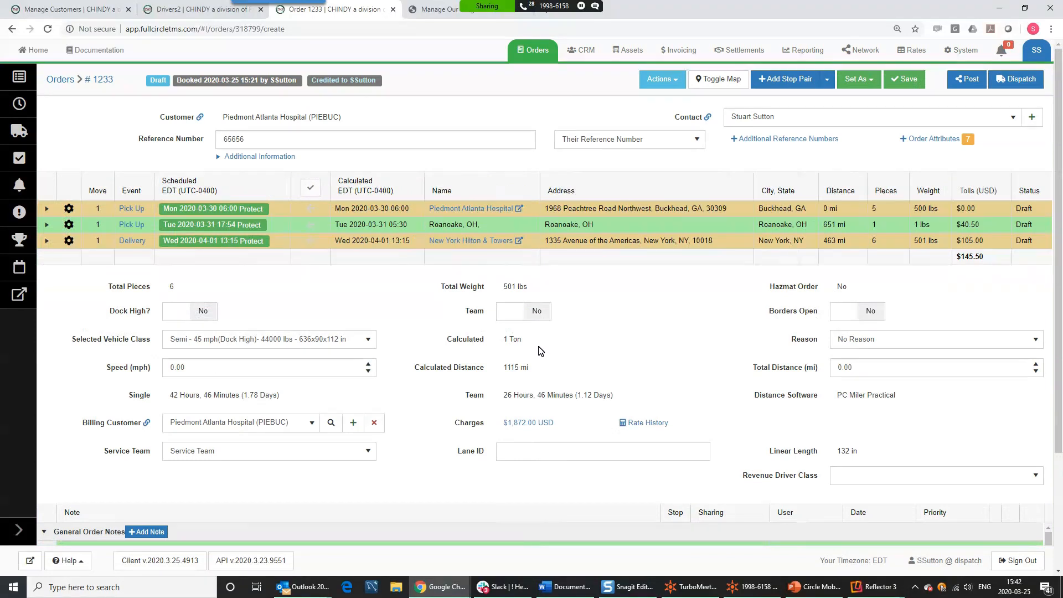
{"action": "left_click", "coordinate": [68, 224]}
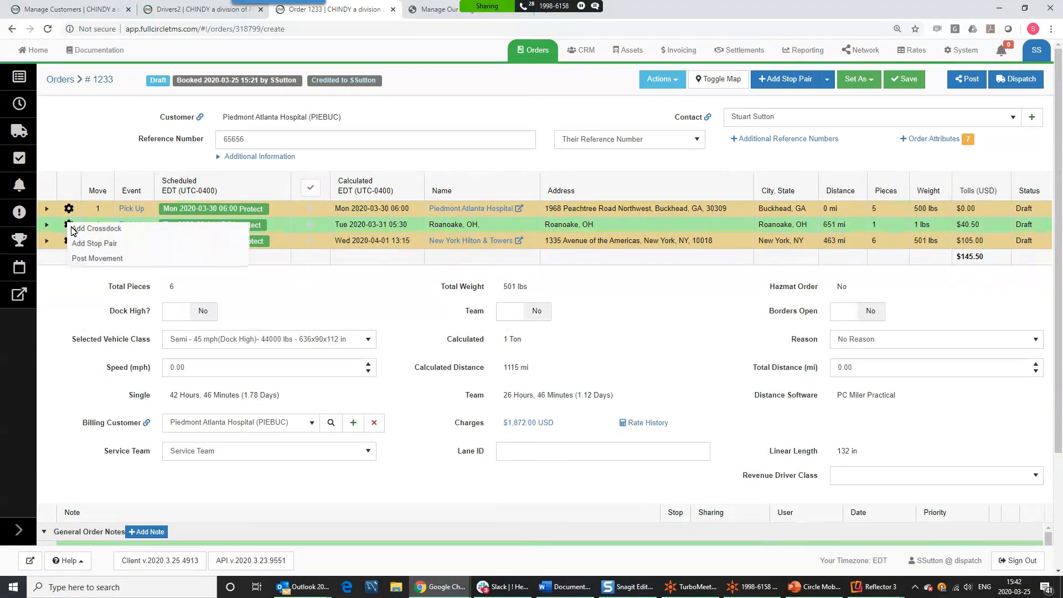
- Remove the Roanoke pickup stop from order 1233 and save it for dispatching
{"action": "left_click", "coordinate": [83, 245]}
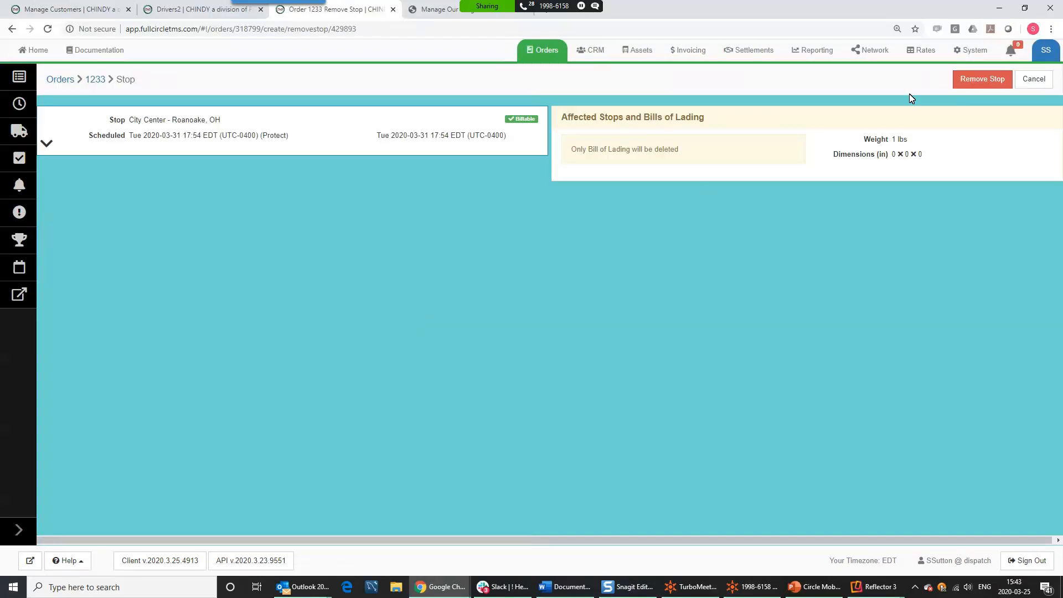
{"action": "left_click", "coordinate": [973, 80]}
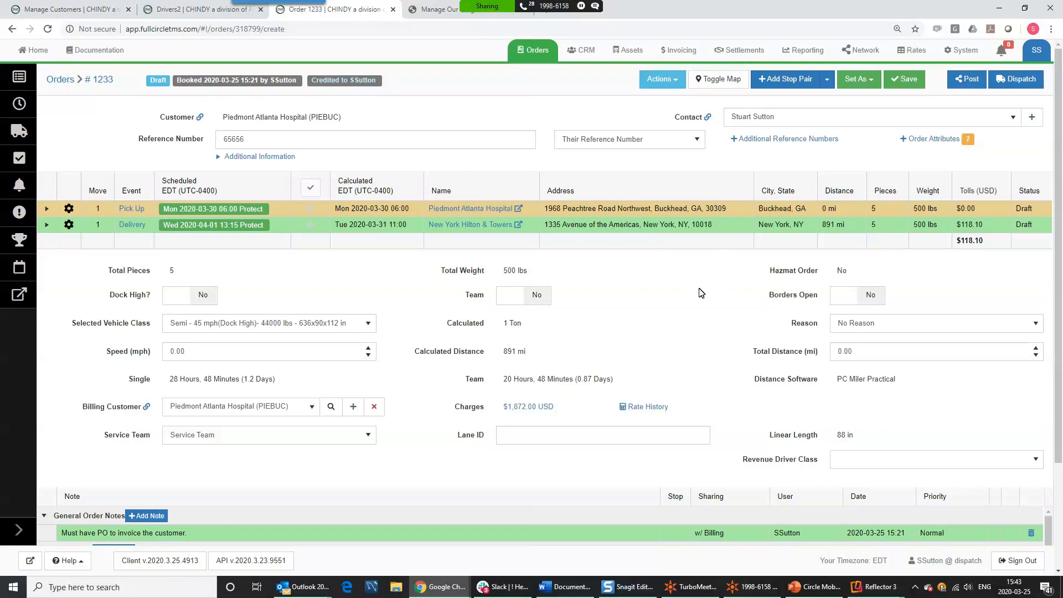
{"action": "left_click", "coordinate": [1006, 89]}
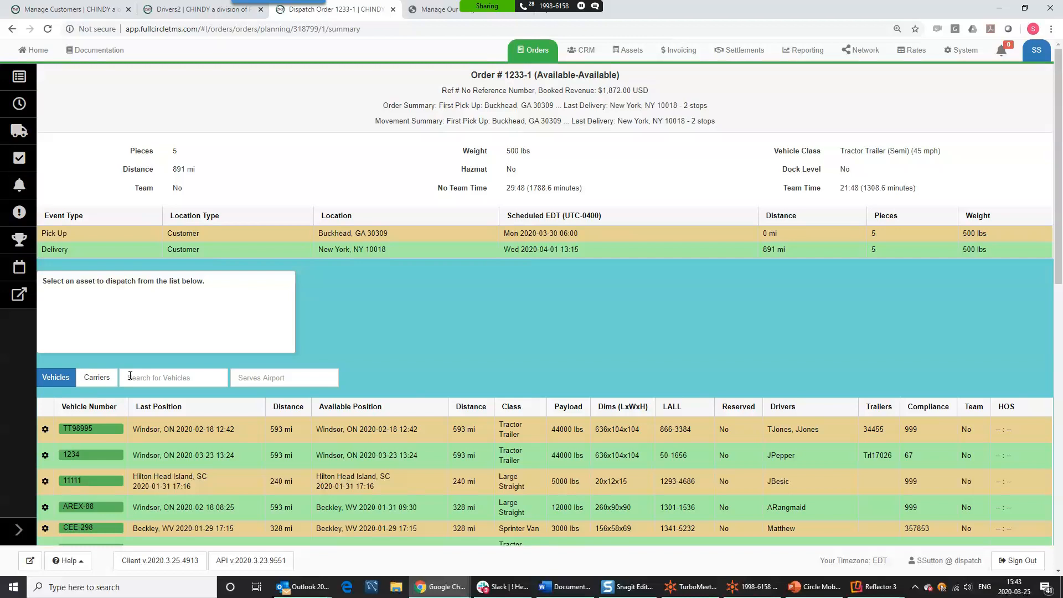
- Select vehicle =TP19 and its driver as the asset for order 1233-1
{"action": "left_click", "coordinate": [97, 378]}
{"action": "left_click", "coordinate": [155, 378]}
{"action": "type", "text": "a"}
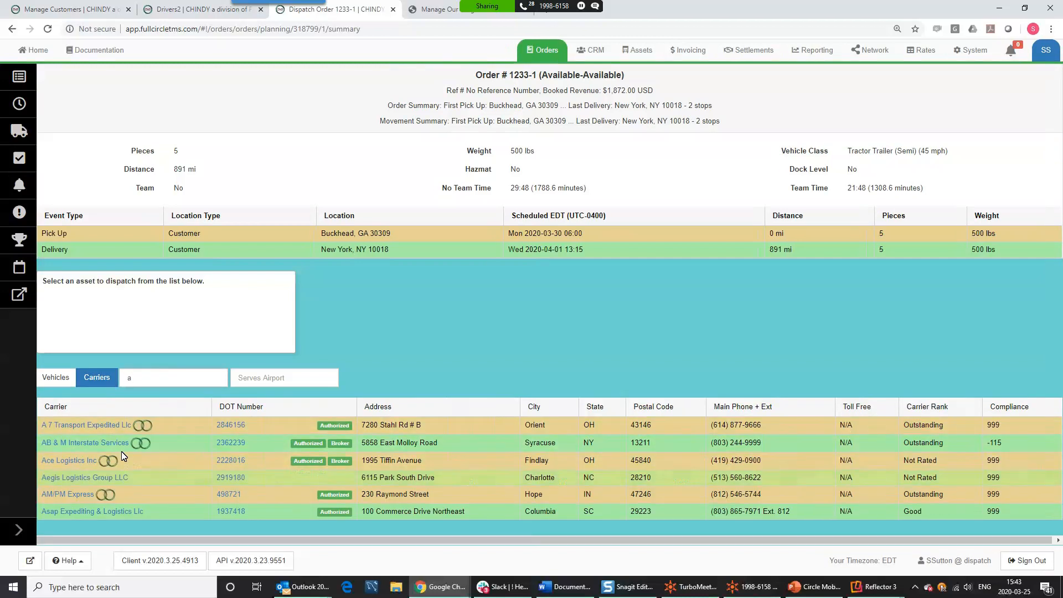
{"action": "left_click", "coordinate": [57, 379]}
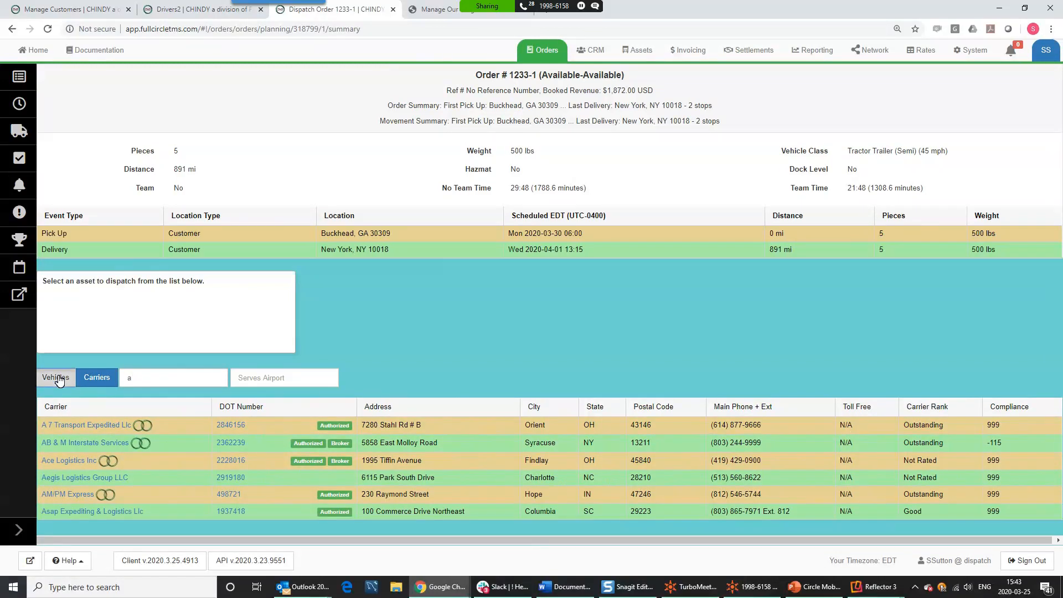
{"action": "double_click", "coordinate": [130, 378]}
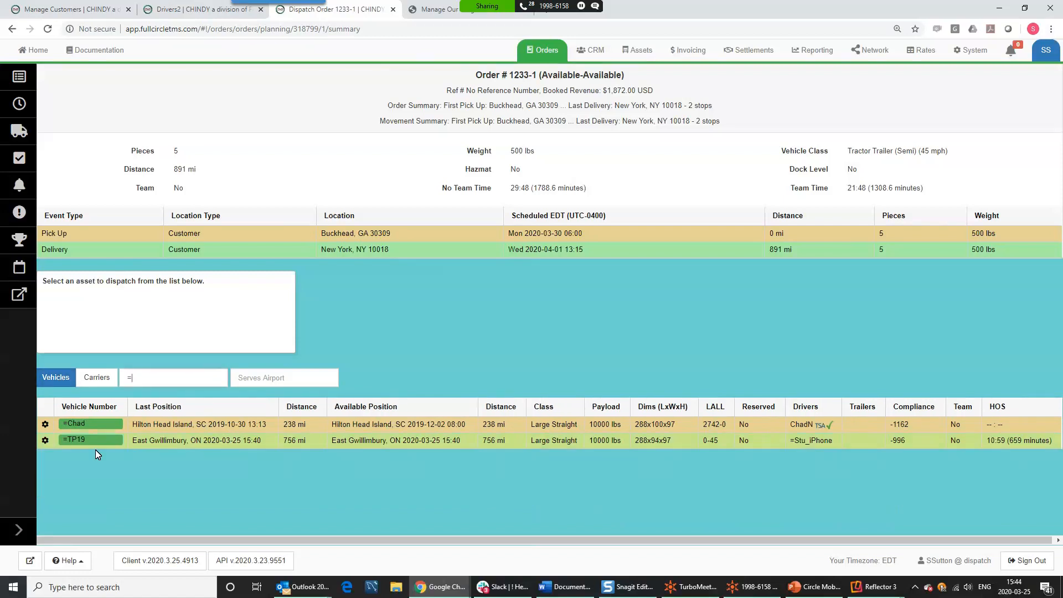
{"action": "left_click", "coordinate": [76, 442]}
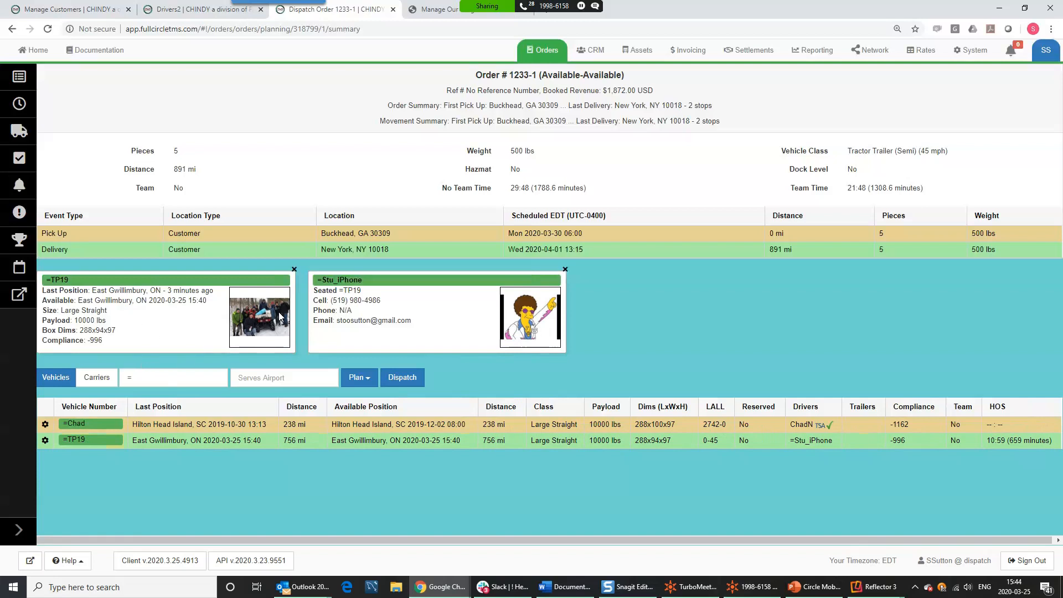
- Dispatch =TP19 on order 1233-1, leaving the check call interval at 57
{"action": "left_click", "coordinate": [408, 382]}
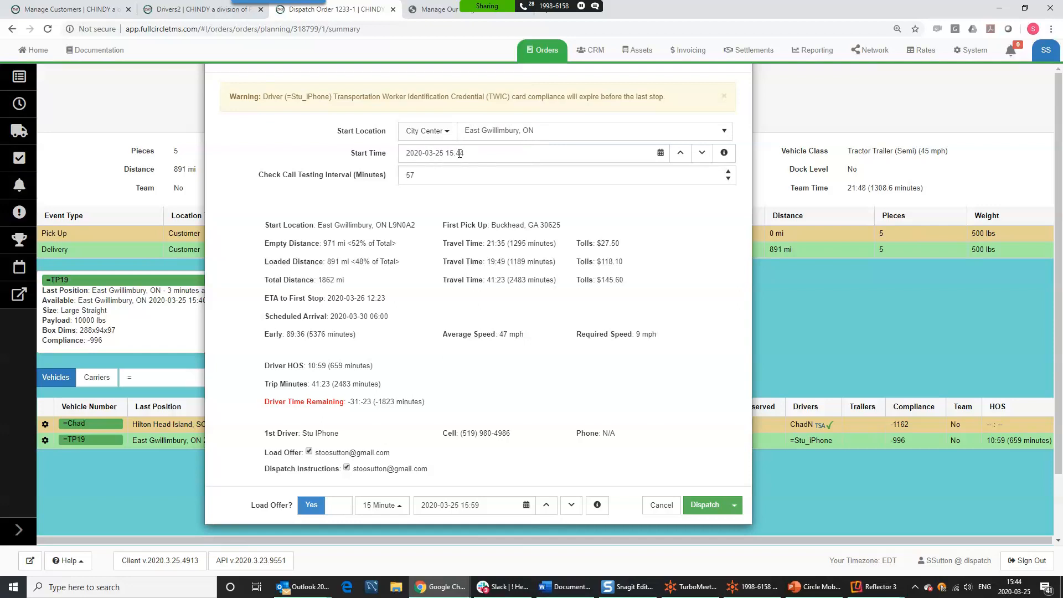
{"action": "double_click", "coordinate": [431, 175]}
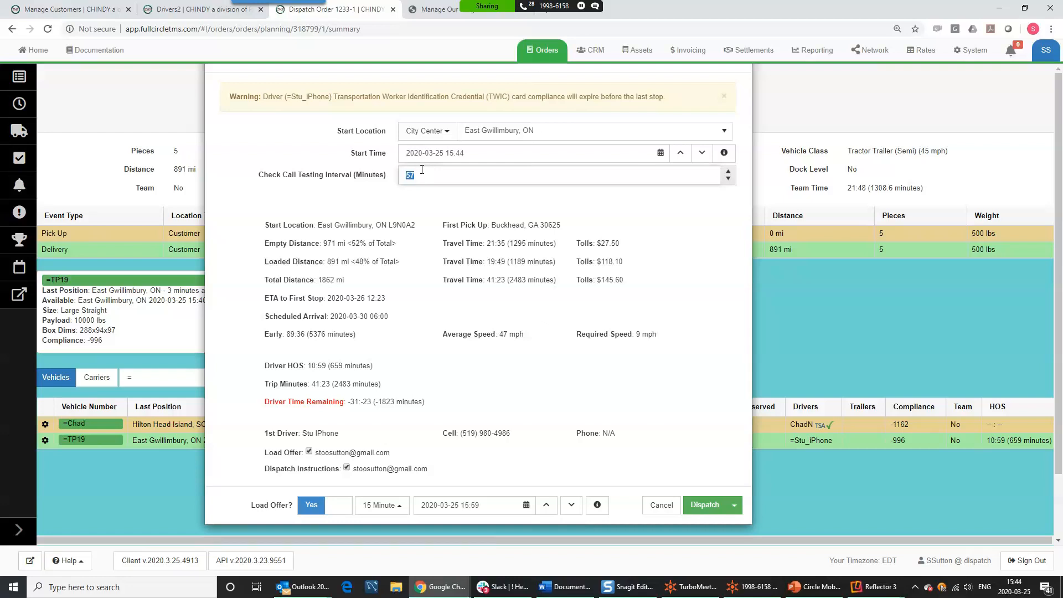
{"action": "left_click", "coordinate": [418, 176]}
{"action": "left_click", "coordinate": [347, 215]}
- Review legs: empty 971 mi, 21:35, $27.50; loaded 891 mi, 19:49, $118.10; plus totals
{"action": "left_click_drag", "start_coordinate": [283, 227], "coordinate": [563, 235]}
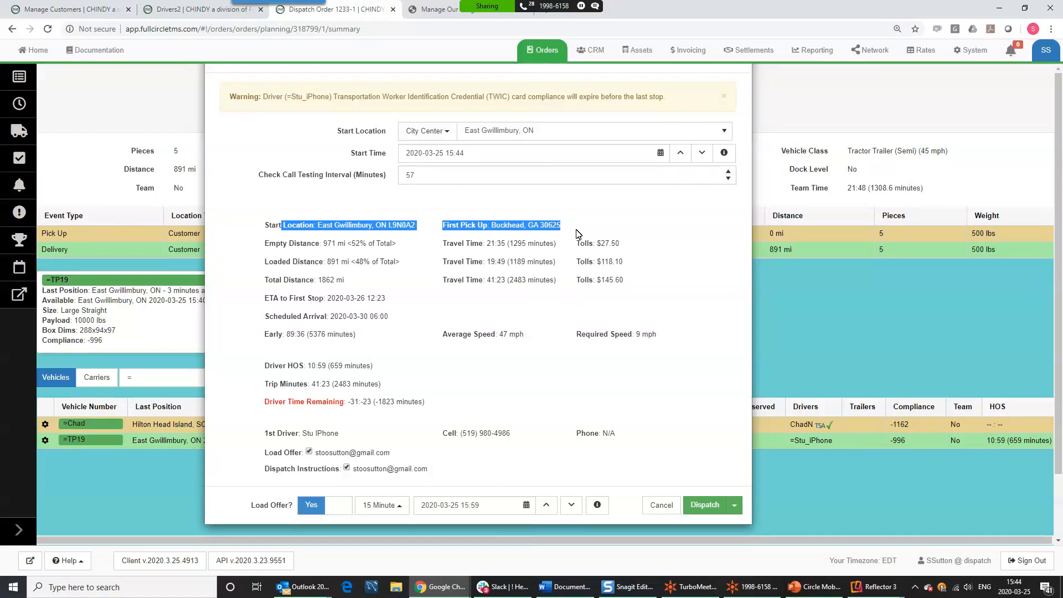
{"action": "left_click_drag", "start_coordinate": [307, 243], "coordinate": [340, 242]}
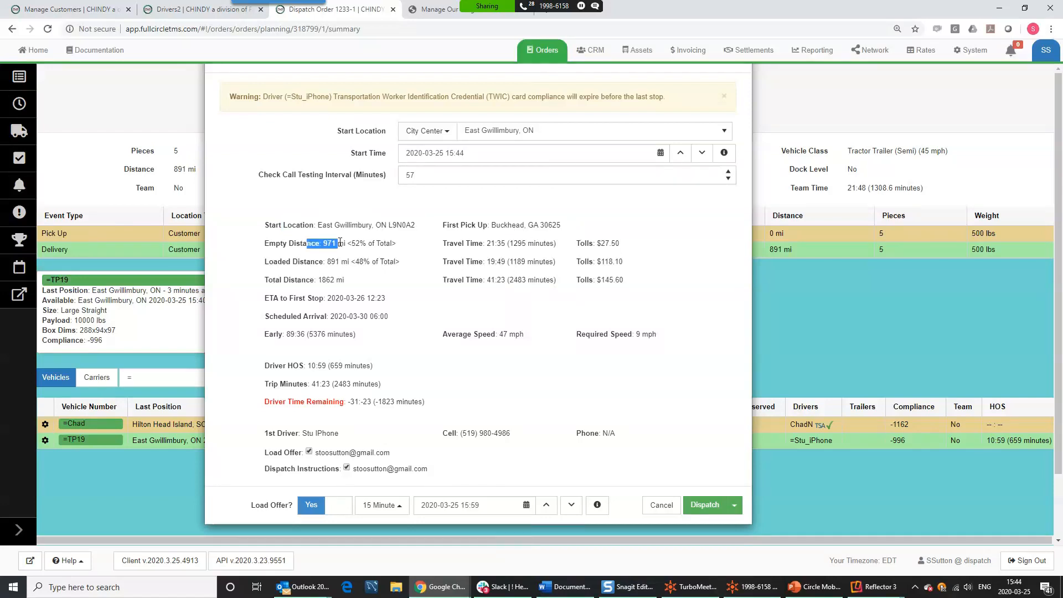
{"action": "left_click_drag", "start_coordinate": [471, 243], "coordinate": [508, 245]}
{"action": "left_click_drag", "start_coordinate": [625, 245], "coordinate": [592, 256]}
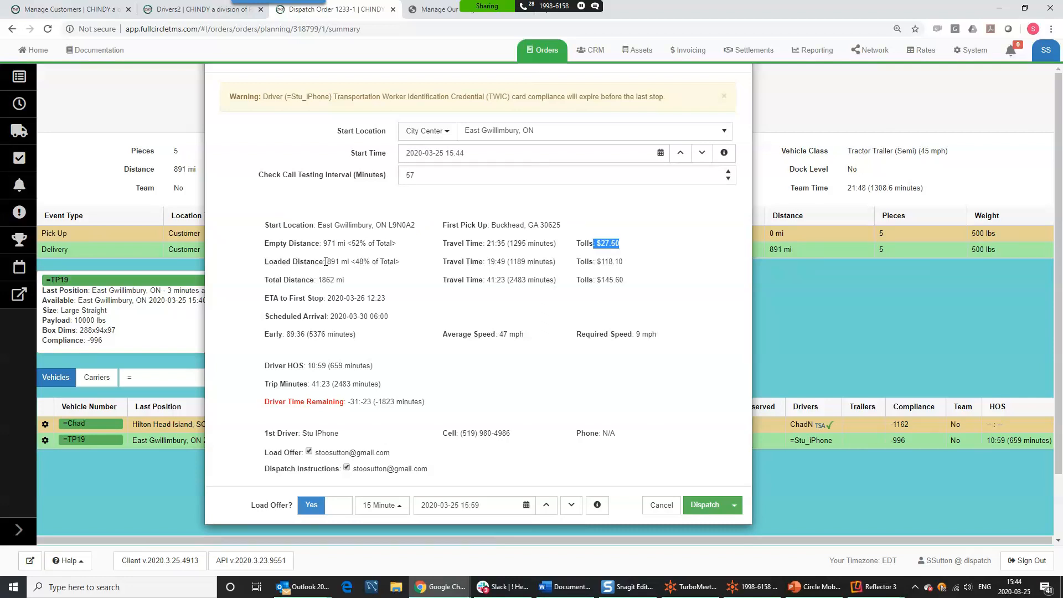
{"action": "left_click_drag", "start_coordinate": [306, 261], "coordinate": [340, 260]}
{"action": "left_click_drag", "start_coordinate": [443, 261], "coordinate": [513, 263]}
{"action": "left_click_drag", "start_coordinate": [624, 262], "coordinate": [599, 265]}
{"action": "left_click_drag", "start_coordinate": [321, 279], "coordinate": [612, 281]}
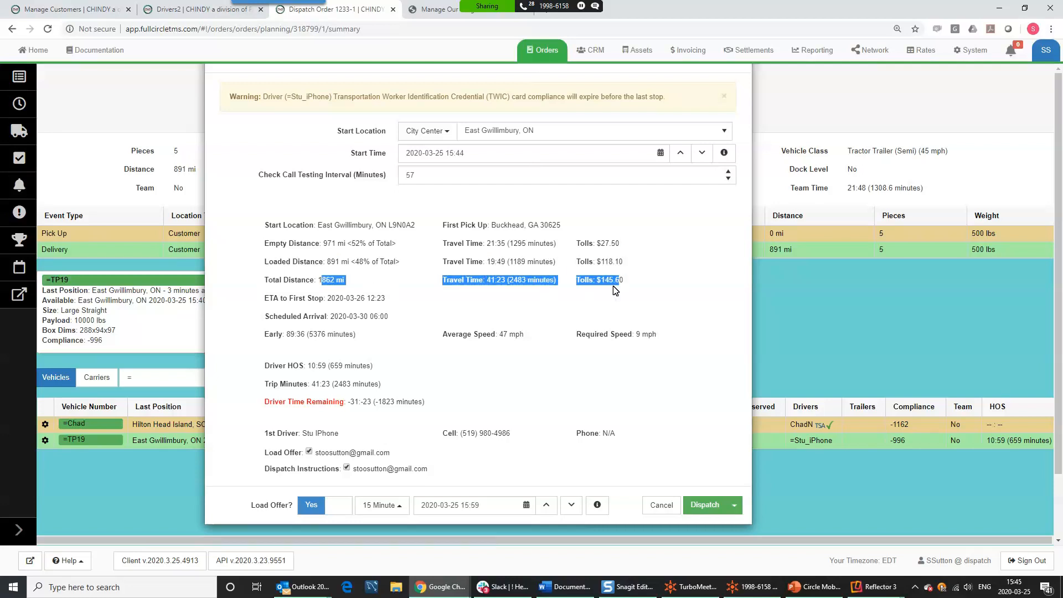
{"action": "left_click", "coordinate": [414, 307]}
- Review ETA, scheduled arrival, 47 mph average, 9 mph required speed, driver hours and 41:23 trip time
{"action": "left_click_drag", "start_coordinate": [300, 298], "coordinate": [389, 299]}
{"action": "left_click", "coordinate": [302, 318]}
{"action": "left_click_drag", "start_coordinate": [303, 318], "coordinate": [361, 344]}
{"action": "left_click_drag", "start_coordinate": [277, 334], "coordinate": [324, 334]}
{"action": "left_click_drag", "start_coordinate": [483, 334], "coordinate": [518, 332]}
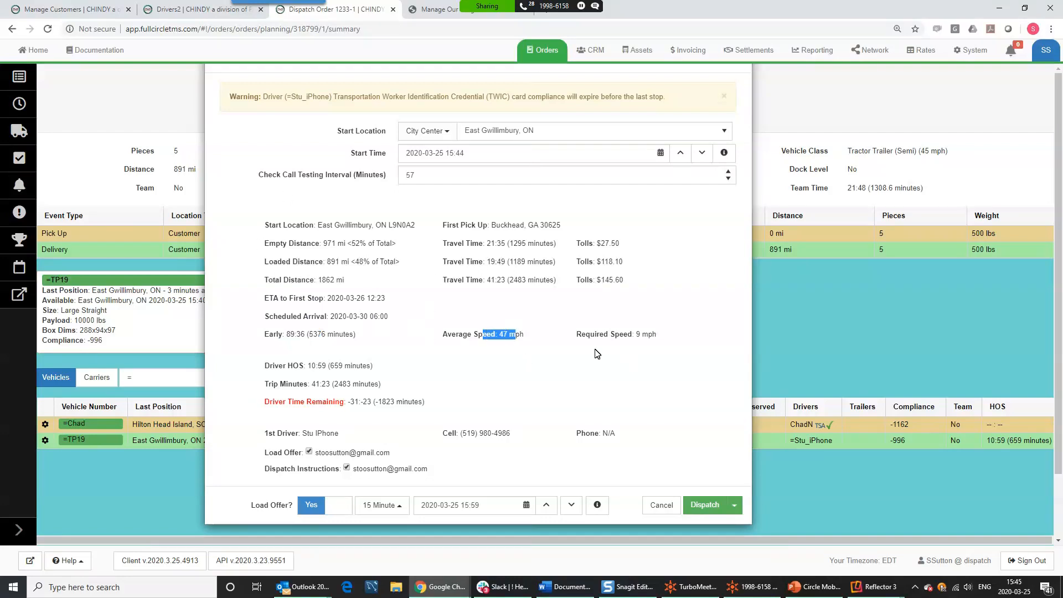
{"action": "left_click_drag", "start_coordinate": [664, 338], "coordinate": [587, 334]}
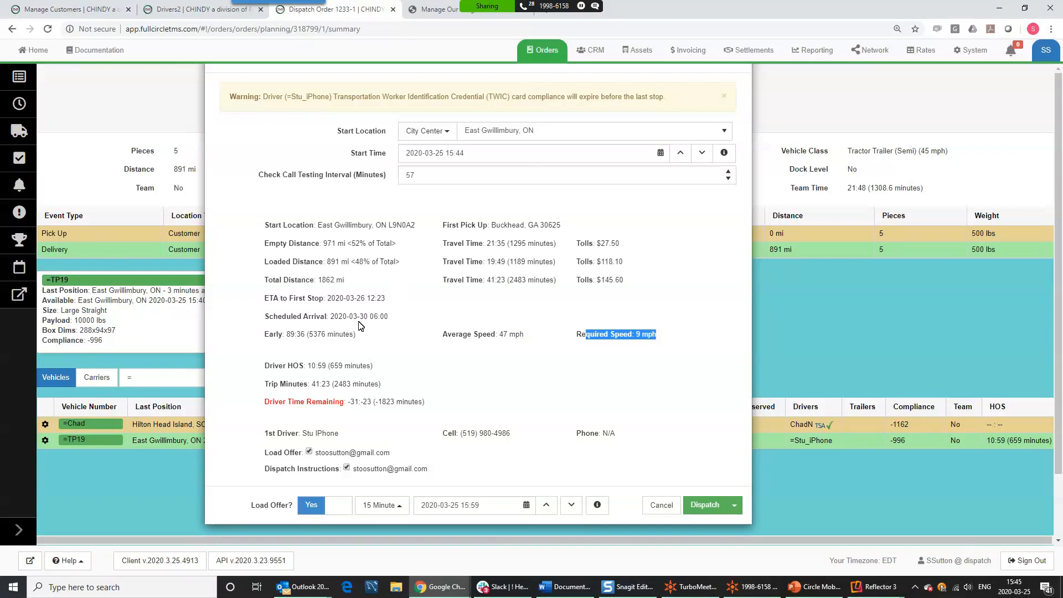
{"action": "left_click", "coordinate": [368, 362]}
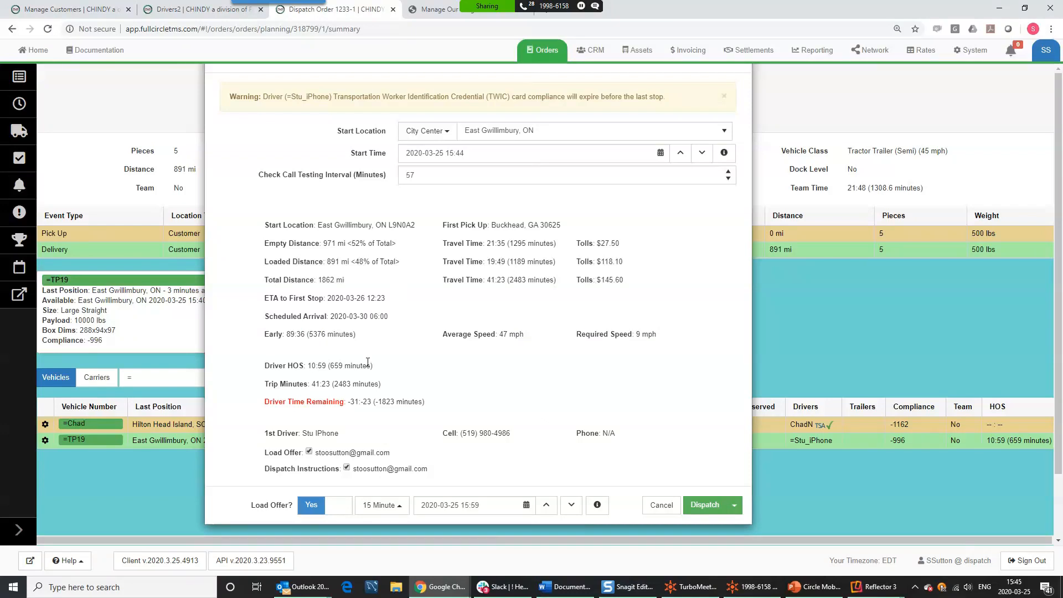
{"action": "left_click_drag", "start_coordinate": [269, 367], "coordinate": [327, 365]}
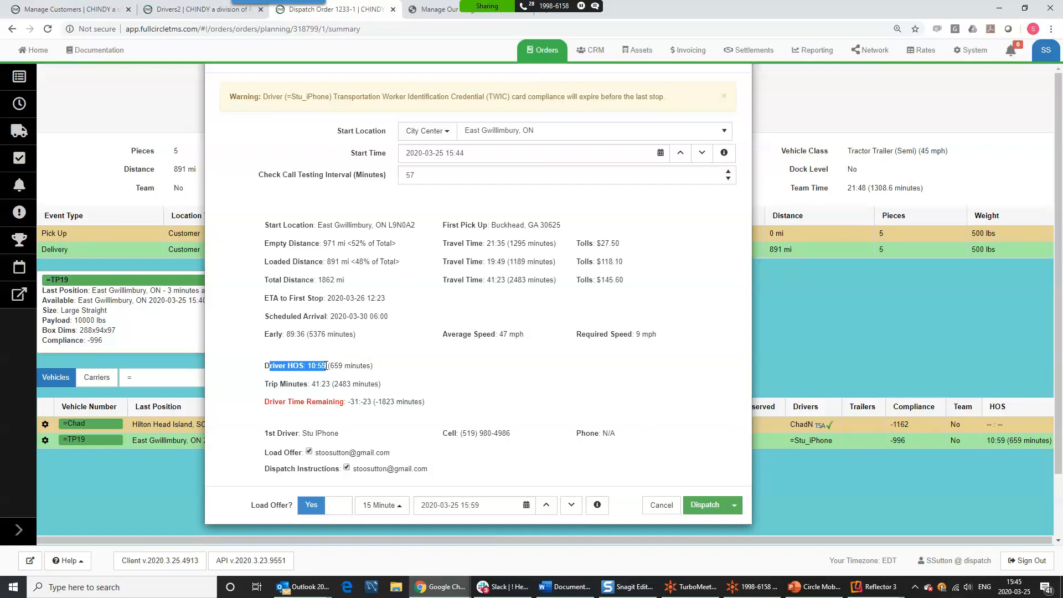
{"action": "left_click", "coordinate": [326, 366]}
{"action": "left_click_drag", "start_coordinate": [300, 367], "coordinate": [441, 403]}
{"action": "left_click", "coordinate": [477, 390]}
{"action": "scroll", "coordinate": [478, 386], "scroll_direction": "down", "scroll_amount": 2}
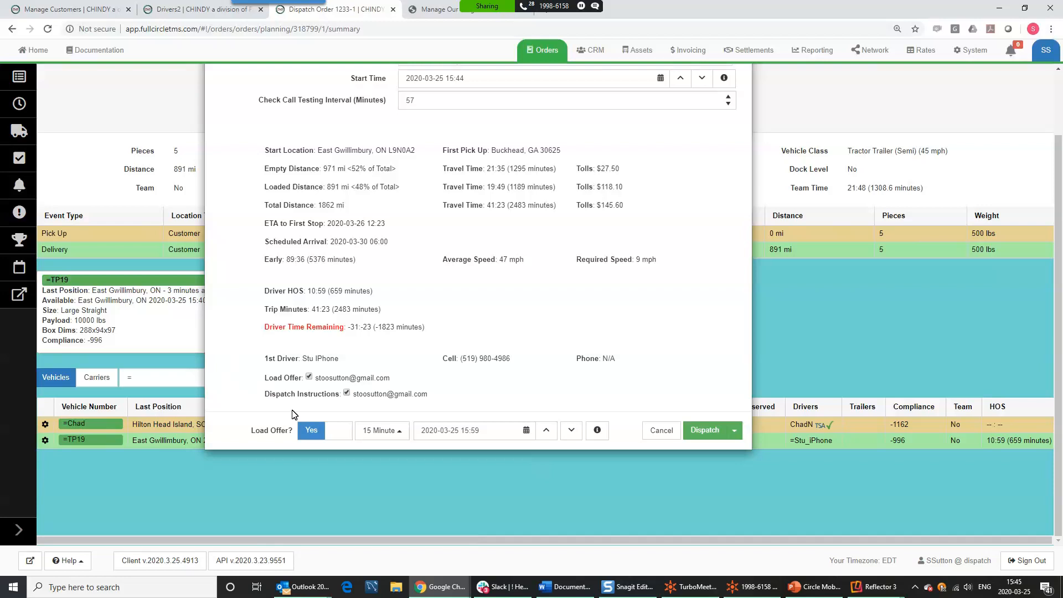
- Check the load offer recipient and center the Reflector phone mirror on screen
{"action": "left_click_drag", "start_coordinate": [391, 378], "coordinate": [316, 381]}
{"action": "left_click", "coordinate": [499, 380]}
{"action": "left_click", "coordinate": [891, 586]}
{"action": "left_click", "coordinate": [918, 538]}
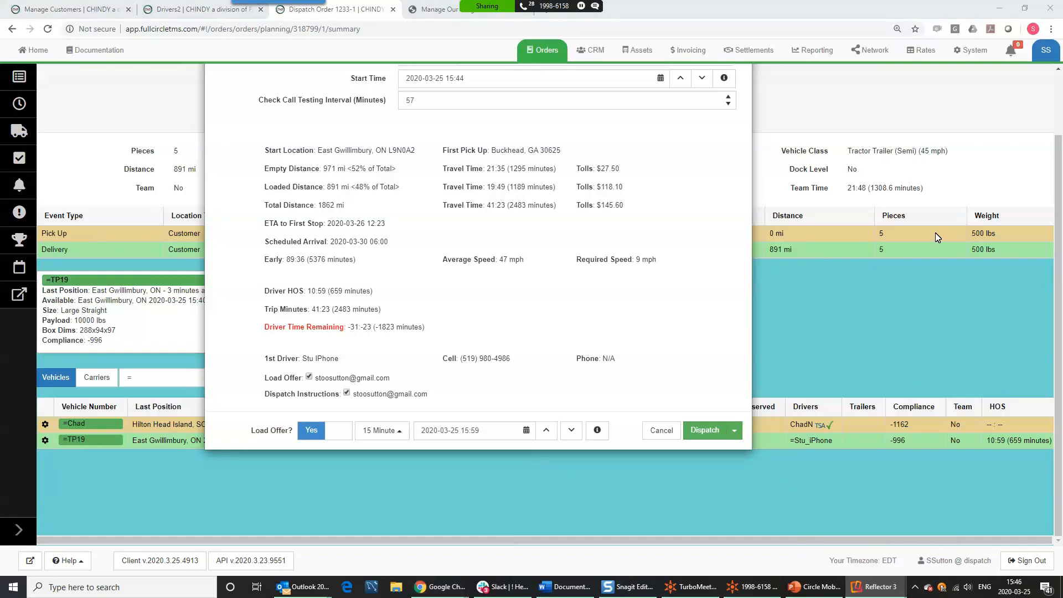
{"action": "left_click_drag", "start_coordinate": [832, 28], "coordinate": [475, 28]}
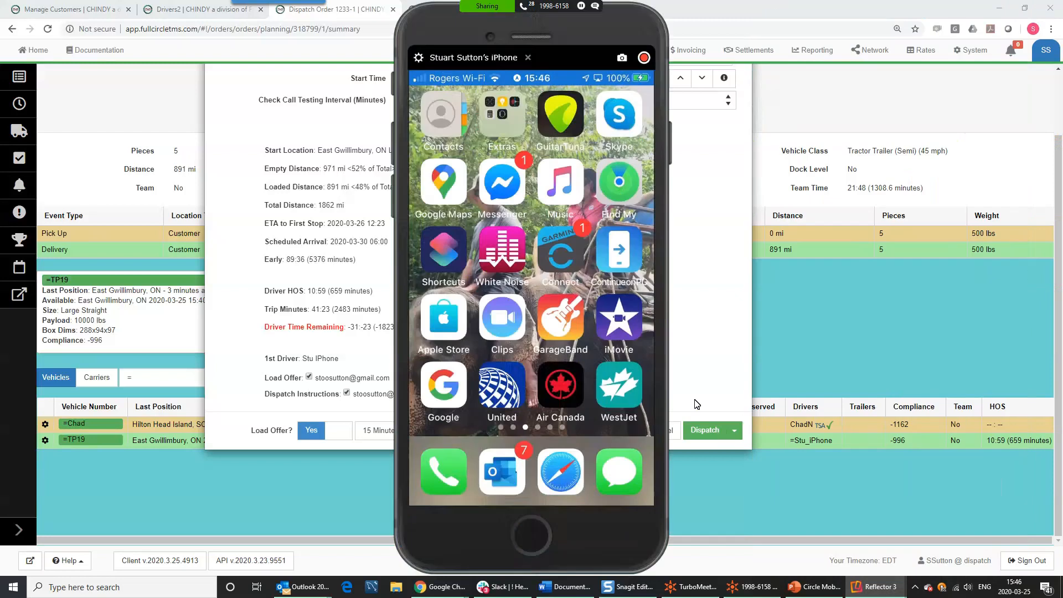
- Send the load offer dispatch to =TP19 and view the driver's mirrored phone
{"action": "left_click", "coordinate": [712, 434]}
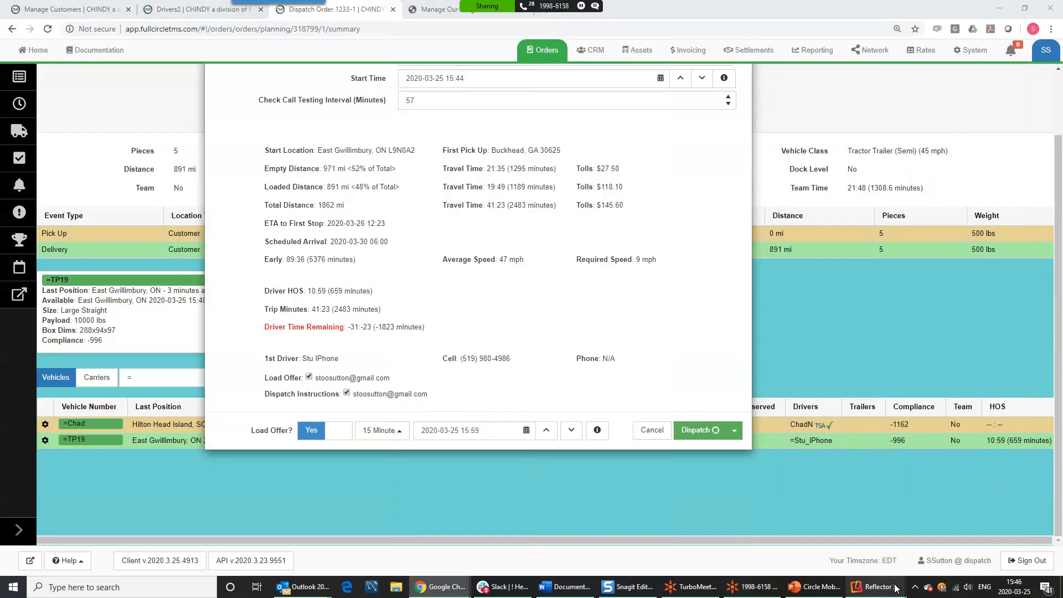
{"action": "mouse_move", "coordinate": [898, 588]}
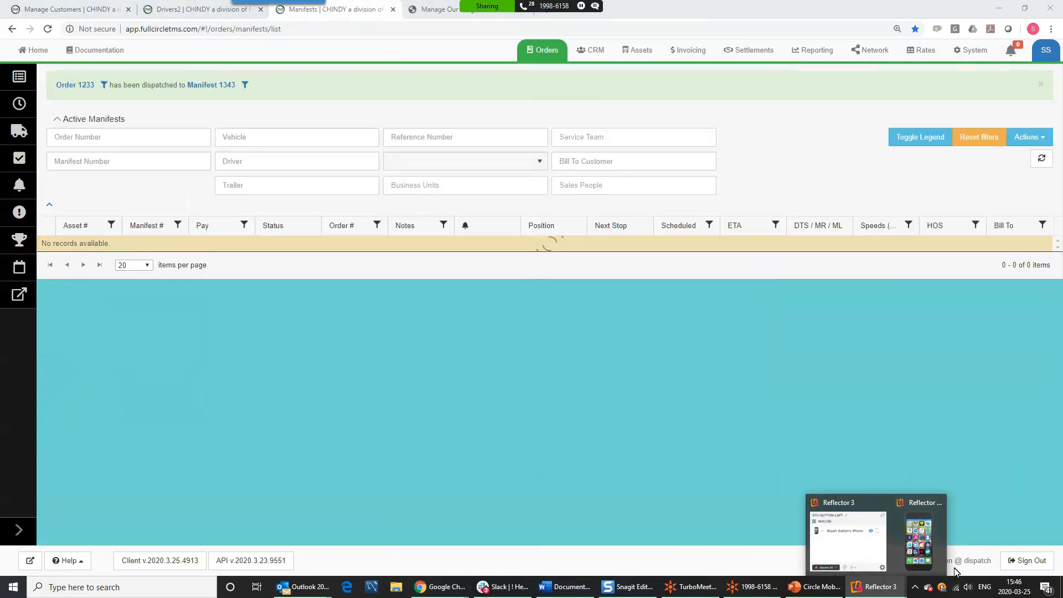
{"action": "left_click", "coordinate": [920, 540]}
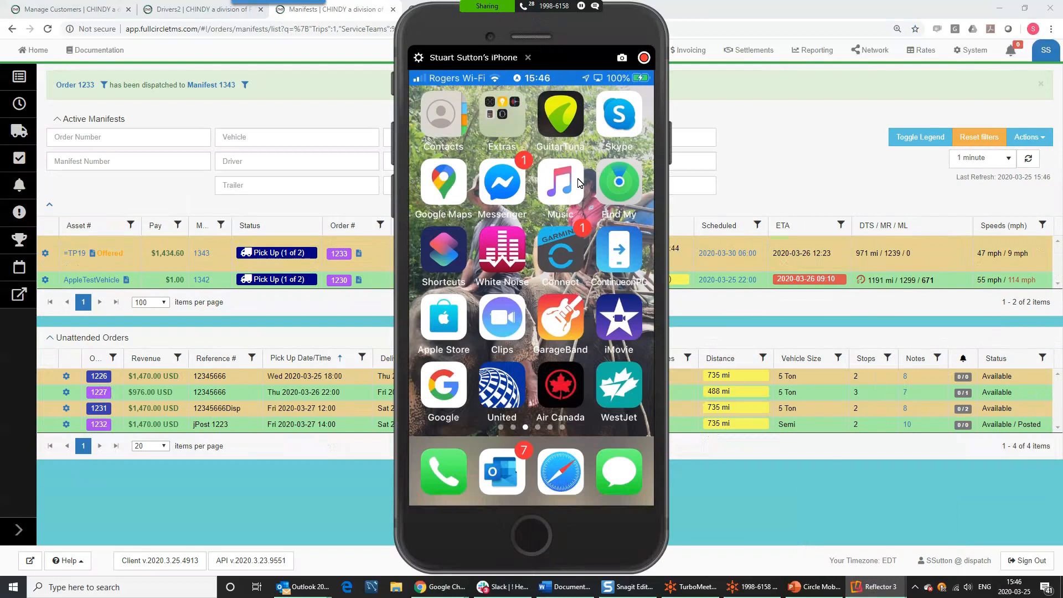
- Position the phone mirror to show manifest 1343's offer without covering Unattended Orders
{"action": "left_click_drag", "start_coordinate": [575, 26], "coordinate": [797, 21]}
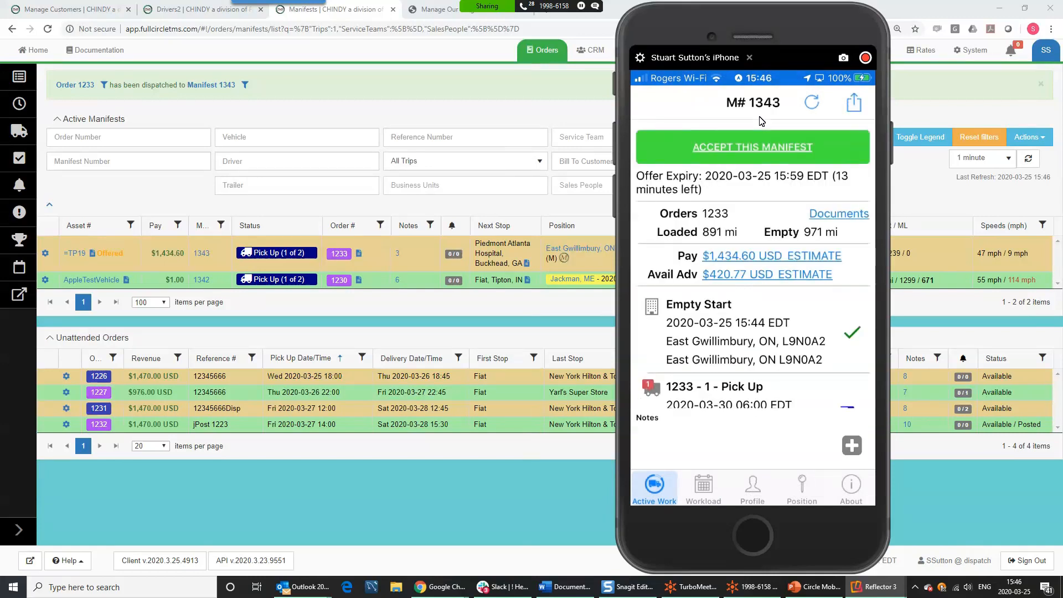
{"action": "left_click_drag", "start_coordinate": [790, 27], "coordinate": [240, 298]}
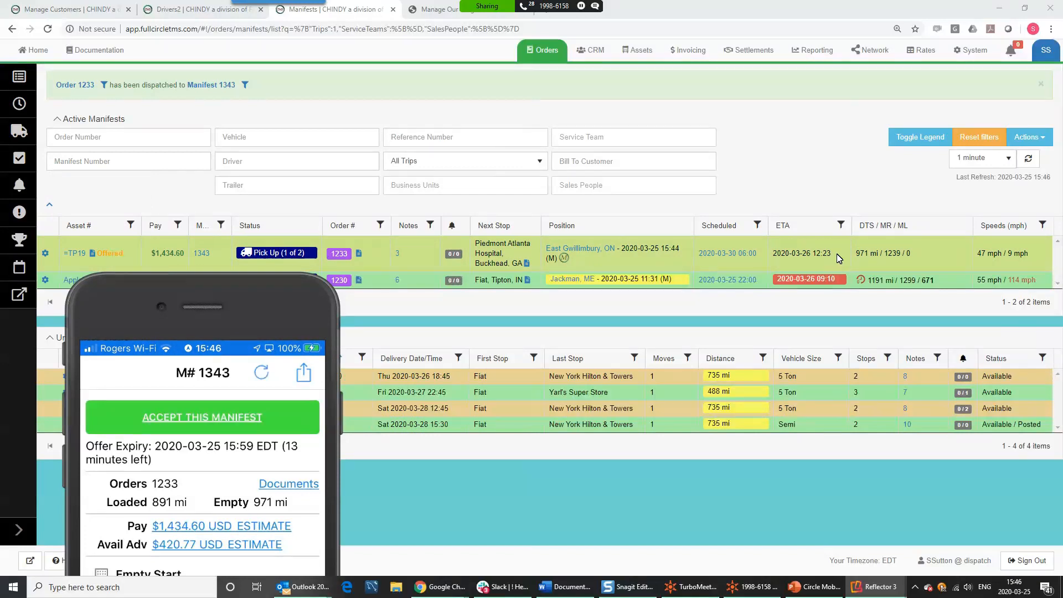
{"action": "left_click_drag", "start_coordinate": [256, 289], "coordinate": [840, 107]}
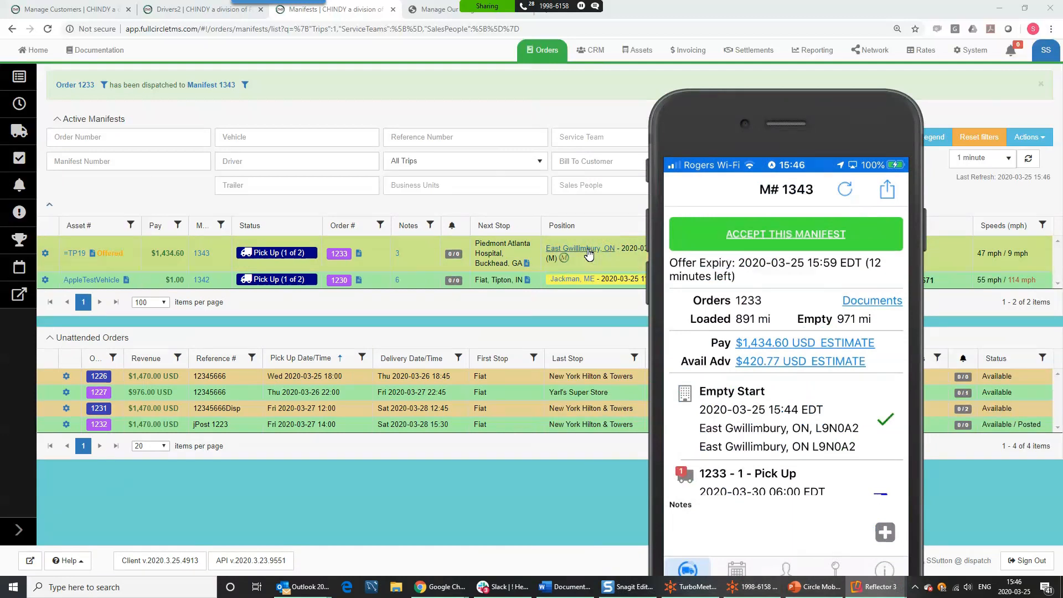
{"action": "mouse_move", "coordinate": [102, 256]}
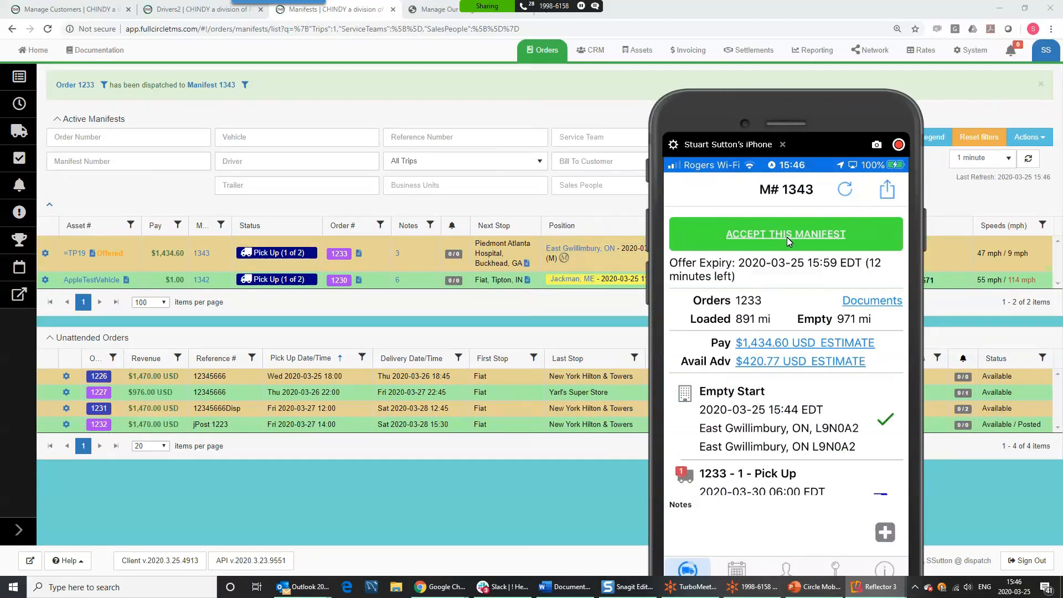
{"action": "left_click_drag", "start_coordinate": [767, 109], "coordinate": [700, 72]}
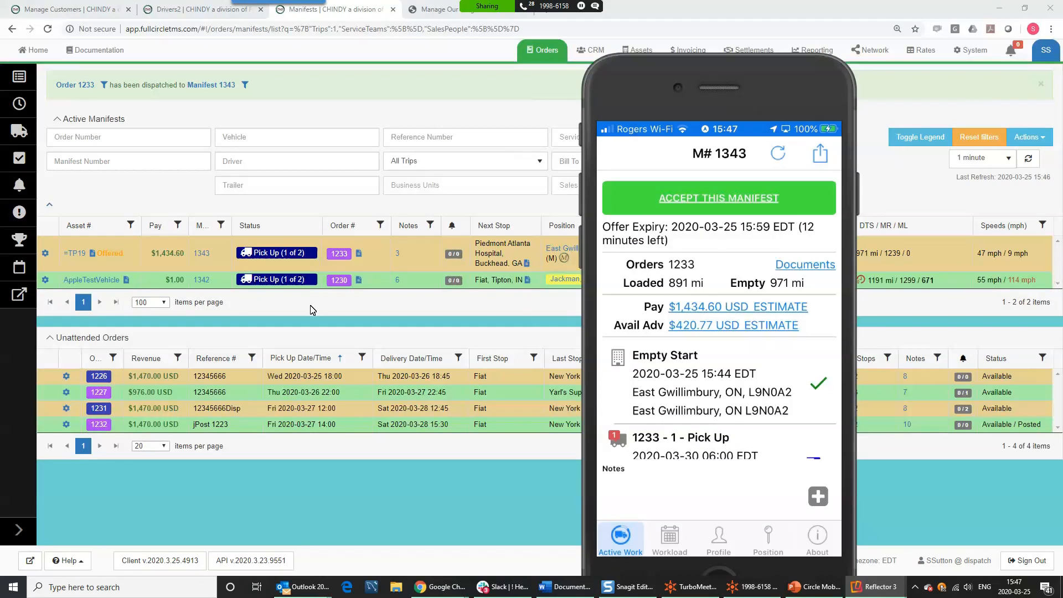
- Accept manifest 1343 on the driver's phone and open the Piedmont Atlanta Hospital pickup stop
{"action": "mouse_move", "coordinate": [111, 256]}
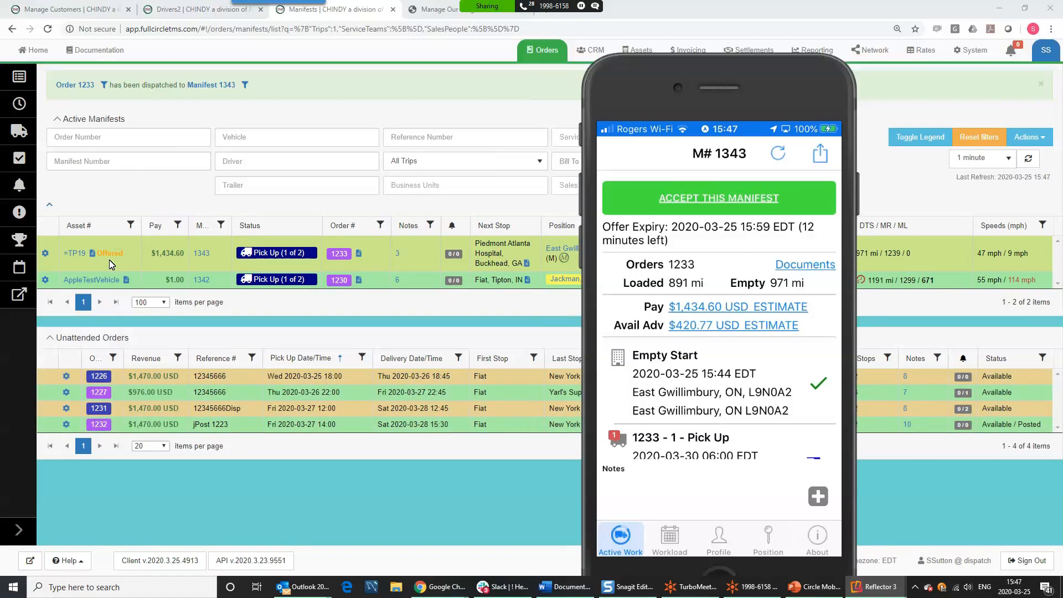
{"action": "left_click", "coordinate": [776, 211]}
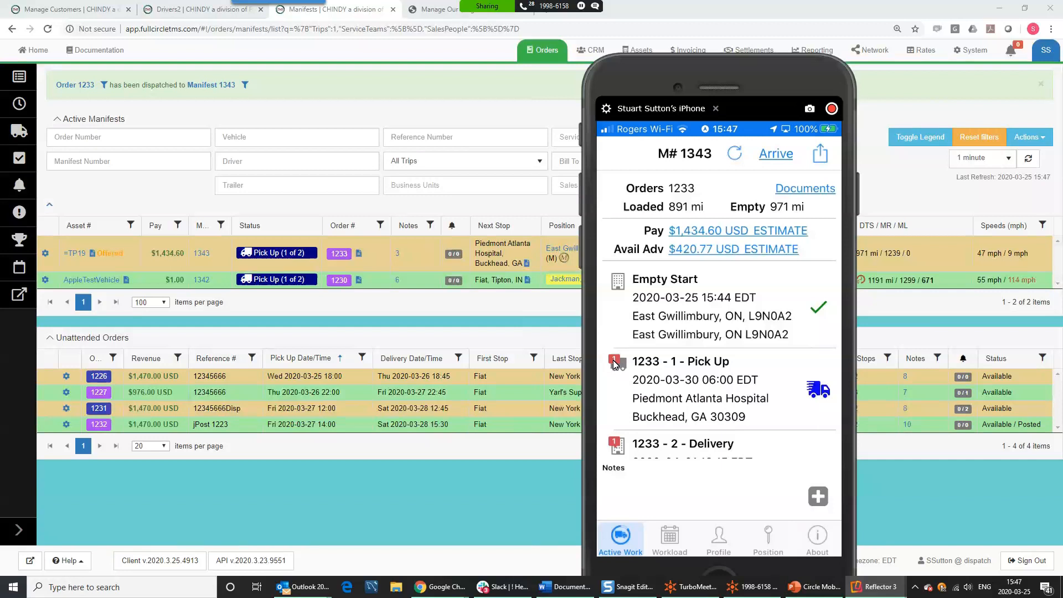
{"action": "left_click", "coordinate": [672, 391]}
{"action": "left_click_drag", "start_coordinate": [743, 73], "coordinate": [947, 244]}
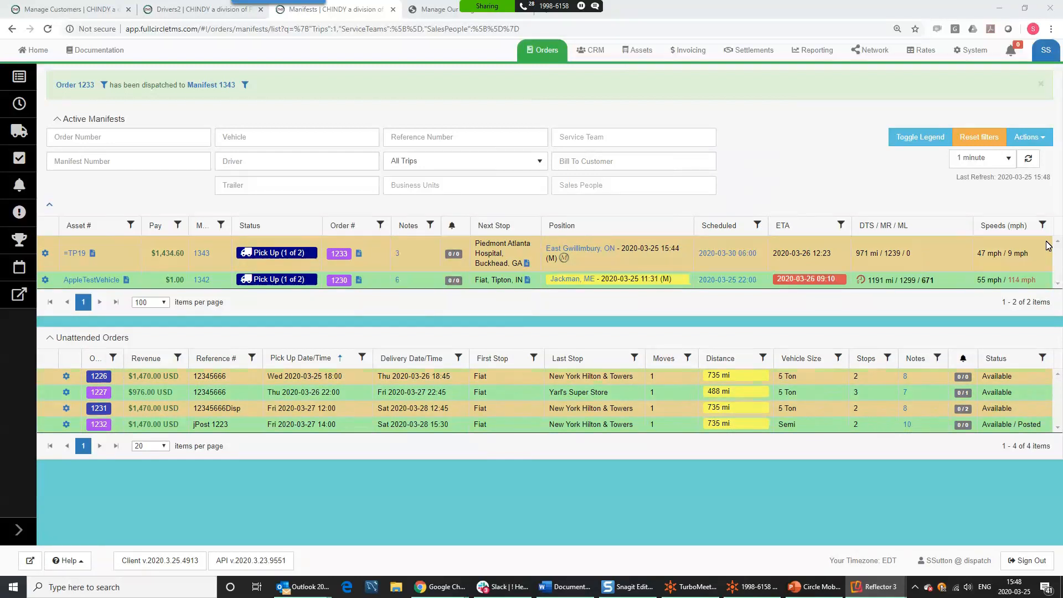
- Review =TP19's remaining distance and minutes, 47 mph average and 9 mph required speed
{"action": "left_click", "coordinate": [66, 393]}
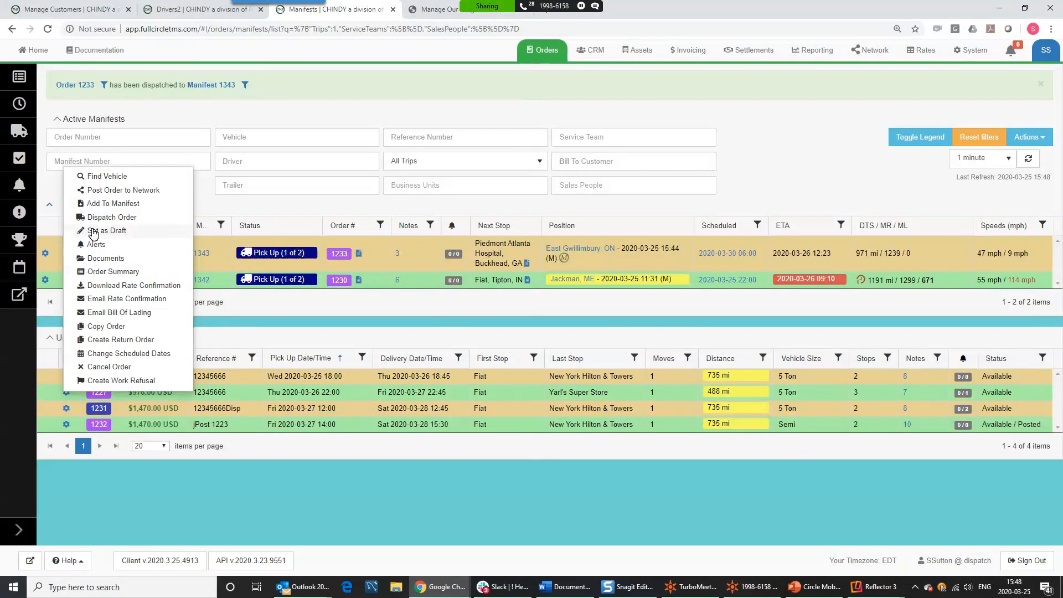
{"action": "left_click", "coordinate": [179, 522]}
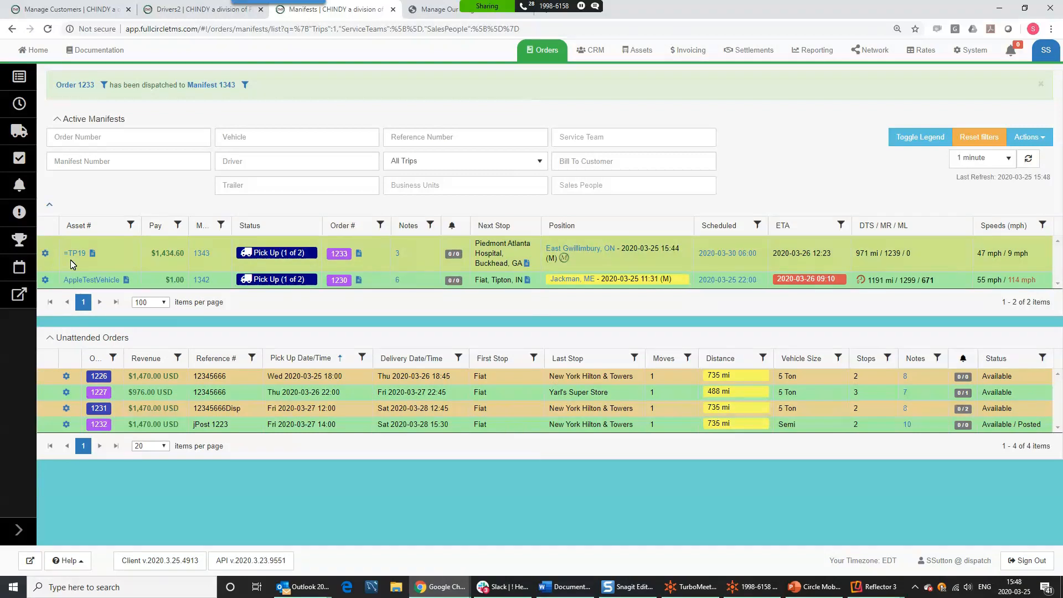
{"action": "mouse_move", "coordinate": [574, 265]}
{"action": "mouse_move", "coordinate": [873, 253]}
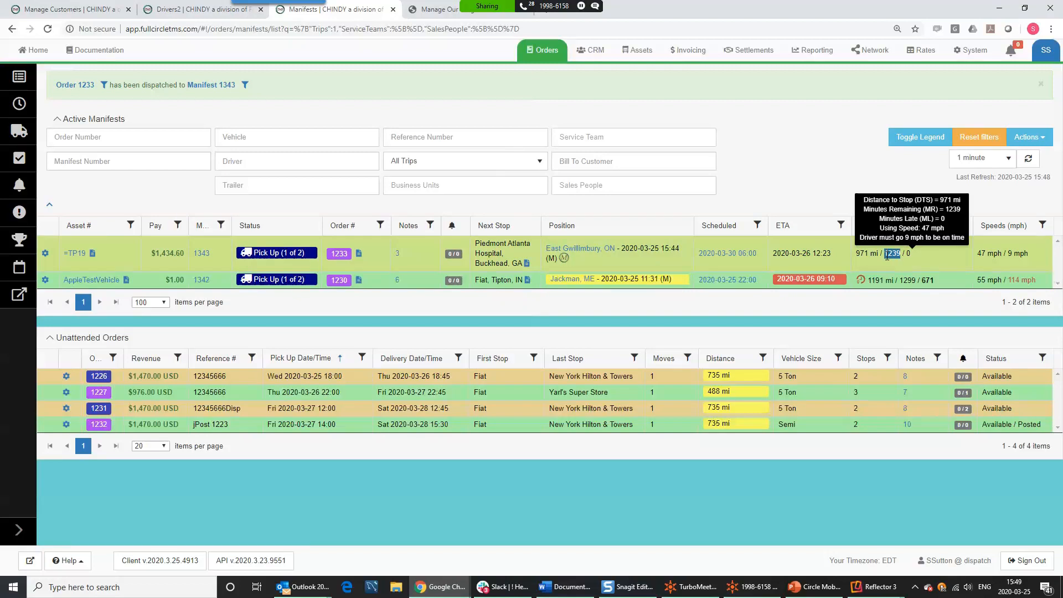
{"action": "mouse_move", "coordinate": [910, 254]}
{"action": "left_click_drag", "start_coordinate": [1002, 253], "coordinate": [973, 256]}
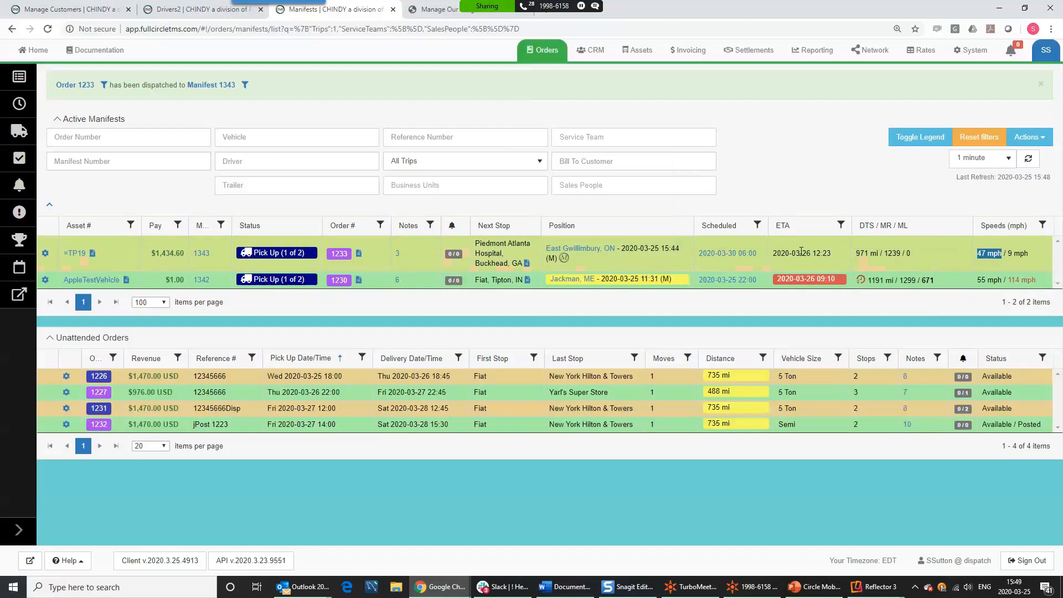
{"action": "left_click_drag", "start_coordinate": [1036, 255], "coordinate": [1009, 254]}
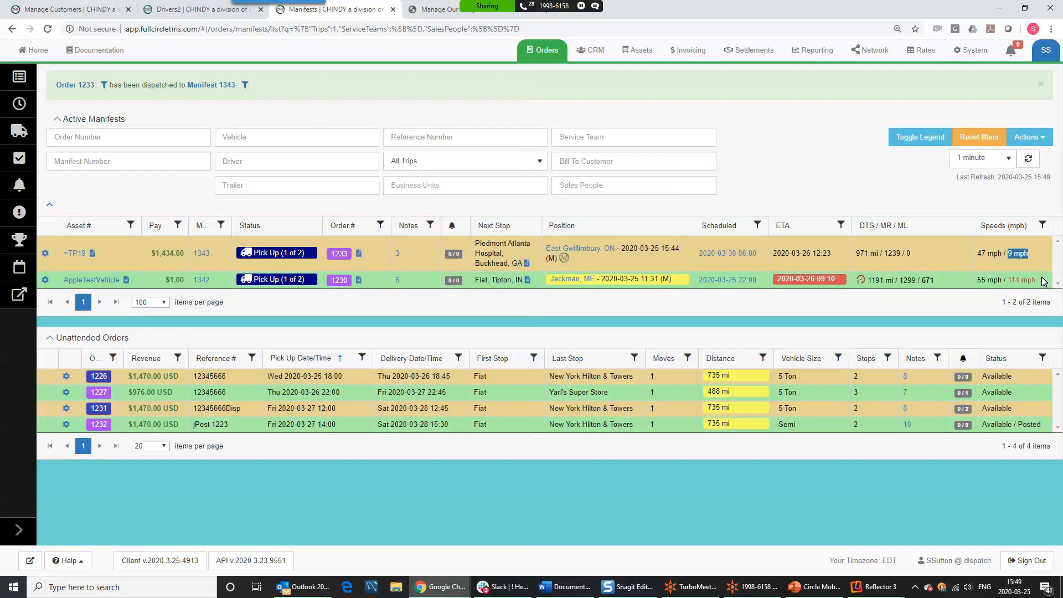
{"action": "left_click_drag", "start_coordinate": [1062, 136], "coordinate": [634, 4]}
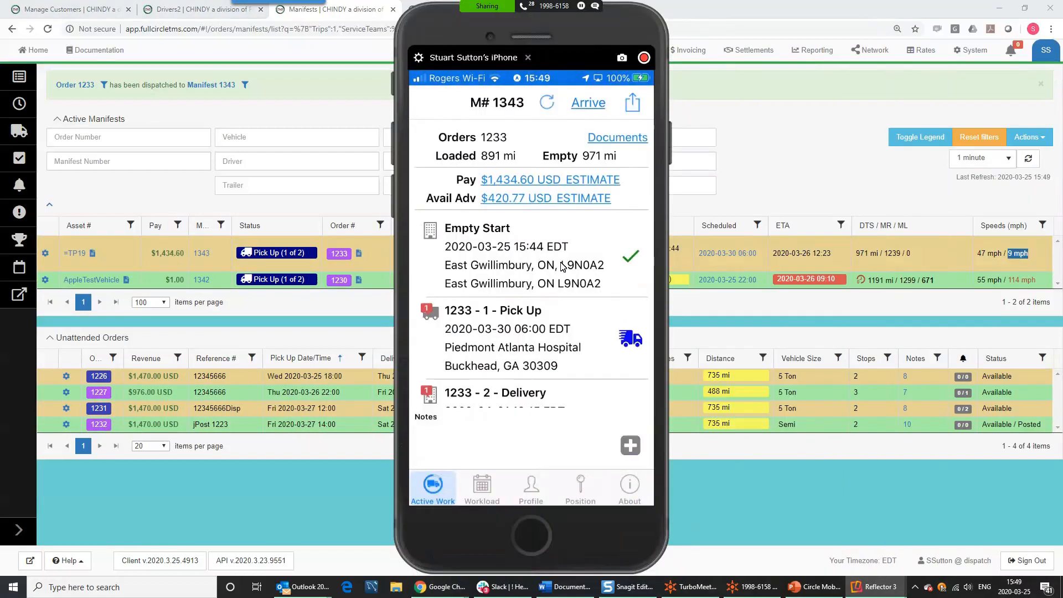
- Record the driver's arrival at the Piedmont Atlanta Hospital pickup for order 1233 at 15:49
{"action": "left_click", "coordinate": [546, 336]}
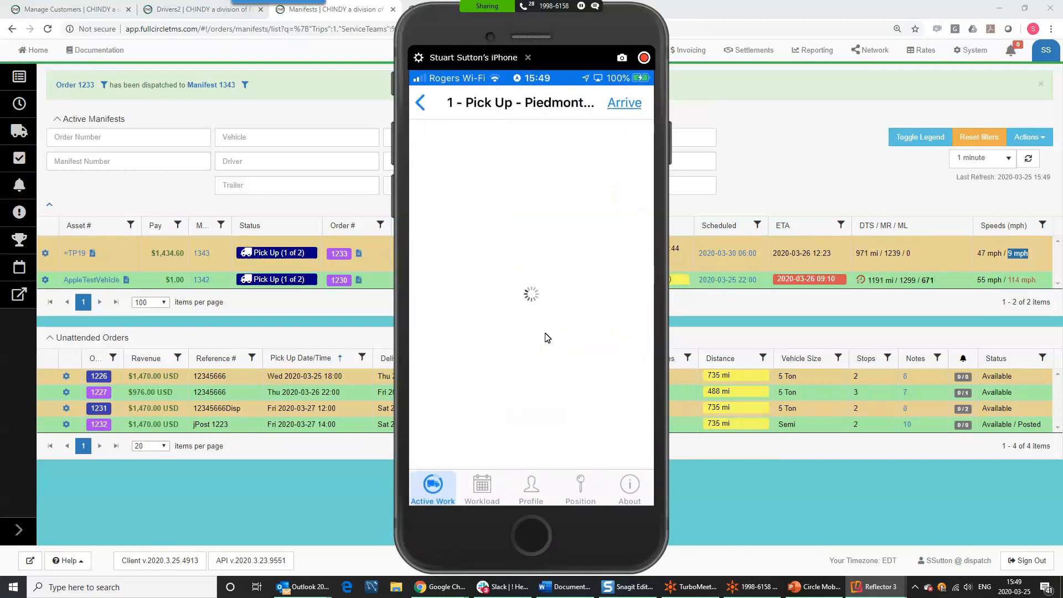
{"action": "left_click", "coordinate": [625, 103]}
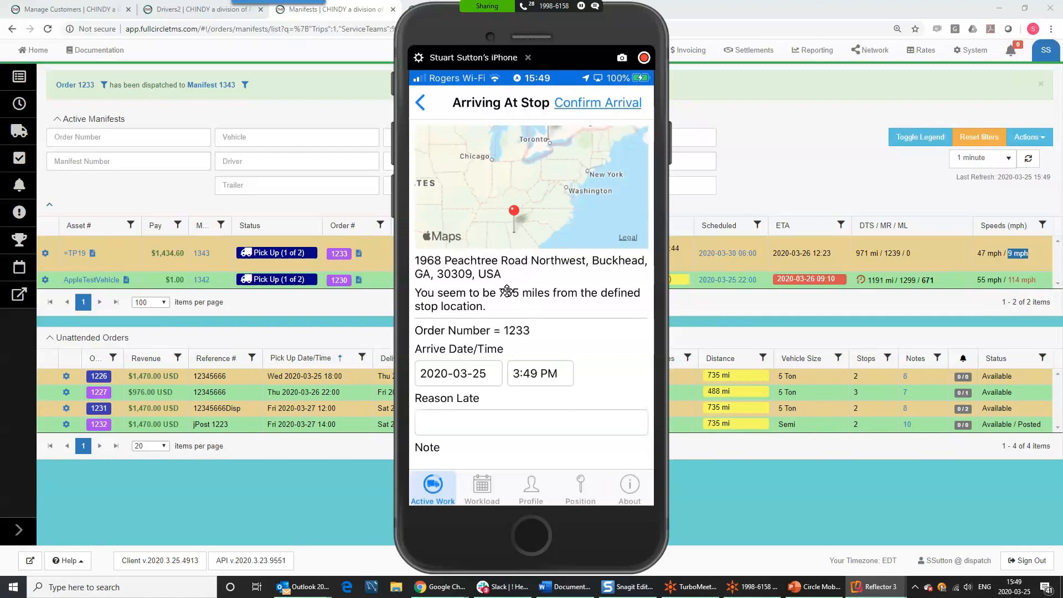
{"action": "left_click_drag", "start_coordinate": [495, 284], "coordinate": [513, 289]}
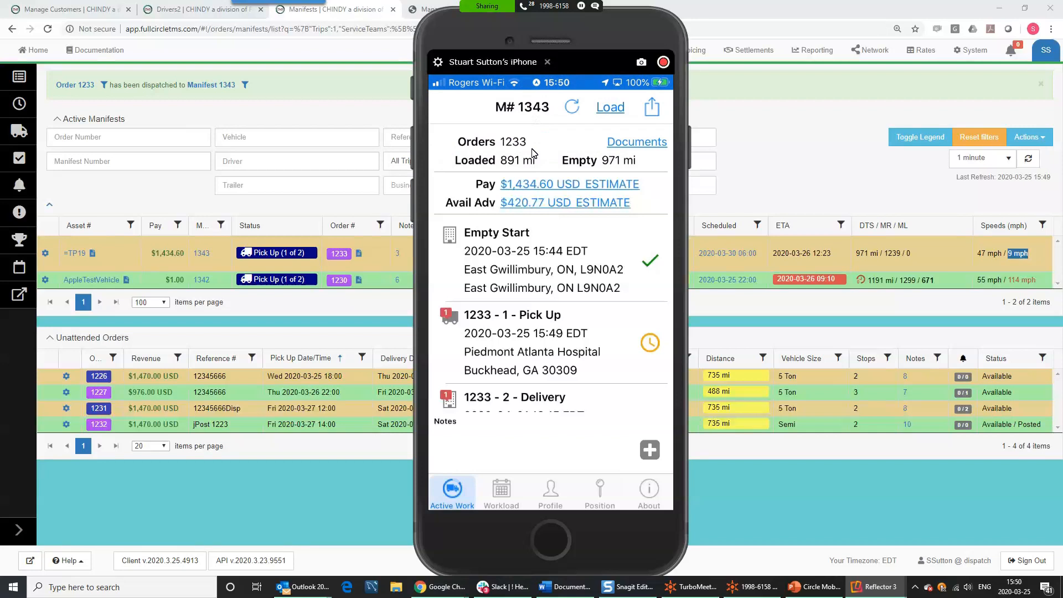
{"action": "left_click_drag", "start_coordinate": [604, 31], "coordinate": [653, 69]}
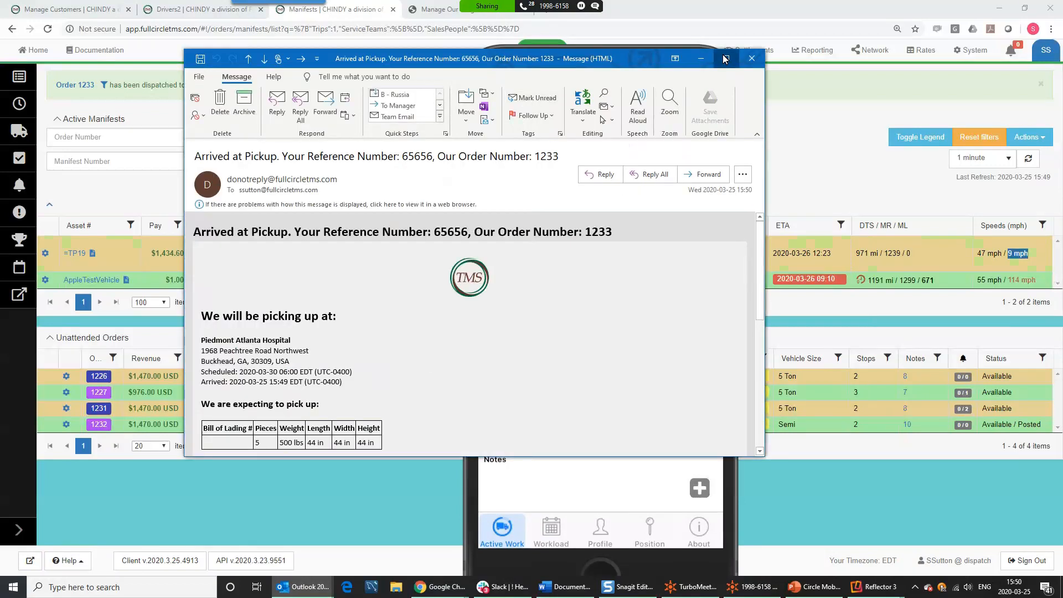
- Maximize the order 1233 Arrived at Pickup e-mail, scroll through its body, and close it
{"action": "left_click", "coordinate": [727, 59]}
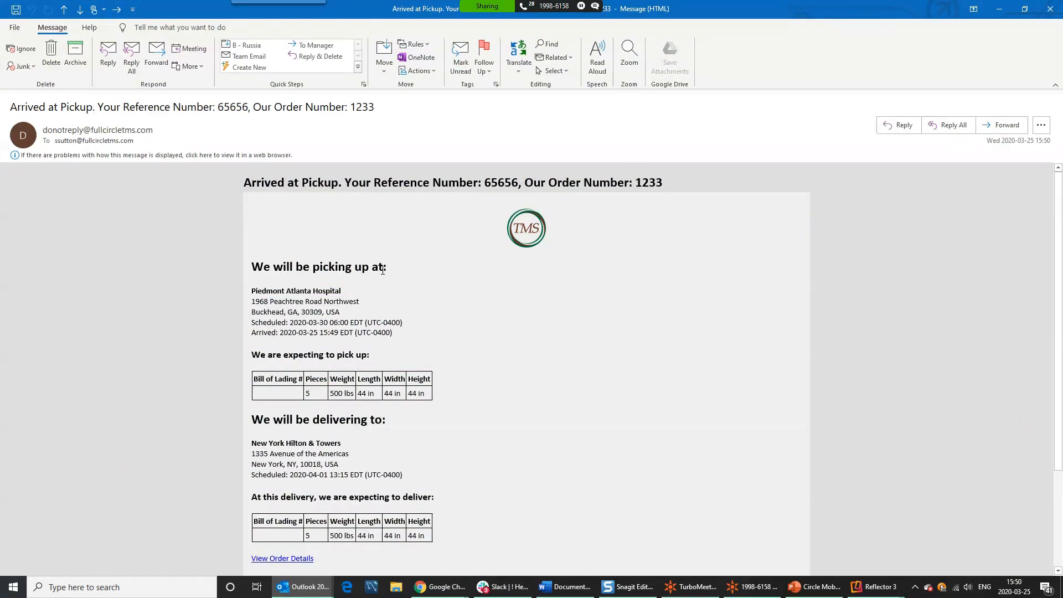
{"action": "scroll", "coordinate": [382, 270], "scroll_direction": "down", "scroll_amount": 5}
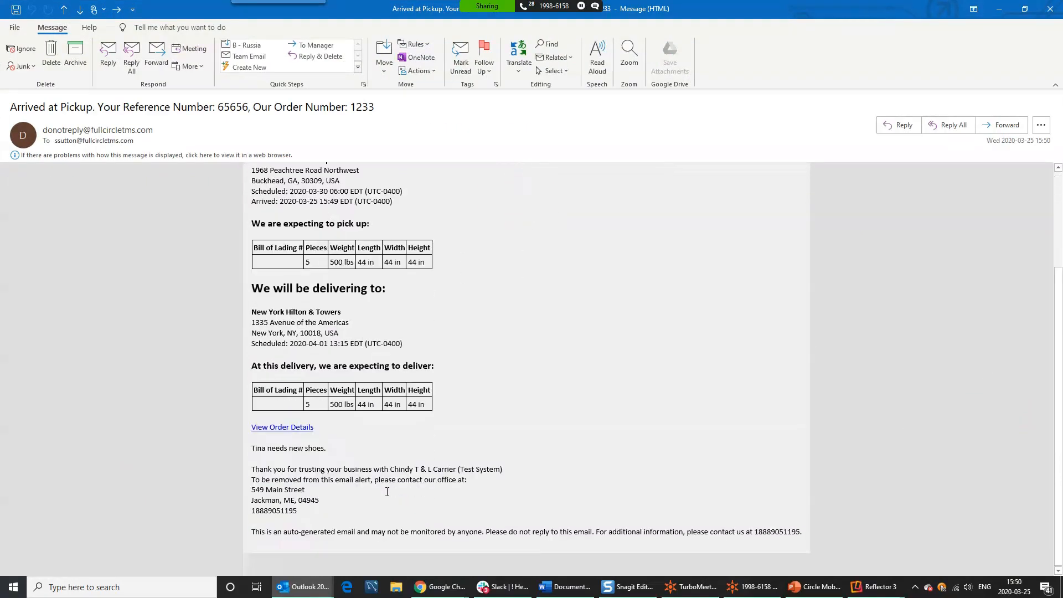
{"action": "scroll", "coordinate": [487, 465], "scroll_direction": "up", "scroll_amount": 5}
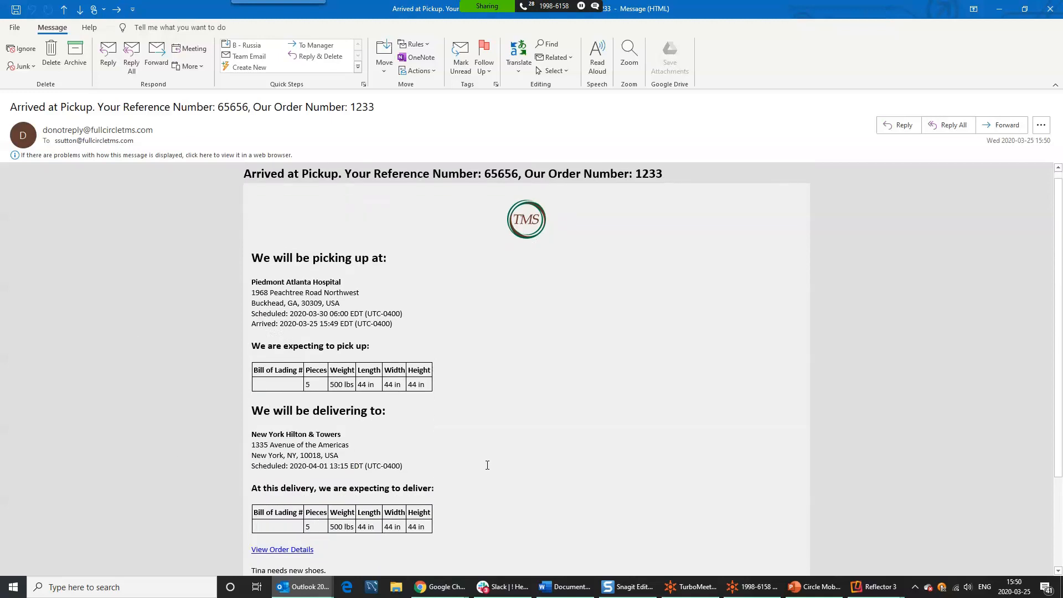
{"action": "scroll", "coordinate": [311, 514], "scroll_direction": "down", "scroll_amount": 2}
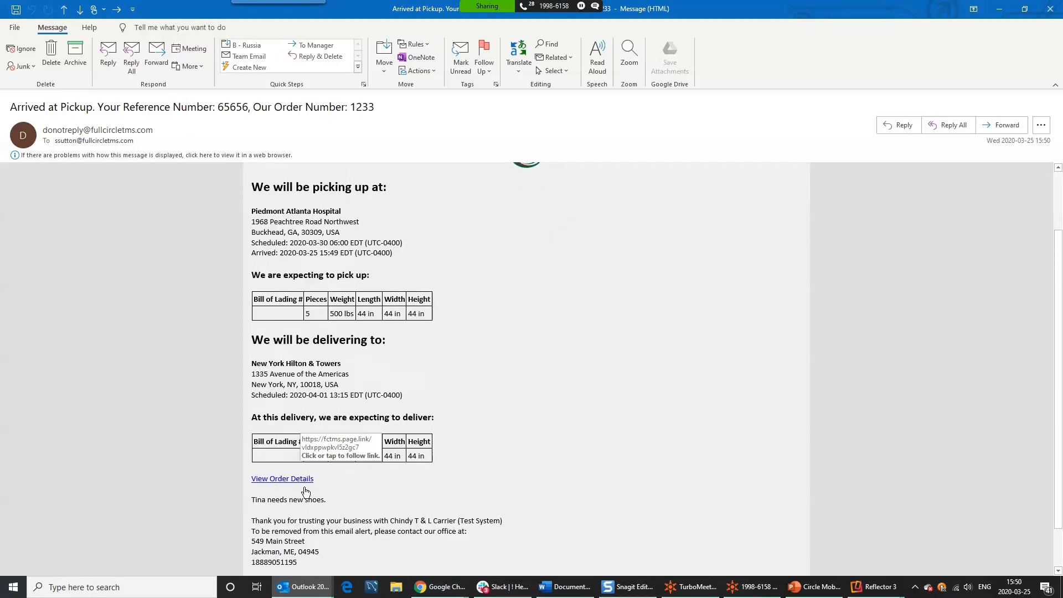
{"action": "scroll", "coordinate": [348, 479], "scroll_direction": "up", "scroll_amount": 3}
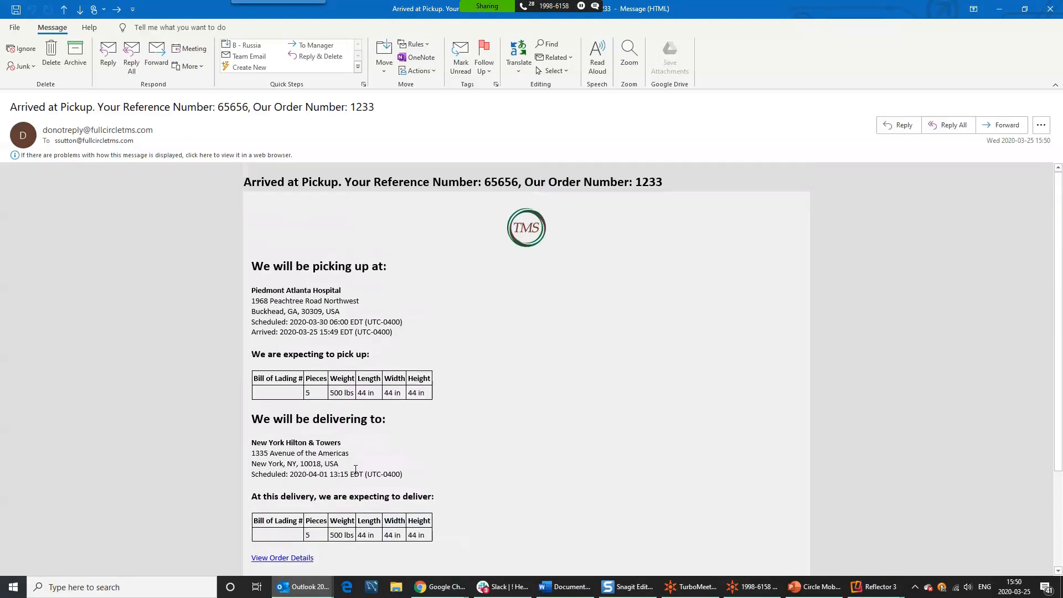
{"action": "left_click", "coordinate": [1049, 10]}
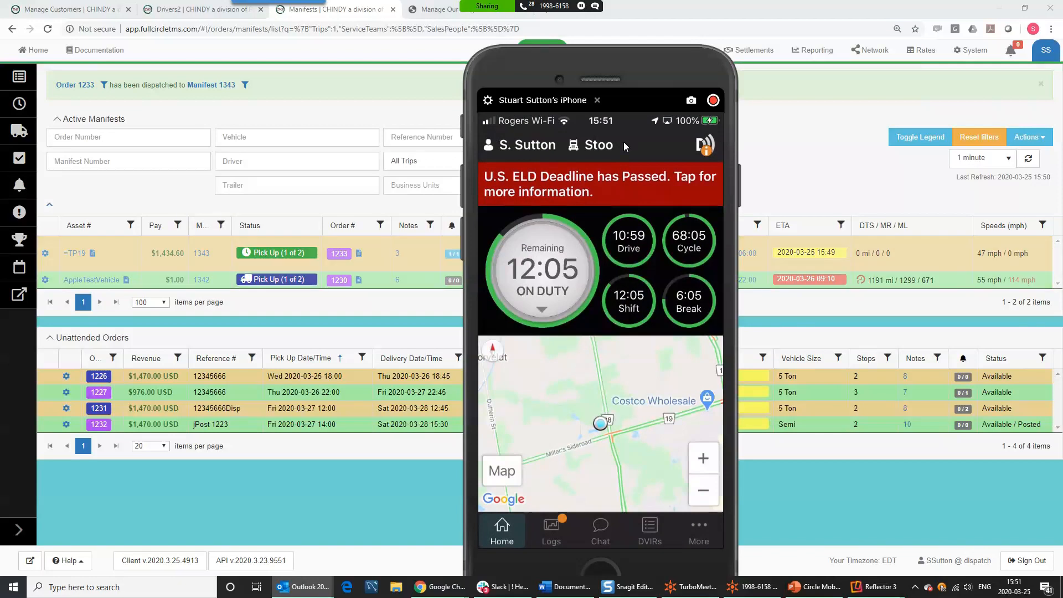
- Bring the Chrome window with the TMS manifests list back to the front
{"action": "left_click", "coordinate": [782, 120]}
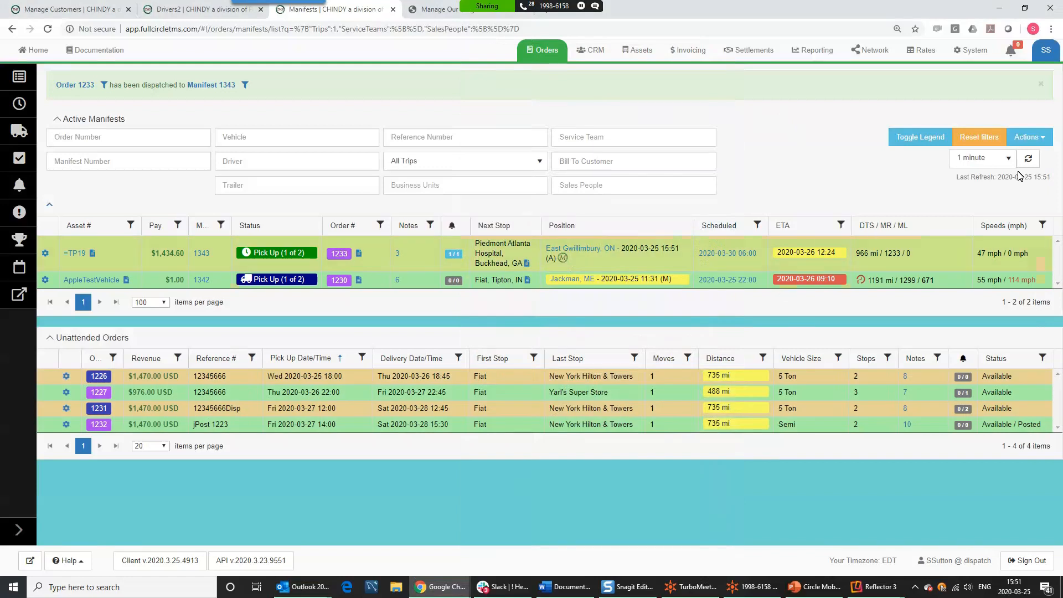
- Show the HOS column via Hide/Show Data and drag it beside Asset #
{"action": "left_click", "coordinate": [1029, 137]}
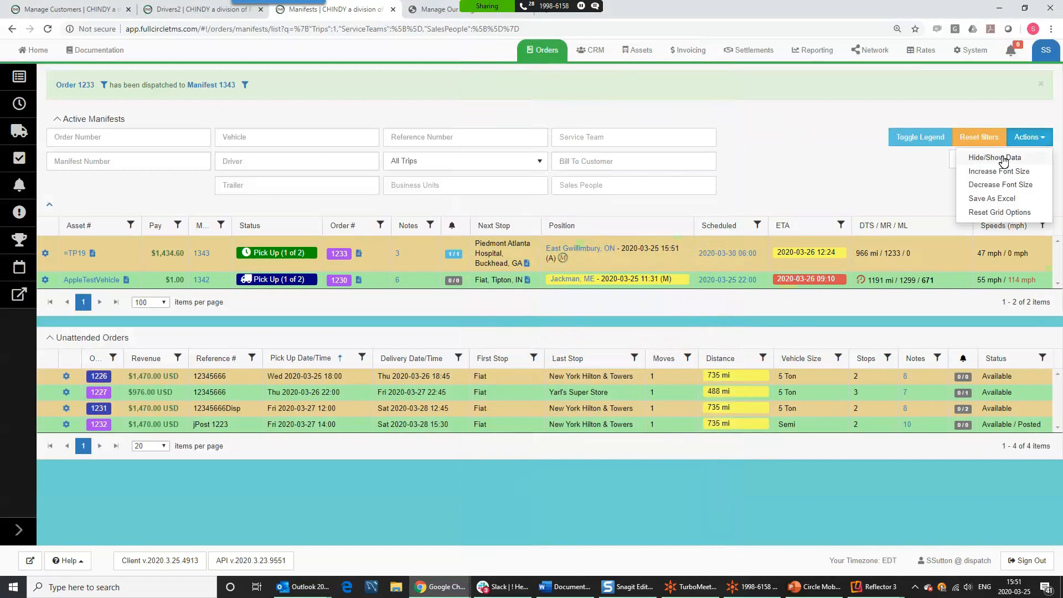
{"action": "left_click", "coordinate": [1008, 159]}
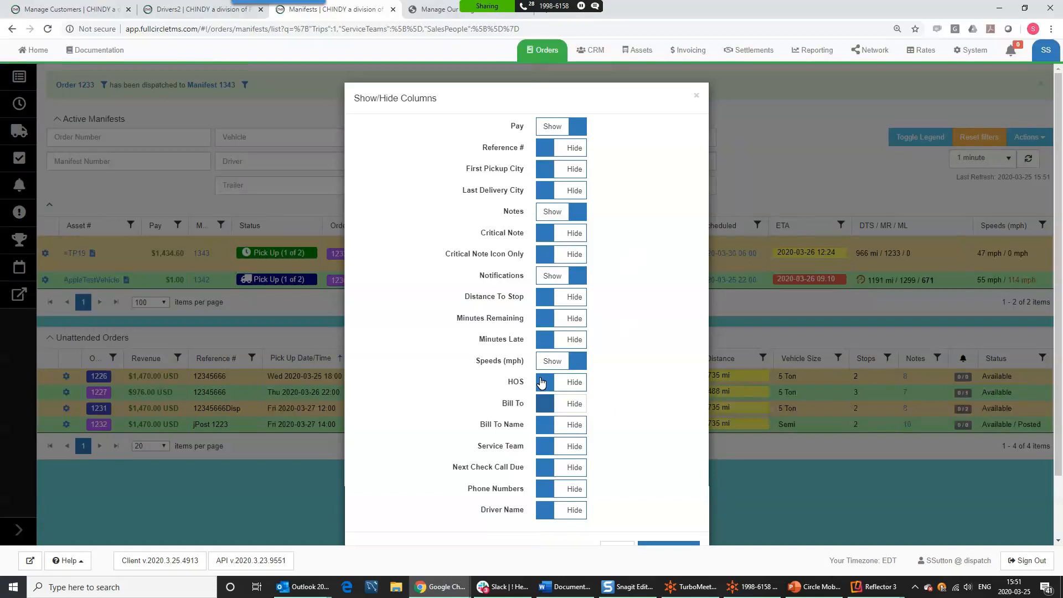
{"action": "left_click", "coordinate": [571, 382]}
{"action": "scroll", "coordinate": [652, 384], "scroll_direction": "down", "scroll_amount": 2}
{"action": "left_click", "coordinate": [676, 480]}
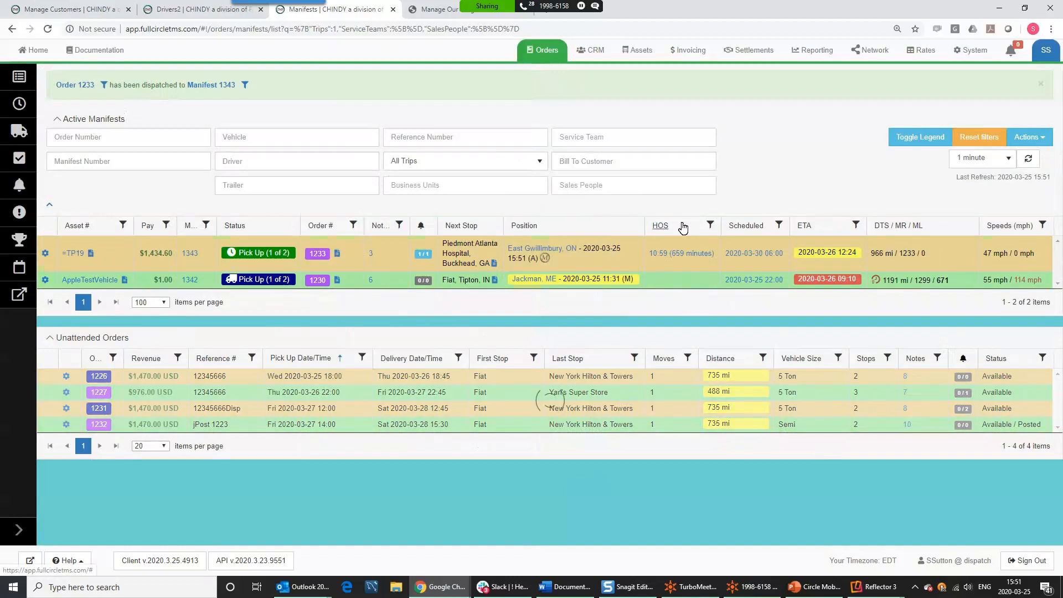
{"action": "mouse_move", "coordinate": [699, 227]}
{"action": "left_mouse_down"}
{"action": "mouse_move", "coordinate": [686, 231]}
{"action": "mouse_move", "coordinate": [736, 231]}
{"action": "mouse_move", "coordinate": [138, 227]}
{"action": "left_mouse_up"}
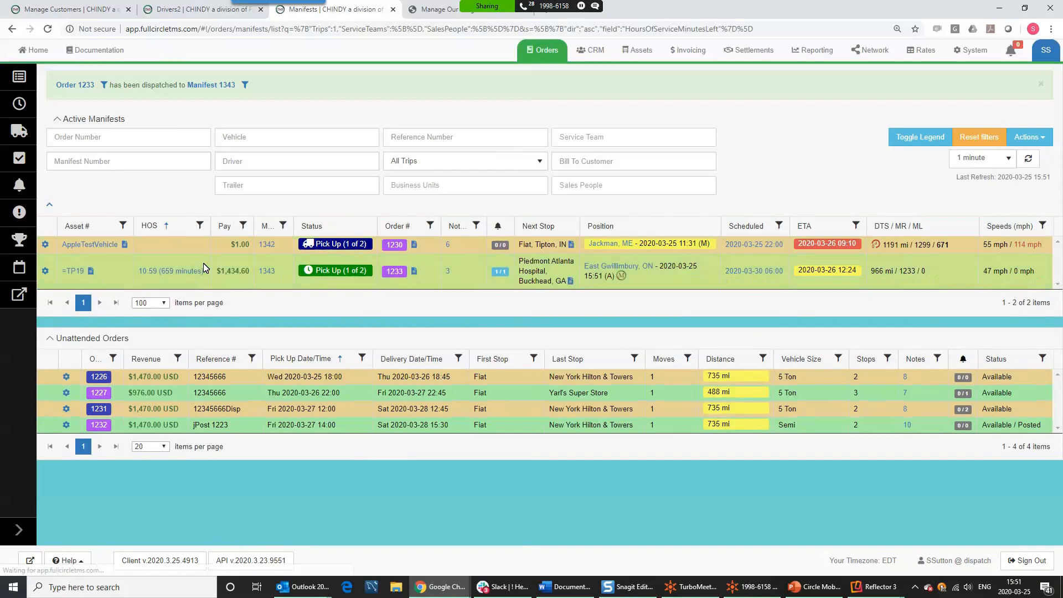
{"action": "mouse_move", "coordinate": [107, 278]}
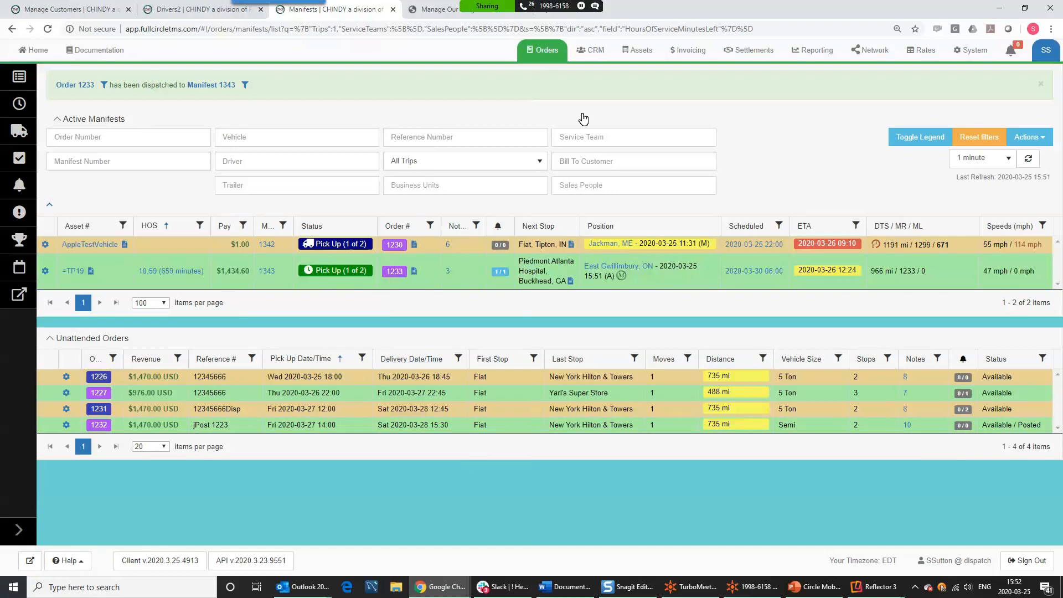
- Go to the Orders list and start a new order
{"action": "left_click", "coordinate": [594, 58]}
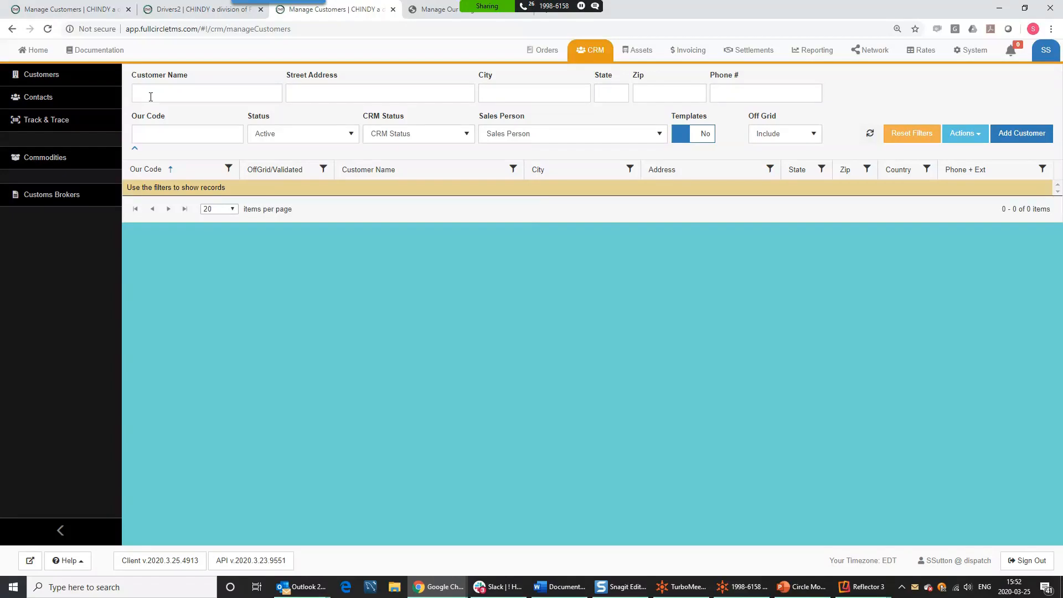
{"action": "left_click", "coordinate": [534, 50]}
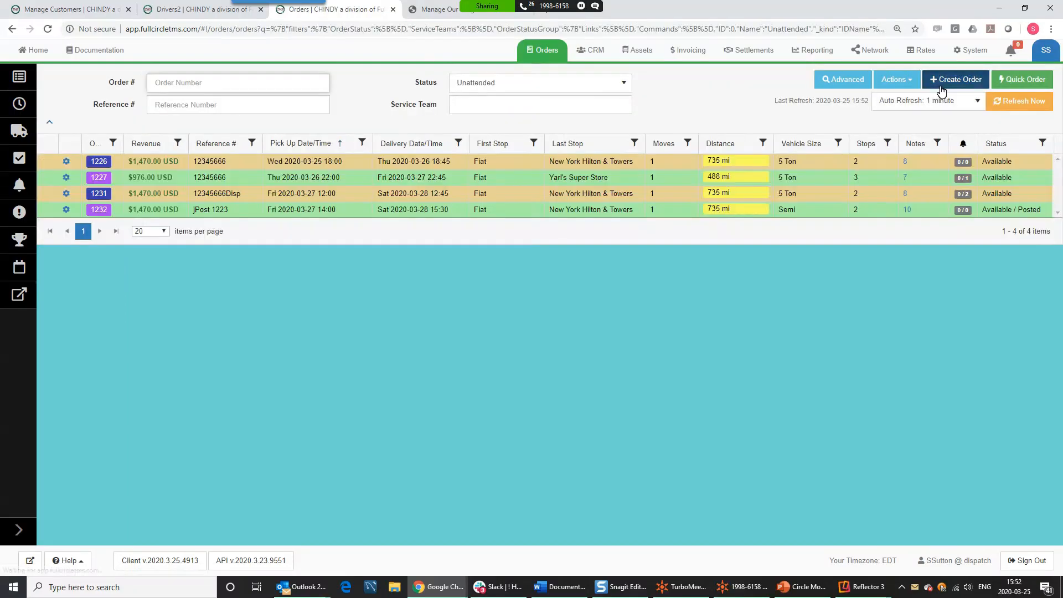
{"action": "left_click", "coordinate": [942, 82]}
- Set Piedmont Atlanta Hospital as provider with reference 4345 and create the order with stops
{"action": "left_click", "coordinate": [408, 160]}
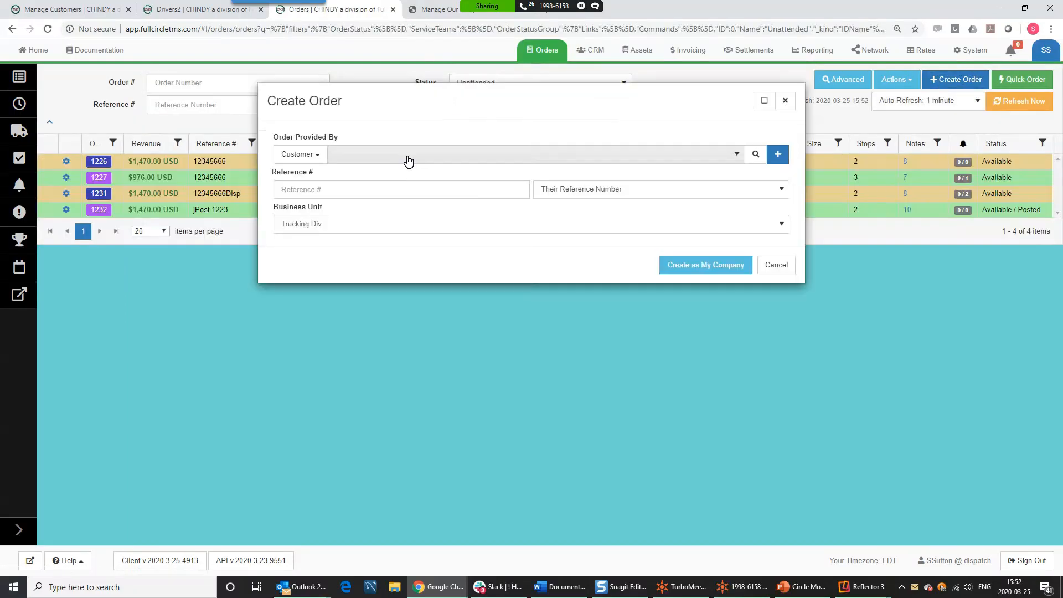
{"action": "type", "text": "pied"}
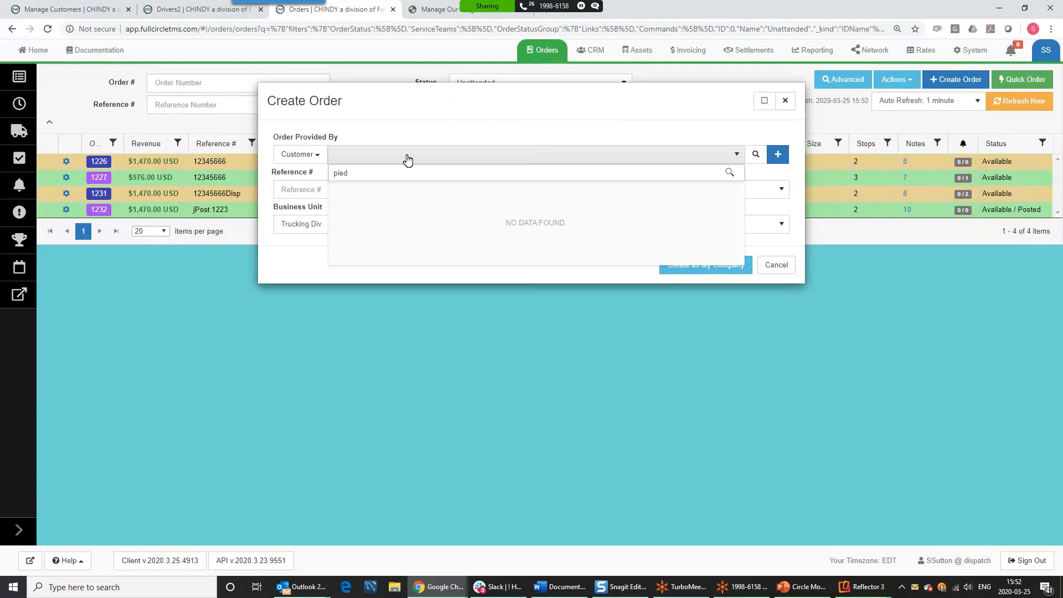
{"action": "left_click", "coordinate": [384, 190]}
{"action": "left_click", "coordinate": [364, 191]}
{"action": "type", "text": "4345"}
{"action": "left_click", "coordinate": [623, 265]}
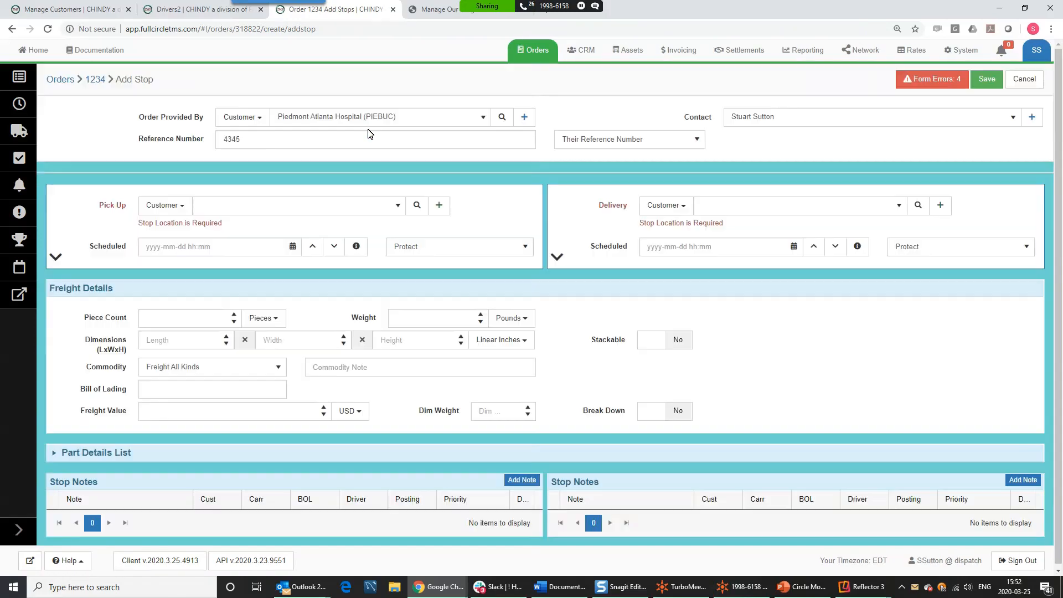
{"action": "left_click", "coordinate": [216, 207]}
{"action": "type", "text": "pied"}
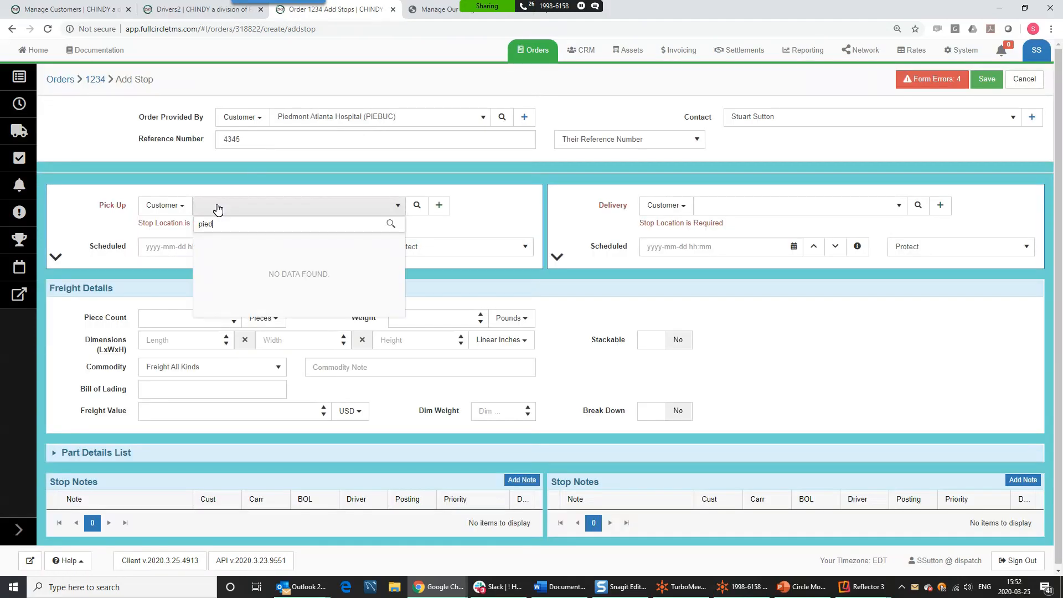
{"action": "left_click", "coordinate": [217, 249]}
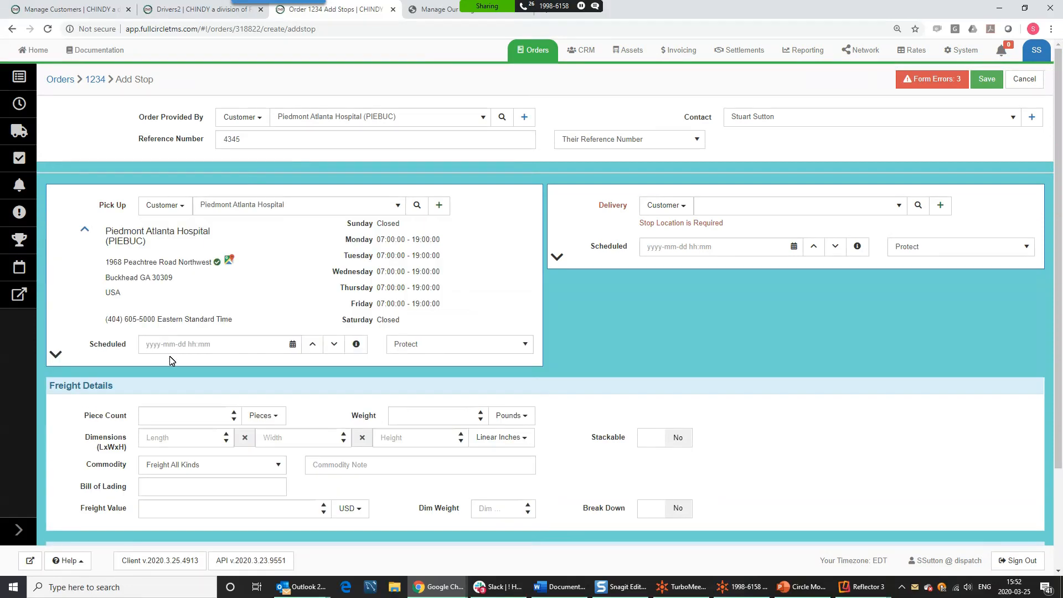
{"action": "left_click", "coordinate": [171, 348]}
{"action": "type", "text": "+ 18"}
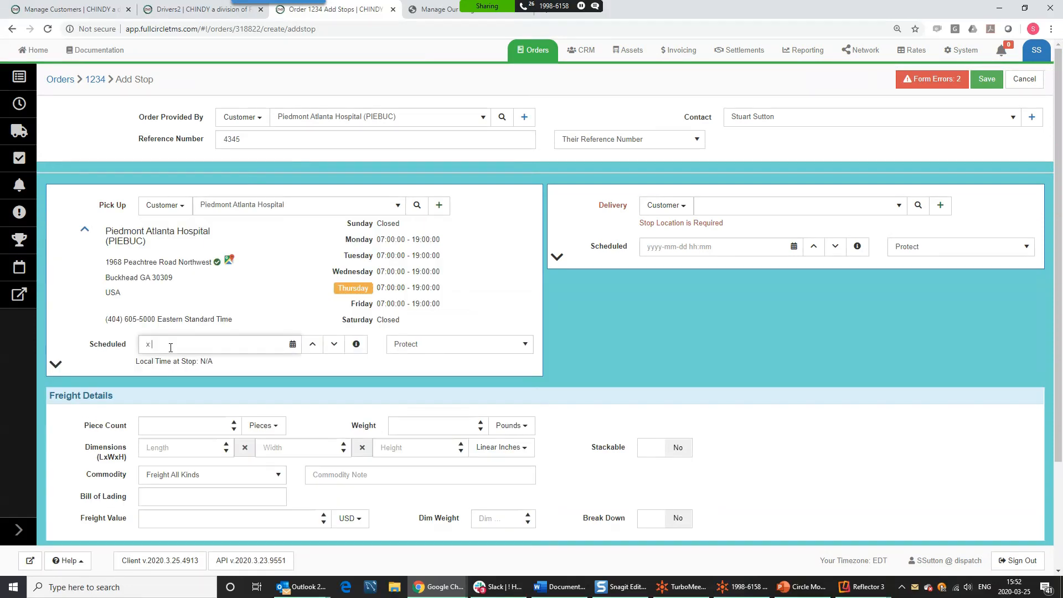
{"action": "key", "text": "Tab"}
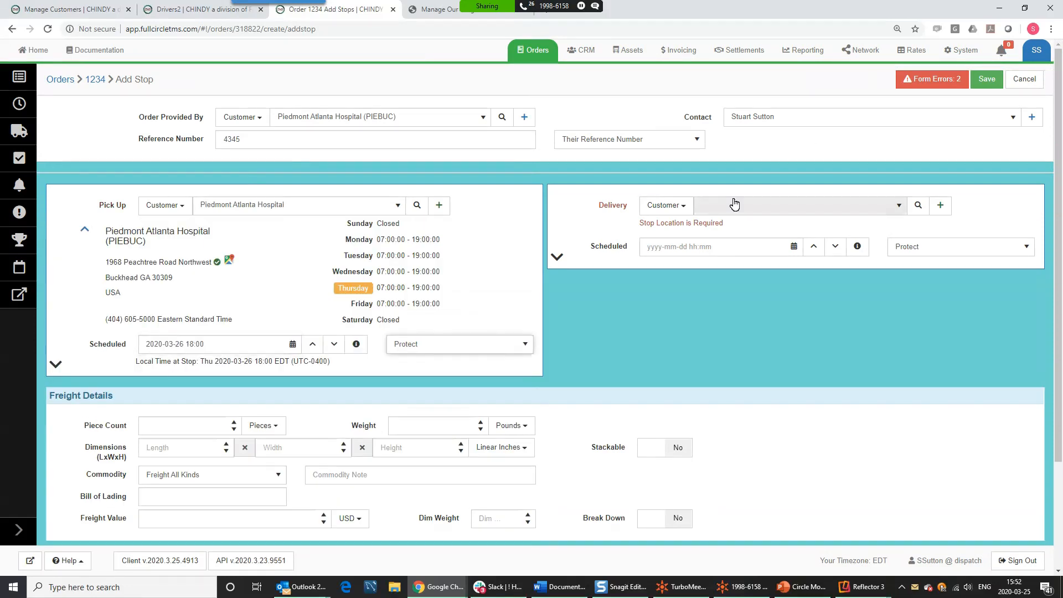
{"action": "left_click", "coordinate": [727, 207]}
{"action": "type", "text": "new yor"}
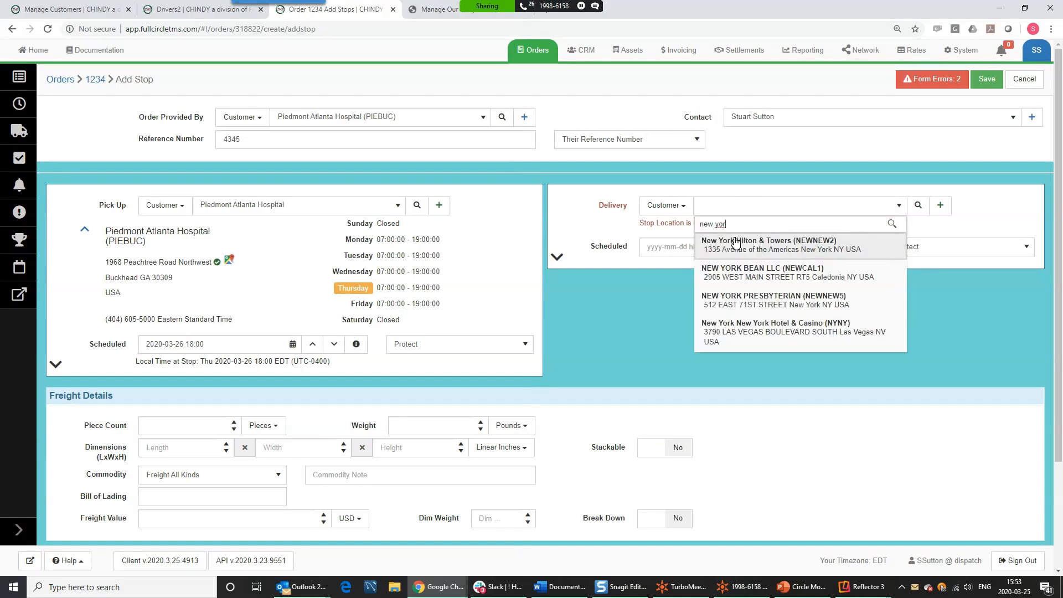
{"action": "left_click", "coordinate": [728, 249]}
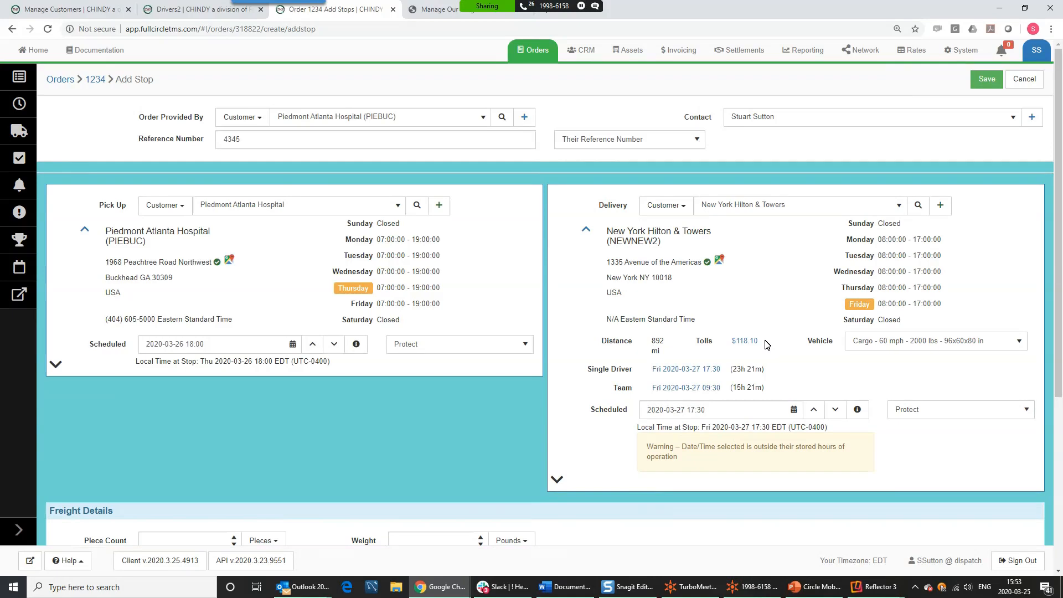
{"action": "left_click", "coordinate": [814, 410]}
{"action": "left_click", "coordinate": [815, 410]}
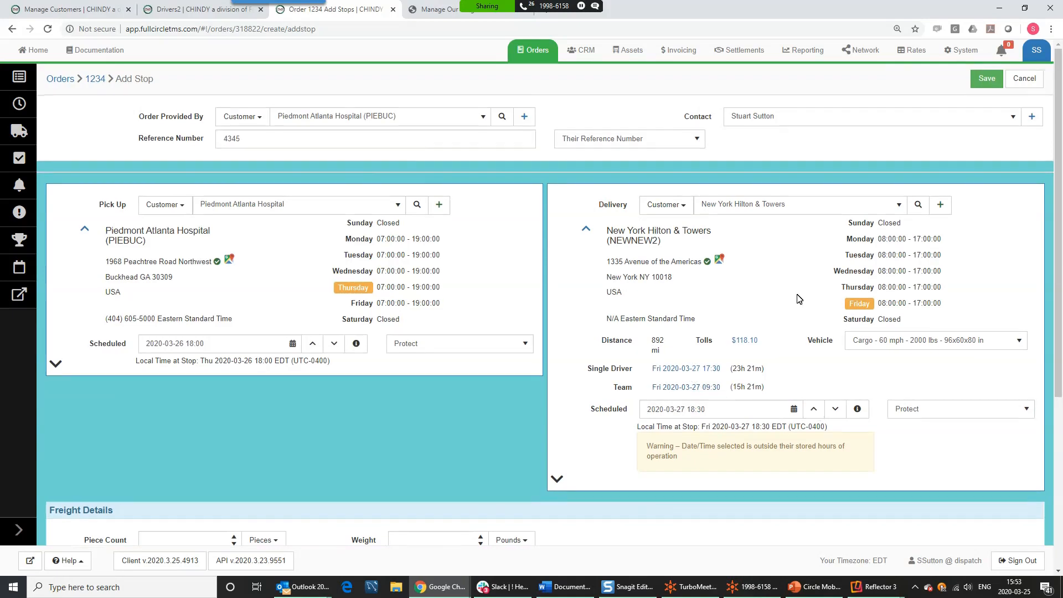
- Enter freight values of 3 pieces, 3 lbs weight and length 3
{"action": "scroll", "coordinate": [798, 299], "scroll_direction": "down", "scroll_amount": 5}
{"action": "left_click", "coordinate": [174, 279]}
{"action": "left_click", "coordinate": [414, 277]}
{"action": "left_click", "coordinate": [154, 283]}
{"action": "type", "text": "3"}
{"action": "left_click", "coordinate": [408, 280]}
{"action": "type", "text": "3"}
{"action": "left_click", "coordinate": [186, 303]}
{"action": "type", "text": "3"}
{"action": "left_click", "coordinate": [407, 302]}
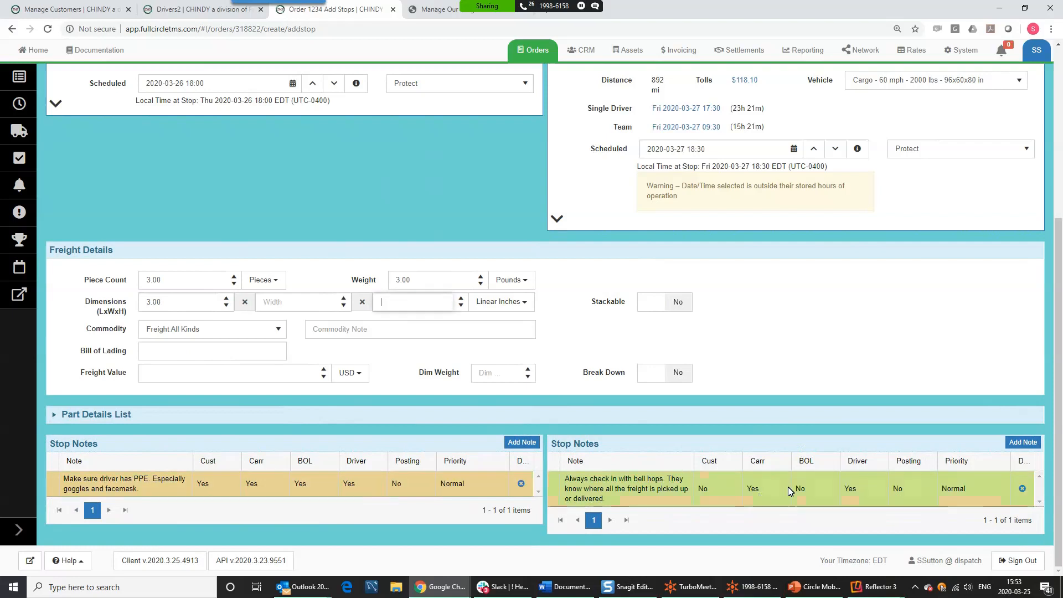
{"action": "scroll", "coordinate": [788, 471], "scroll_direction": "up", "scroll_amount": 5}
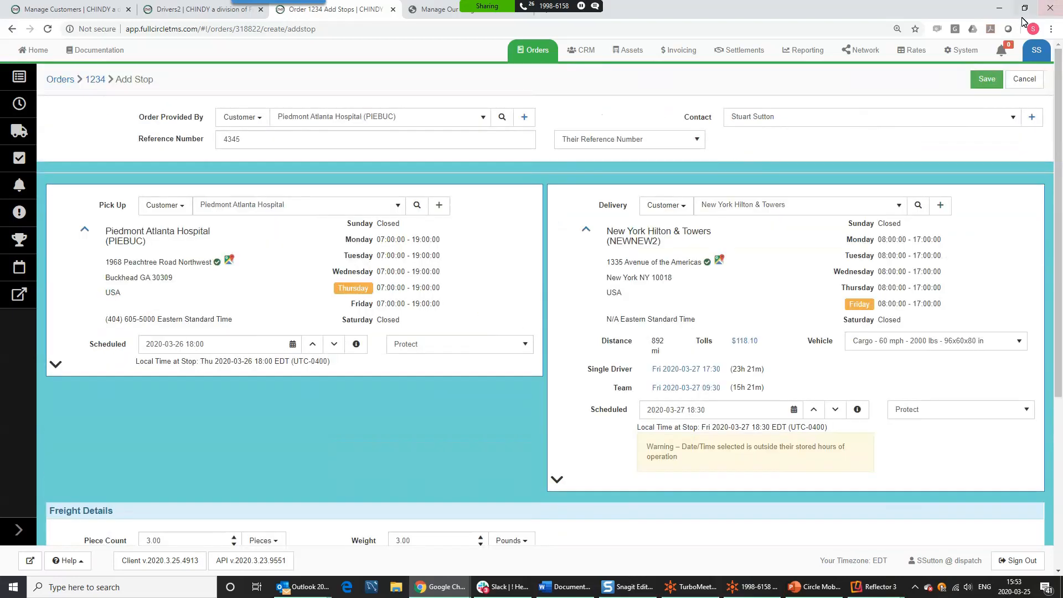
- Save the stops, then set a 2 per-mile rate and save the $1,872.00 order charges
{"action": "left_click", "coordinate": [984, 80]}
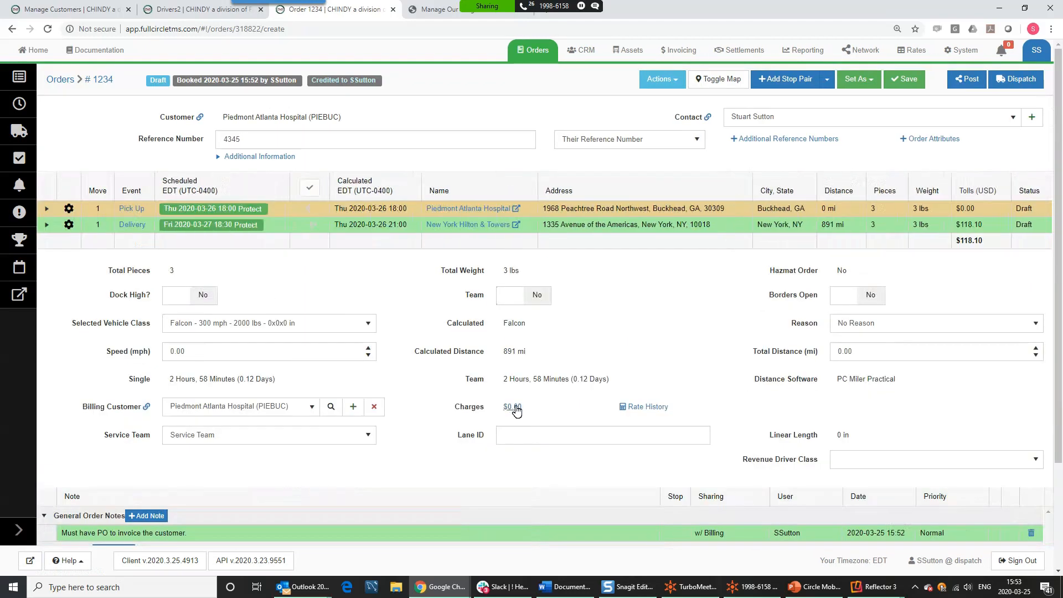
{"action": "left_click", "coordinate": [515, 410]}
{"action": "left_click", "coordinate": [266, 315]}
{"action": "left_click_drag", "start_coordinate": [265, 315], "coordinate": [131, 333]}
{"action": "type", "text": "2"}
{"action": "left_click", "coordinate": [470, 314]}
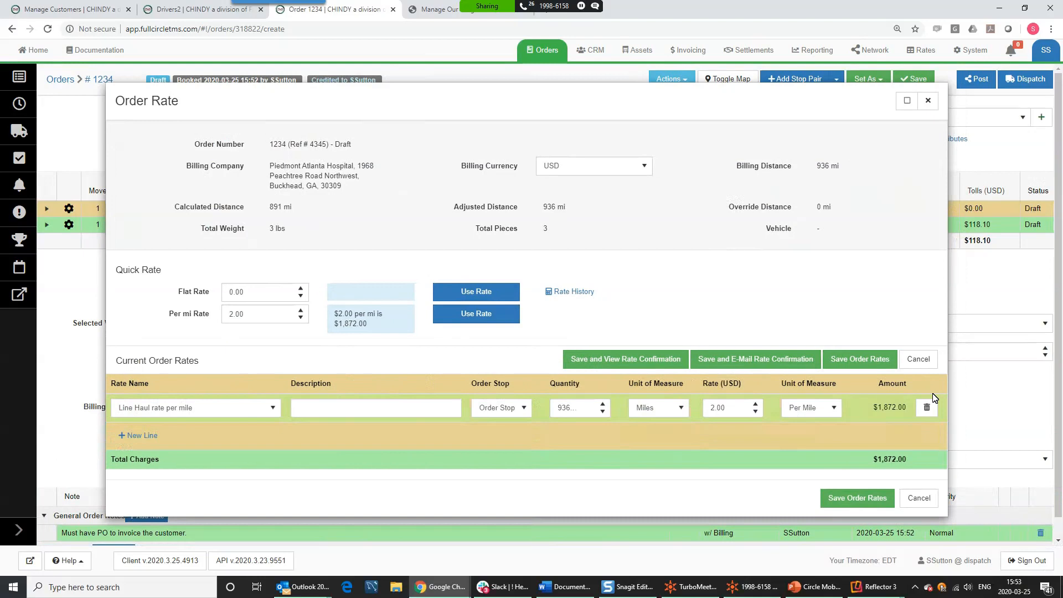
{"action": "left_click", "coordinate": [857, 361]}
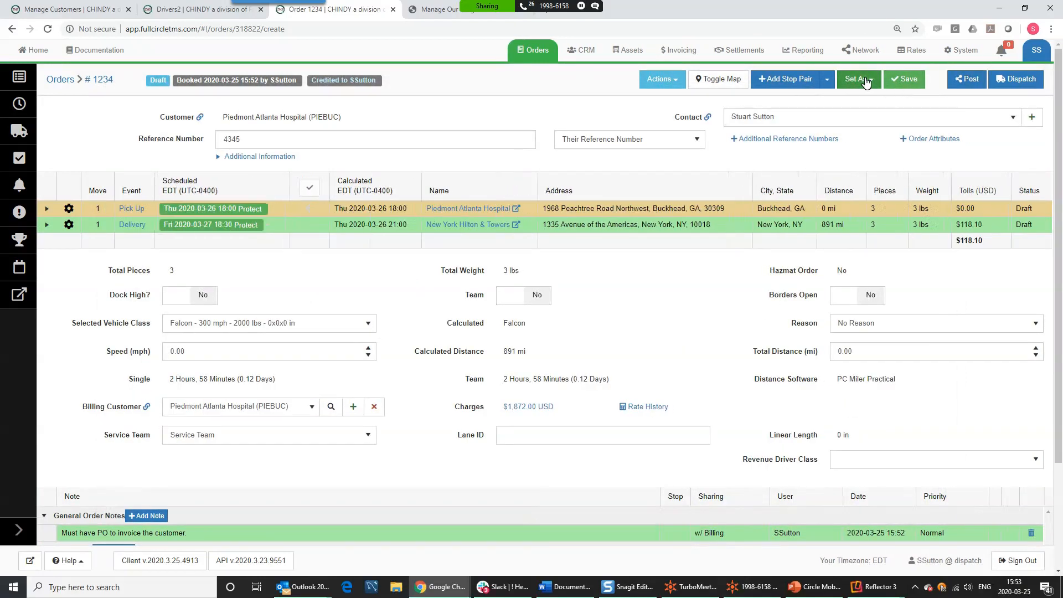
- Switch Lift Gate and Team Service on in Order Attributes and save them
{"action": "left_click", "coordinate": [932, 139]}
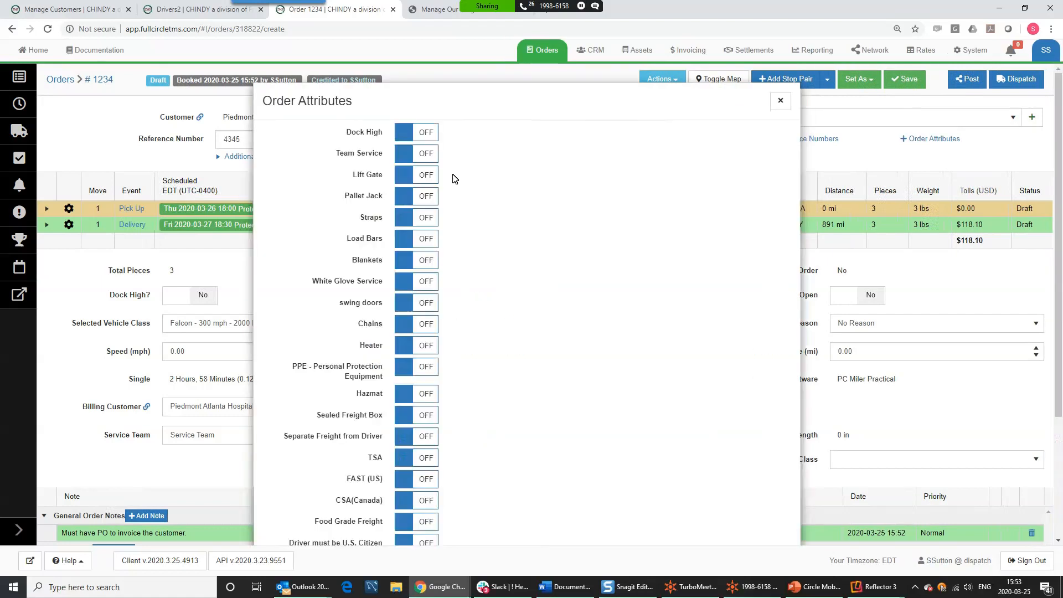
{"action": "left_click", "coordinate": [428, 174]}
{"action": "left_click", "coordinate": [427, 154]}
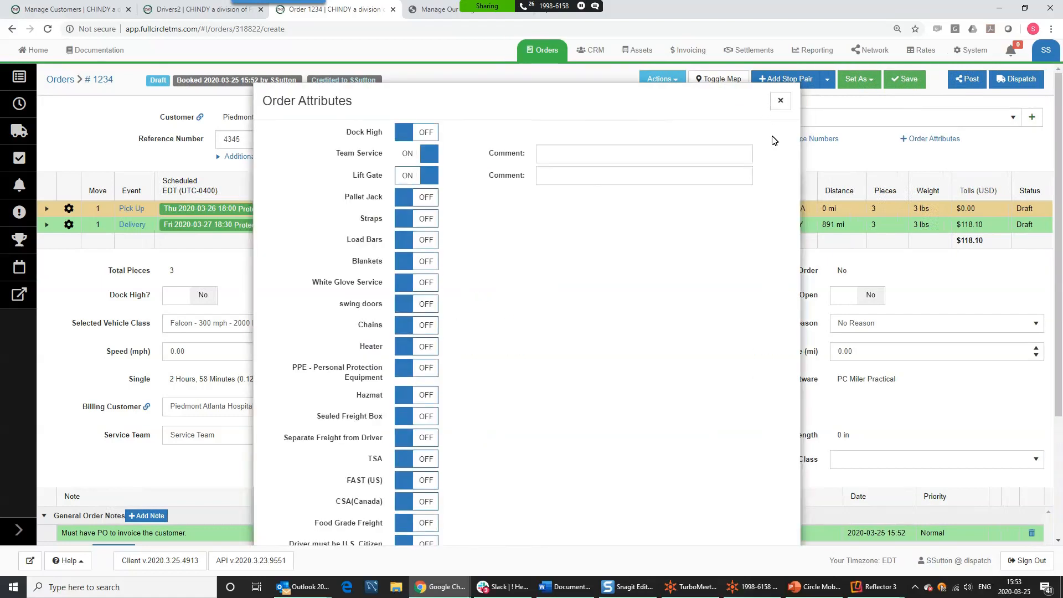
{"action": "scroll", "coordinate": [604, 449], "scroll_direction": "down", "scroll_amount": 3}
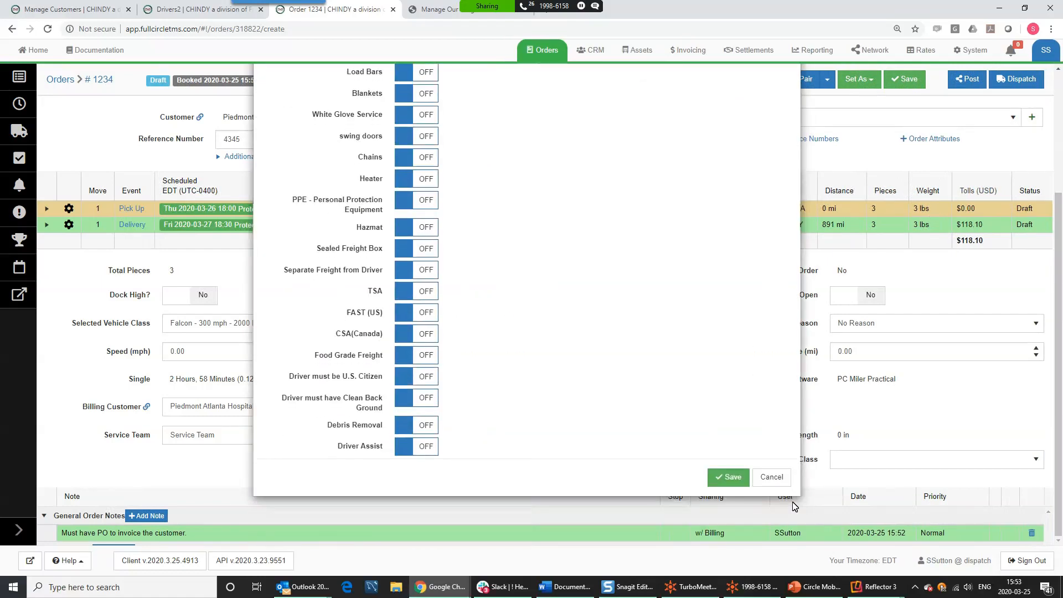
{"action": "left_click", "coordinate": [743, 479]}
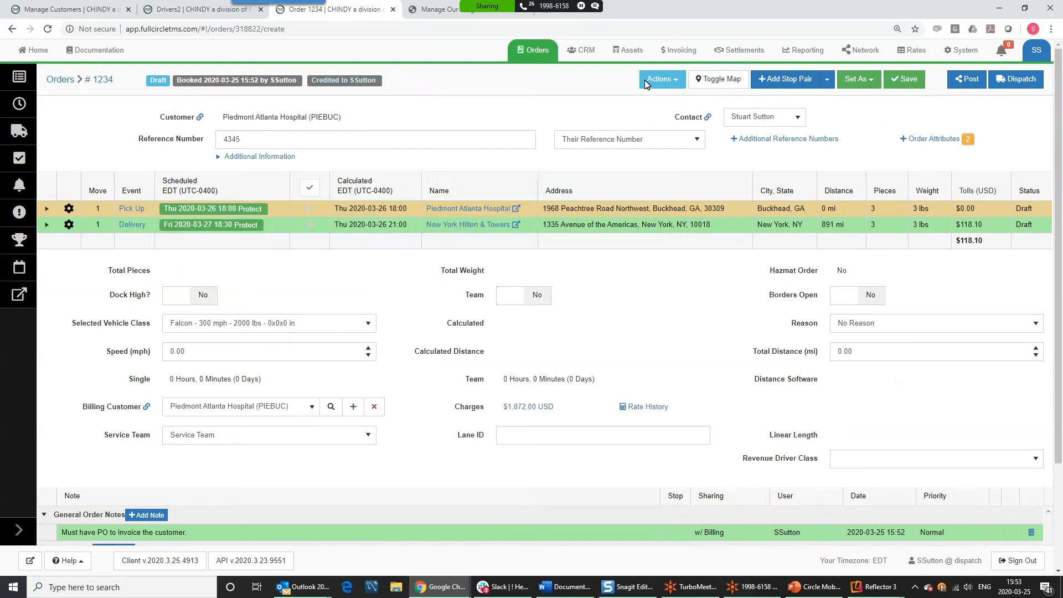
{"action": "left_click", "coordinate": [662, 79]}
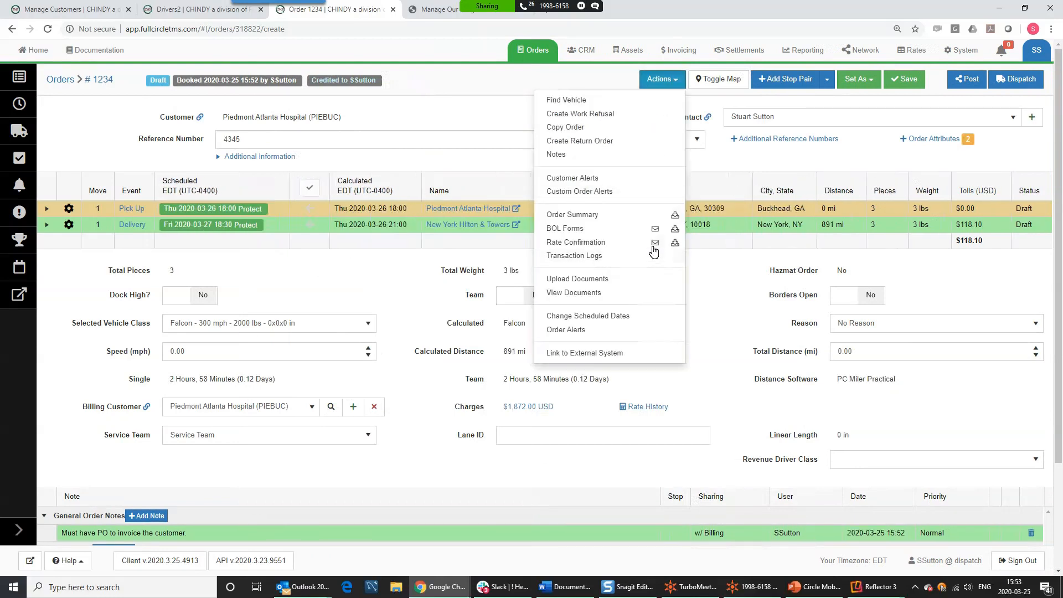
{"action": "left_click", "coordinate": [731, 314]}
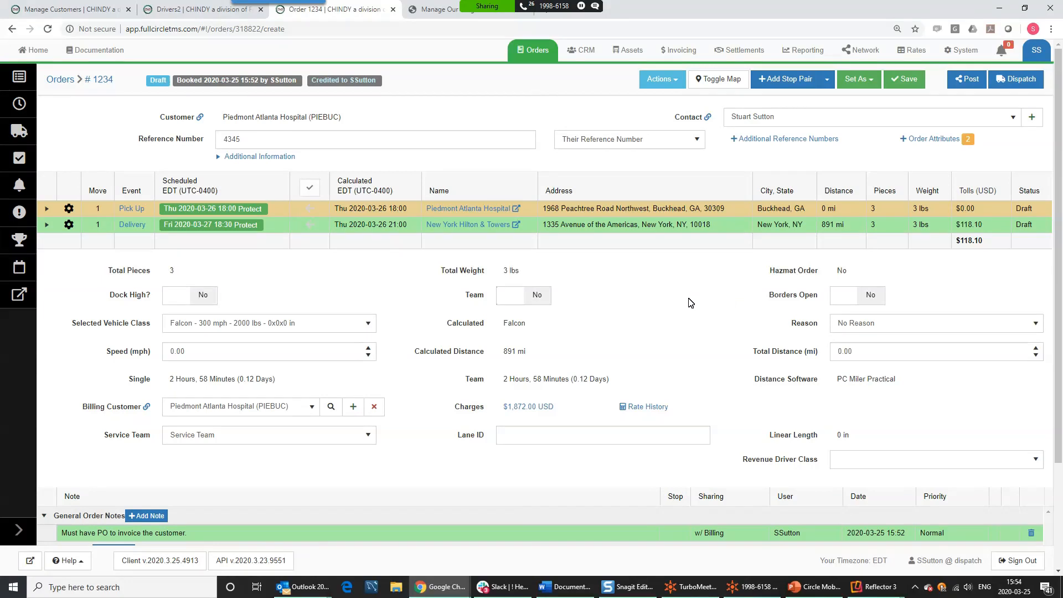
- Return to the unattended orders list to check draft 1234, then switch to the meeting app
{"action": "left_click", "coordinate": [19, 85]}
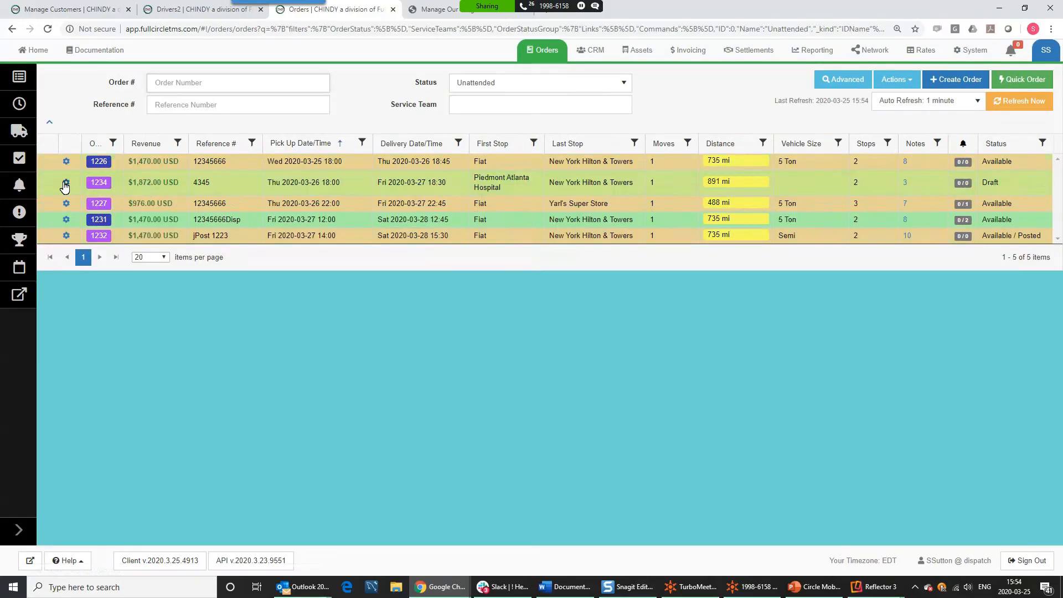
{"action": "left_click", "coordinate": [65, 184]}
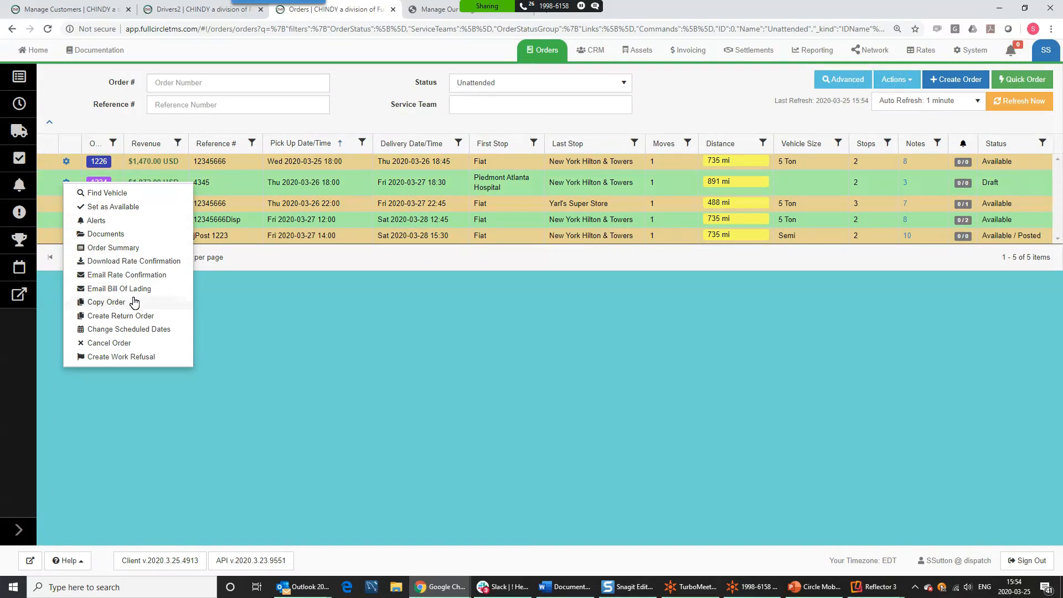
{"action": "left_click", "coordinate": [295, 357]}
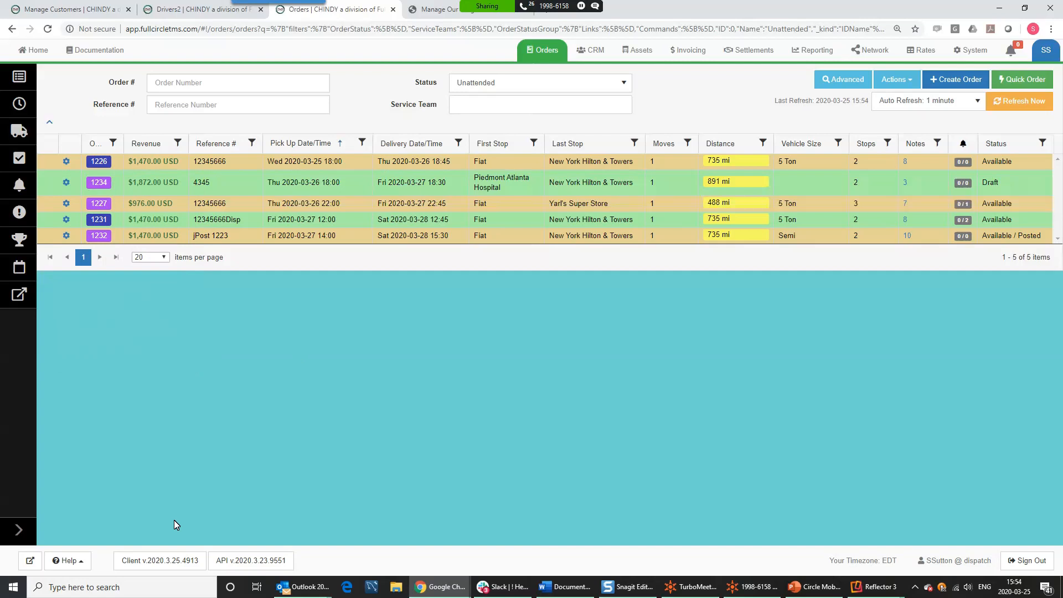
{"action": "left_click", "coordinate": [744, 592]}
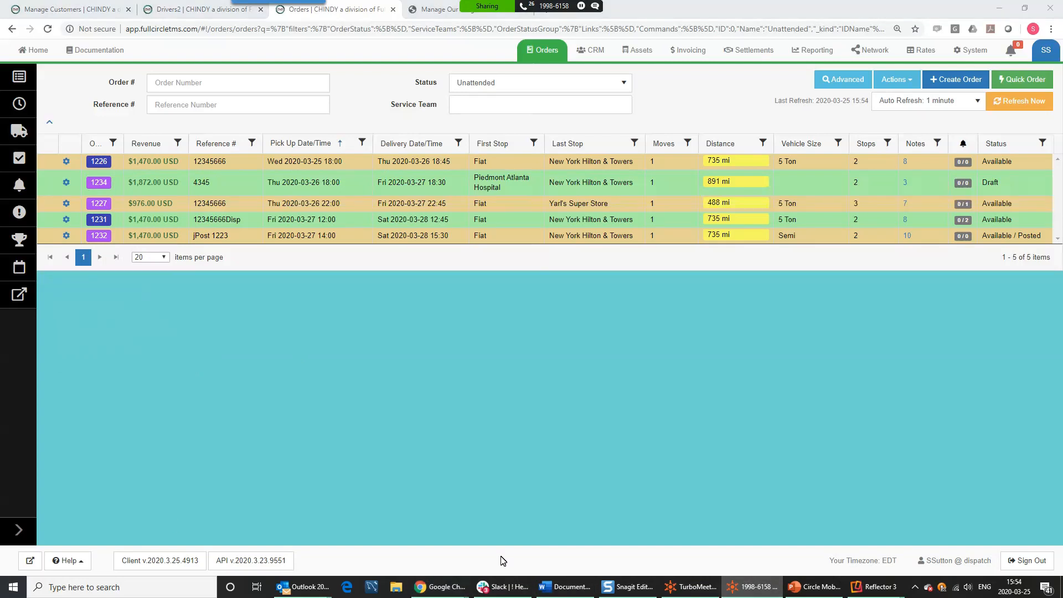
{"action": "left_click", "coordinate": [697, 588]}
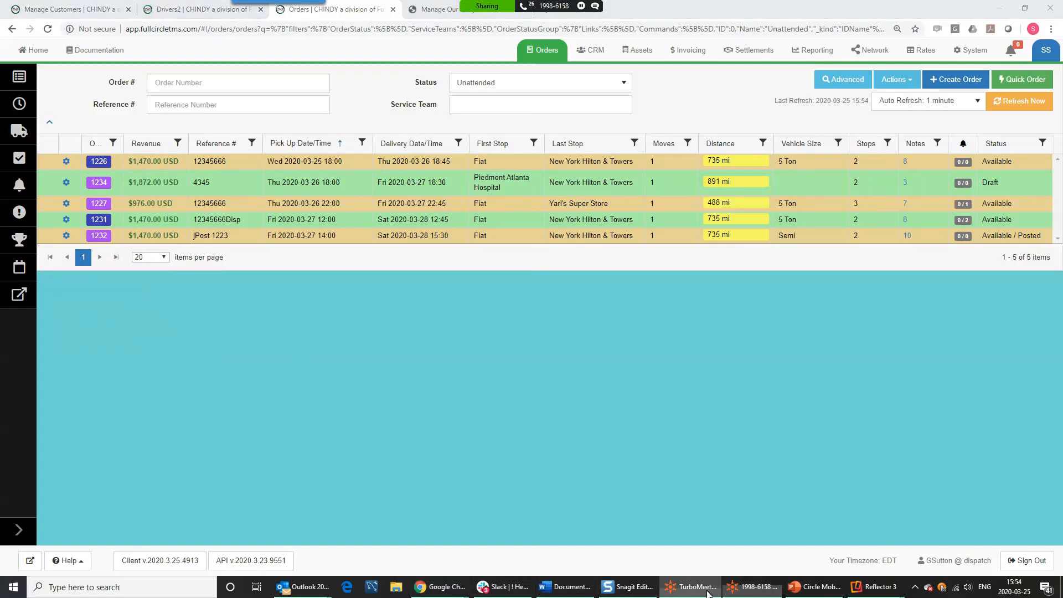